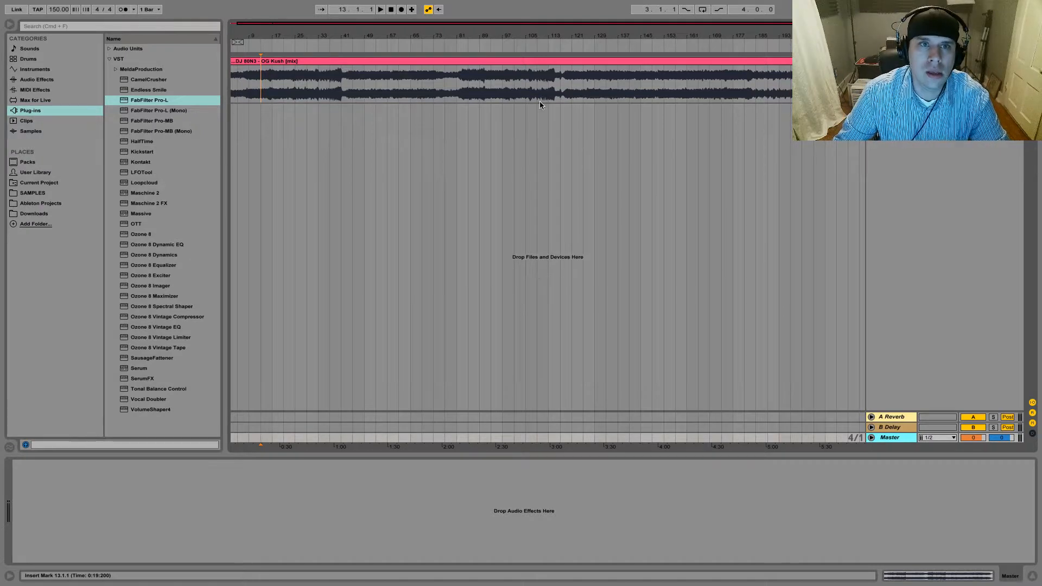
# Audition the audio clip from bar 17 and again from bar 41.
pyautogui.click(265, 75)
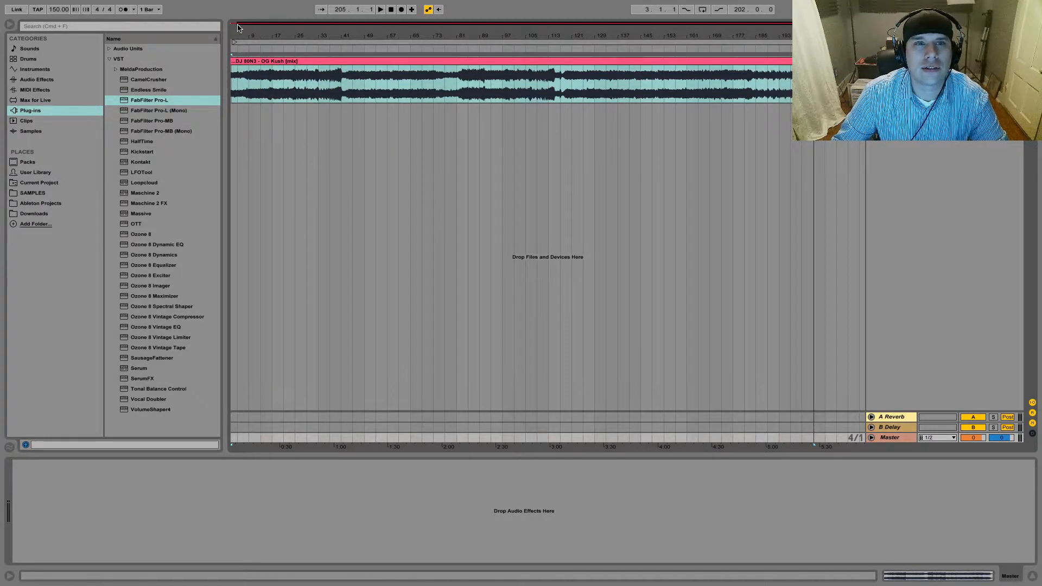
pyautogui.moveTo(235, 42); pyautogui.dragTo(269, 25)
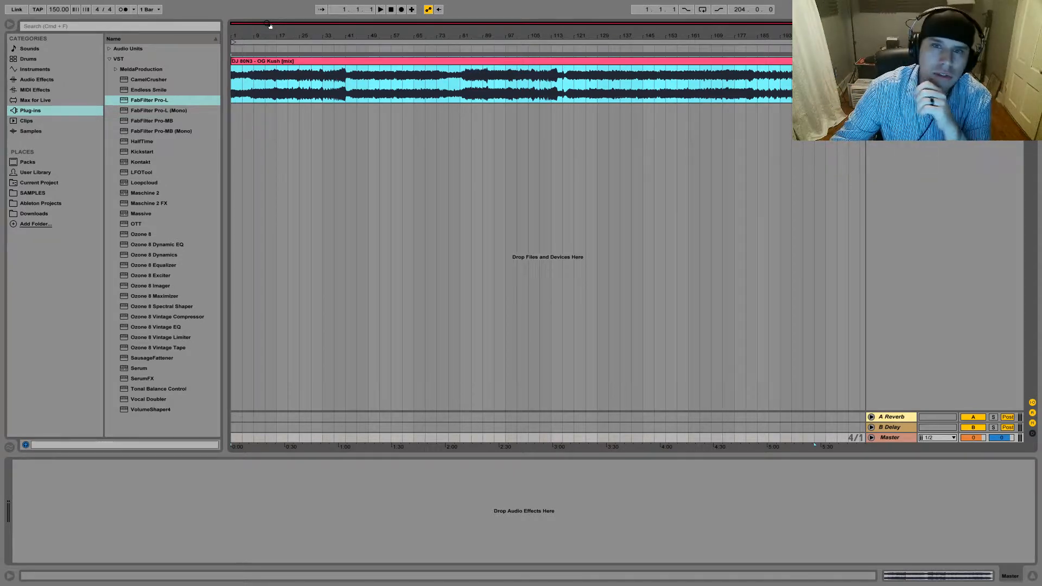
pyautogui.click(276, 89)
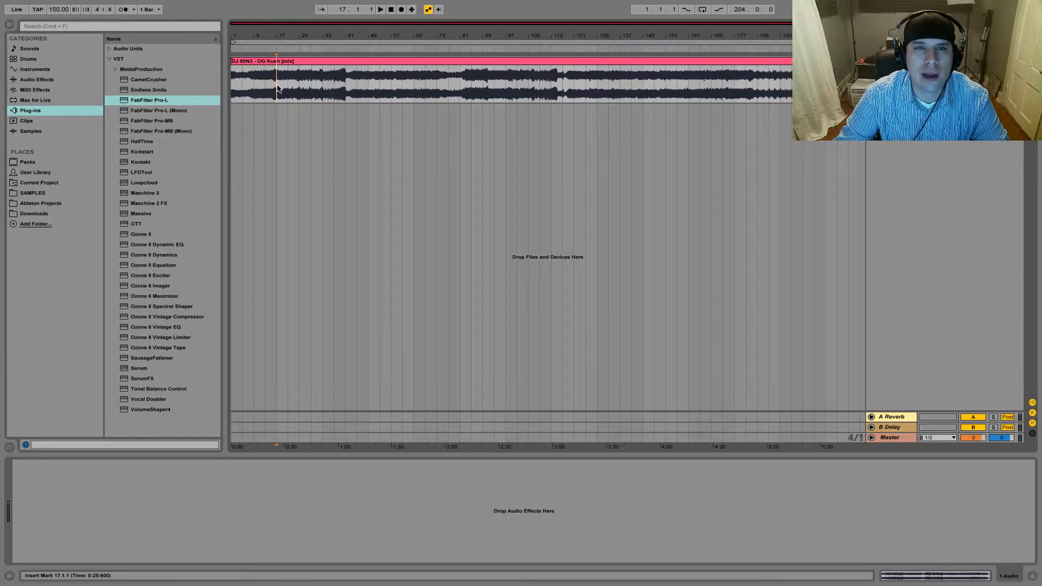
pyautogui.press('space')
pyautogui.click(344, 26)
pyautogui.press('space')
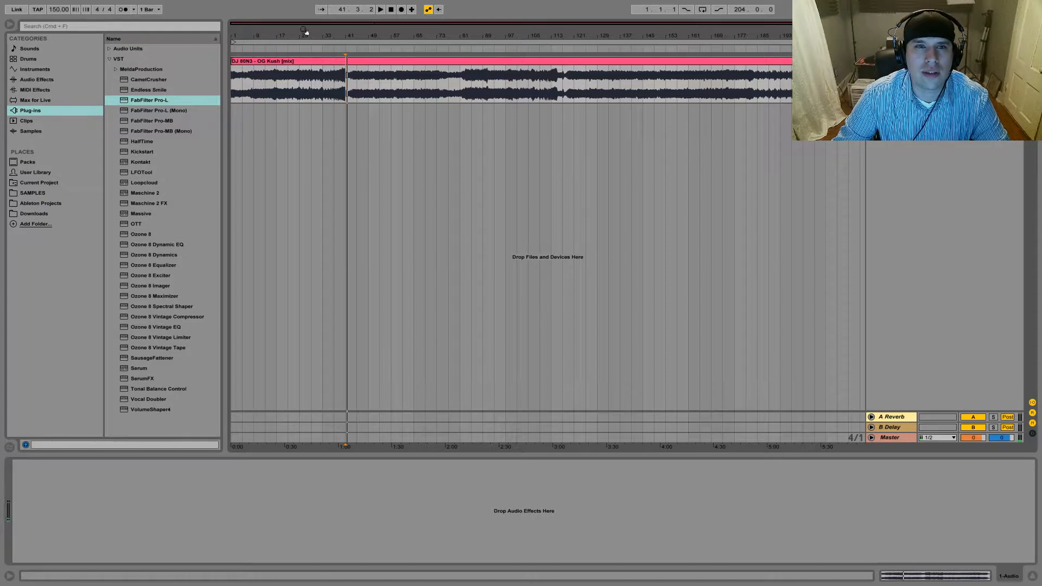
# Highlight bars 1 to 41, bars 81 to 117 and bars 37 to 41 of the audio clip to compare their levels.
pyautogui.moveTo(223, 127); pyautogui.dragTo(206, 127)
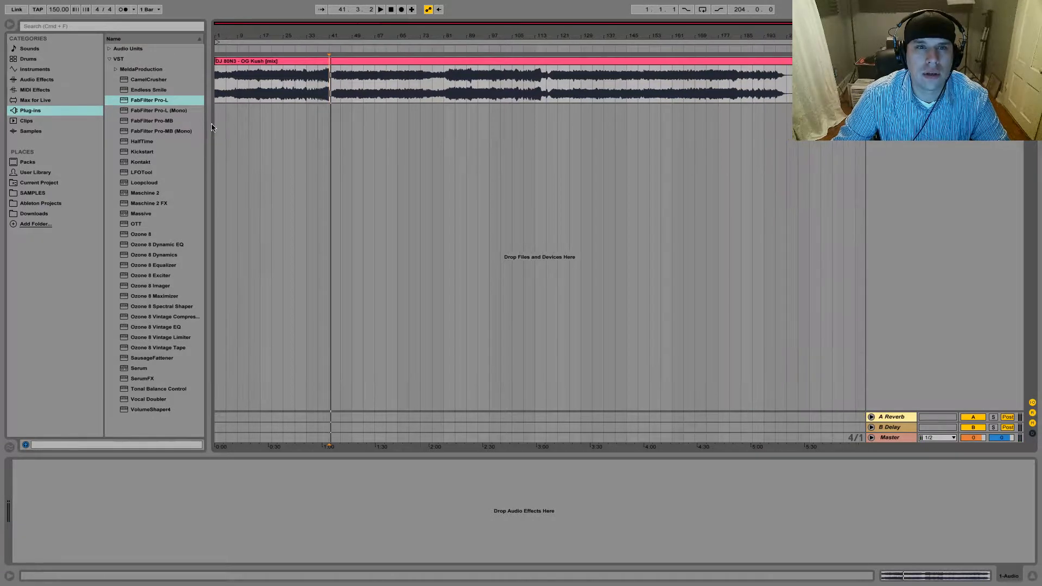
pyautogui.moveTo(331, 85); pyautogui.dragTo(216, 91)
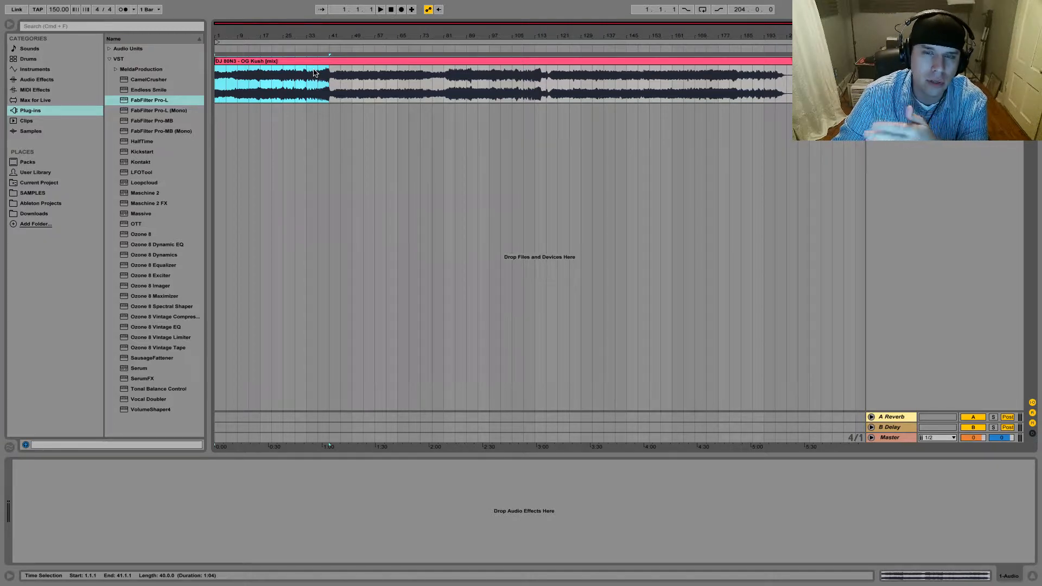
pyautogui.moveTo(443, 90); pyautogui.dragTo(541, 85)
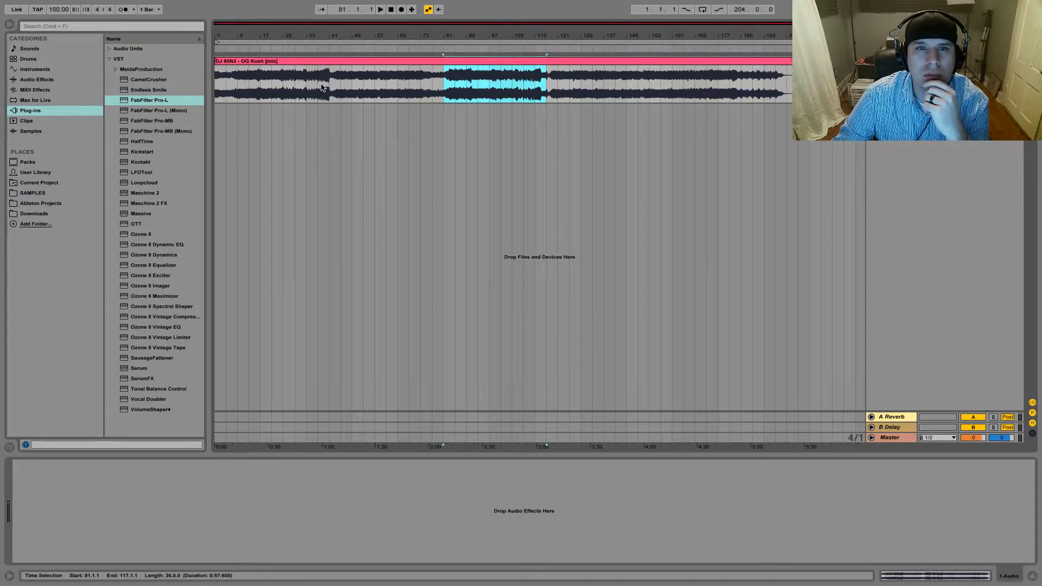
pyautogui.moveTo(330, 86); pyautogui.dragTo(326, 87)
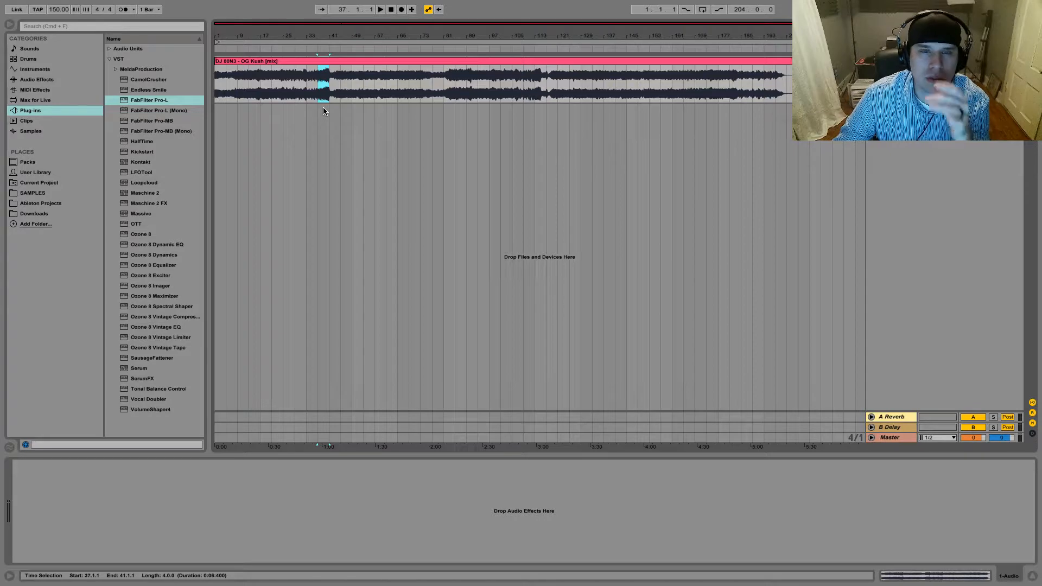
# Add a Utility audio effect to the Master track.
pyautogui.click(318, 439)
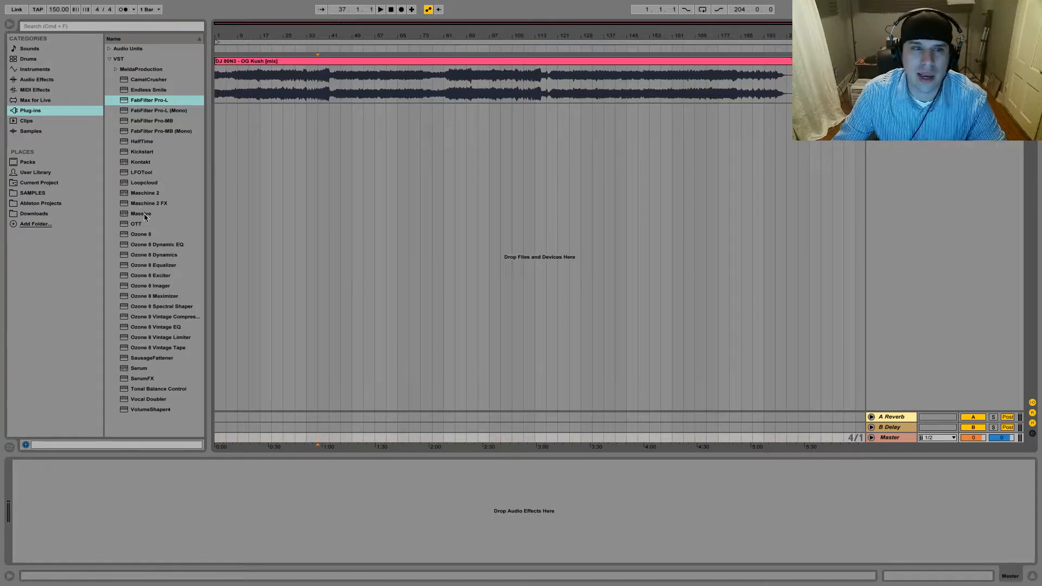
pyautogui.click(37, 79)
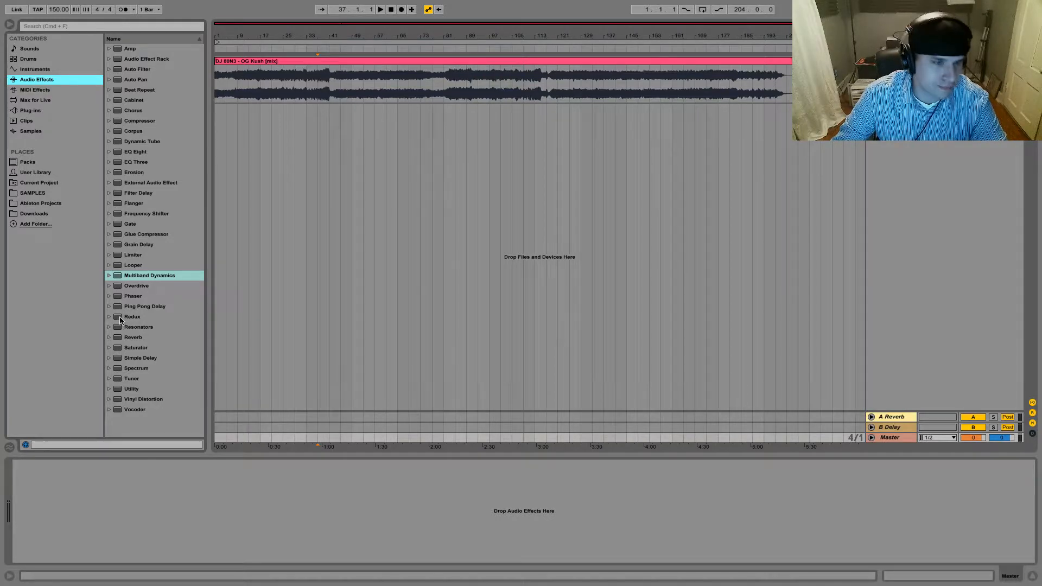
pyautogui.moveTo(122, 389); pyautogui.dragTo(121, 494)
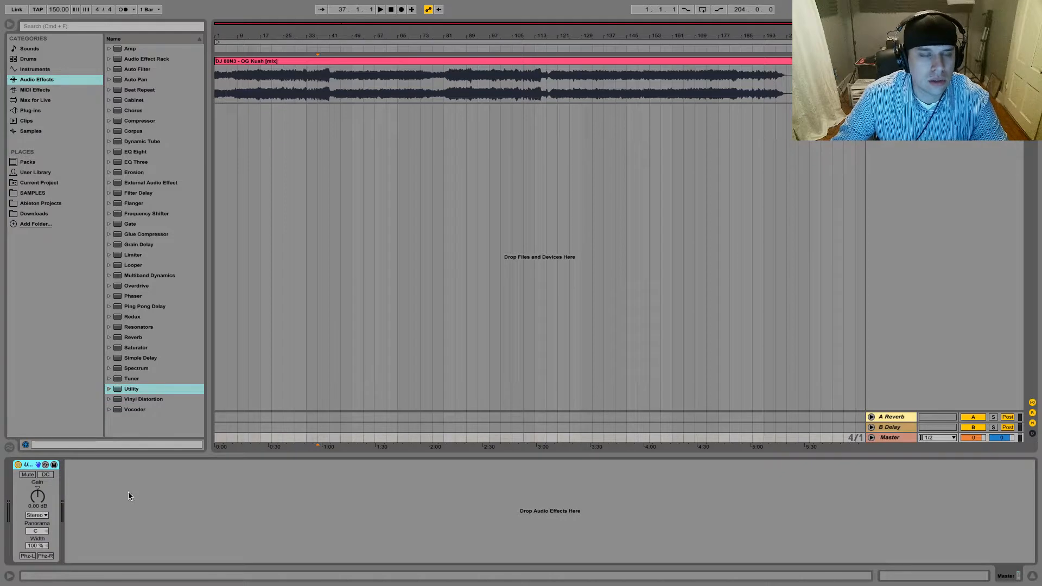
# Hide the browser and increase the audio track's height for a larger waveform around bars 9 to 61.
pyautogui.click(9, 26)
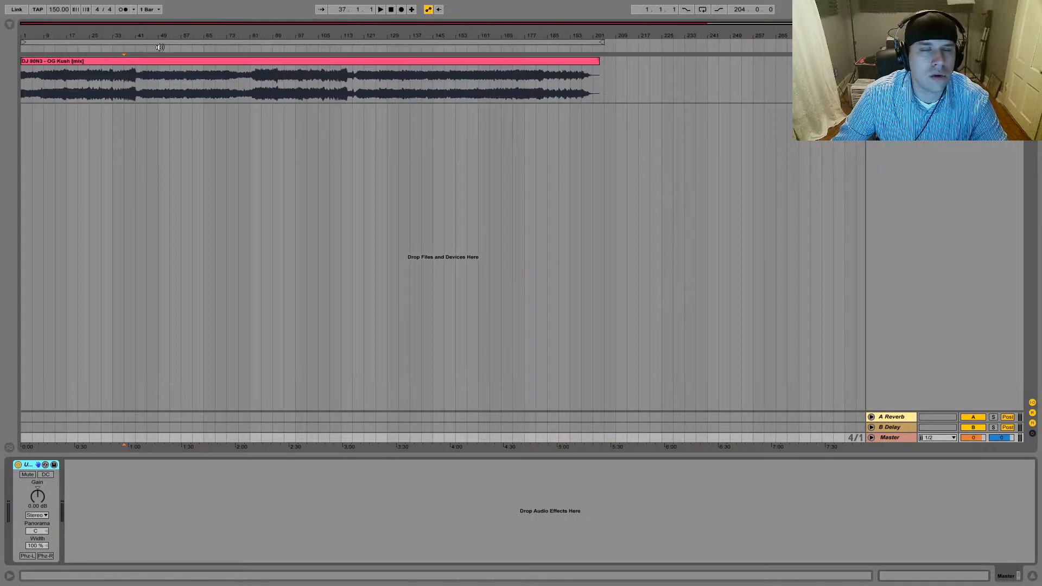
pyautogui.moveTo(895, 103); pyautogui.dragTo(895, 196)
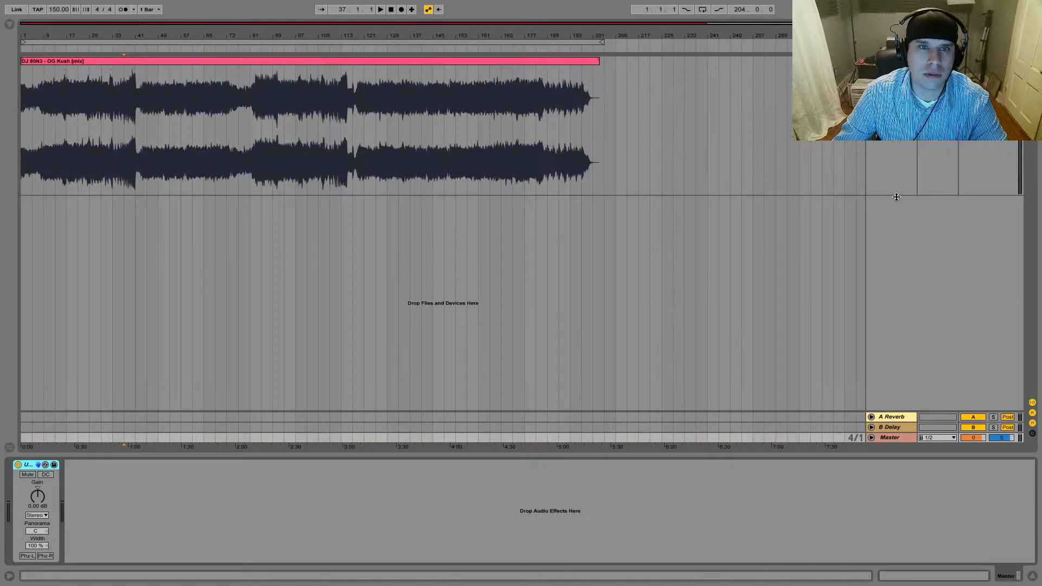
pyautogui.moveTo(46, 24); pyautogui.dragTo(84, 28)
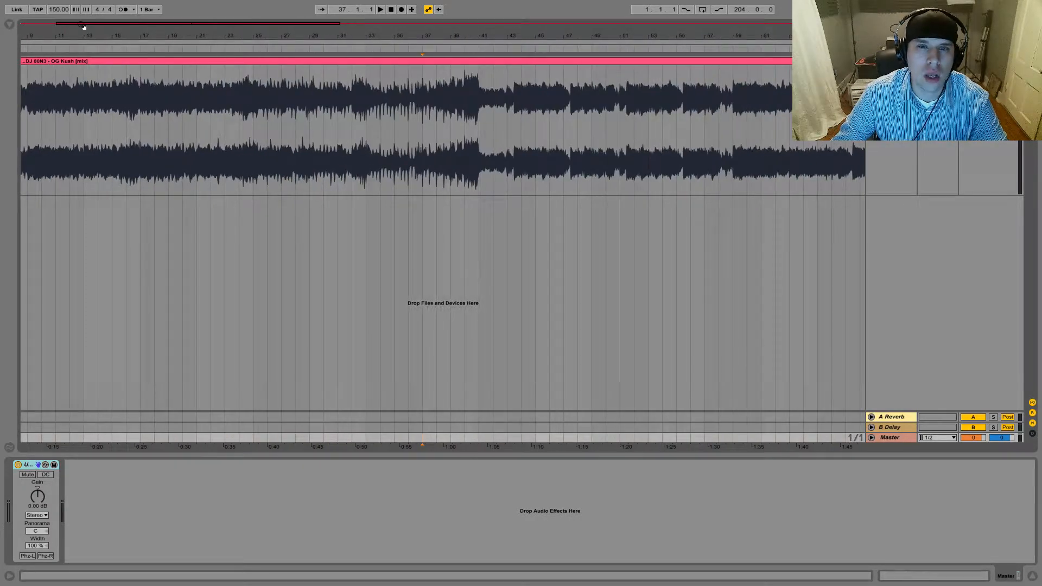
# Unfold the Master track and show its automation lane for the Utility's Gain parameter.
pyautogui.click(872, 437)
pyautogui.click(886, 400)
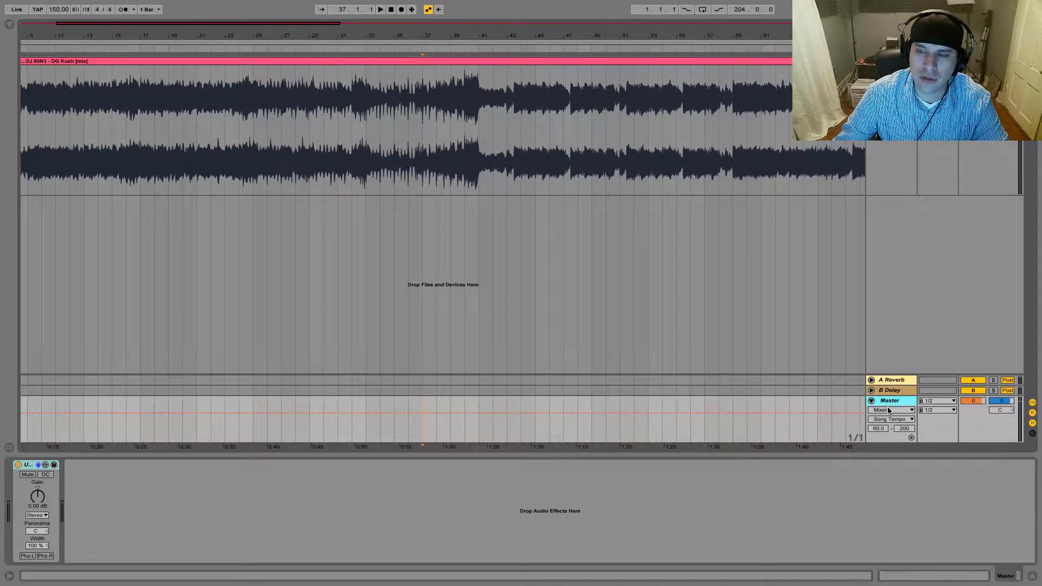
pyautogui.click(888, 411)
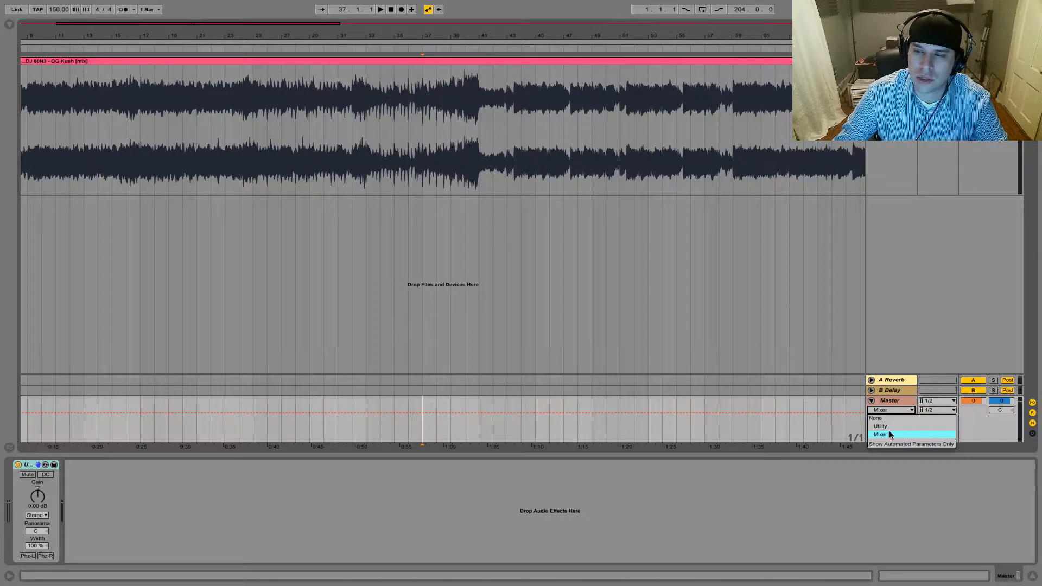
pyautogui.click(887, 427)
pyautogui.click(886, 420)
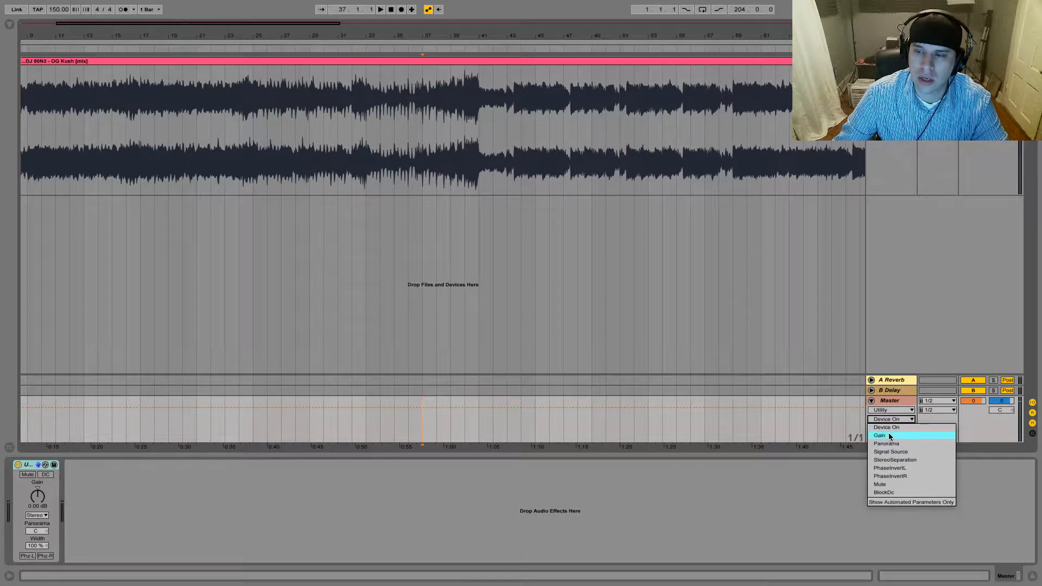
pyautogui.click(888, 435)
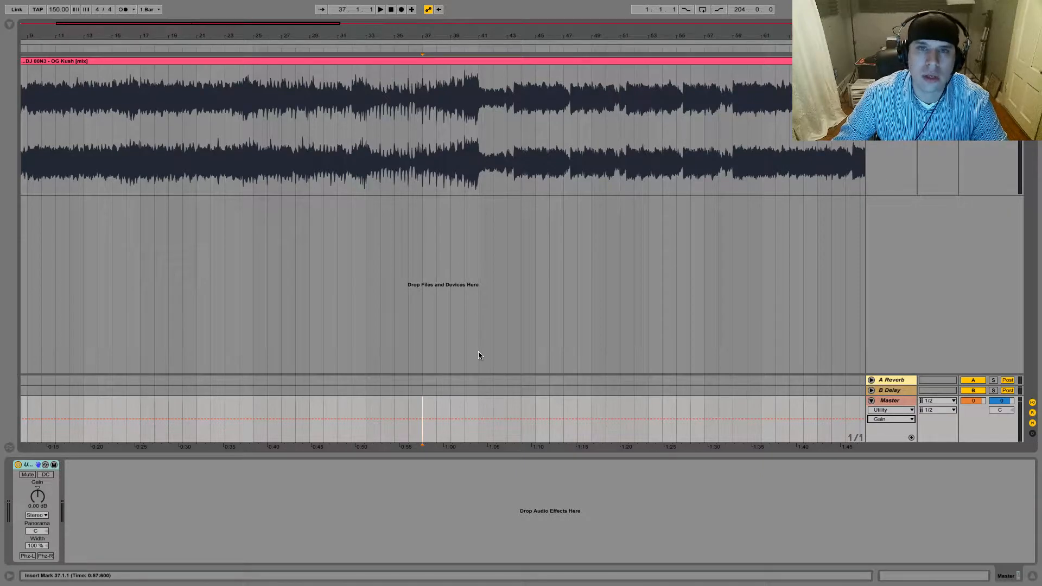
# Draw a Utility gain ramp on the Master from 0 dB at bar 39 down to about -2.11 dB at bar 41.
pyautogui.moveTo(423, 431); pyautogui.dragTo(477, 429)
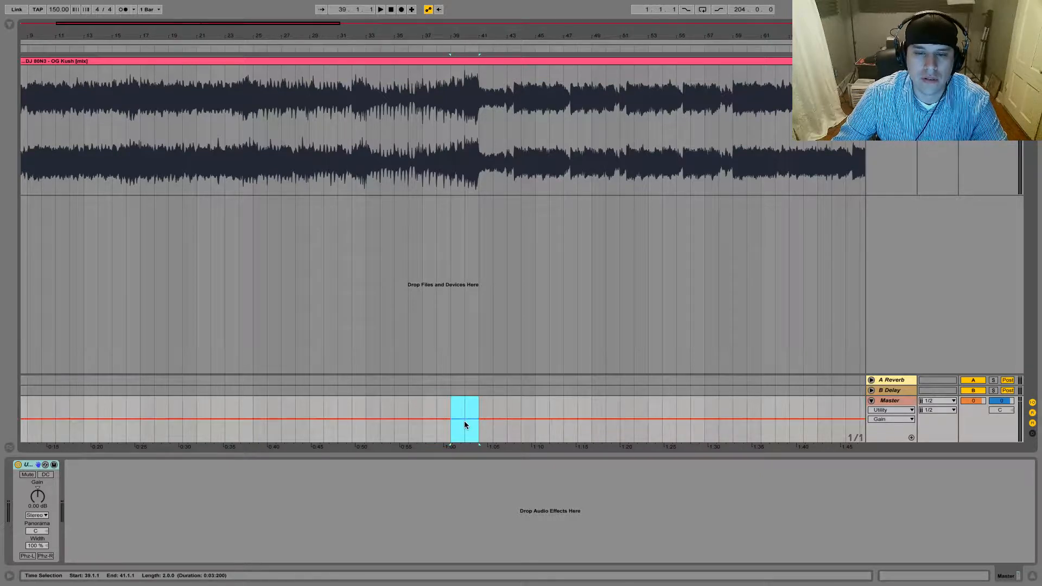
pyautogui.moveTo(464, 421); pyautogui.dragTo(463, 424)
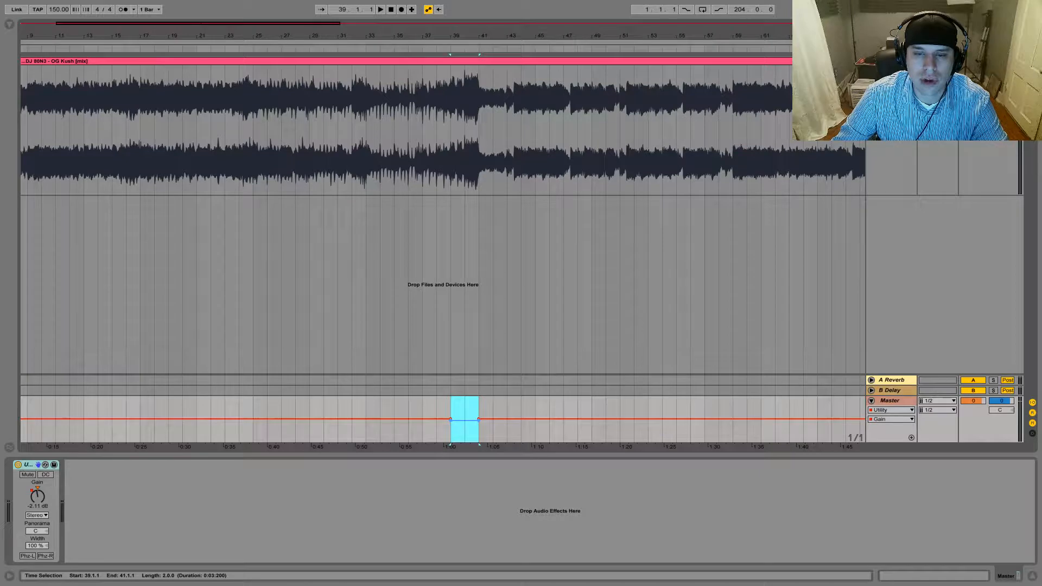
pyautogui.click(450, 421)
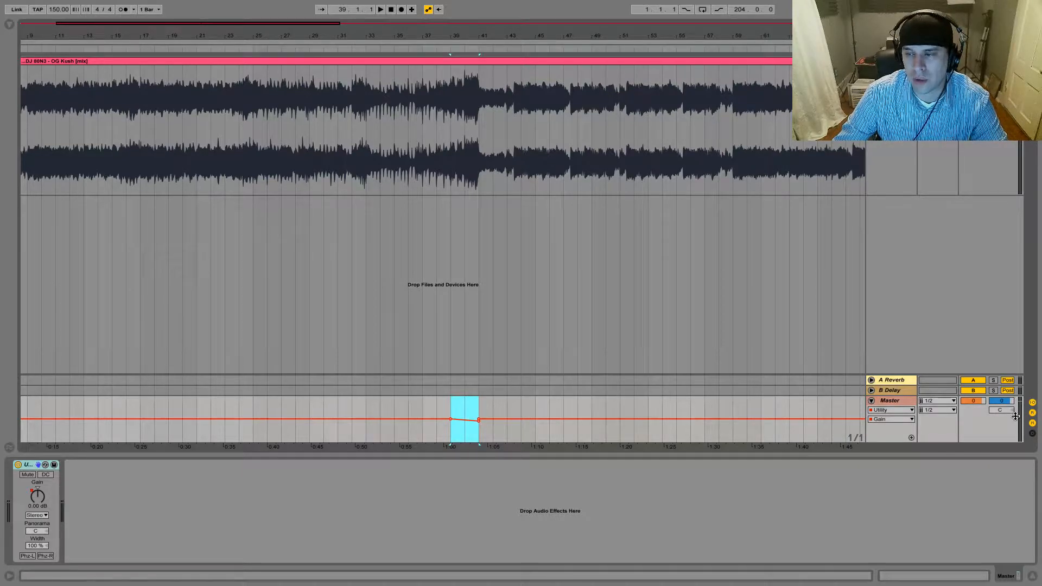
# Play back the gain ramp from bar 39, then place the insert marker at bar 33.
pyautogui.press('space')
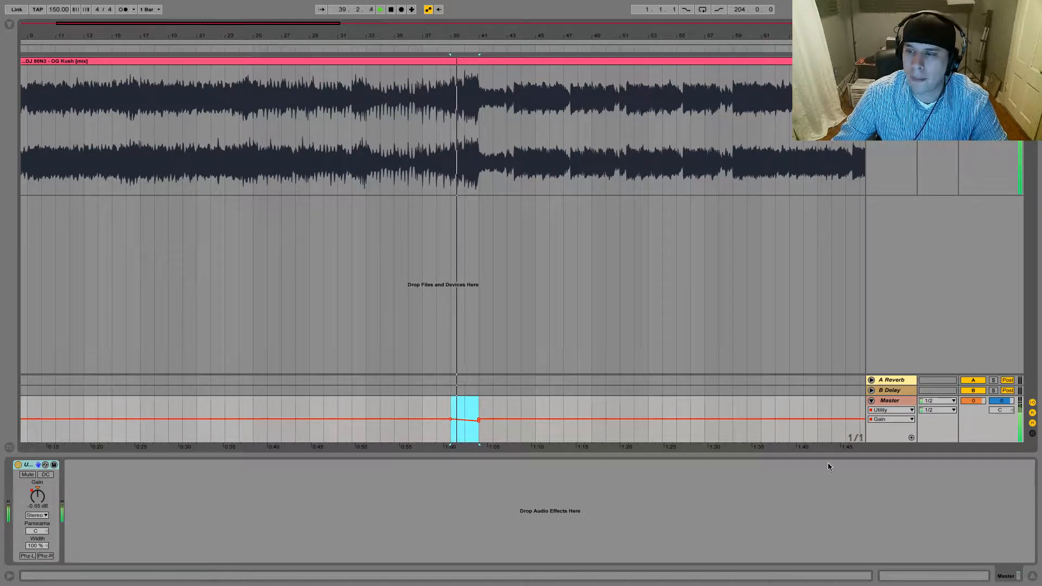
pyautogui.press('space')
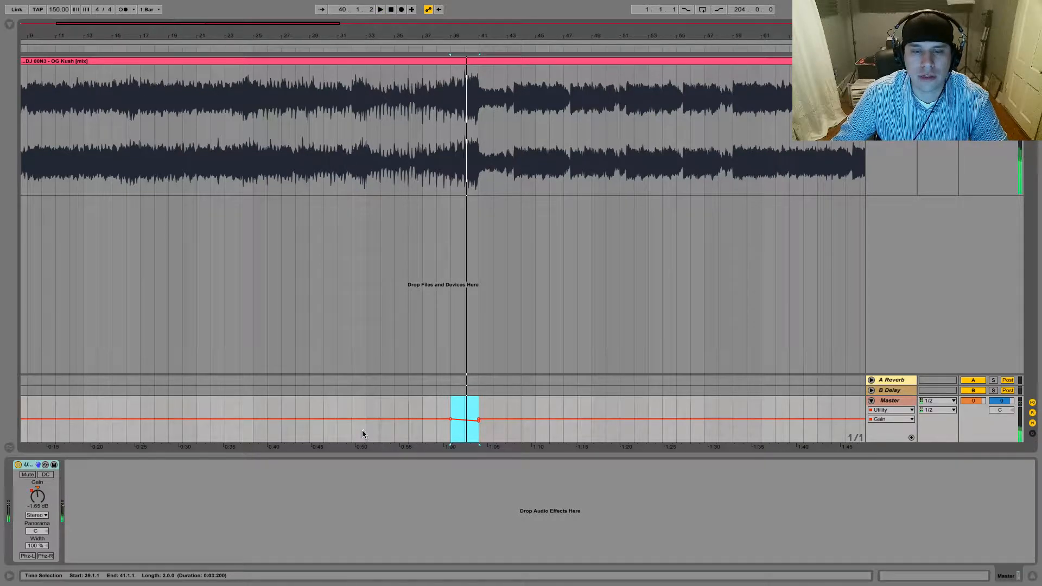
pyautogui.click(365, 432)
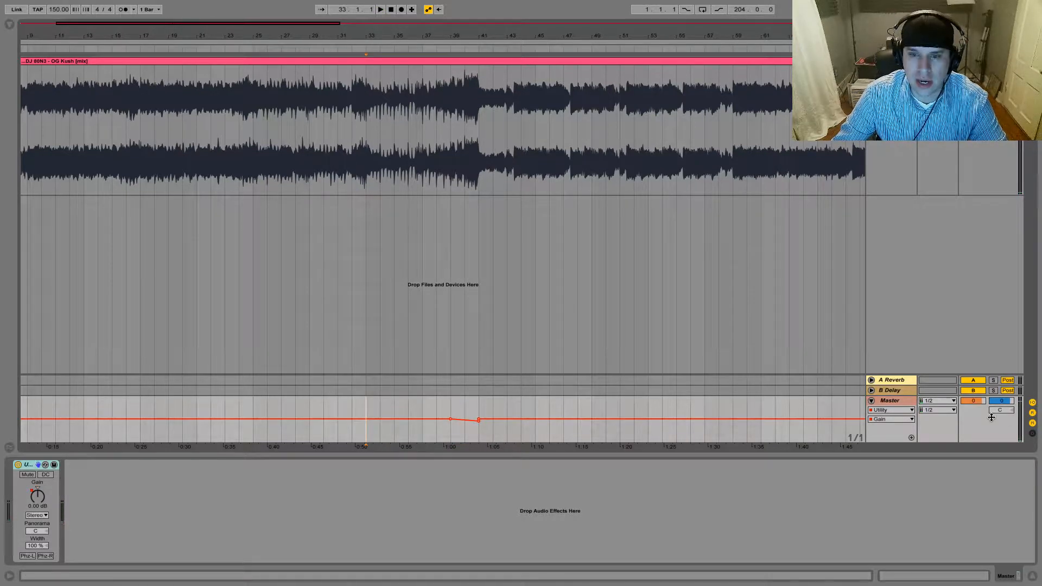
# Enlarge the mixer's level meters in Session View and return to Arrangement View.
pyautogui.press('Tab')
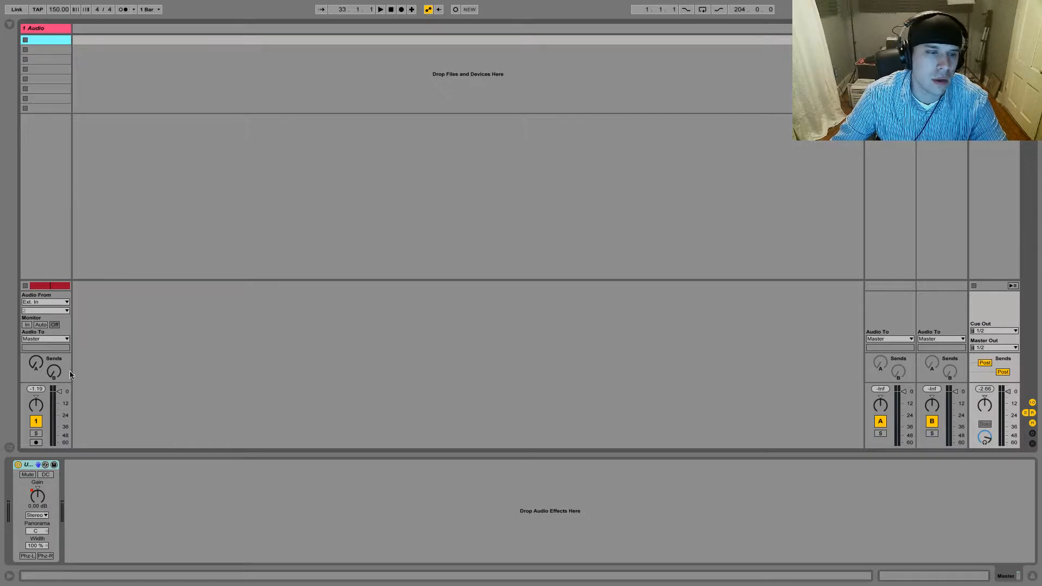
pyautogui.moveTo(50, 382); pyautogui.dragTo(63, 232)
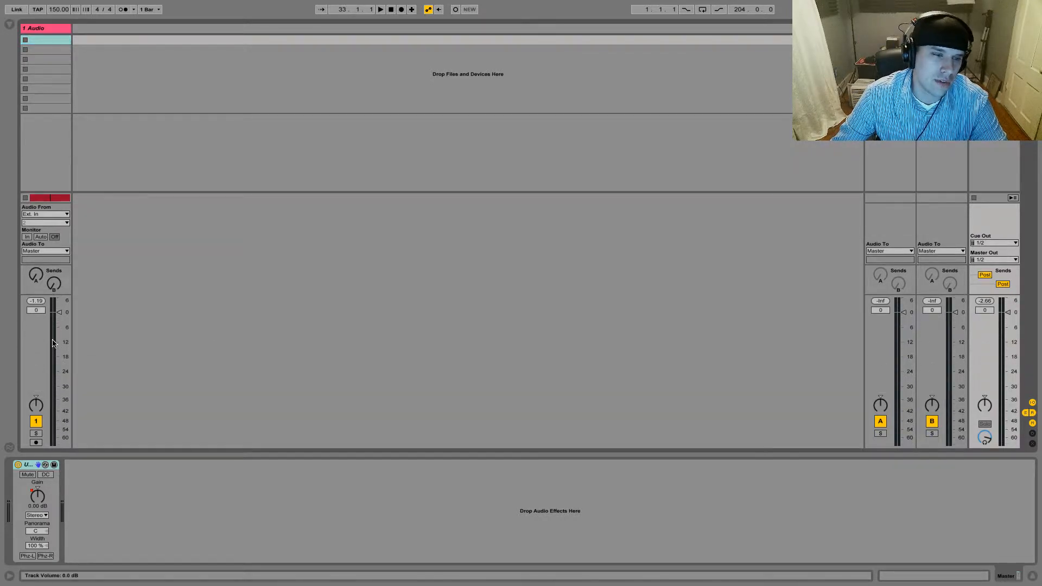
pyautogui.press('Tab')
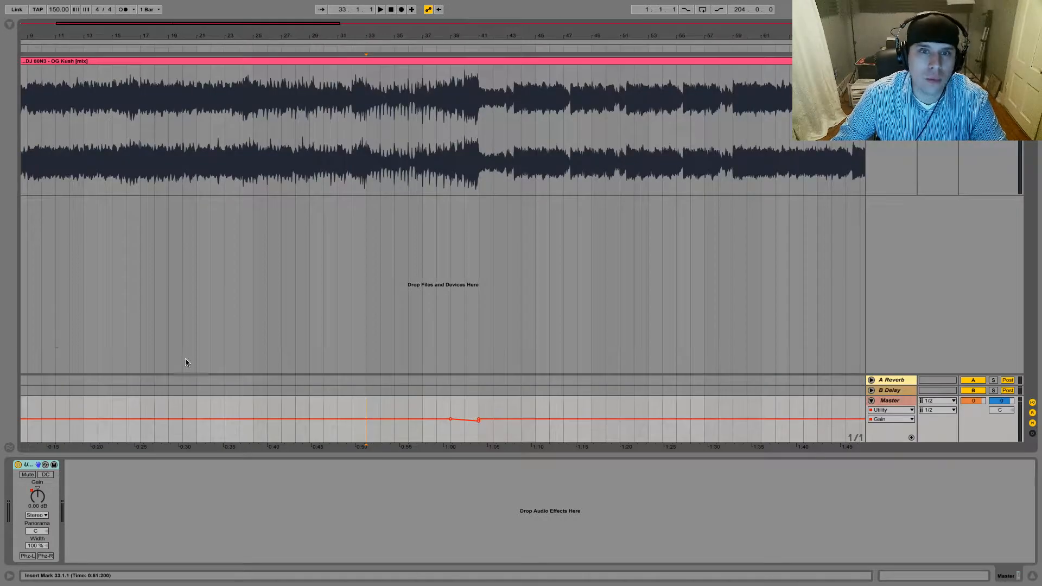
# Play the track from bar 30 past bar 41 while comparing the audio track and Master level meters in Session View.
pyautogui.moveTo(477, 245); pyautogui.dragTo(451, 230)
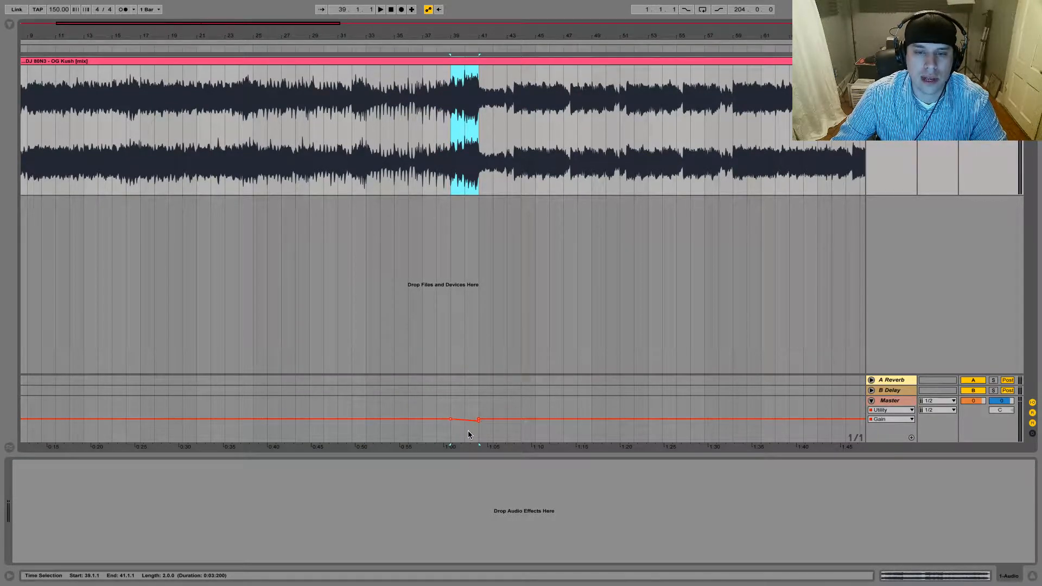
pyautogui.press('Tab')
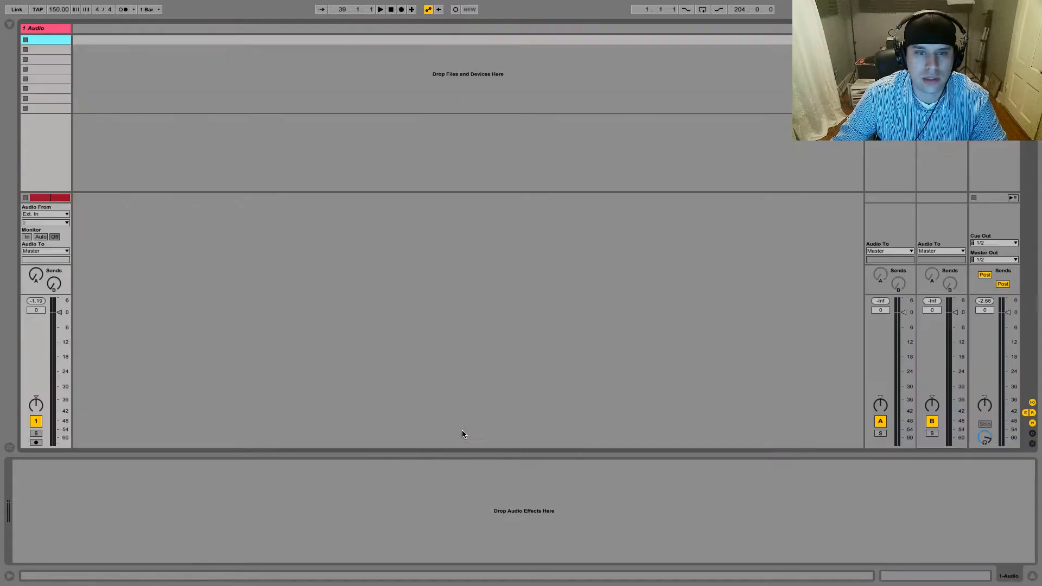
pyautogui.press('Tab')
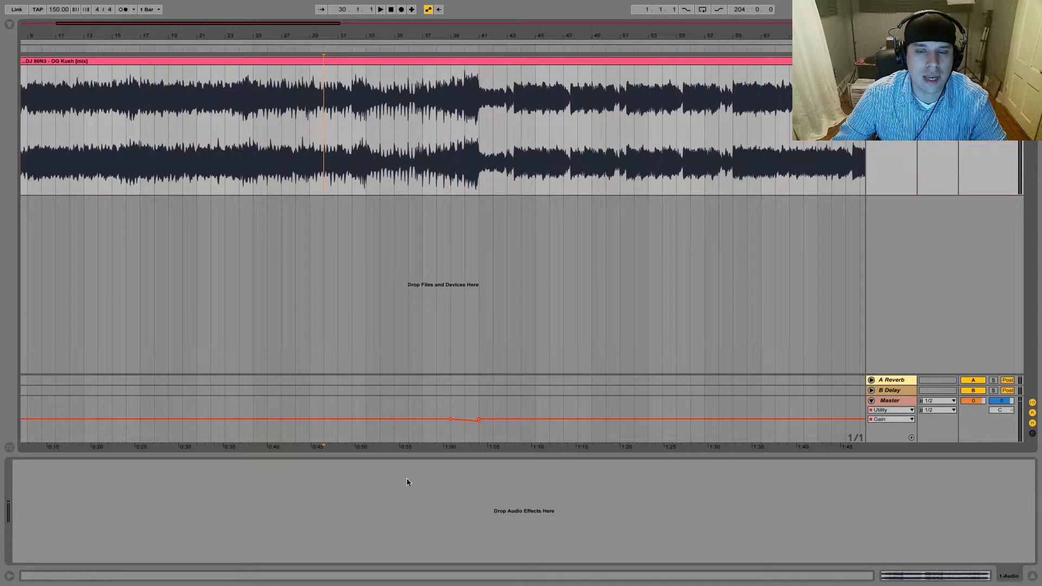
pyautogui.press('Tab')
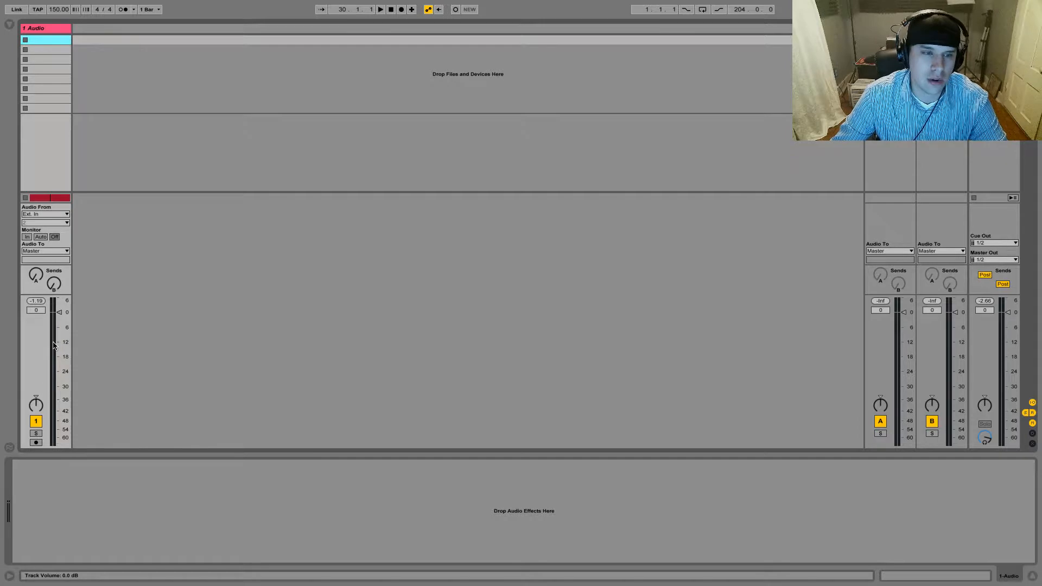
pyautogui.press('space')
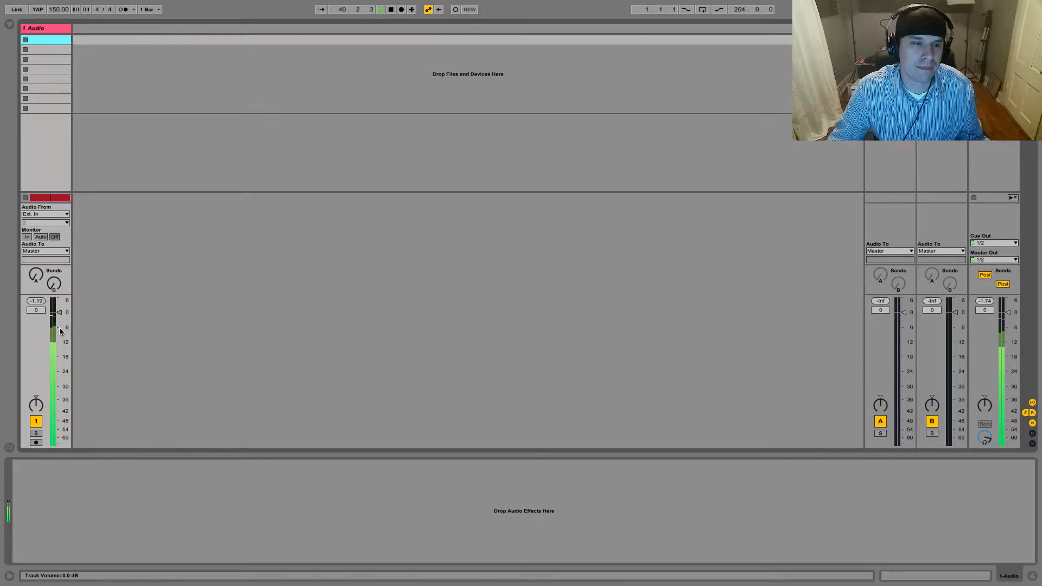
pyautogui.press('space')
pyautogui.press('Tab')
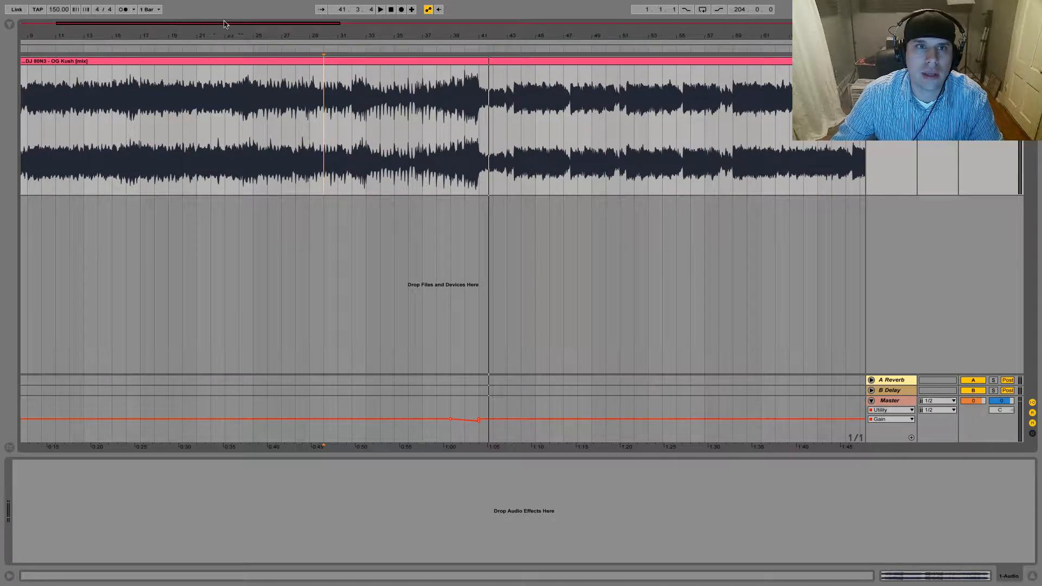
# Deepen the Master's Utility gain ramp from bar 39 so that it ends at about -5.48 dB at bar 41.
pyautogui.moveTo(213, 25); pyautogui.dragTo(214, 30)
pyautogui.moveTo(481, 36); pyautogui.dragTo(481, 49)
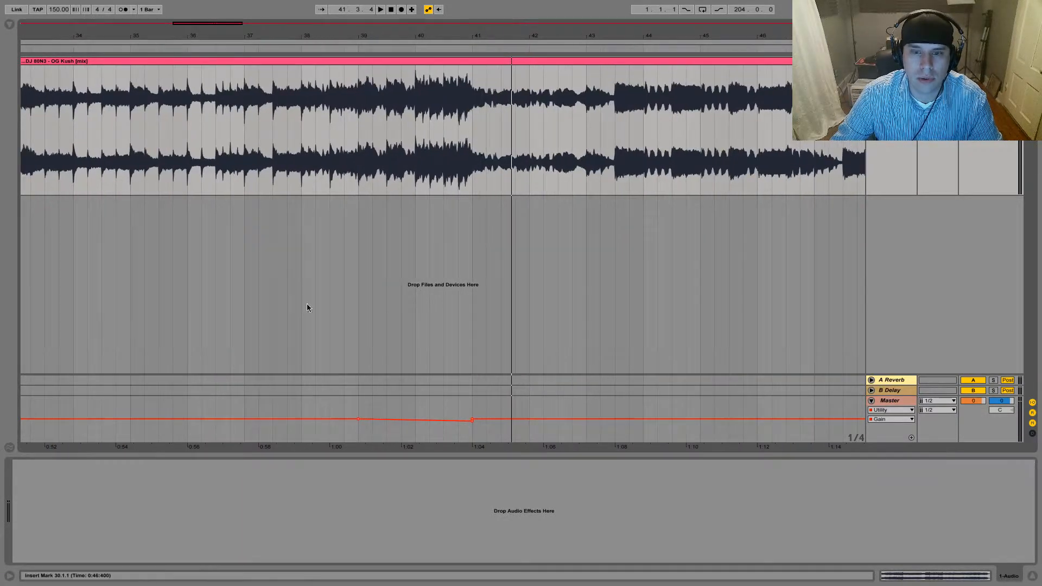
pyautogui.click(413, 426)
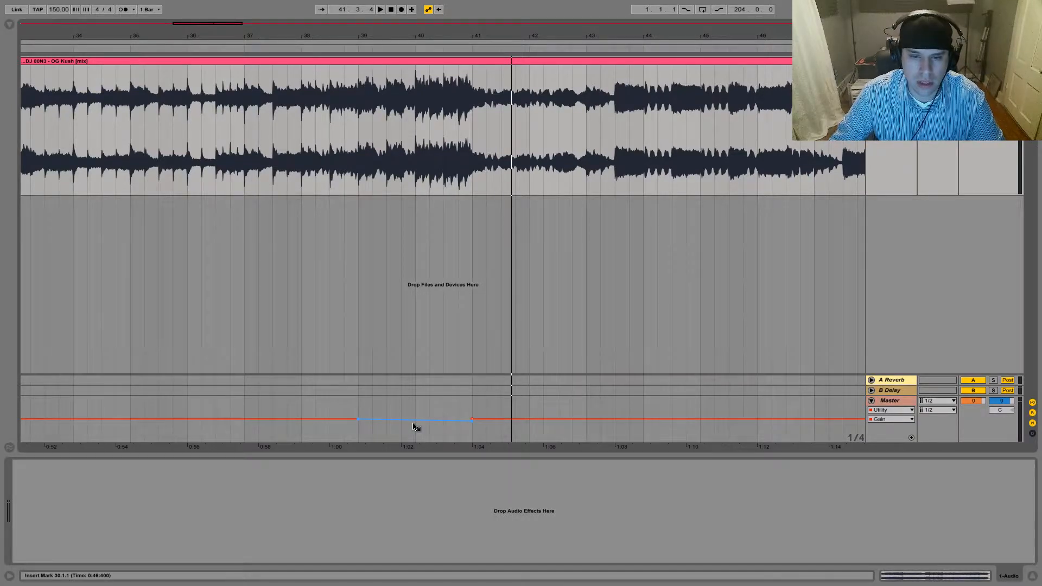
pyautogui.hotkey('ctrl', 'z')
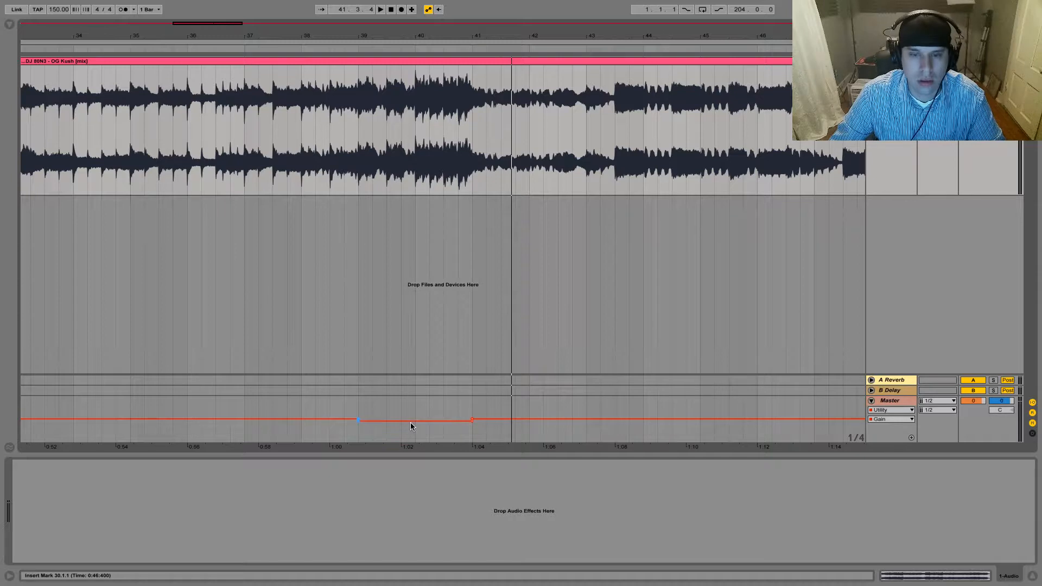
pyautogui.click(411, 426)
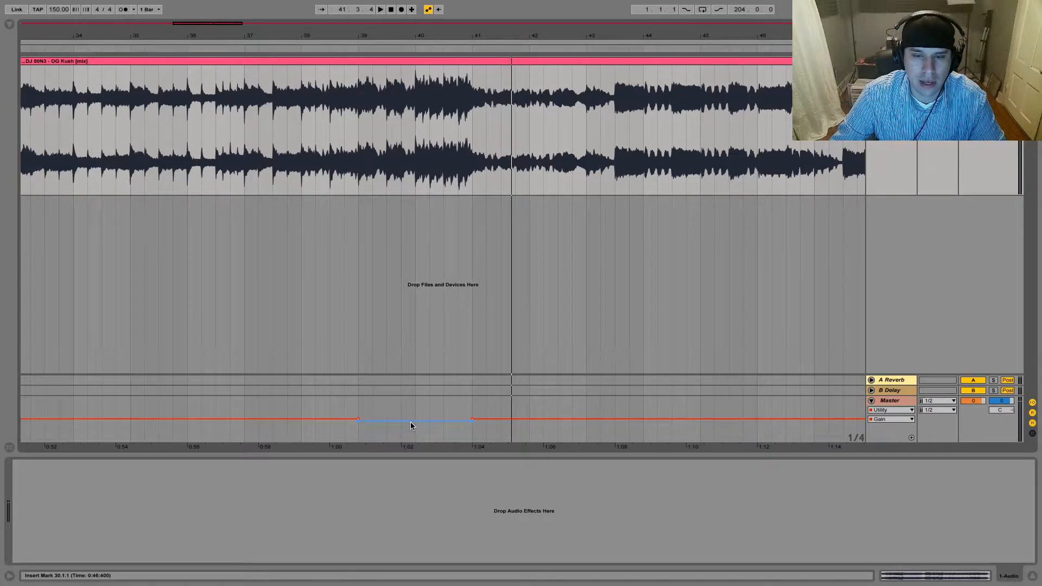
pyautogui.click(410, 426)
pyautogui.moveTo(410, 426); pyautogui.dragTo(410, 428)
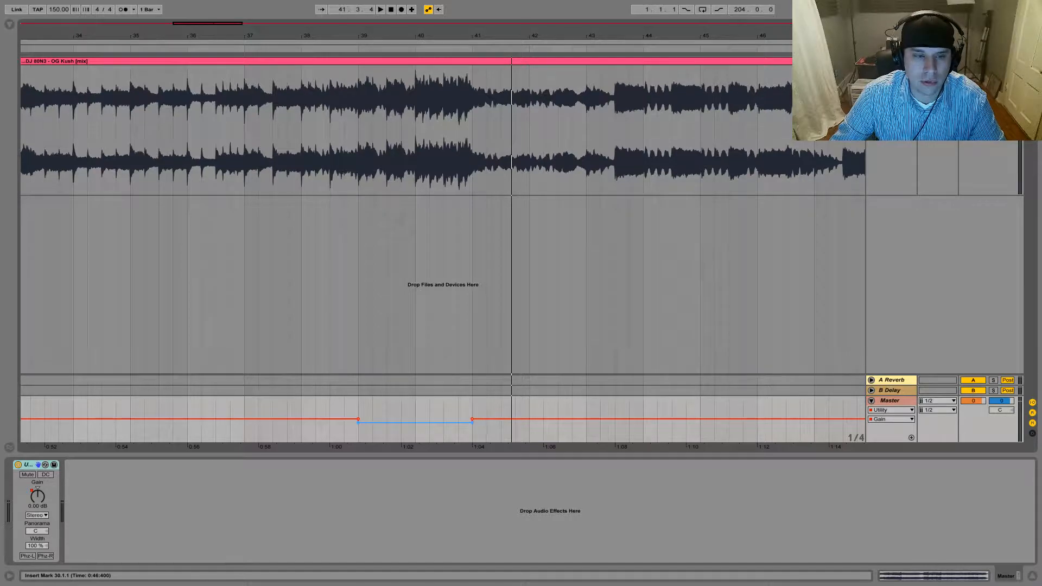
pyautogui.click(357, 422)
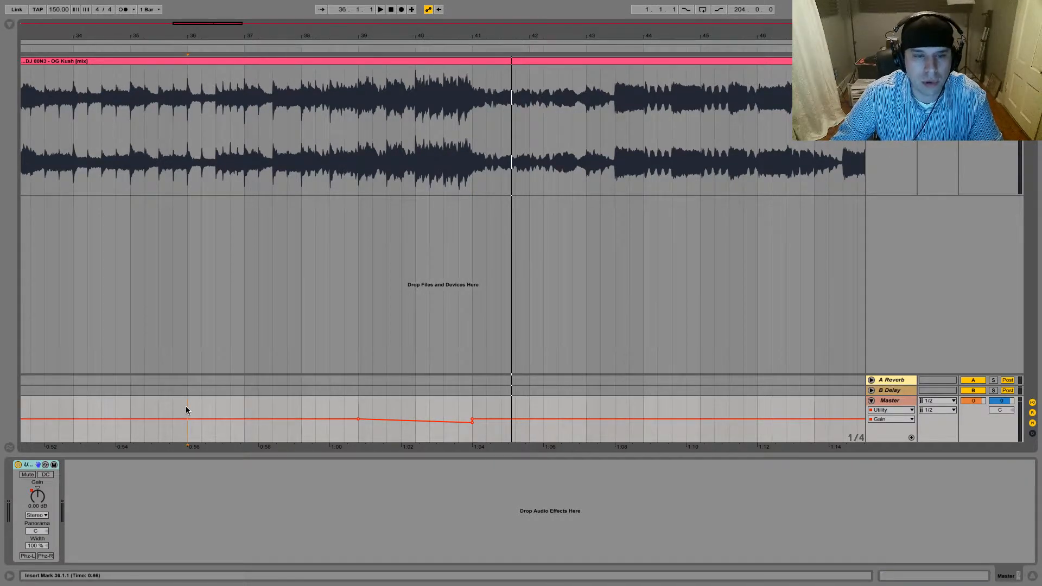
# Play the track from bar 36 past bar 41 while comparing the audio track and Master level meters in Session View.
pyautogui.press('Tab')
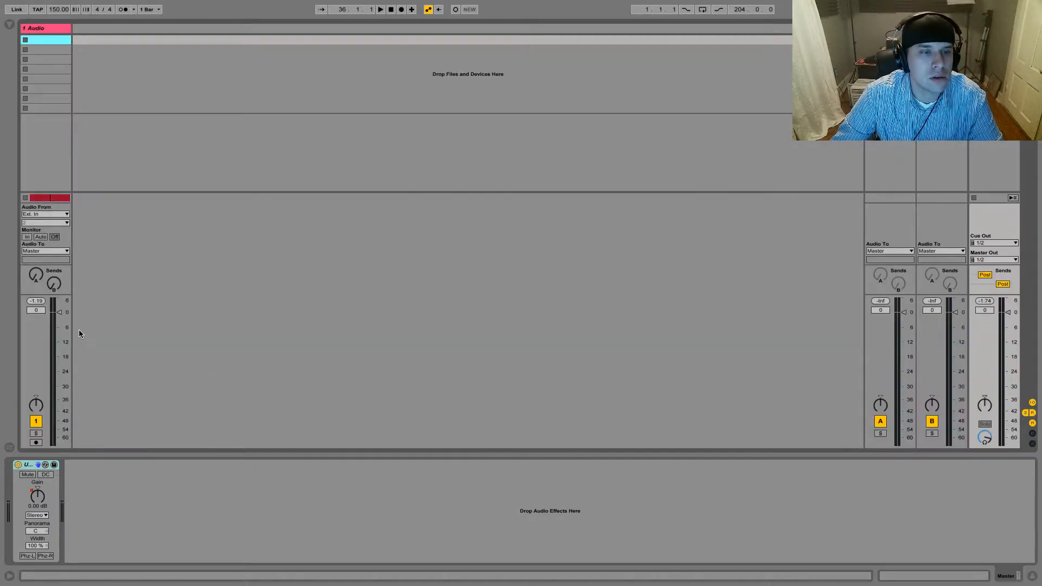
pyautogui.press('space')
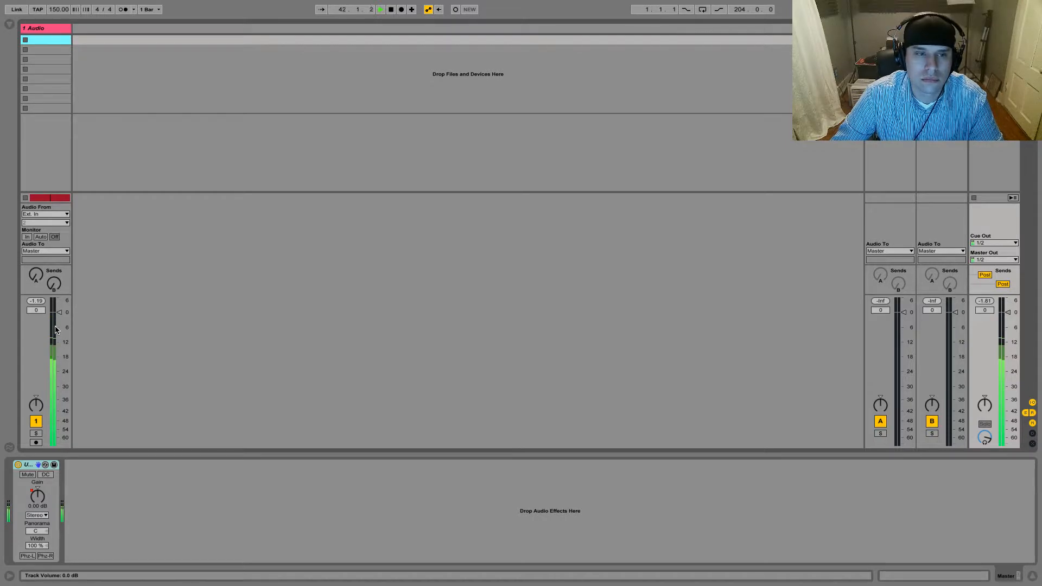
pyautogui.press('Tab')
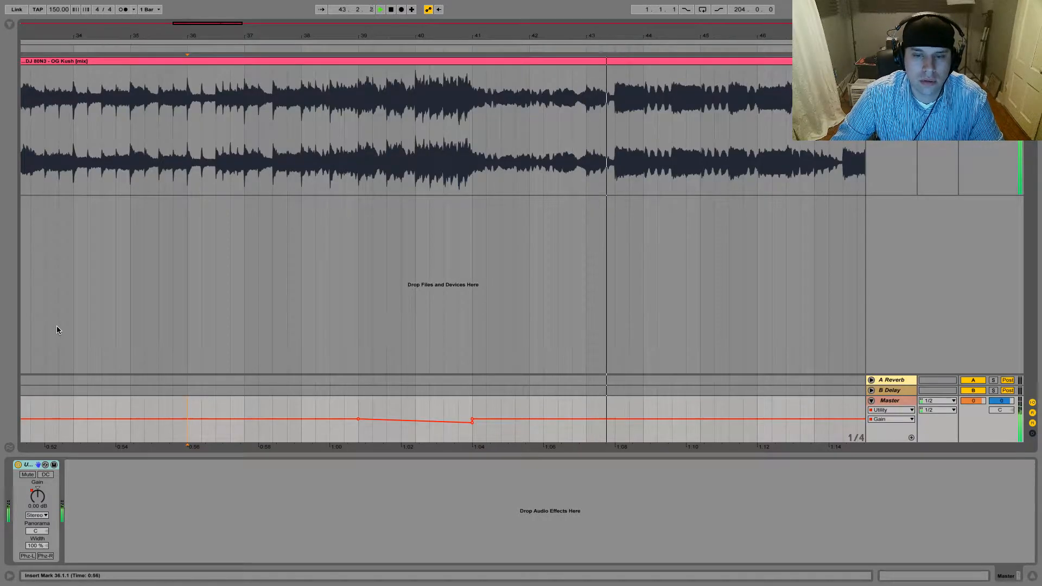
pyautogui.press('space')
# Raise the low end point of the Master's gain ramp at bar 41 slightly for a gentler reduction.
pyautogui.moveTo(225, 24); pyautogui.dragTo(216, 64)
pyautogui.moveTo(337, 423)
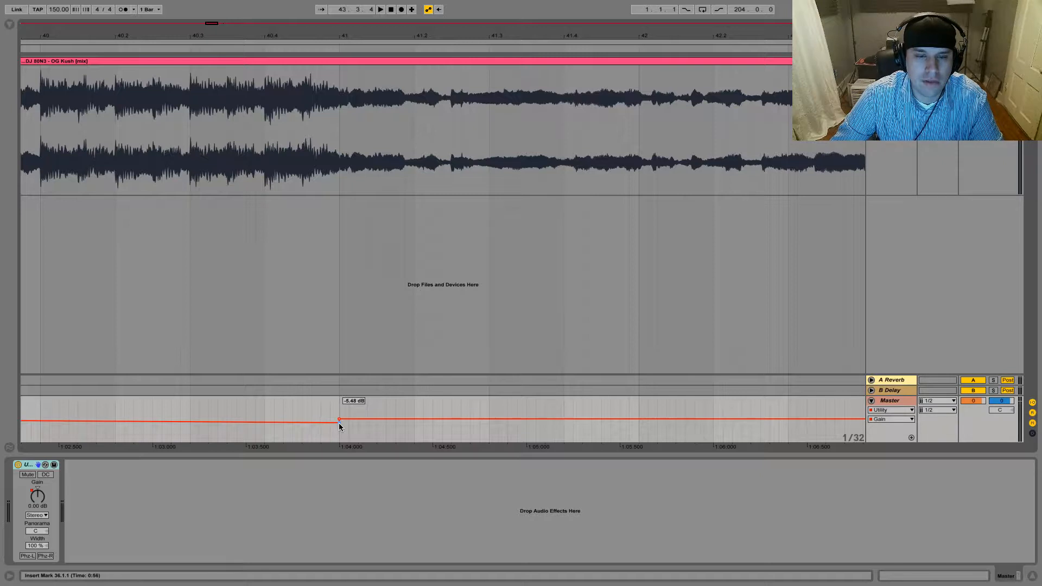
pyautogui.moveTo(340, 423); pyautogui.dragTo(339, 421)
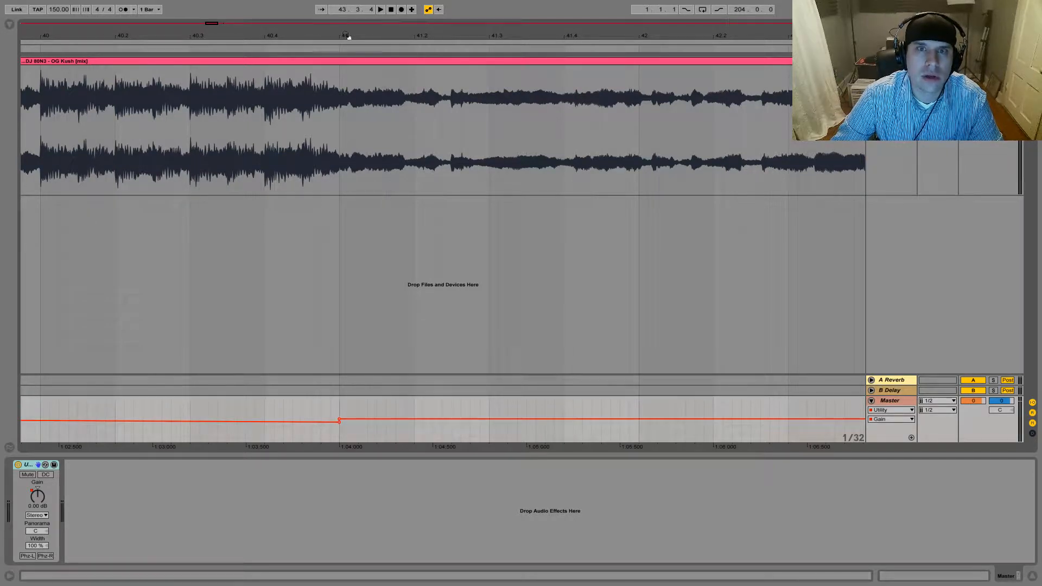
# Copy the Master's Utility gain envelope from bars 39 to 41 and paste it at bar 113, before the second drop.
pyautogui.moveTo(215, 25); pyautogui.dragTo(261, 397)
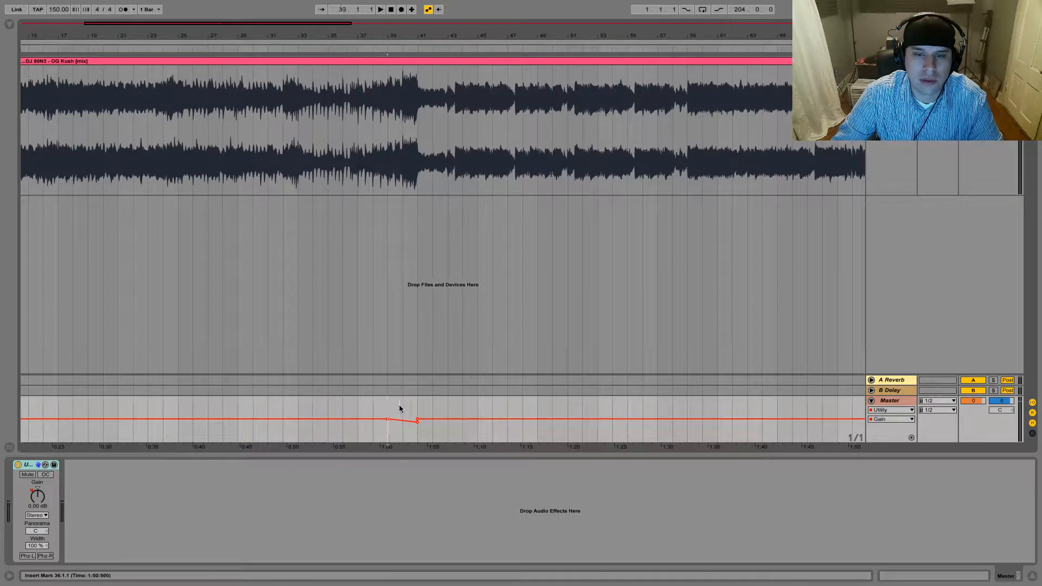
pyautogui.moveTo(388, 405); pyautogui.dragTo(419, 407)
pyautogui.rightClick(398, 423)
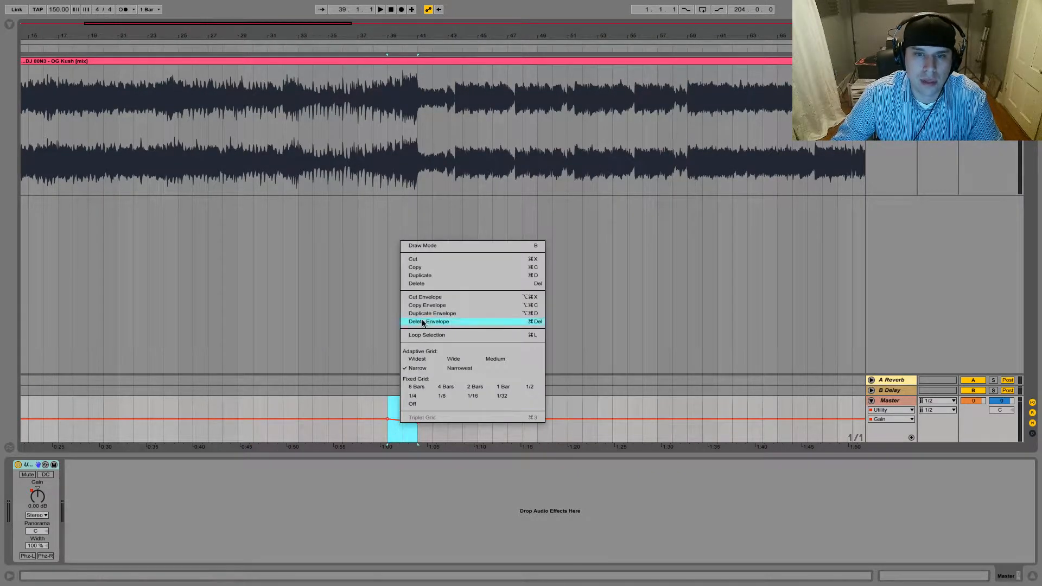
pyautogui.click(421, 305)
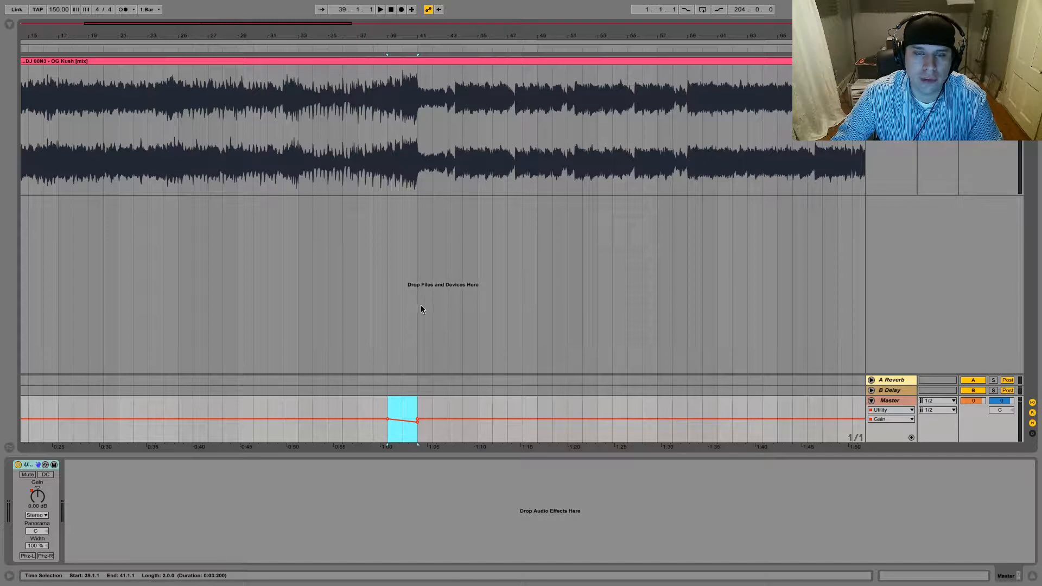
pyautogui.moveTo(316, 26); pyautogui.dragTo(626, 26)
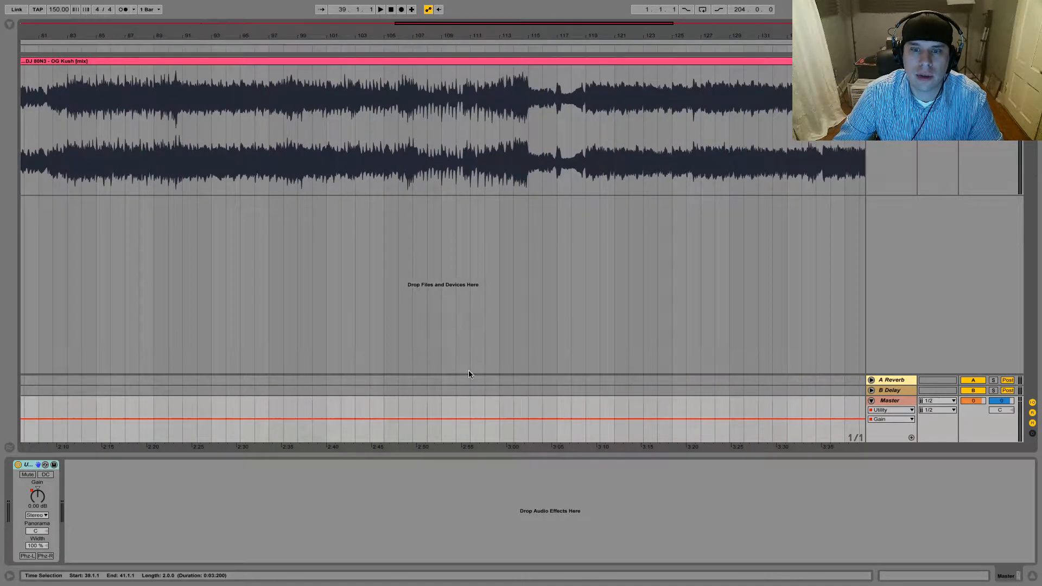
pyautogui.click(499, 432)
pyautogui.hotkey('ctrl', 'v')
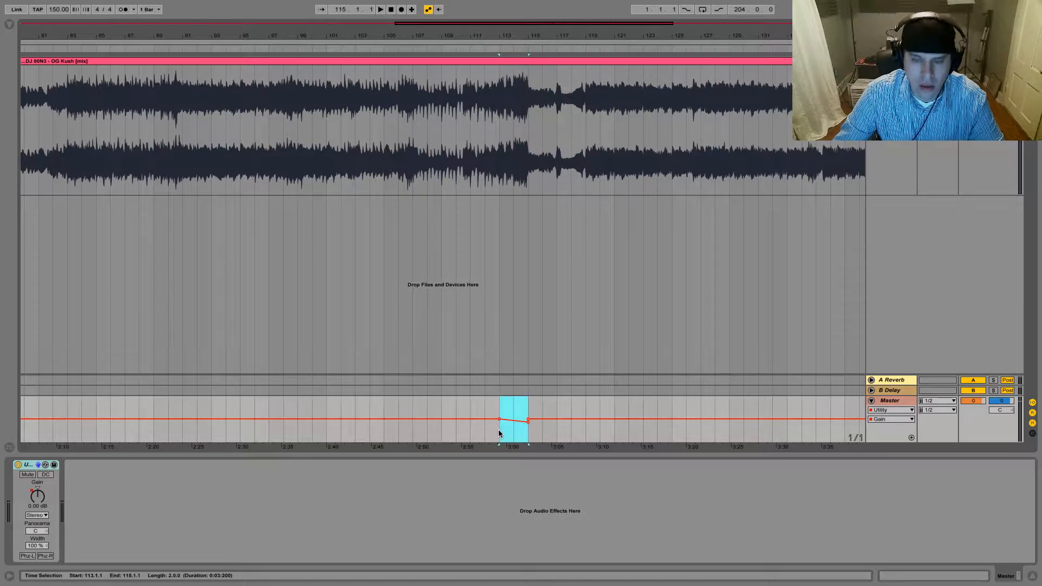
pyautogui.moveTo(449, 25); pyautogui.dragTo(449, 2)
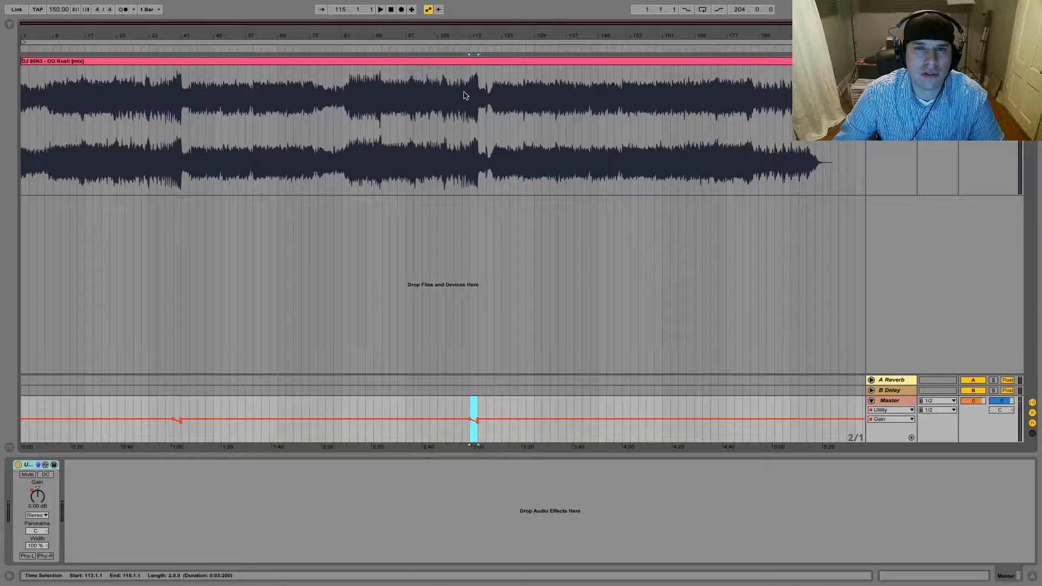
pyautogui.click(891, 402)
pyautogui.click(227, 500)
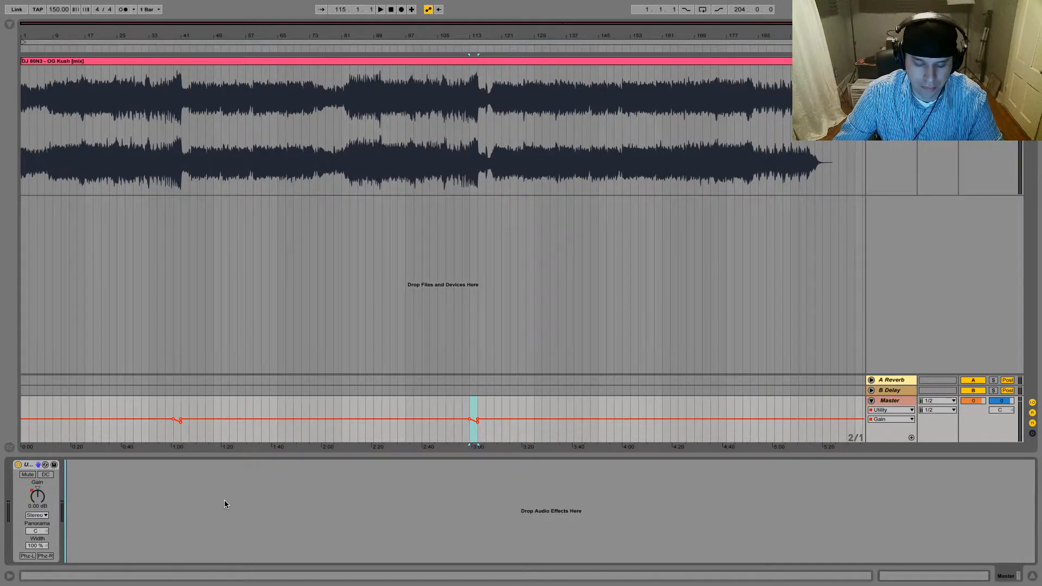
pyautogui.click(456, 411)
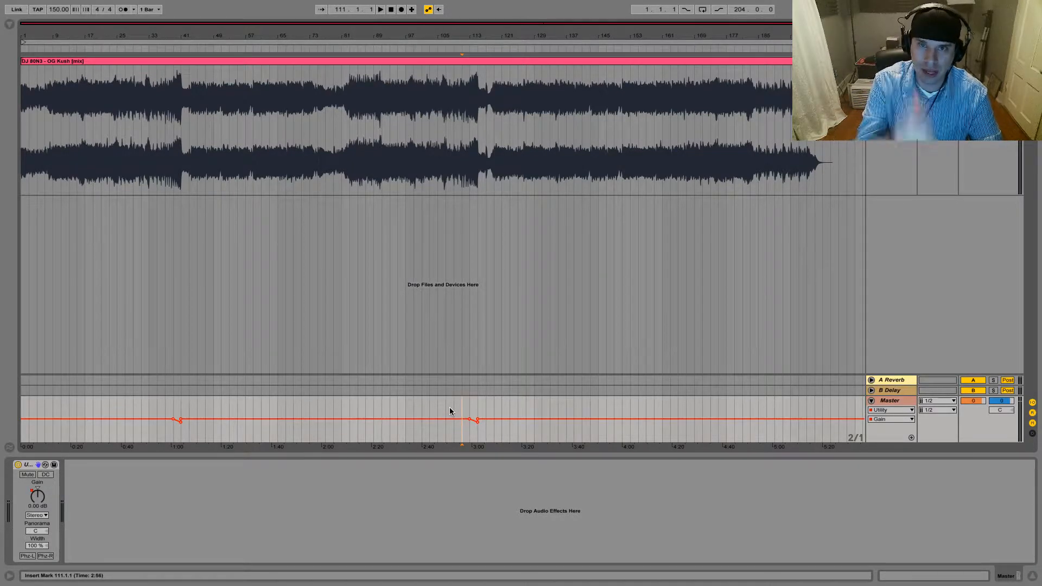
pyautogui.click(118, 508)
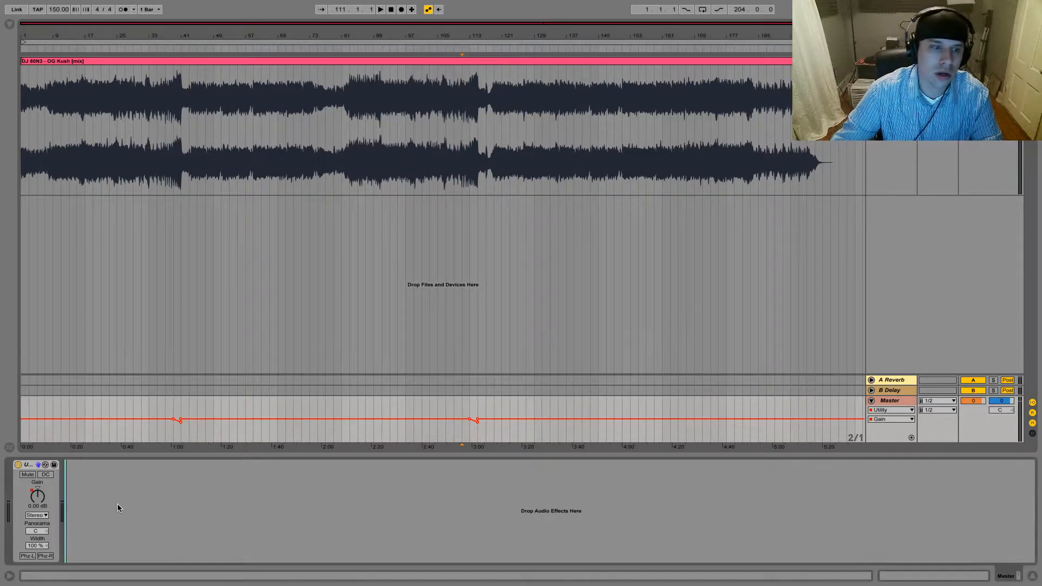
# Add the Ozone 8 VST plug-in to the Master track after Utility.
pyautogui.click(9, 24)
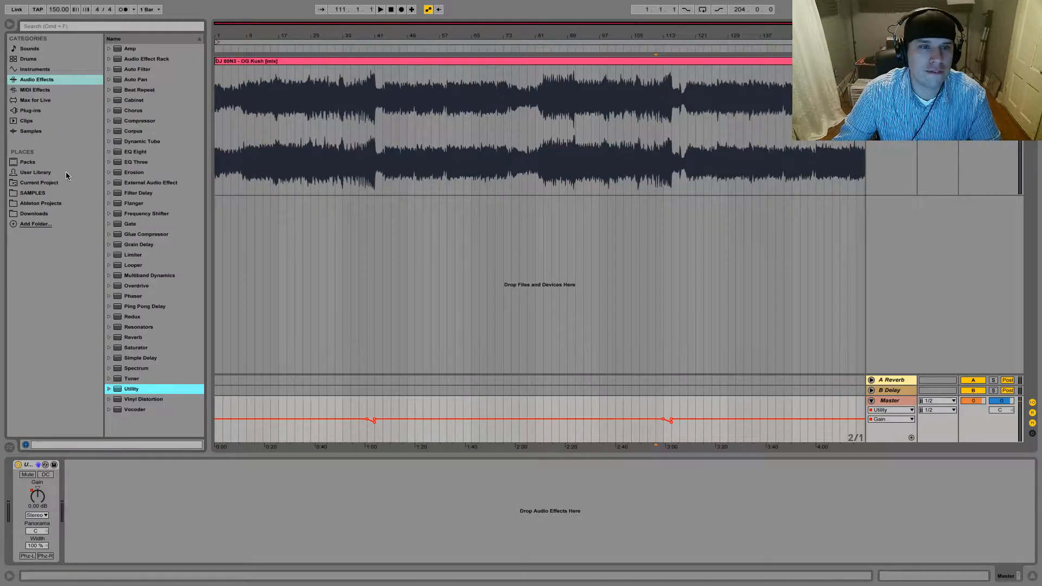
pyautogui.click(32, 111)
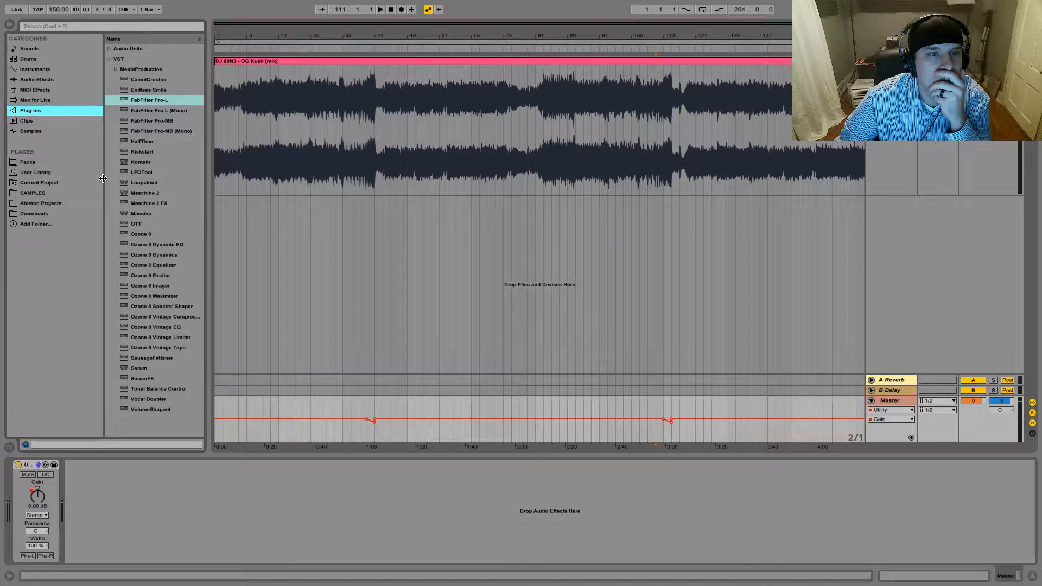
pyautogui.click(136, 236)
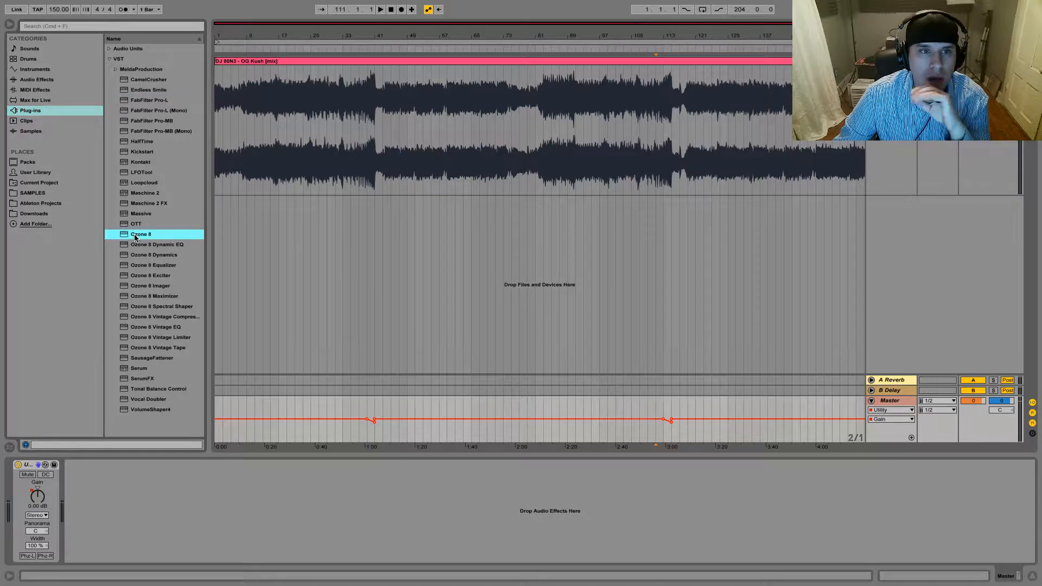
pyautogui.moveTo(135, 238); pyautogui.dragTo(110, 498)
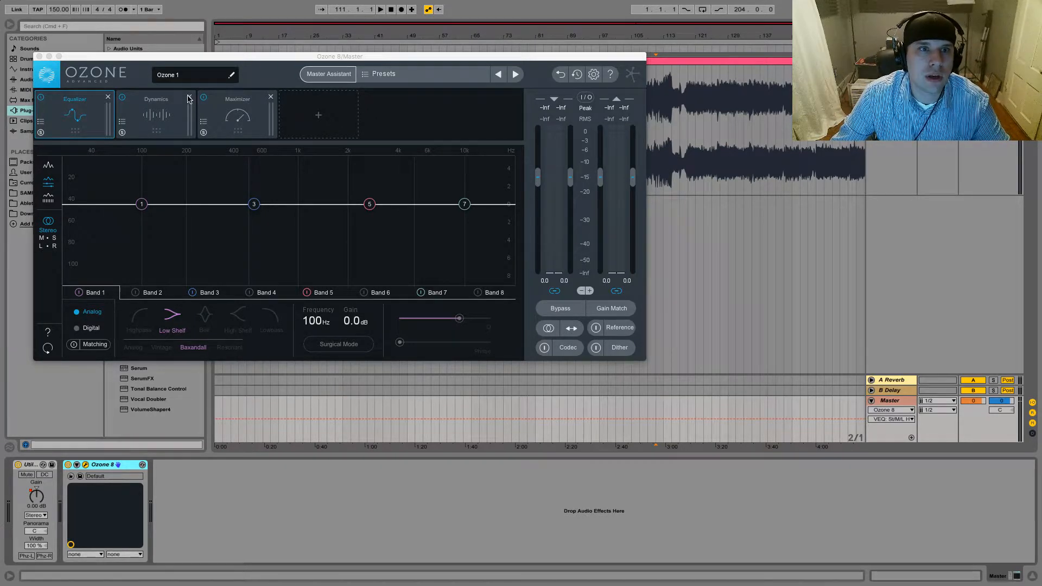
# Remove the Dynamics and Maximizer modules from Ozone 8, leaving only the Equalizer, and move the plug-in window off the waveform.
pyautogui.click(189, 97)
pyautogui.click(189, 97)
pyautogui.moveTo(111, 56); pyautogui.dragTo(221, 237)
# Play the track from bar 43 and examine its frequency spectrum in the Ozone Equalizer.
pyautogui.moveTo(400, 47); pyautogui.dragTo(402, 21)
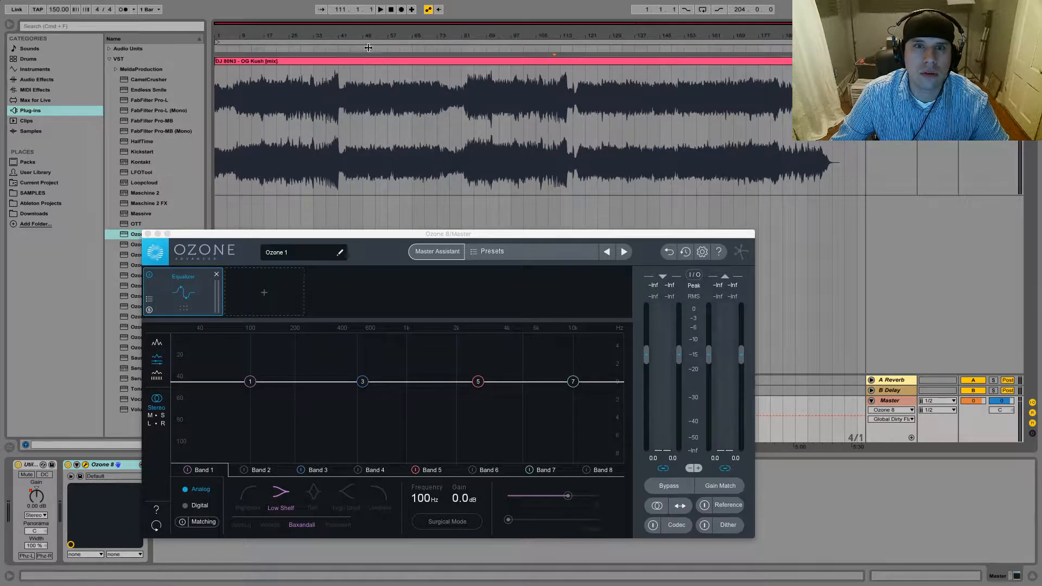
pyautogui.moveTo(367, 29); pyautogui.dragTo(336, 102)
pyautogui.click(350, 121)
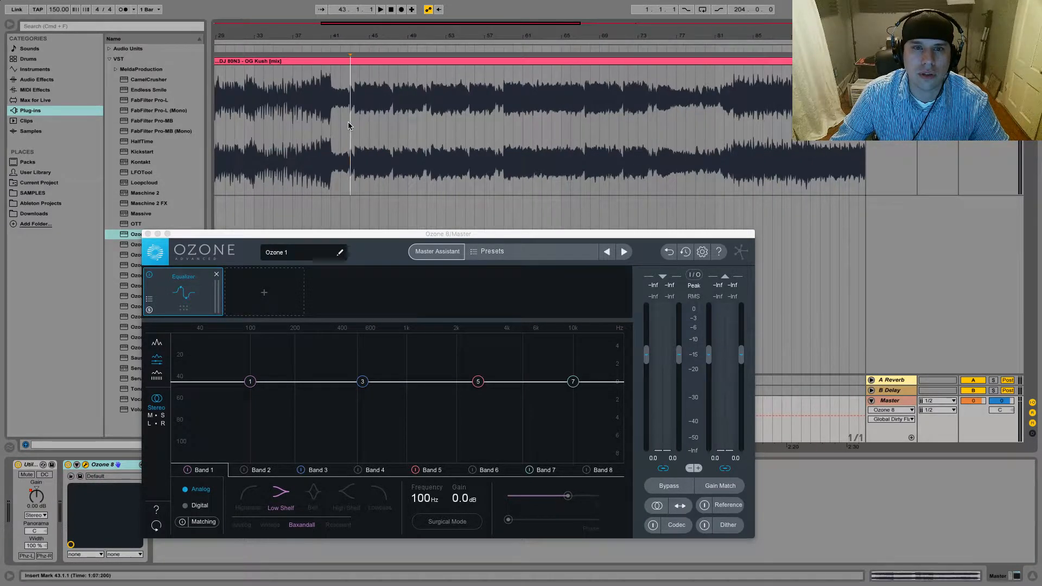
pyautogui.click(352, 428)
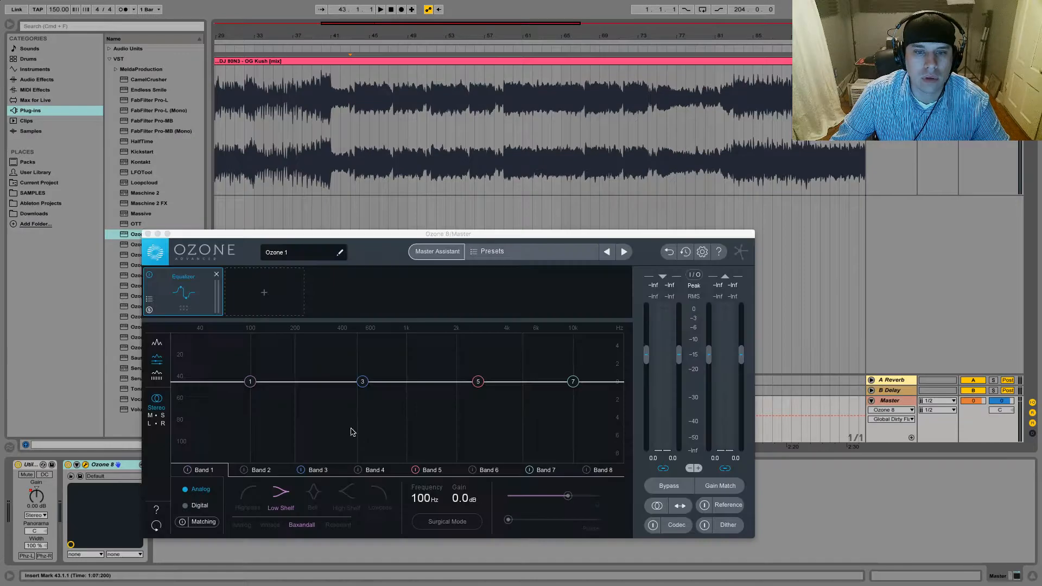
pyautogui.press('space')
pyautogui.moveTo(346, 239); pyautogui.dragTo(345, 103)
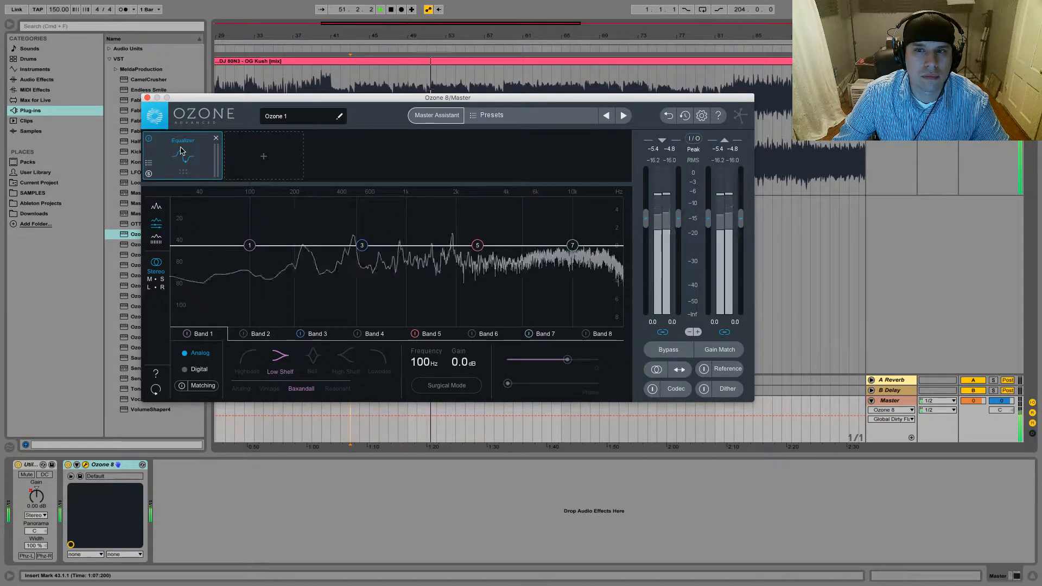
pyautogui.click(148, 173)
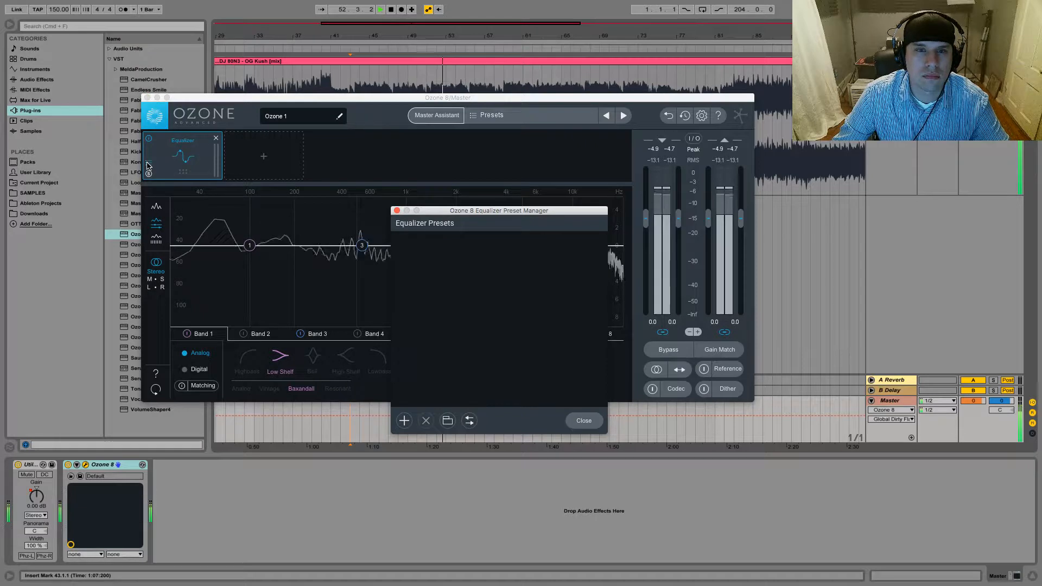
pyautogui.click(395, 211)
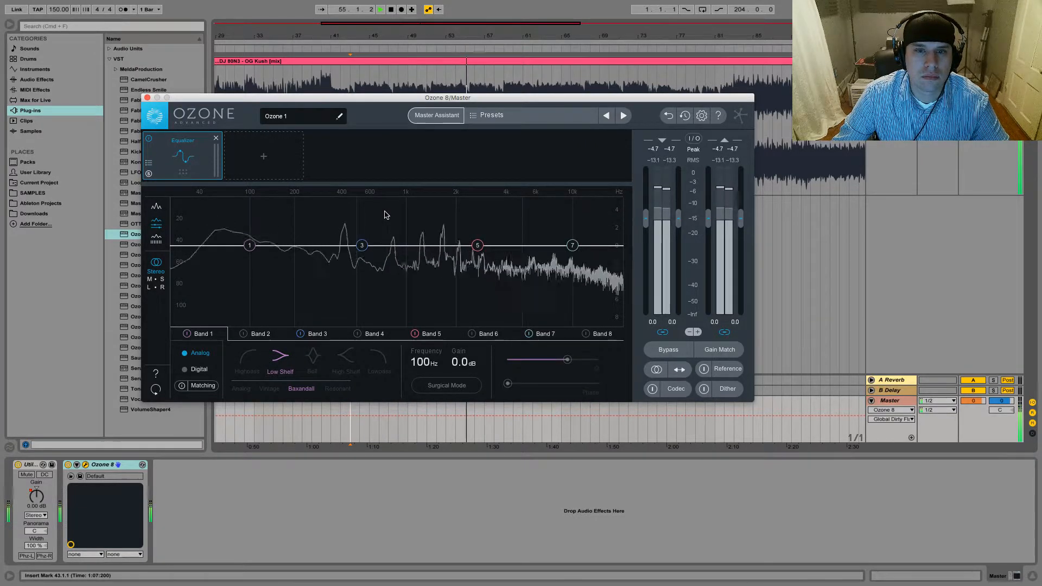
pyautogui.press('space')
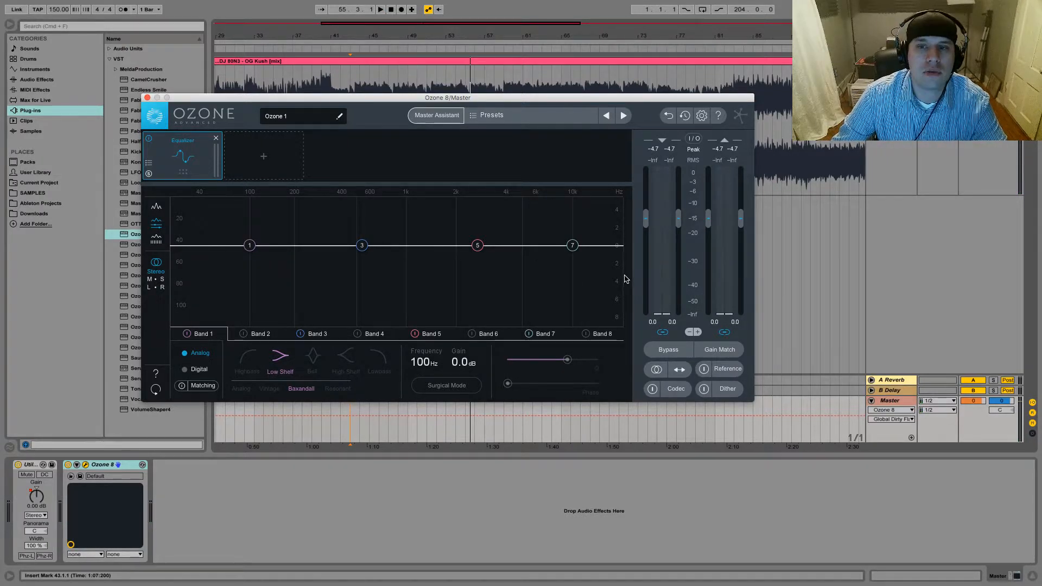
# Replay from bar 43, then set the Equalizer's Band 7 high shelf to 20.0 kHz with -1.2 dB gain.
pyautogui.press('space')
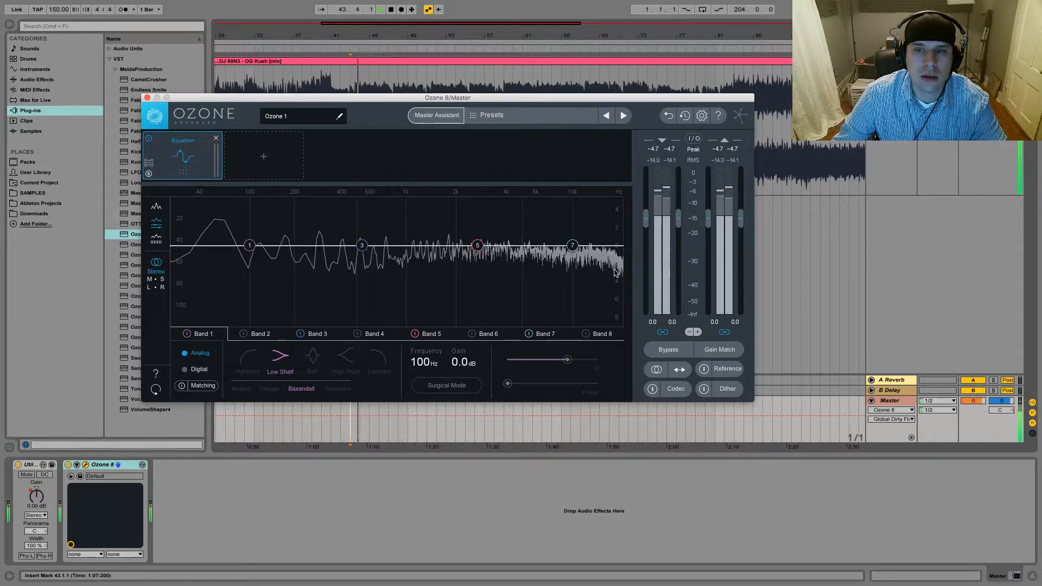
pyautogui.press('space')
pyautogui.moveTo(573, 246); pyautogui.dragTo(625, 262)
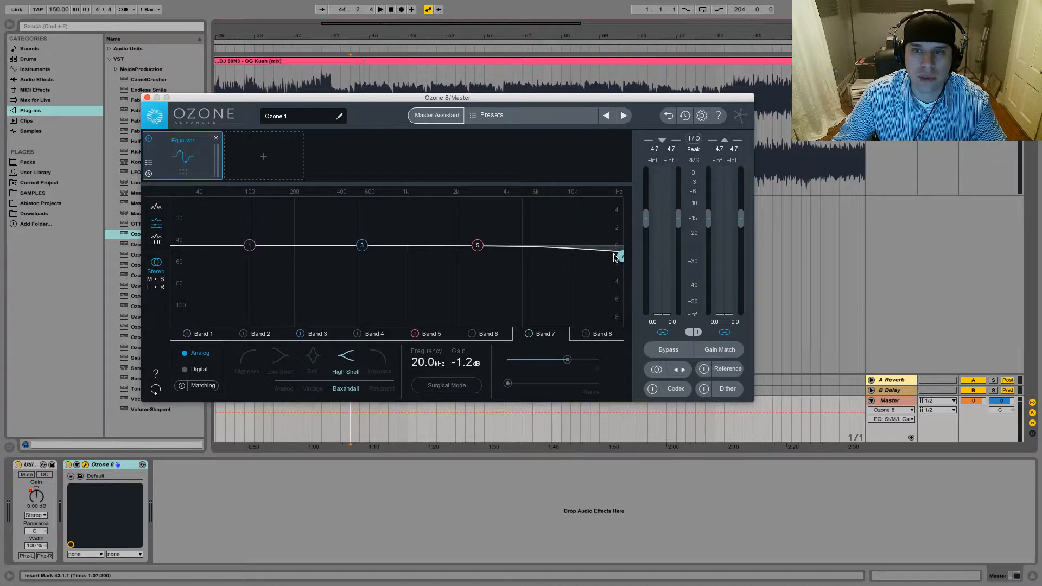
# Audition the high-shelf cut briefly, then move Equalizer Band 1 to 20.0 Hz and make it a flat Highpass filter.
pyautogui.press('space')
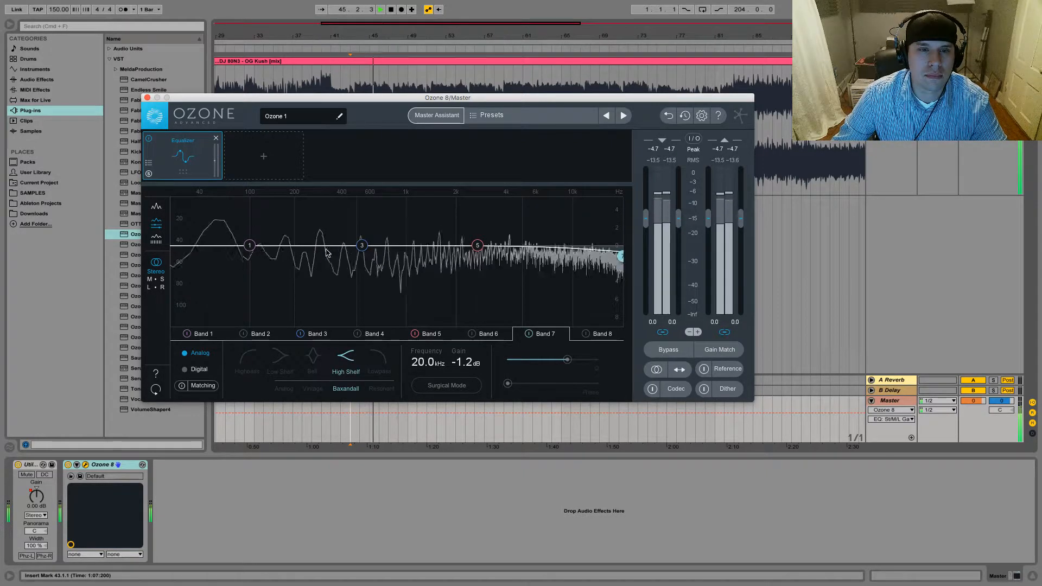
pyautogui.press('space')
pyautogui.moveTo(249, 245); pyautogui.dragTo(172, 247)
pyautogui.click(248, 357)
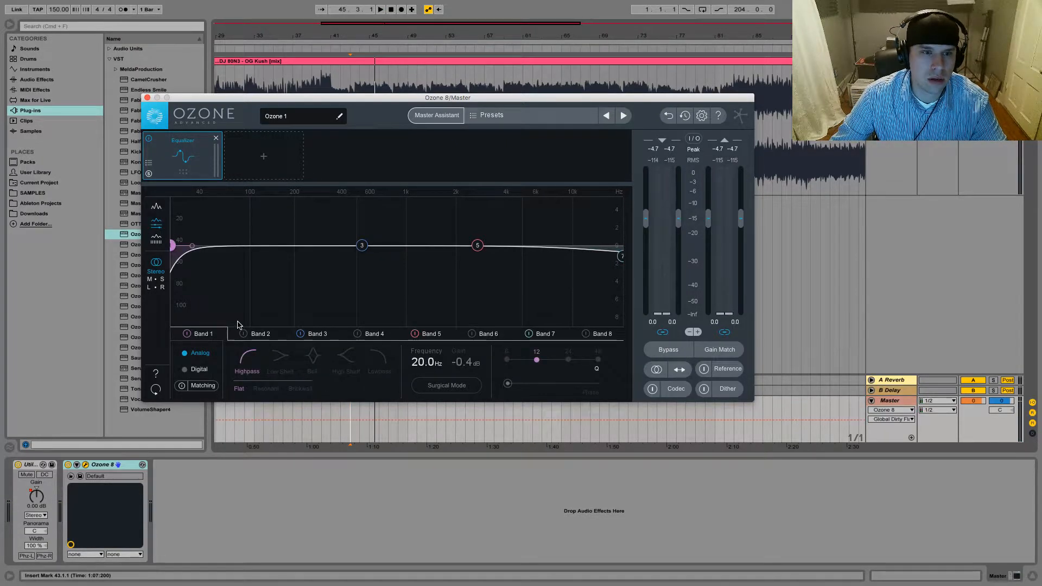
# Steepen Equalizer Band 1's 20.0 Hz highpass to a slope of 48 and audition it from bar 43.
pyautogui.moveTo(180, 246); pyautogui.dragTo(160, 246)
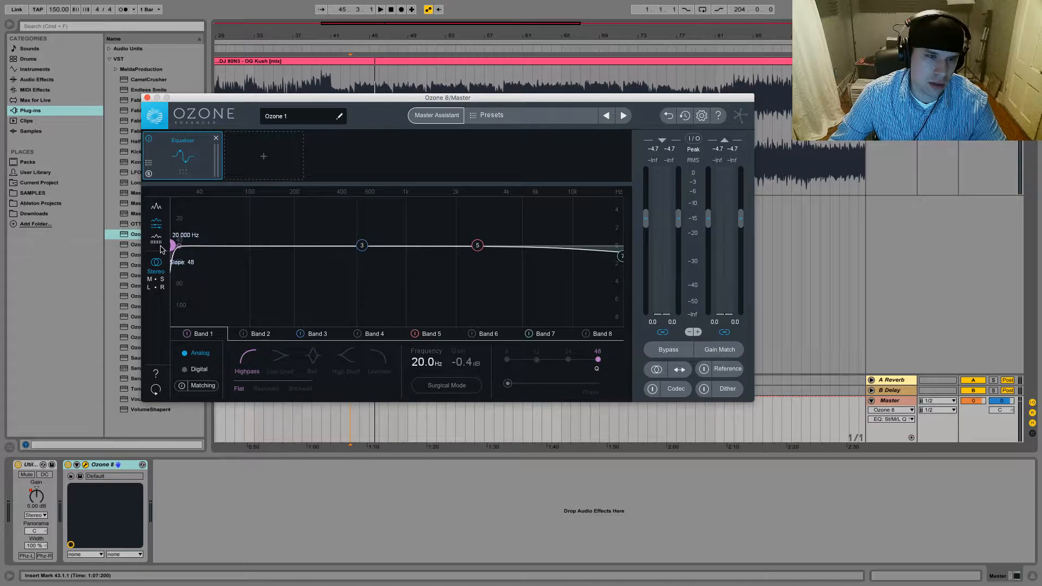
pyautogui.press('space')
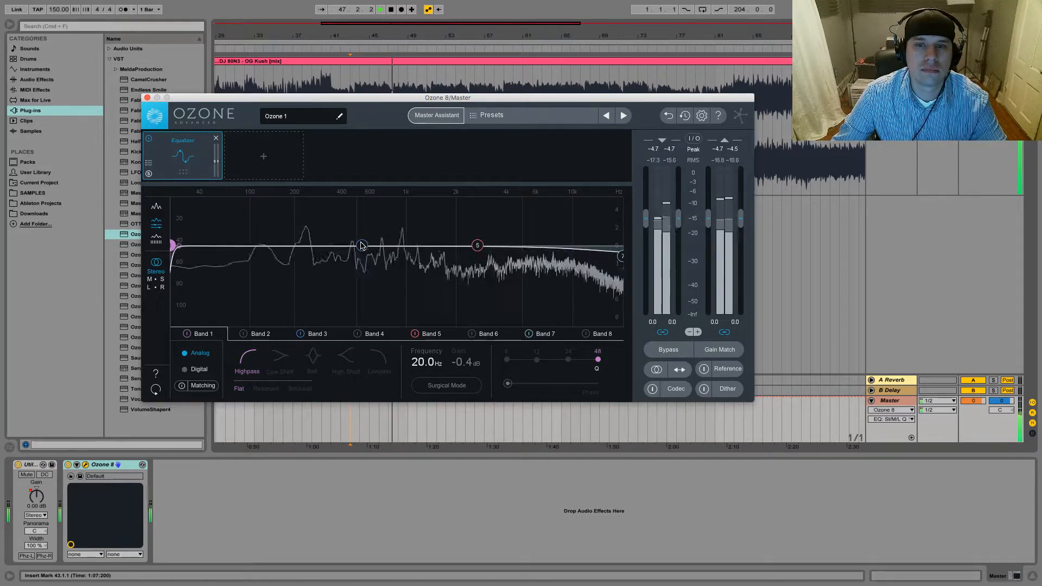
pyautogui.press('space')
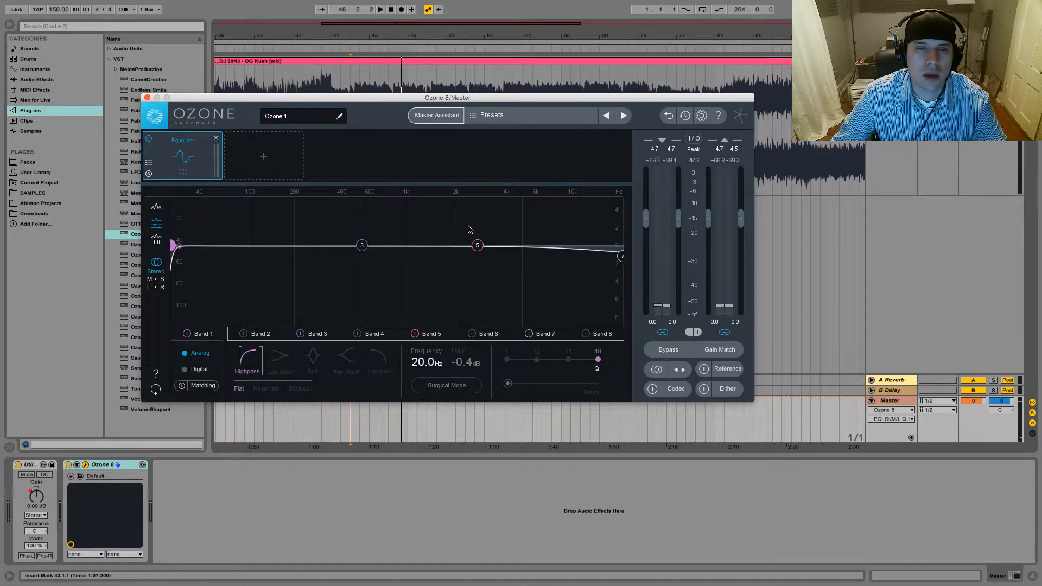
# Select Equalizer Bands 3 and 5 together and replay the drop from bar 43 to examine its spectrum around them.
pyautogui.moveTo(521, 219); pyautogui.dragTo(280, 266)
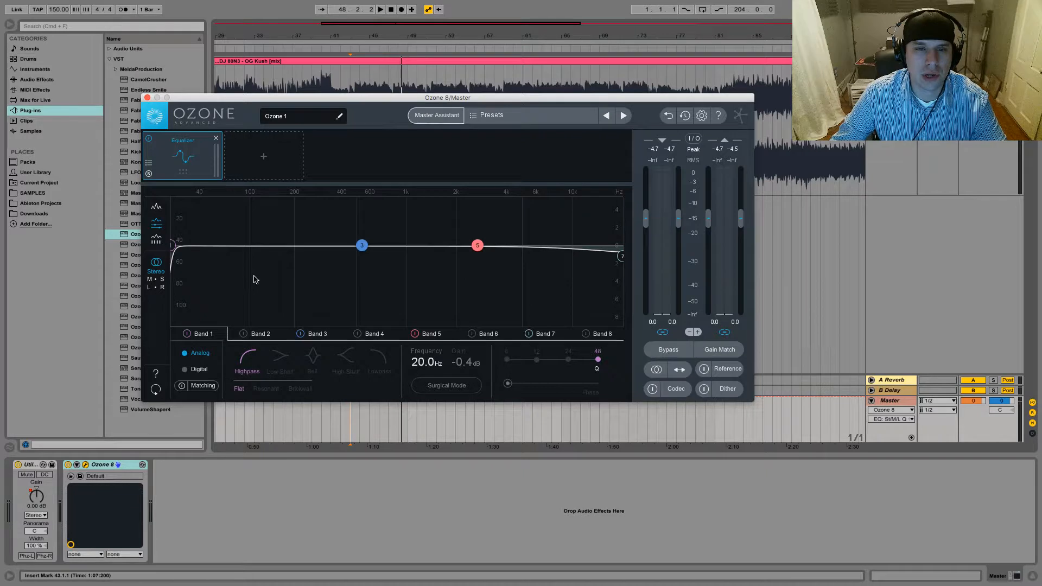
pyautogui.press('space')
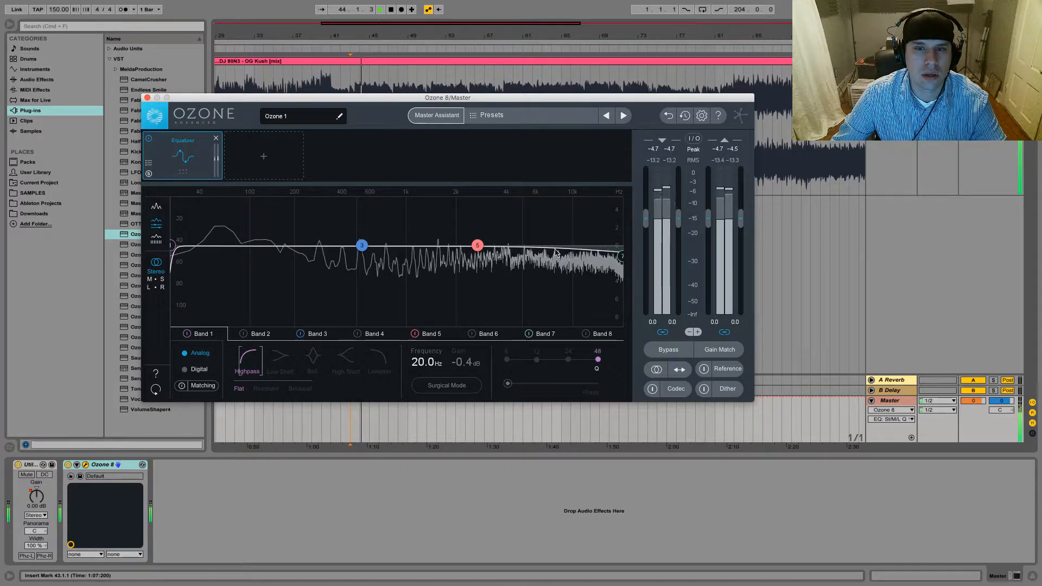
pyautogui.press('space')
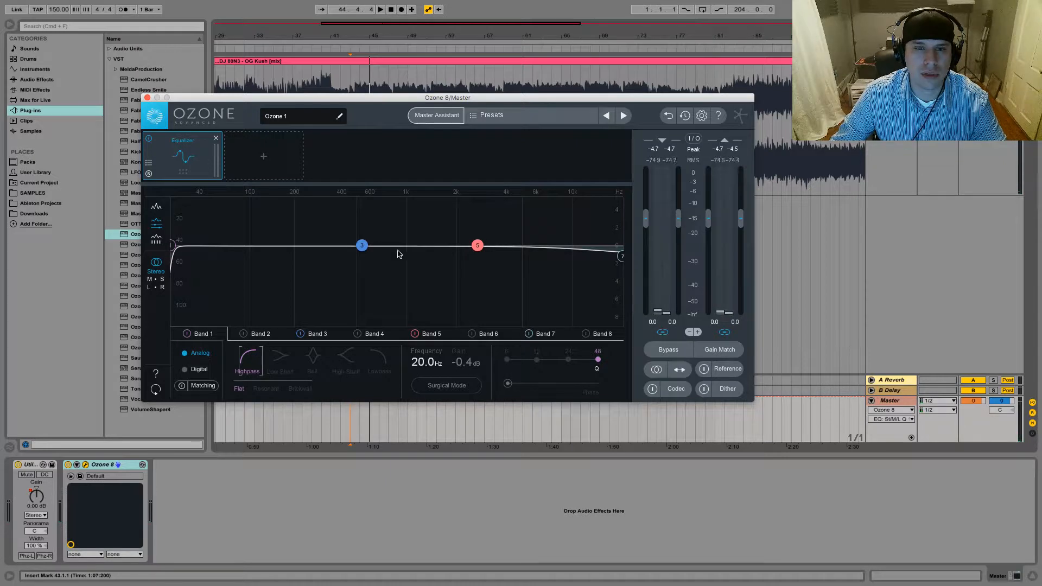
pyautogui.press('space')
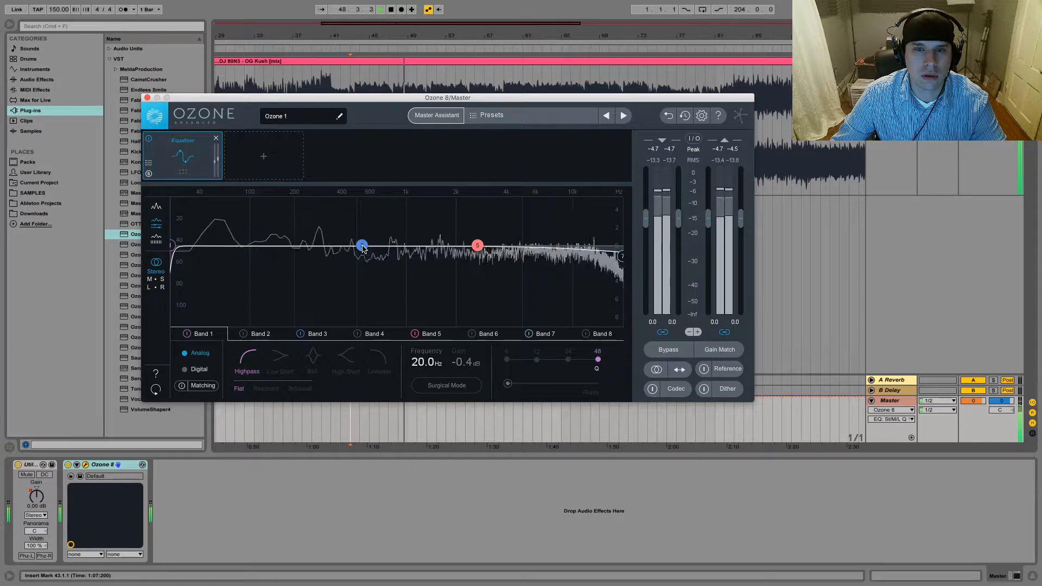
pyautogui.press('space')
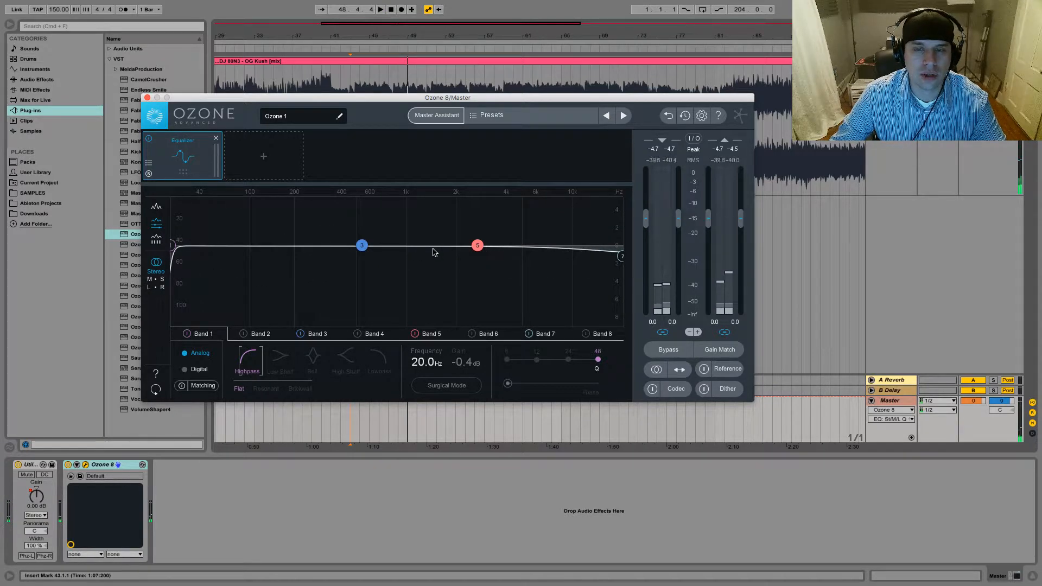
# Add a Dynamics module after the Equalizer in Ozone 8 and move the plug-in window clear of the browser list.
pyautogui.click(264, 159)
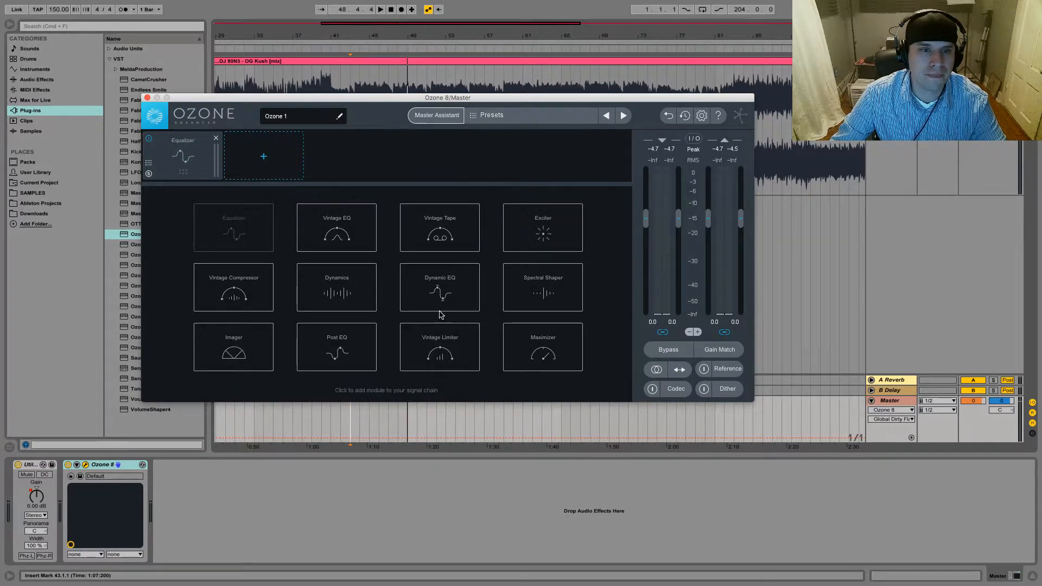
pyautogui.click(336, 294)
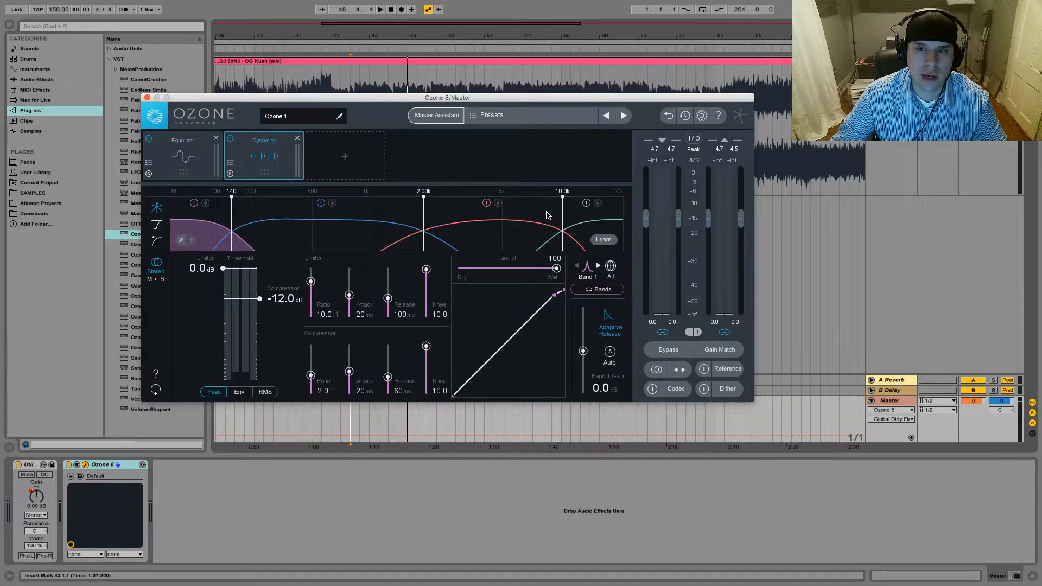
pyautogui.moveTo(384, 102); pyautogui.dragTo(477, 105)
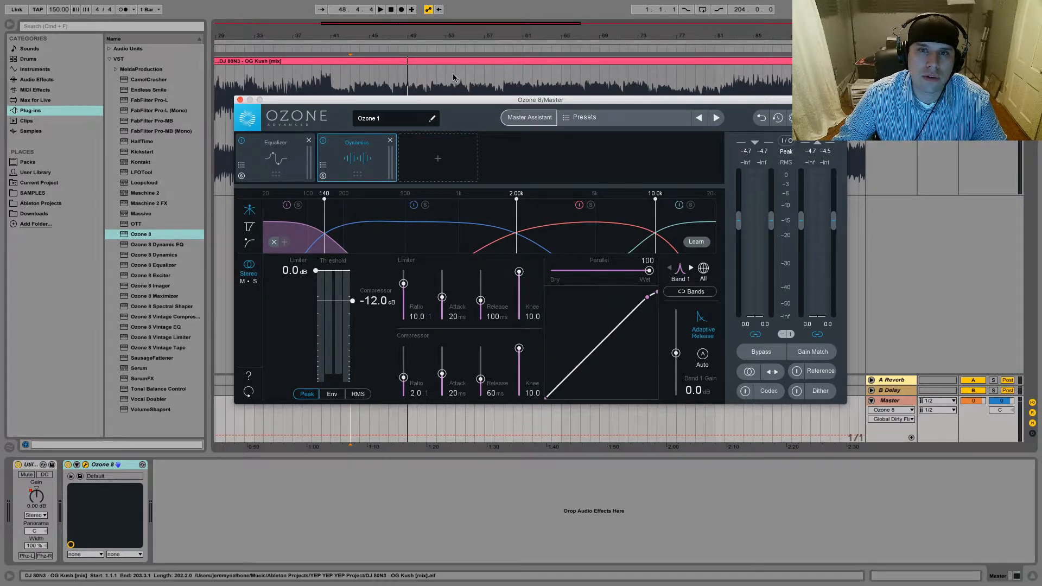
# Learn the Dynamics crossover points from playback at bar 43, then set the first two crossovers to 118 Hz and 979 Hz.
pyautogui.click(692, 246)
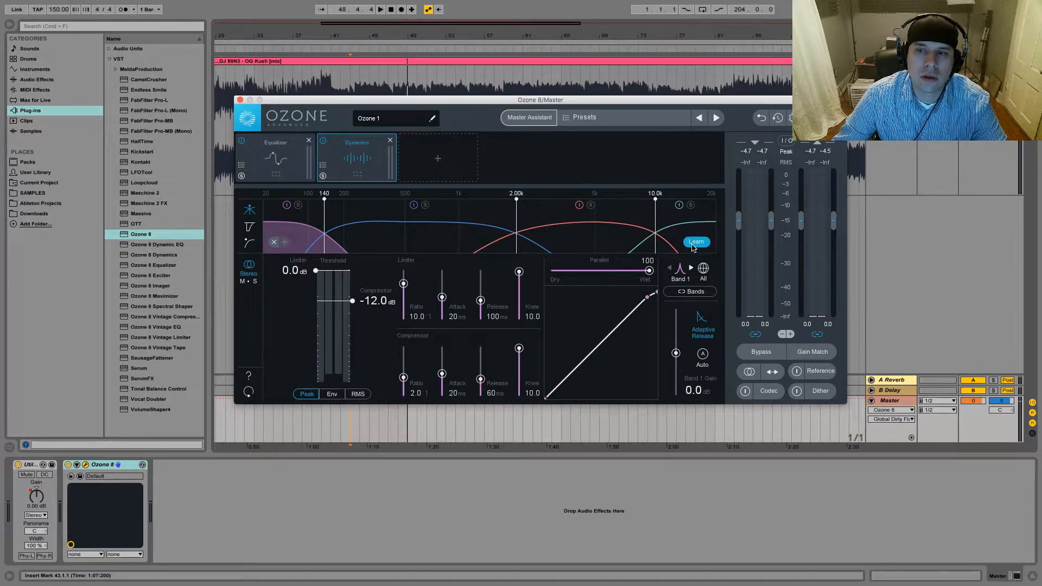
pyautogui.press('space')
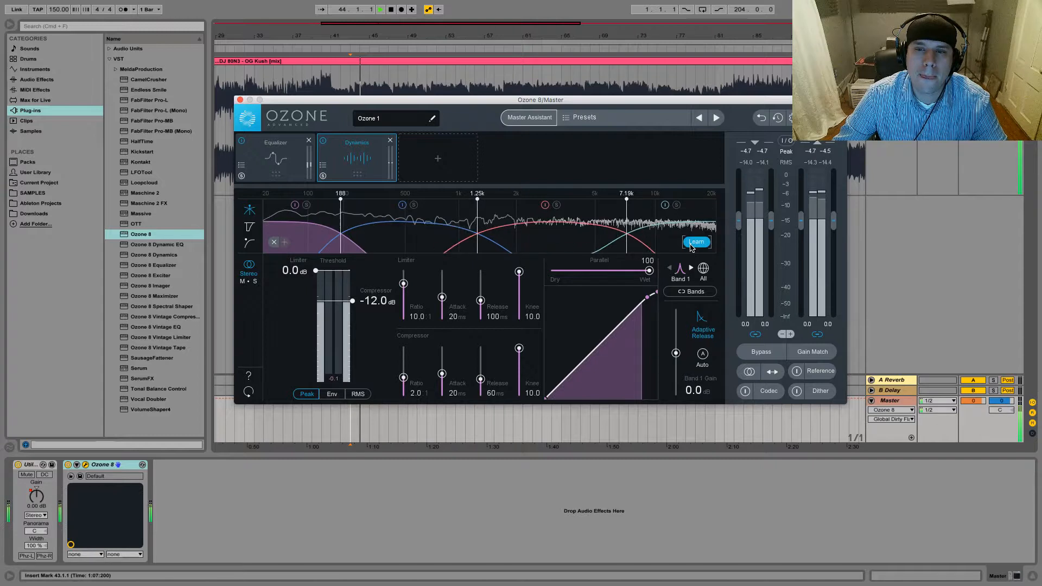
pyautogui.click(692, 246)
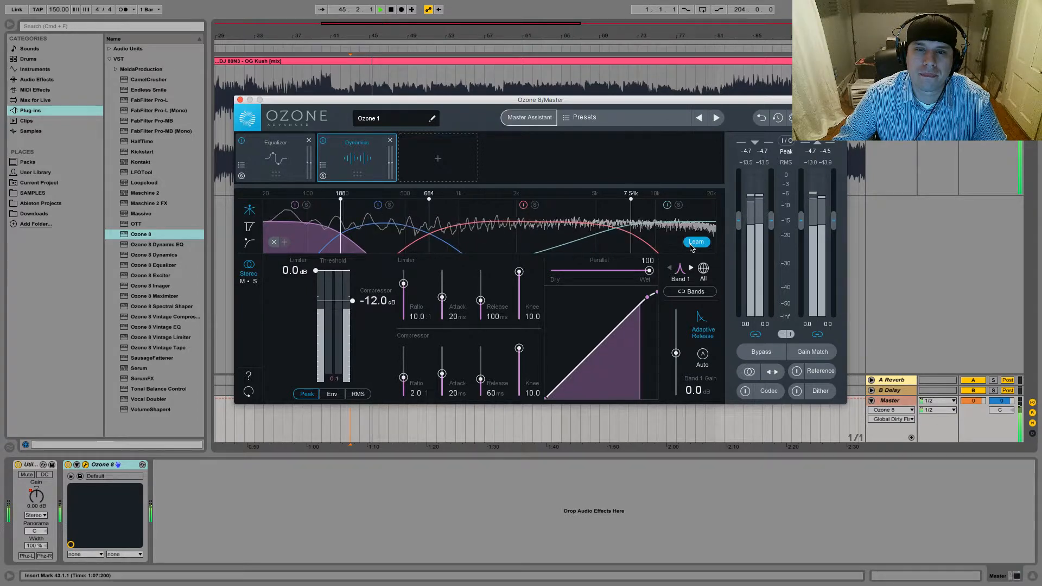
pyautogui.press('space')
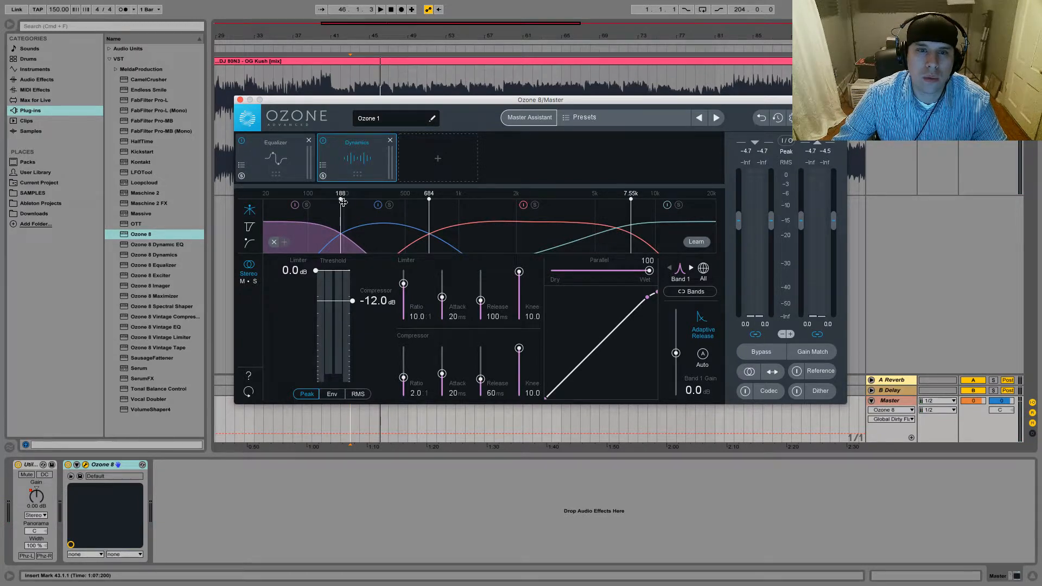
pyautogui.moveTo(340, 225); pyautogui.dragTo(316, 225)
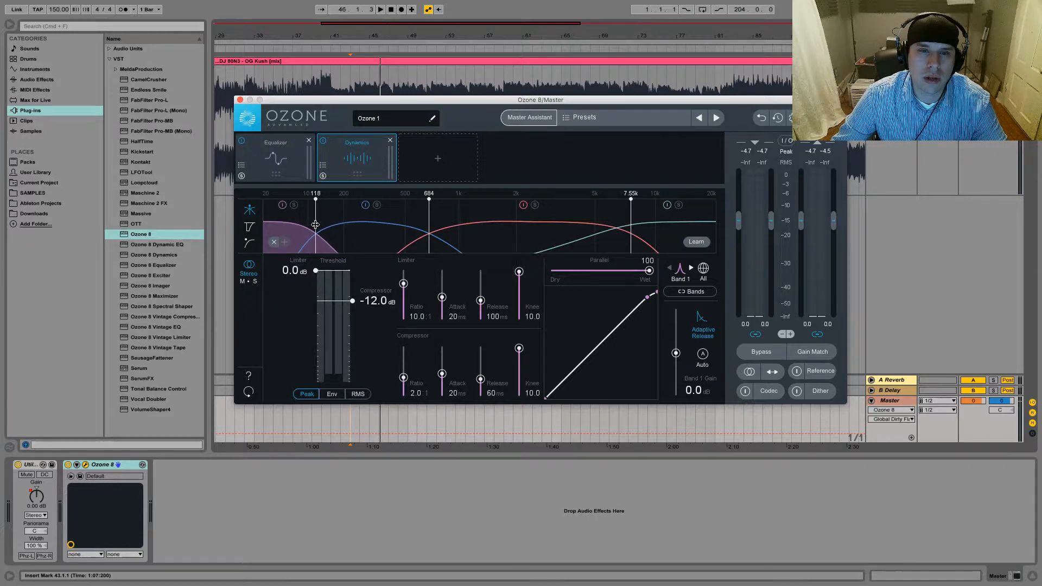
pyautogui.moveTo(429, 218); pyautogui.dragTo(457, 219)
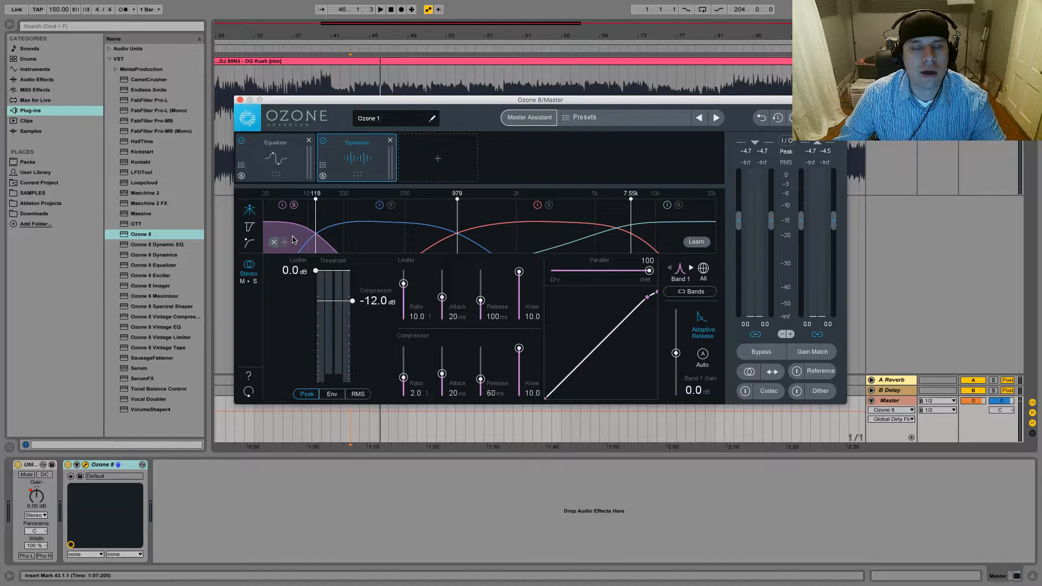
# Play the track from bar 43 with Dynamics Band 1 soloed and lower its compressor threshold to -20.4 dB.
pyautogui.press('space')
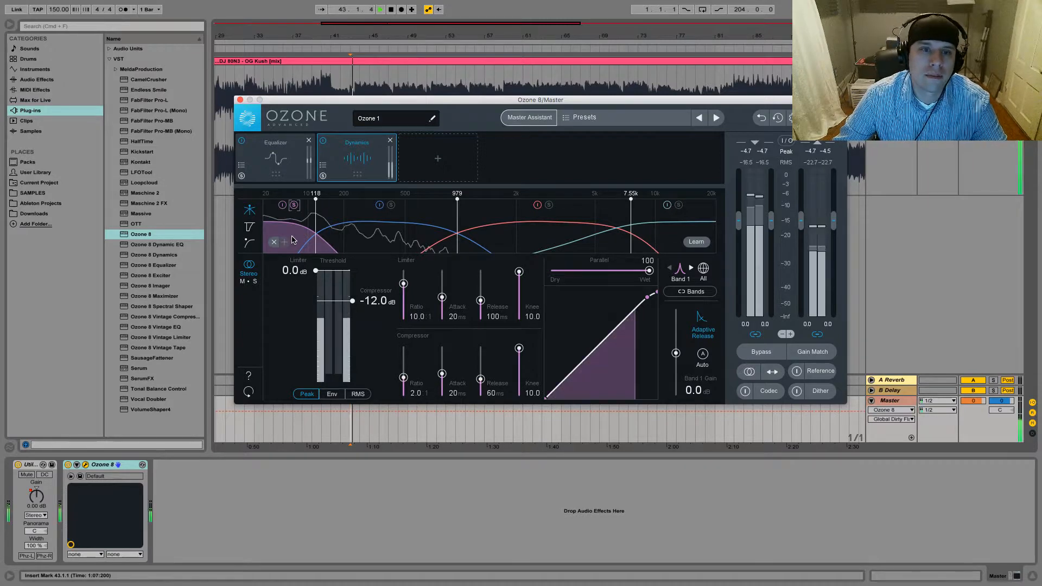
pyautogui.moveTo(352, 304); pyautogui.dragTo(354, 317)
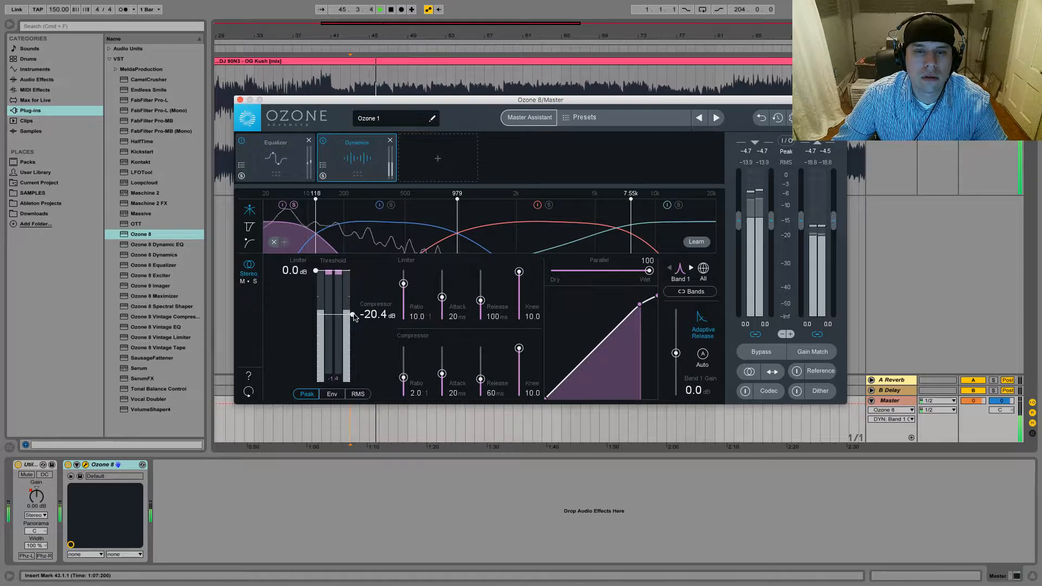
pyautogui.press('space')
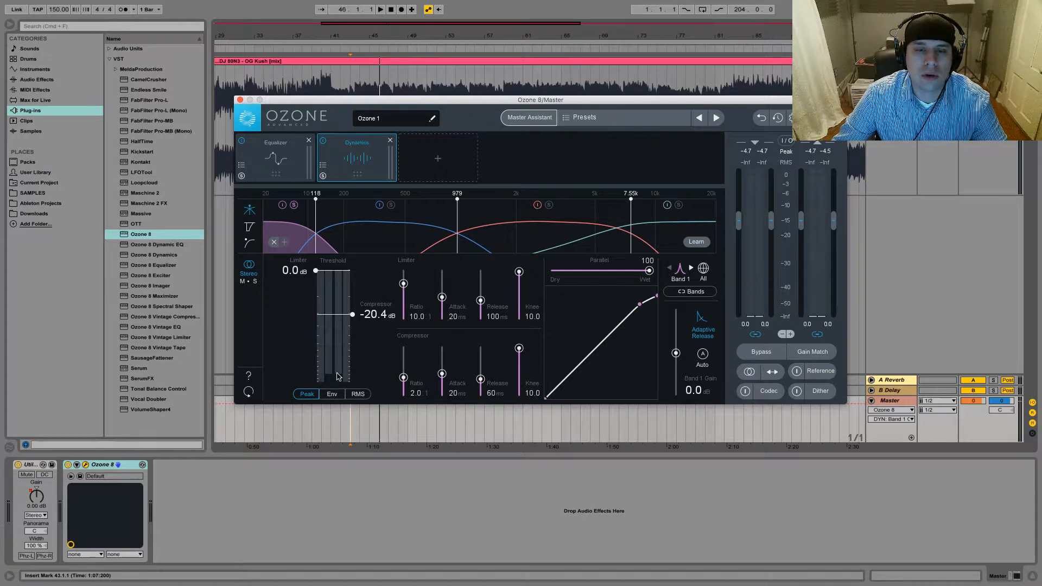
pyautogui.press('space')
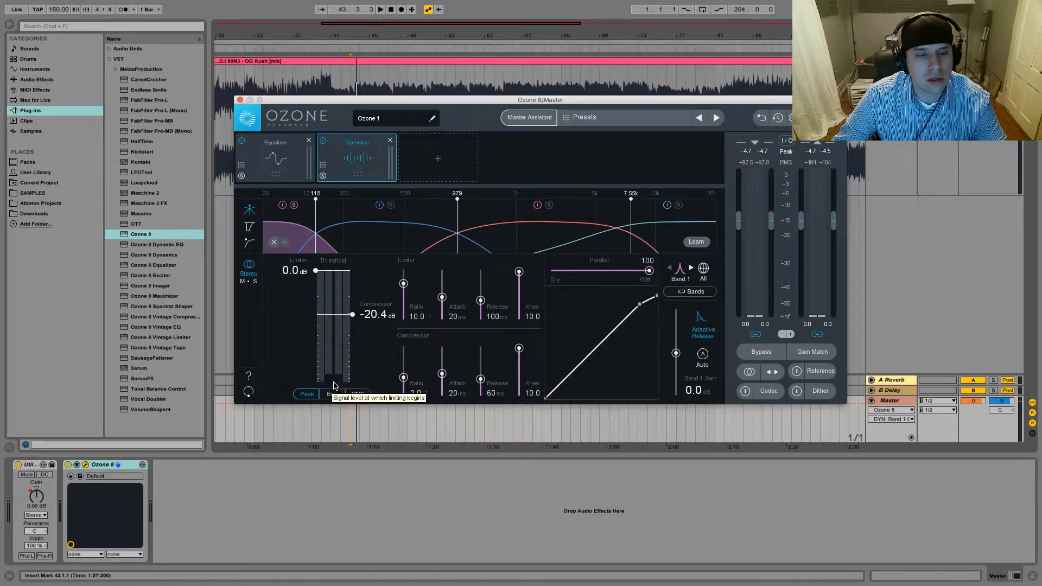
# Lower Band 1's compressor threshold to -23.6 dB during playback, then raise its compressor ratio to 3.0:1.
pyautogui.press('space')
pyautogui.moveTo(352, 314); pyautogui.dragTo(354, 322)
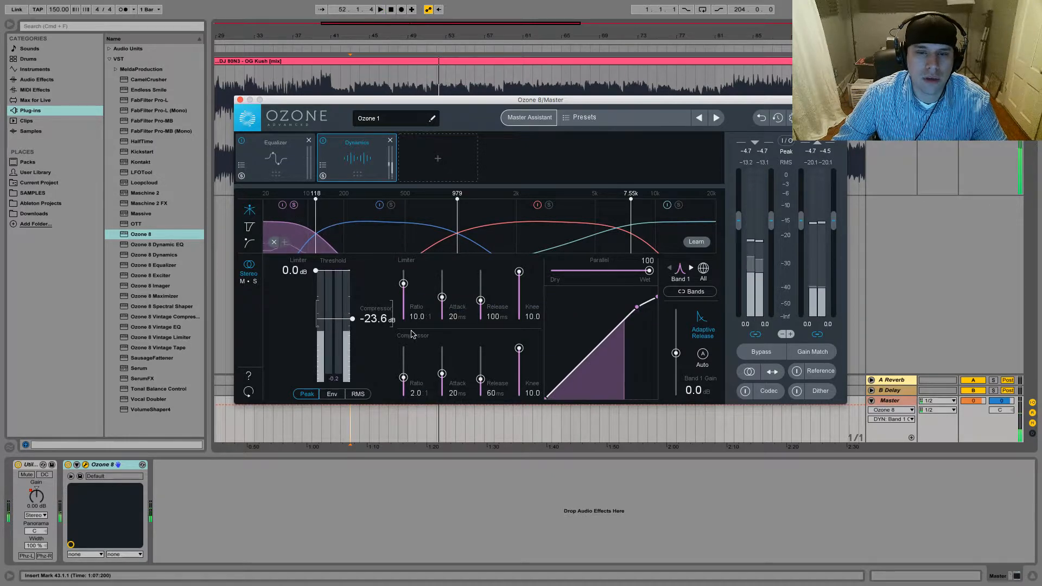
pyautogui.press('space')
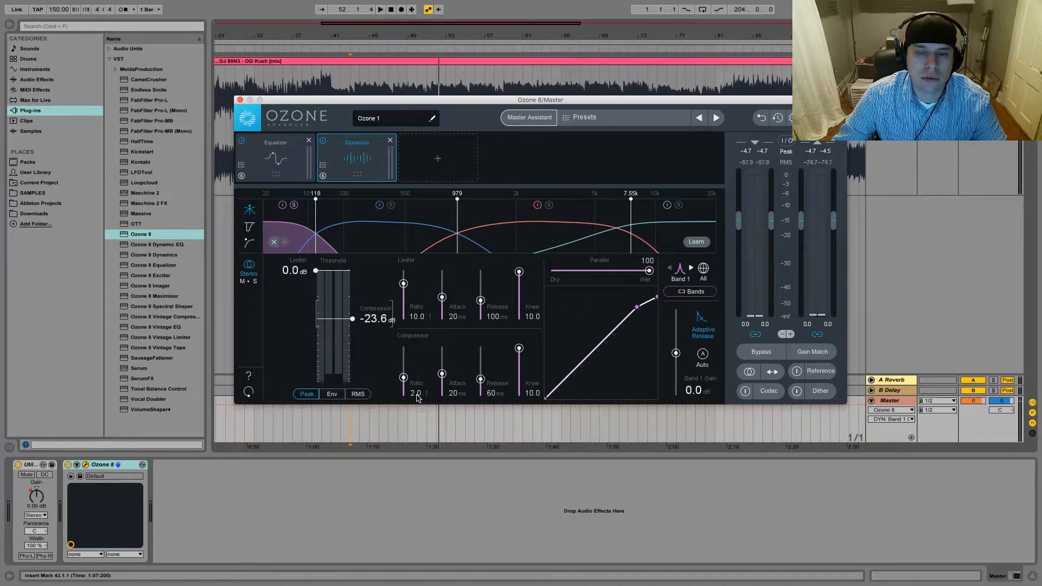
pyautogui.scroll(3, 405, 378)
pyautogui.scroll(3, 405, 378)
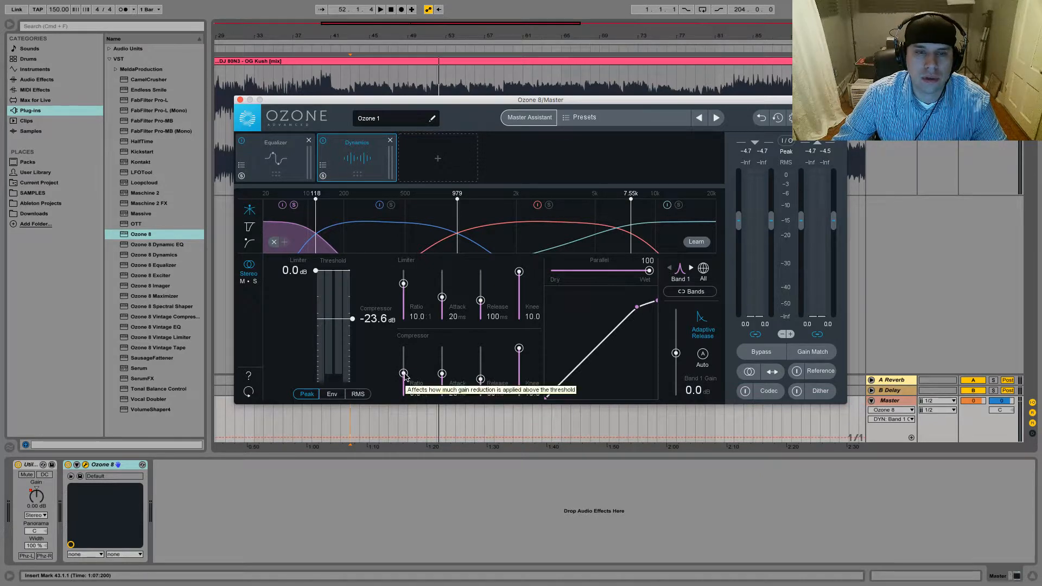
# Replay Band 1 from bar 43 and raise its compressor threshold to -21.6 dB.
pyautogui.press('space')
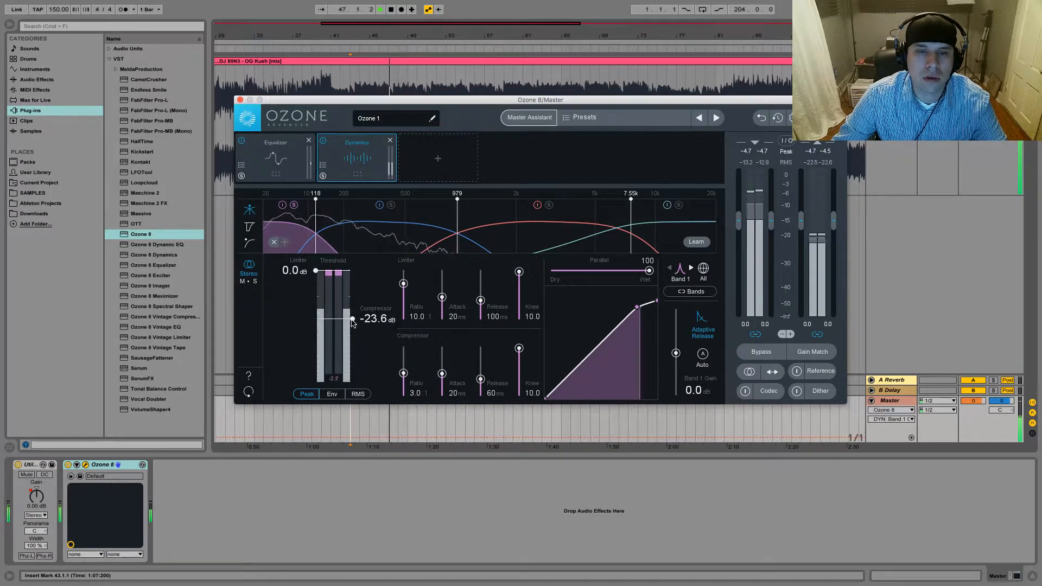
pyautogui.moveTo(351, 324); pyautogui.dragTo(353, 319)
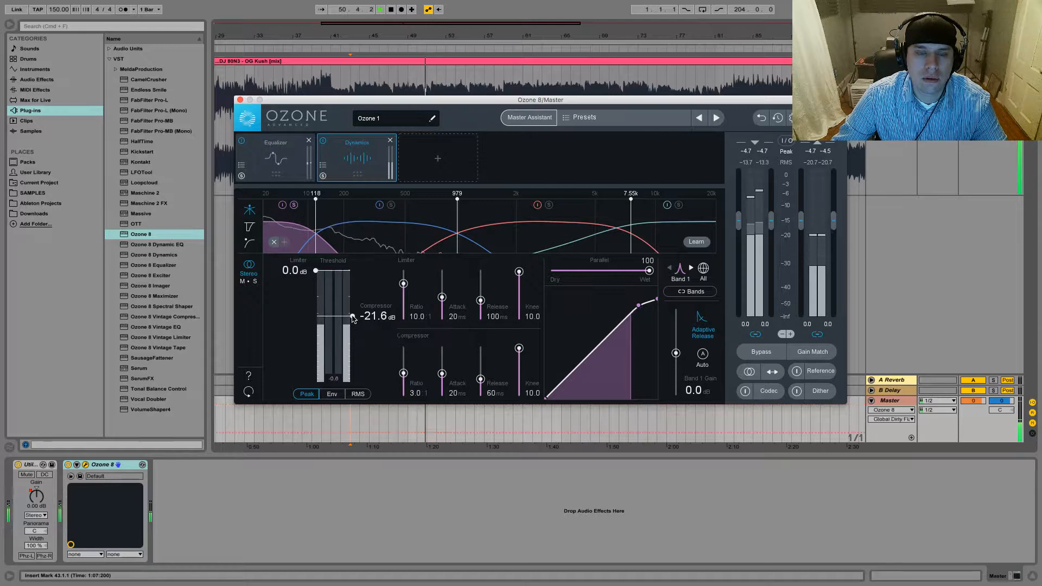
pyautogui.press('space')
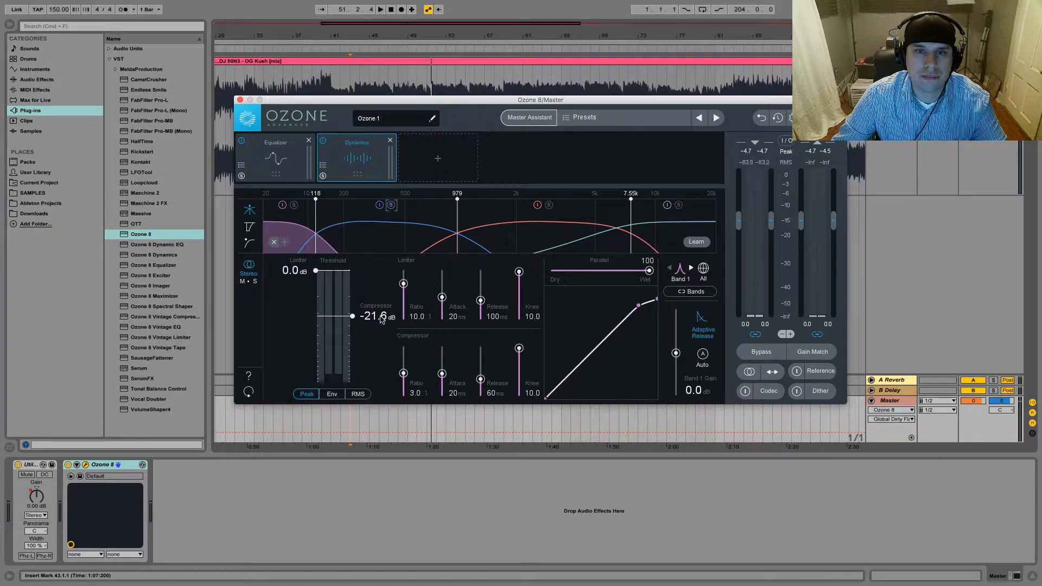
# Solo Dynamics Band 2 and, during playback from bar 43, set its compressor ratio to 3.0:1 and threshold to -19.6 dB.
pyautogui.press('space')
pyautogui.click(360, 239)
pyautogui.press('space')
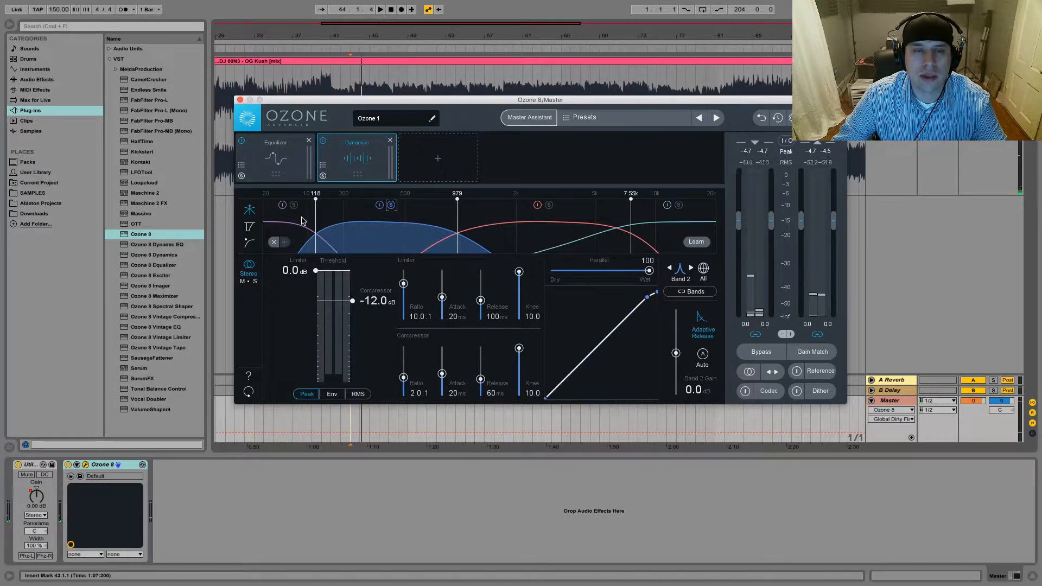
pyautogui.click(303, 221)
pyautogui.click(369, 229)
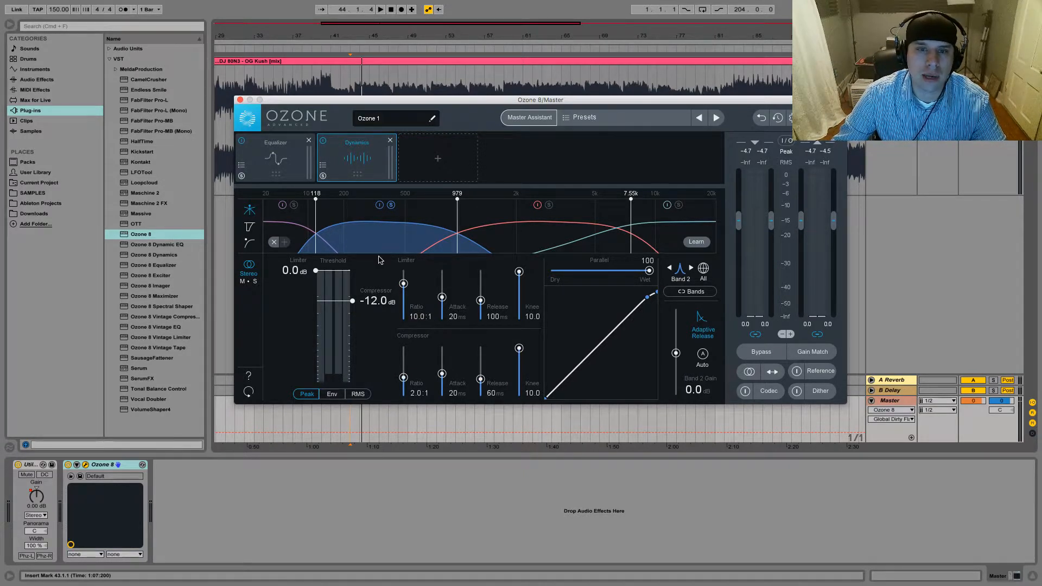
pyautogui.press('space')
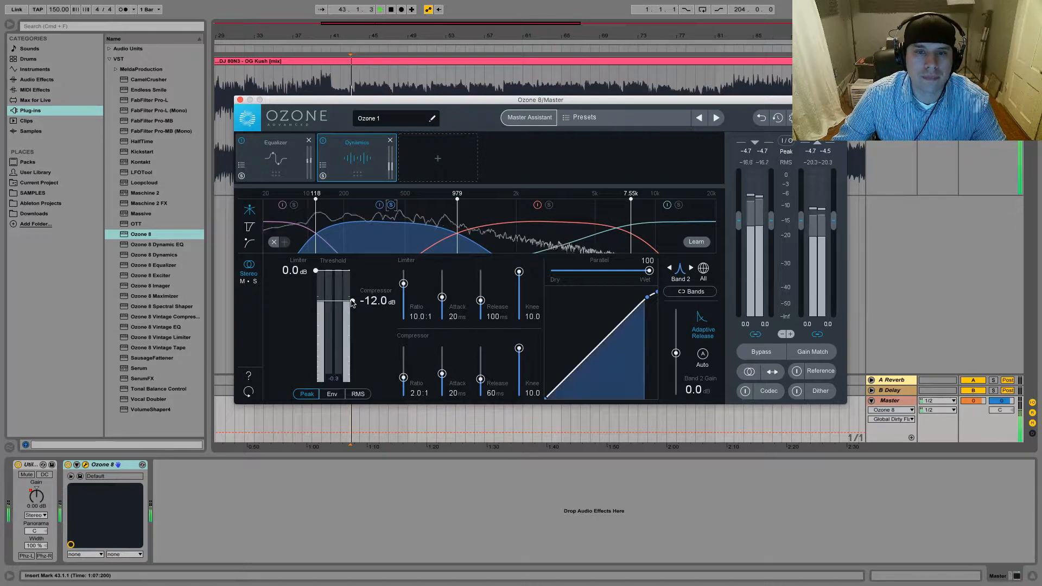
pyautogui.moveTo(403, 377); pyautogui.dragTo(403, 373)
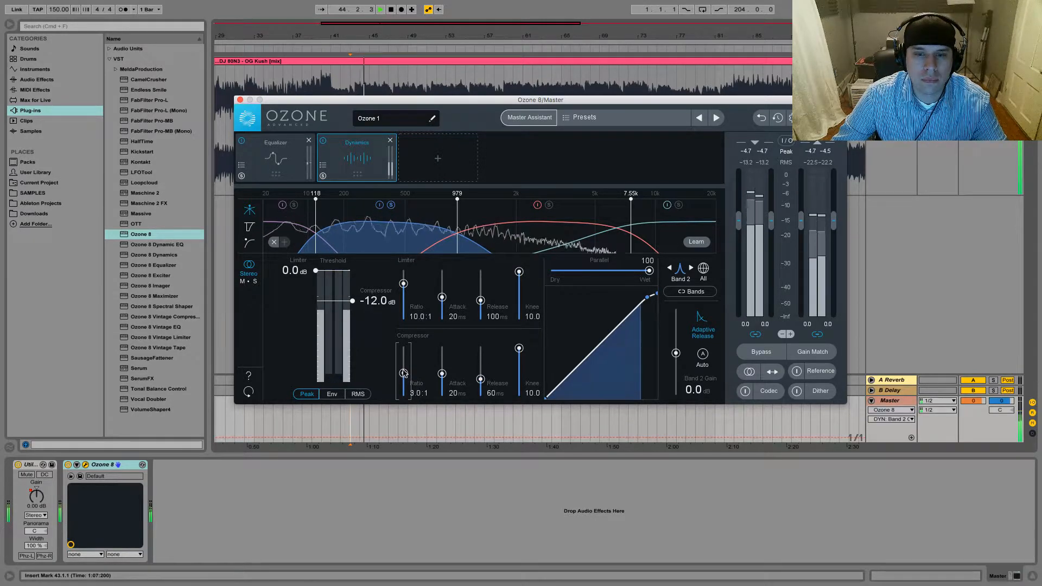
pyautogui.moveTo(352, 301); pyautogui.dragTo(355, 316)
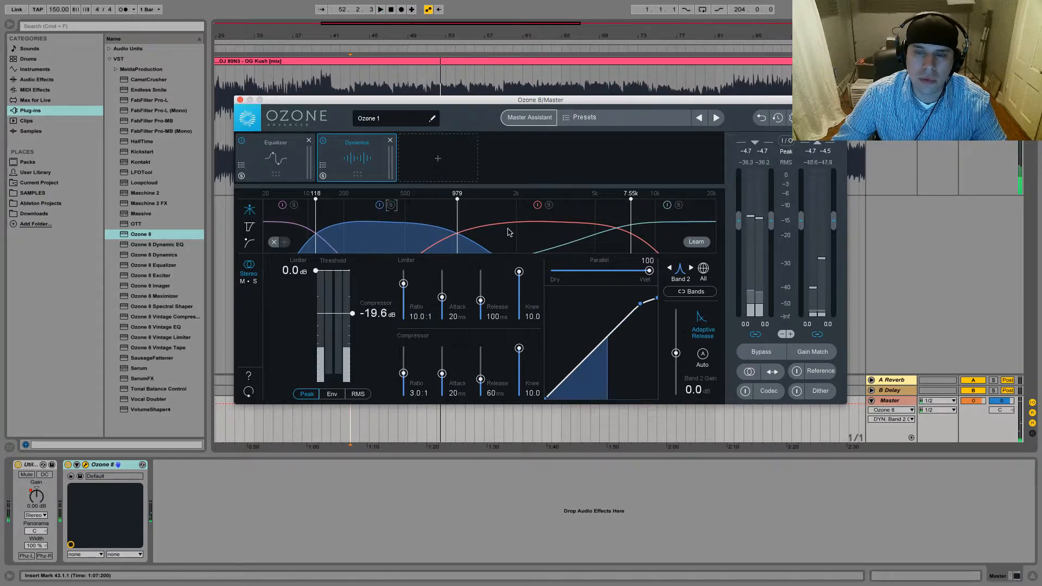
# Solo Dynamics Band 3 and, during playback from bar 43, set its compressor ratio to 3.0:1 and threshold to -16.0 dB.
pyautogui.click(541, 232)
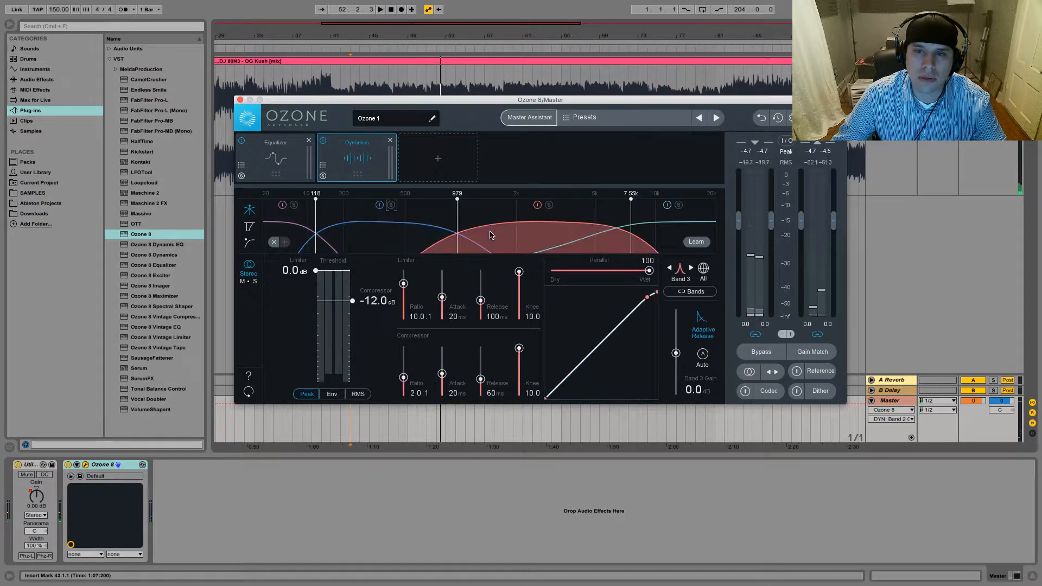
pyautogui.click(428, 225)
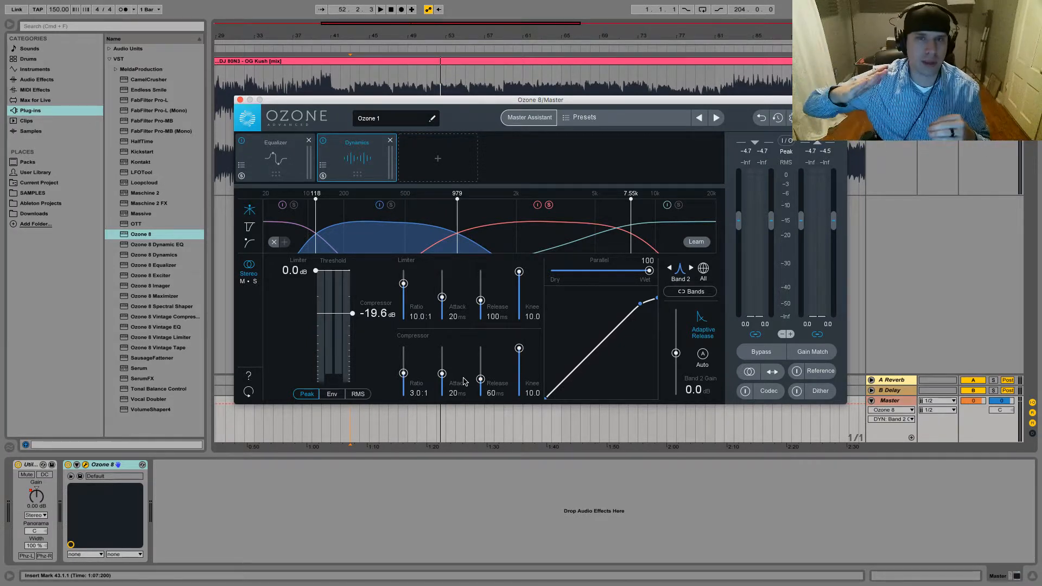
pyautogui.click(514, 231)
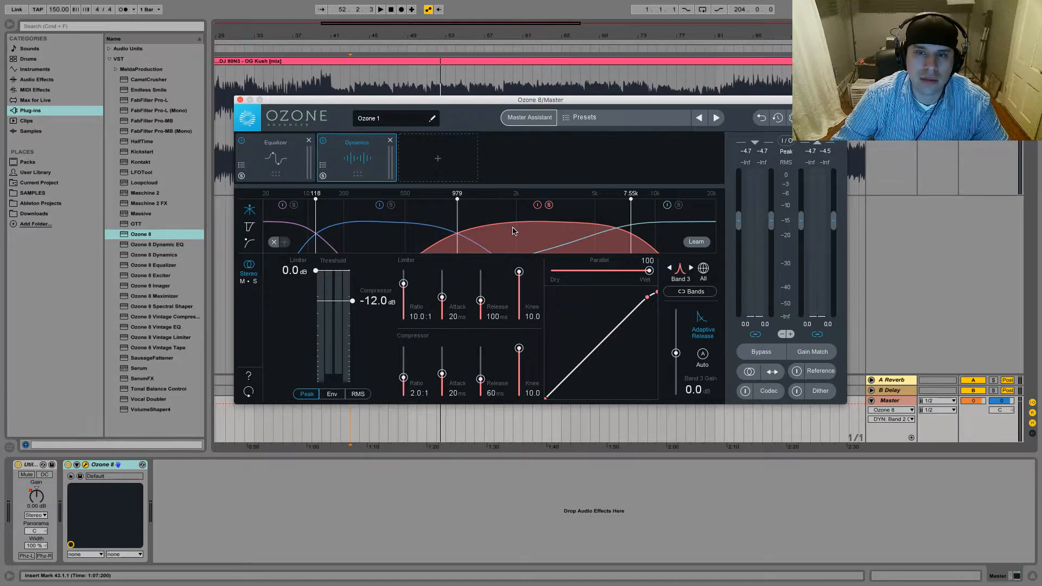
pyautogui.click(548, 205)
pyautogui.press('space')
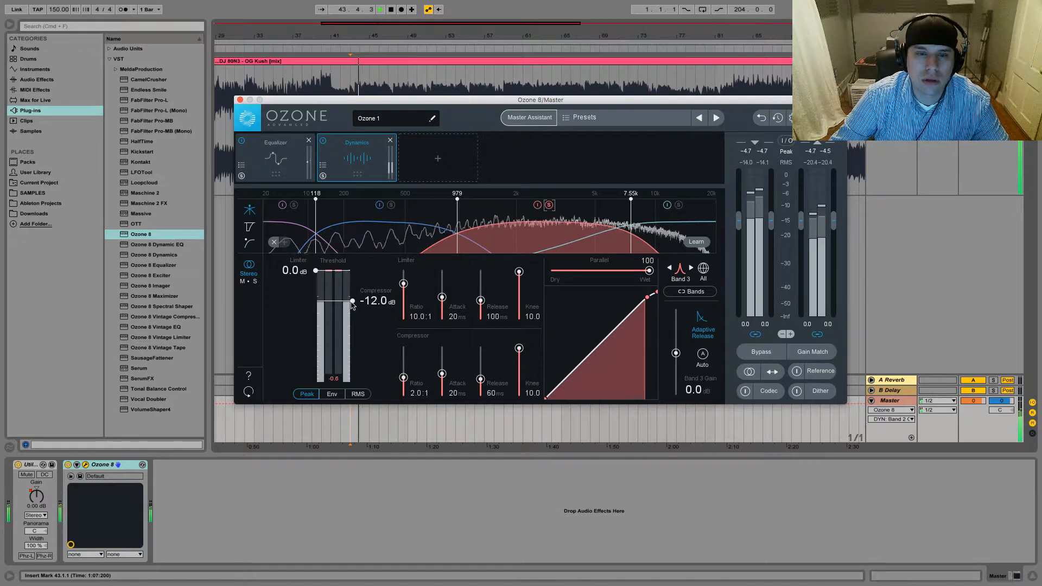
pyautogui.moveTo(403, 377); pyautogui.dragTo(403, 373)
pyautogui.moveTo(352, 300); pyautogui.dragTo(355, 310)
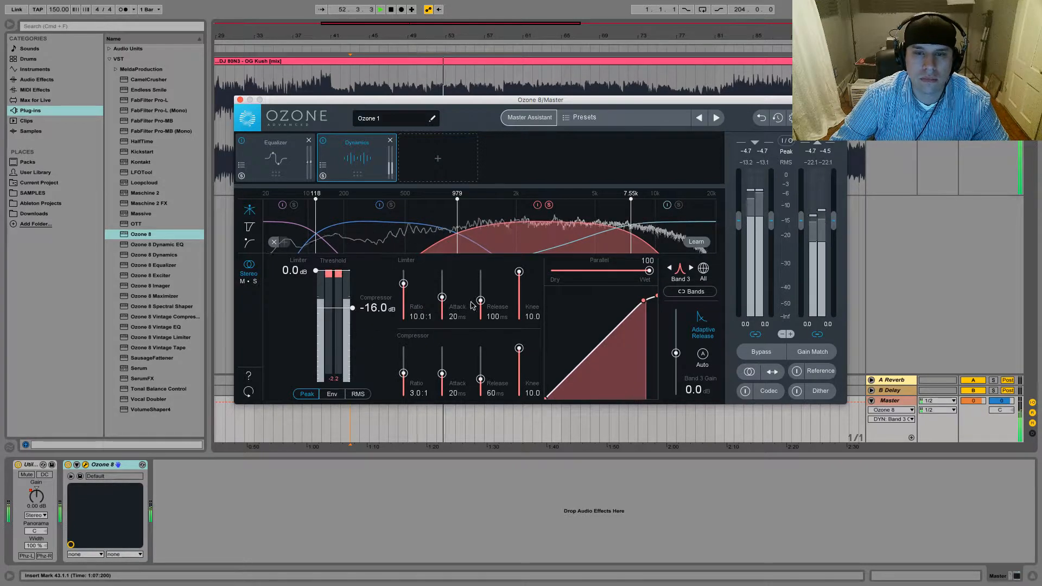
# Solo Dynamics Band 4, set its compressor ratio to 3.0:1 and lower its threshold to -17.4 dB during playback from bar 43.
pyautogui.click(678, 206)
pyautogui.click(657, 240)
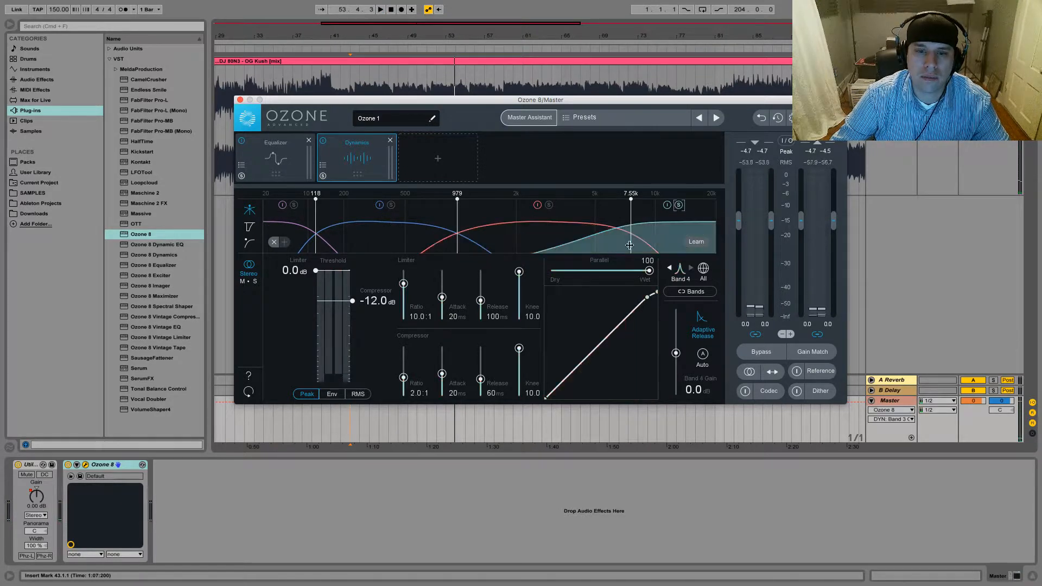
pyautogui.moveTo(403, 378); pyautogui.dragTo(403, 374)
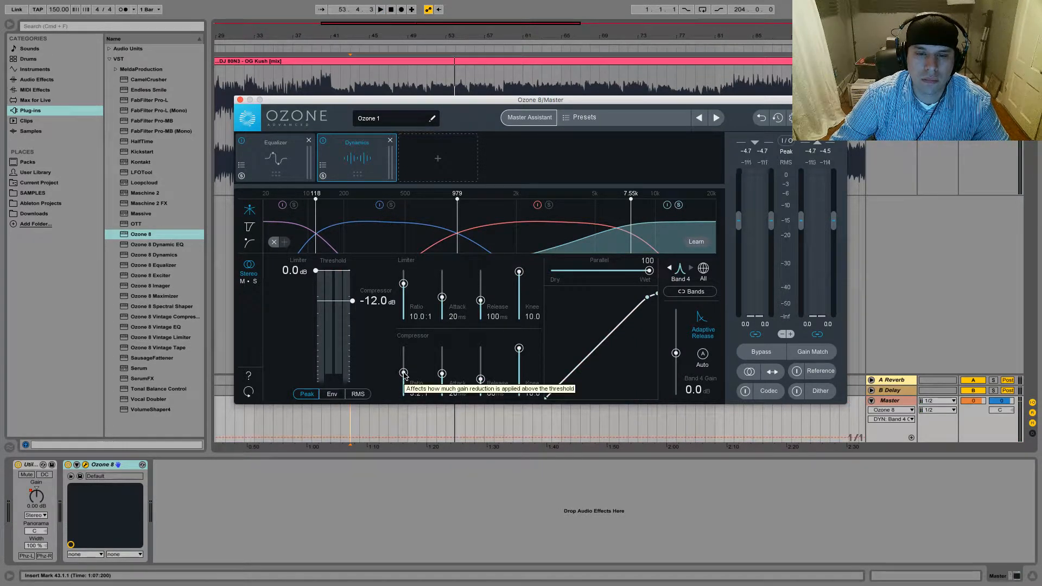
pyautogui.press('space')
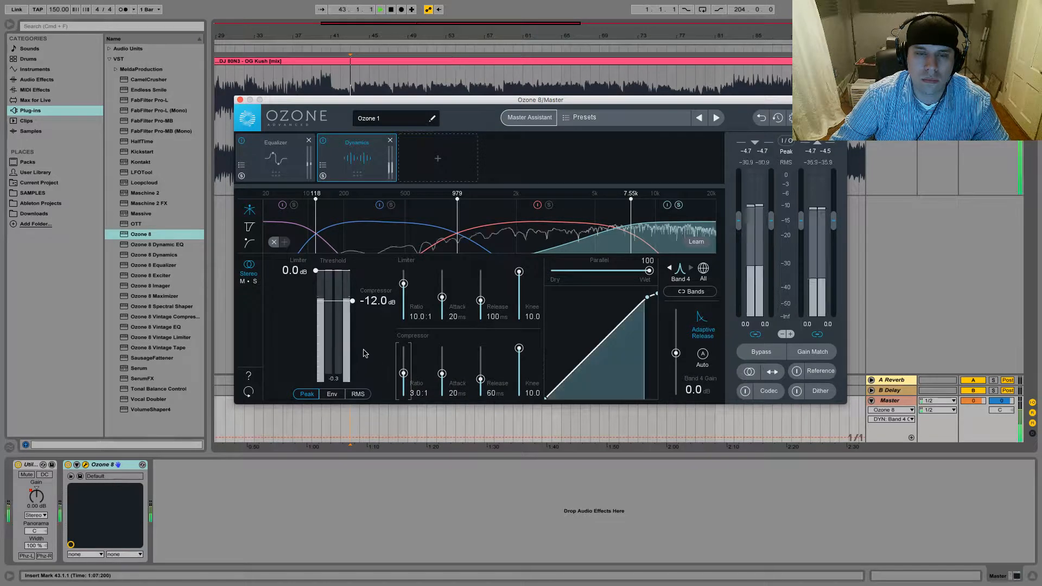
pyautogui.moveTo(352, 303); pyautogui.dragTo(352, 313)
pyautogui.press('space')
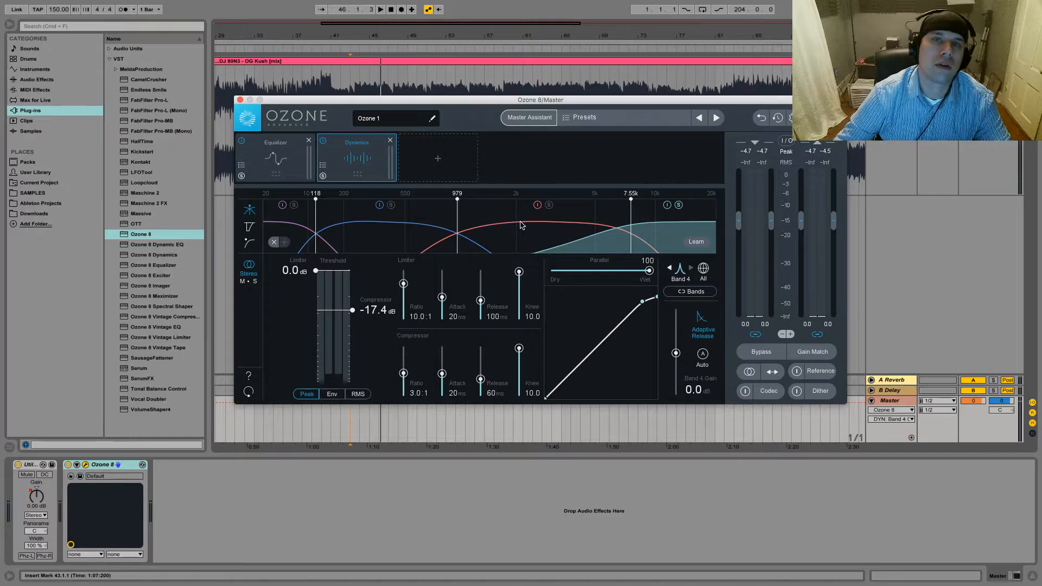
# Replay the soloed Band 4 from bar 43 and raise its compressor threshold to -16.0 dB.
pyautogui.press('space')
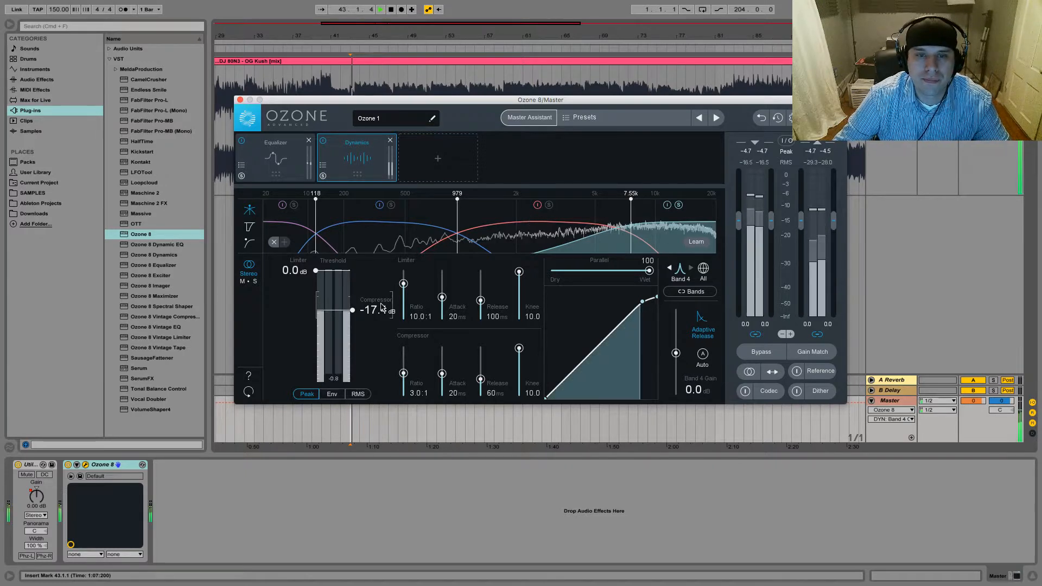
pyautogui.press('space')
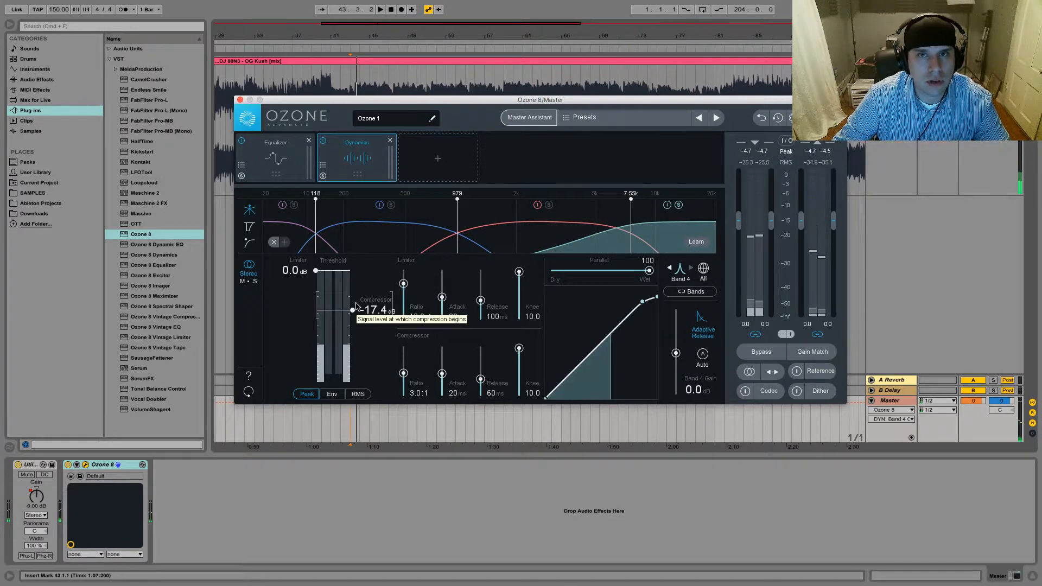
pyautogui.press('space')
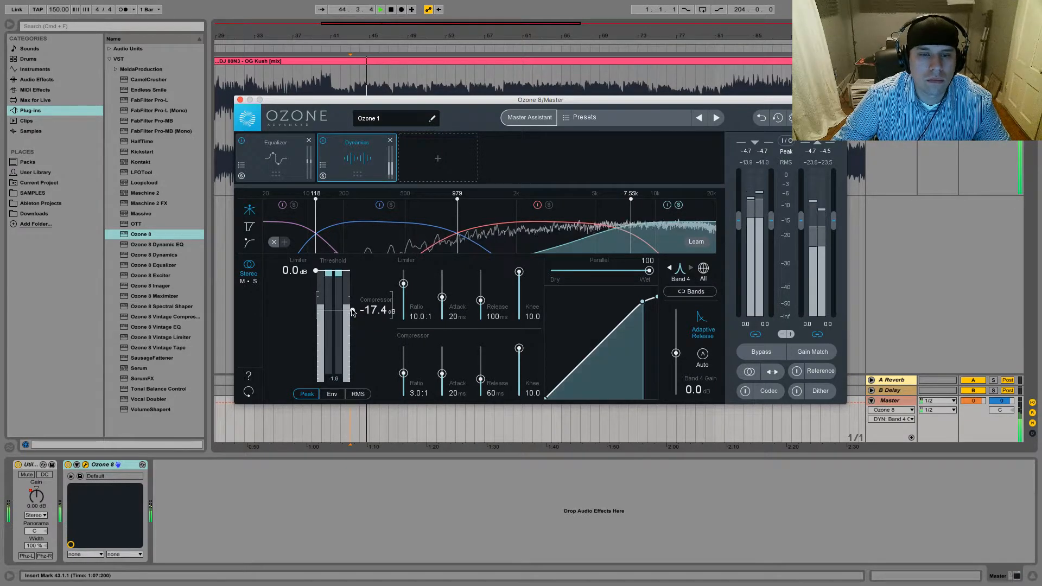
pyautogui.moveTo(352, 311); pyautogui.dragTo(351, 310)
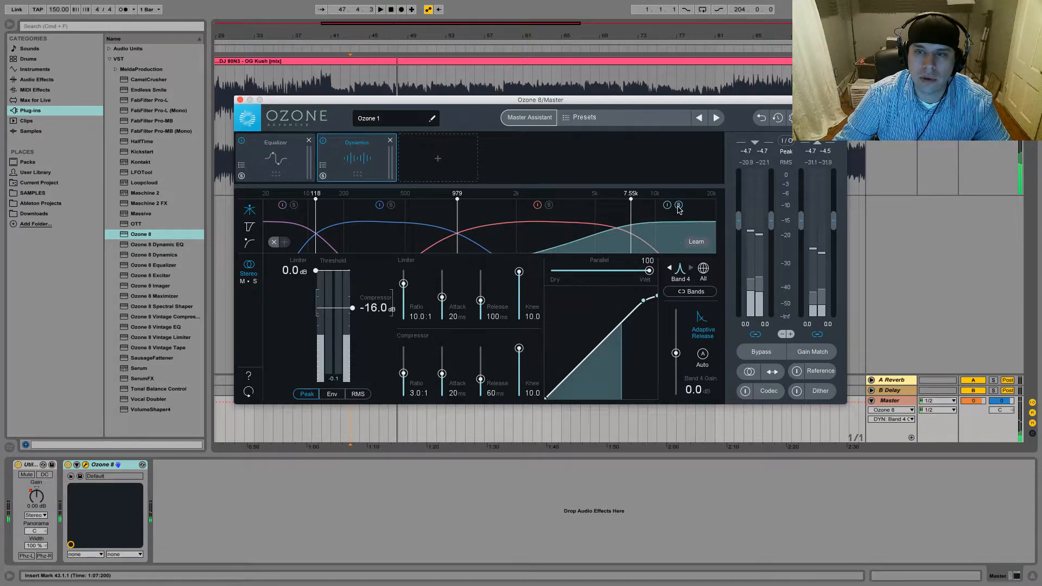
# Turn off Band 4's solo and play the full mix from bar 43 to listen to the multiband compression.
pyautogui.press('space')
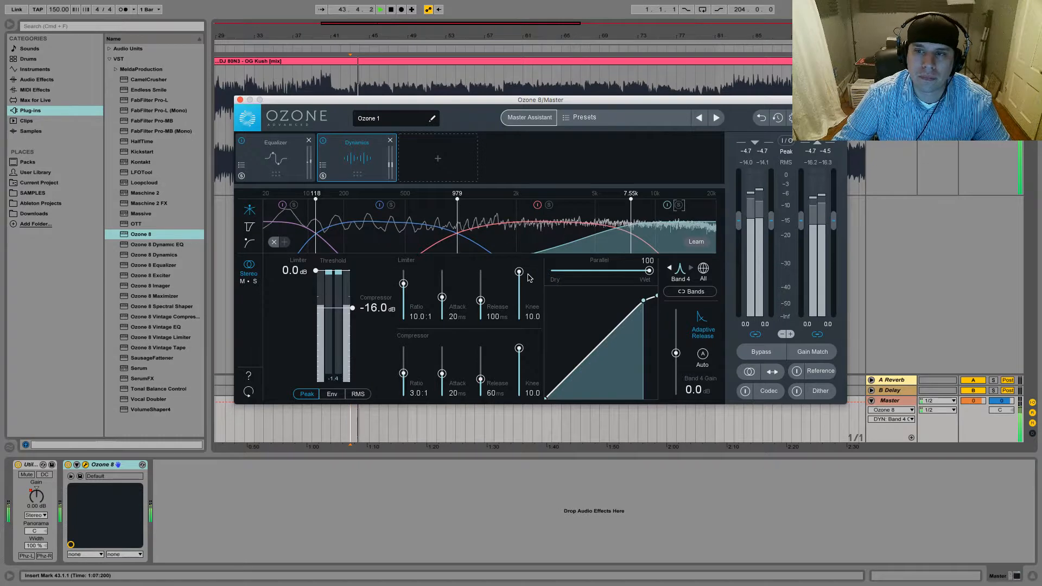
pyautogui.press('space')
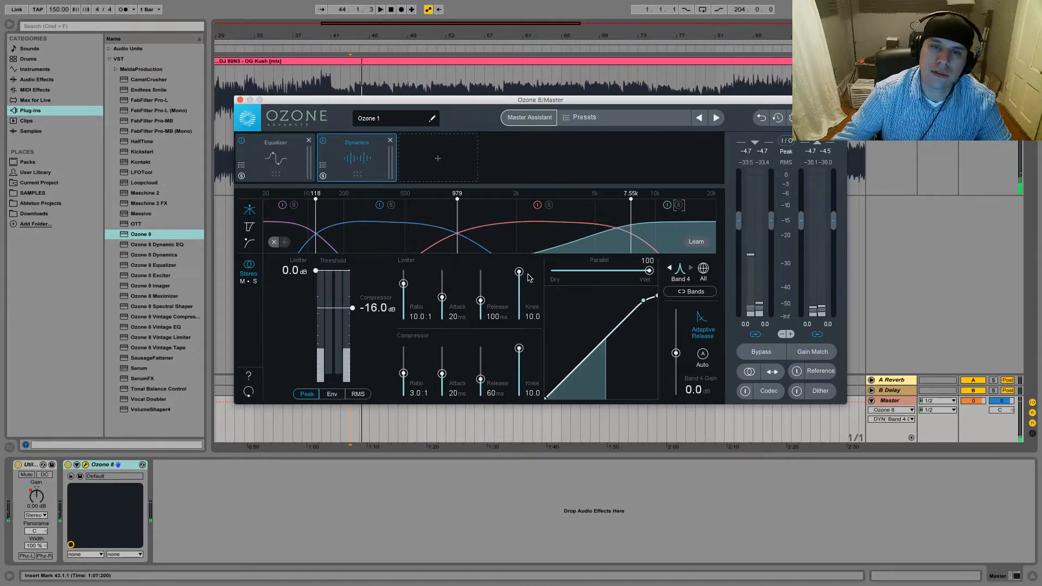
pyautogui.press('space')
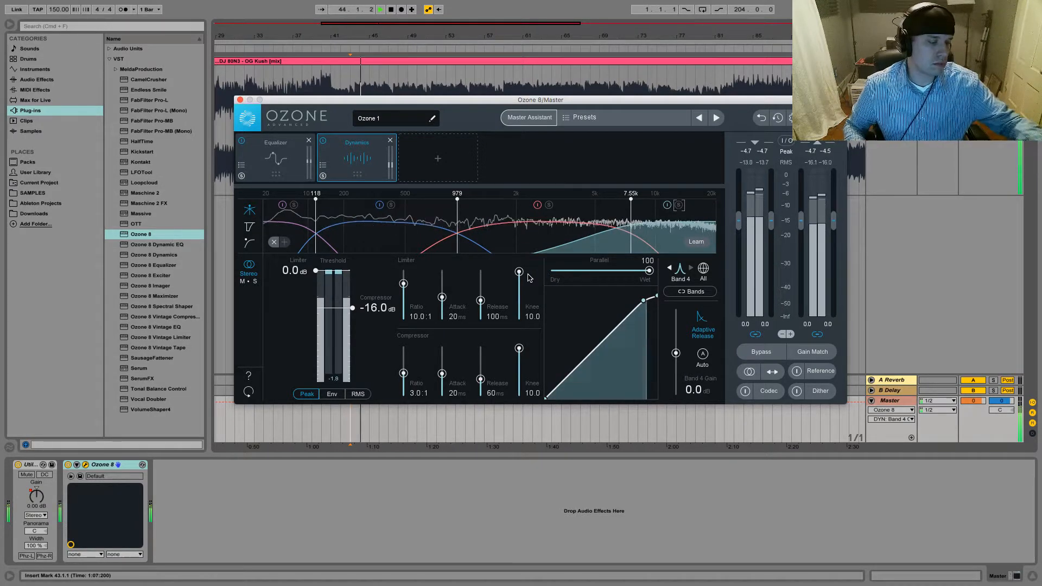
pyautogui.press('space')
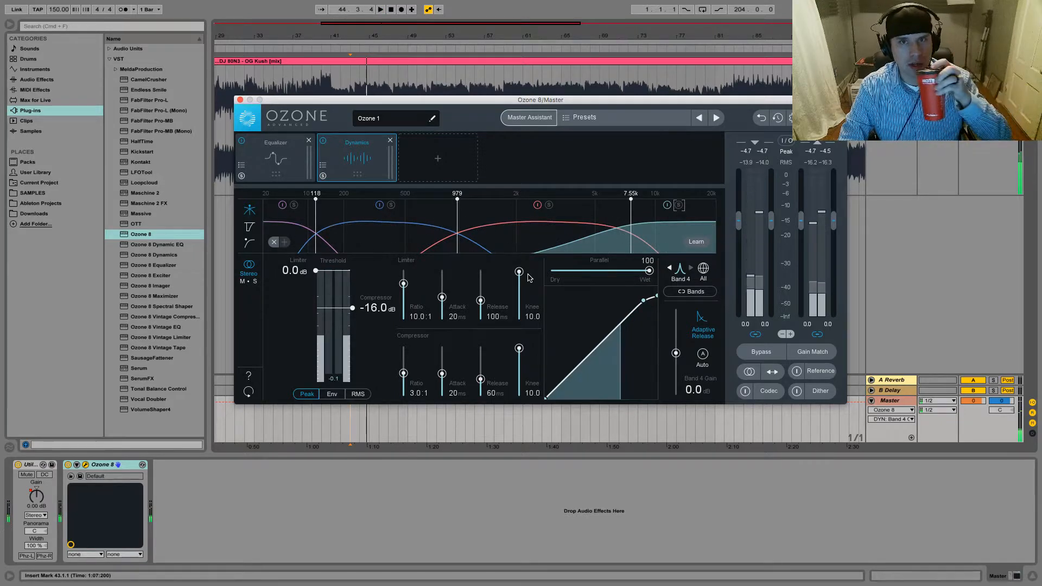
pyautogui.press('space')
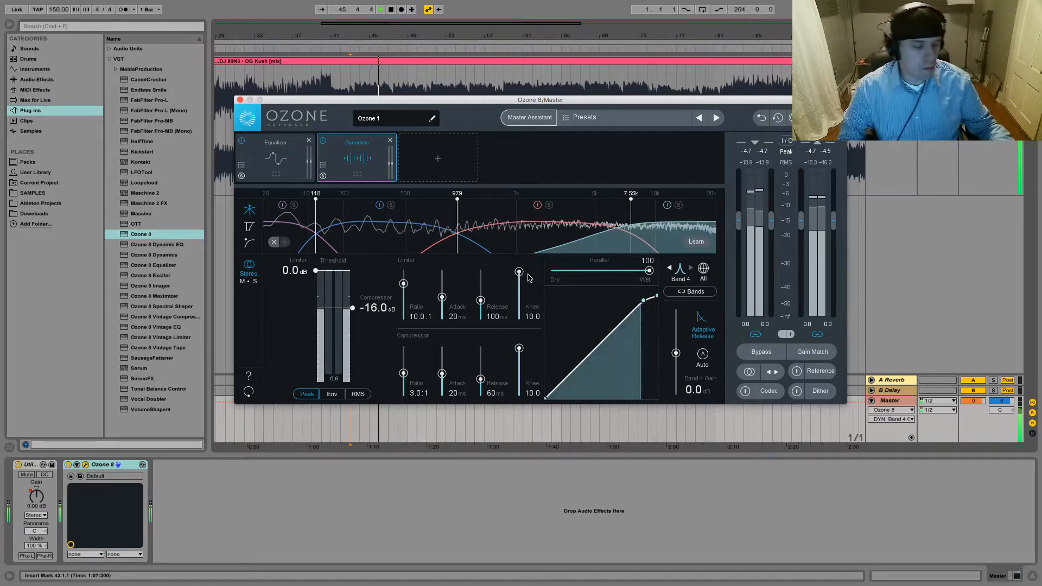
pyautogui.press('space')
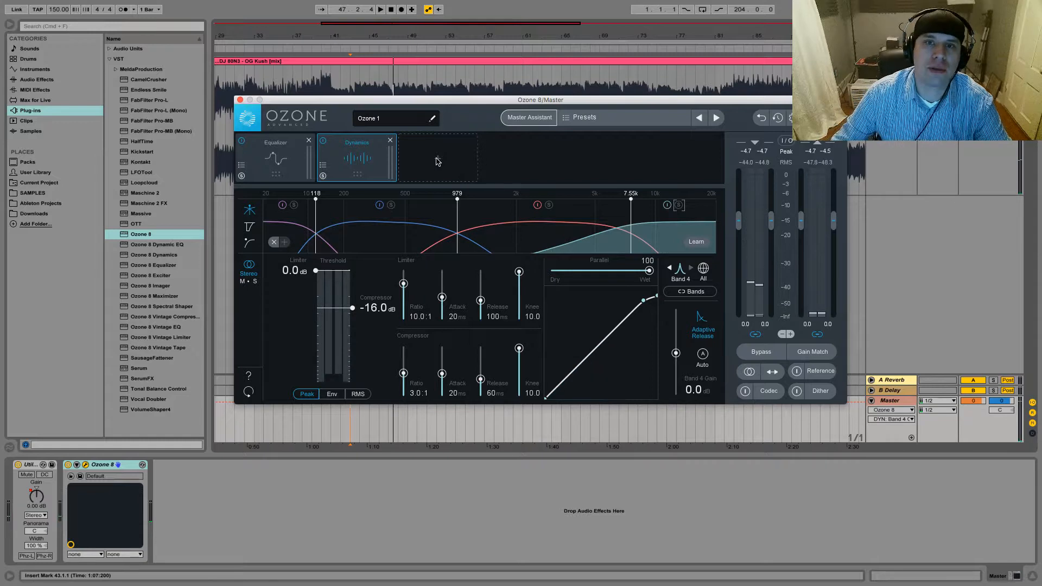
# Add a Dynamic EQ module after Dynamics and, during playback, set its Band 3 to -2.0 dB at 212 Hz.
pyautogui.click(437, 160)
pyautogui.click(529, 295)
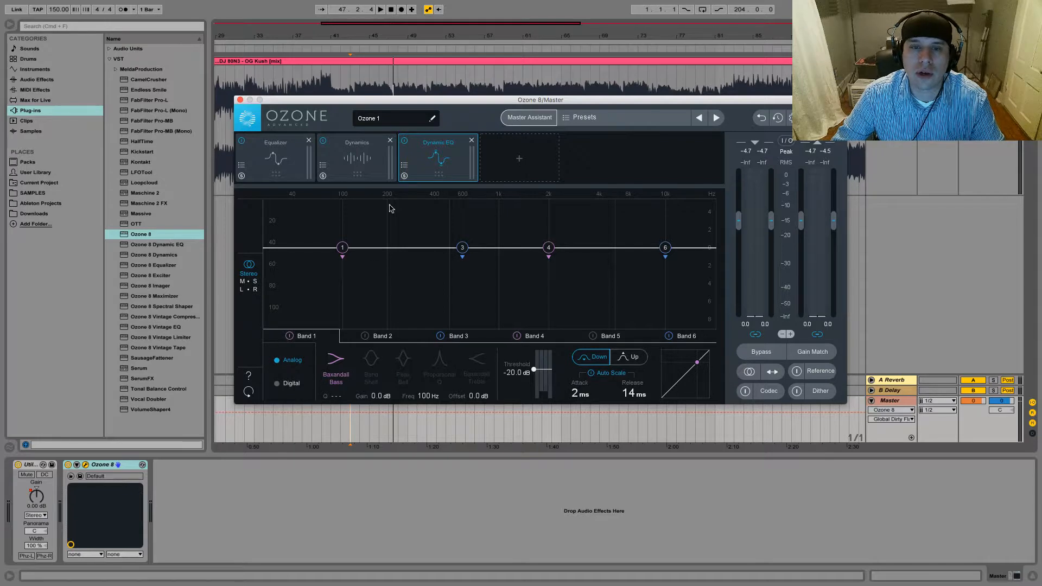
pyautogui.press('space')
pyautogui.moveTo(461, 249); pyautogui.dragTo(391, 267)
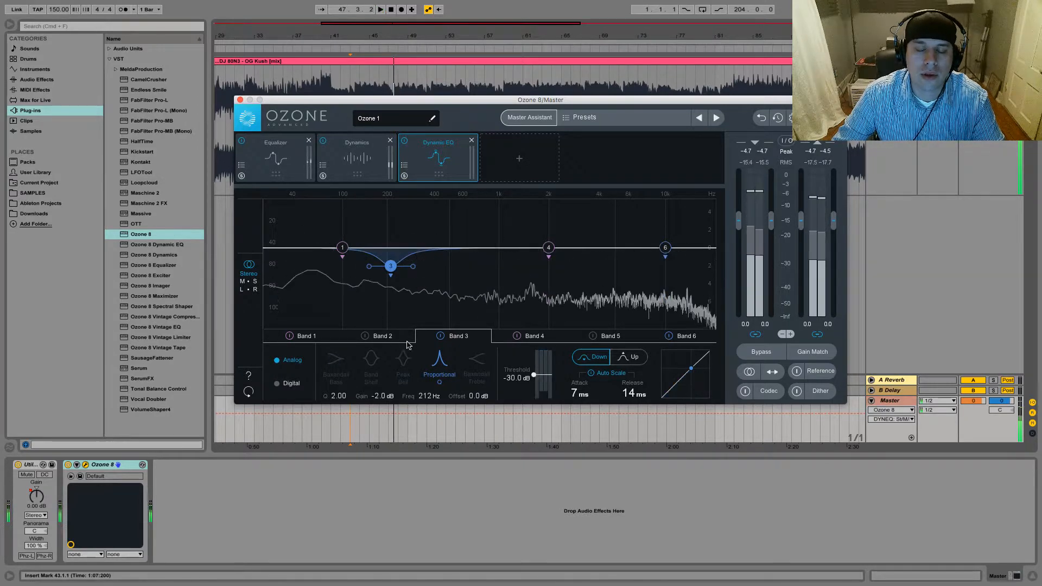
pyautogui.press('space')
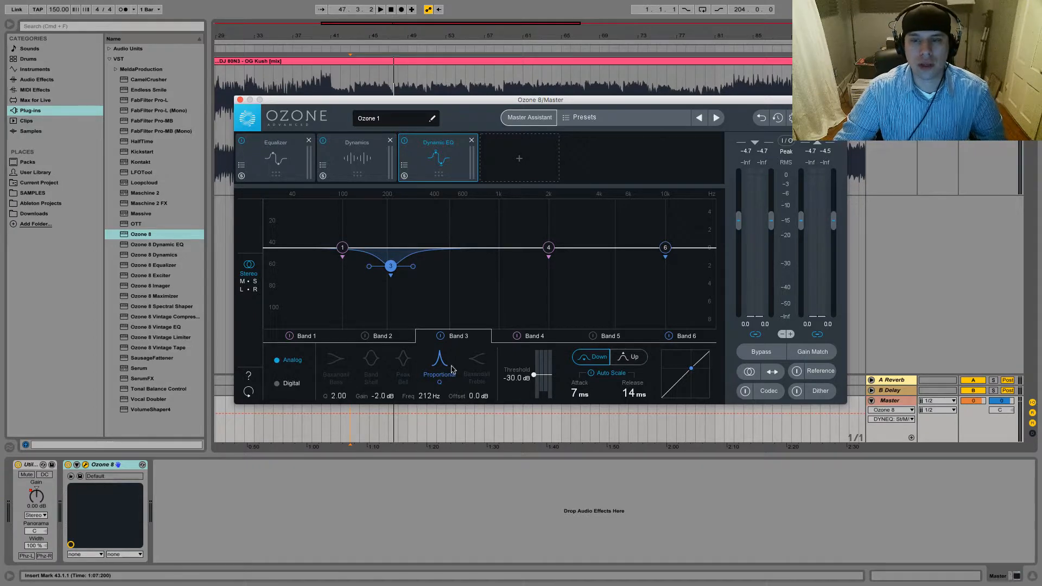
# Give Dynamic EQ Band 3 a Peak Bell shape with Q 6.79 and set it to -3.3 dB at 243 Hz during playback.
pyautogui.press('space')
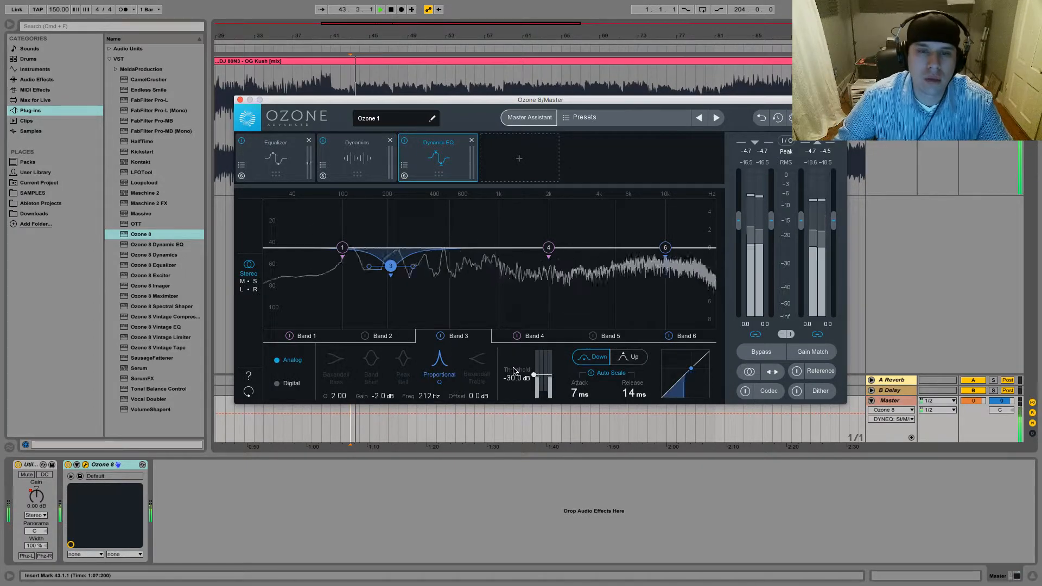
pyautogui.click(370, 361)
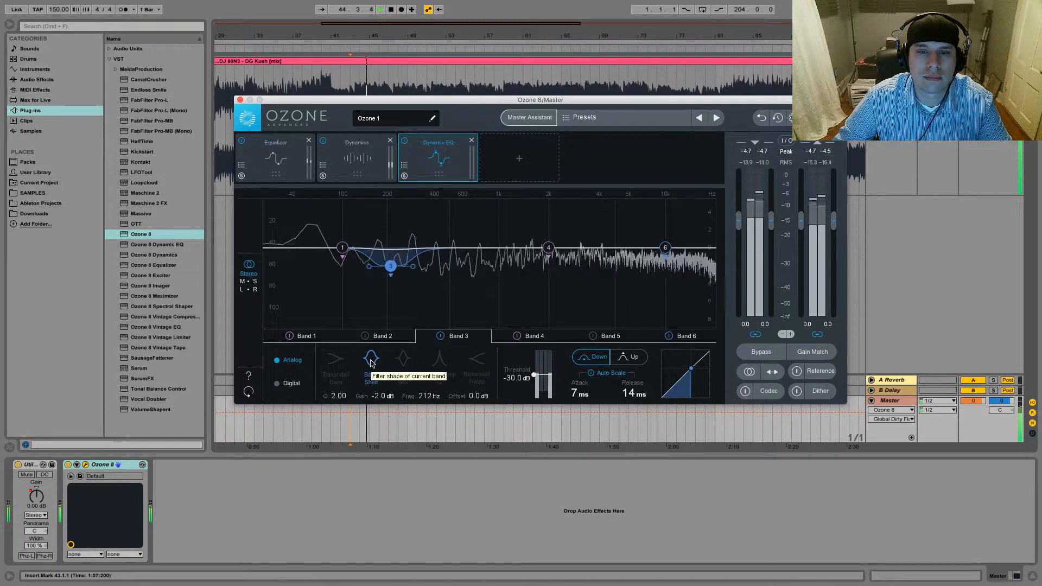
pyautogui.click(401, 359)
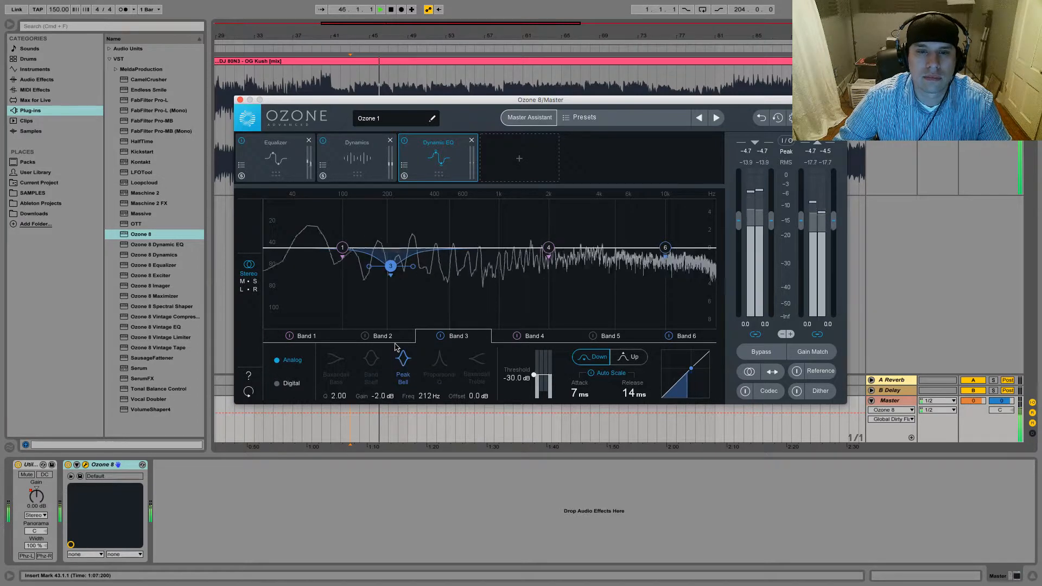
pyautogui.moveTo(390, 268)
pyautogui.mouseDown()
pyautogui.moveTo(373, 264)
pyautogui.moveTo(374, 282)
pyautogui.moveTo(390, 283)
pyautogui.mouseUp()
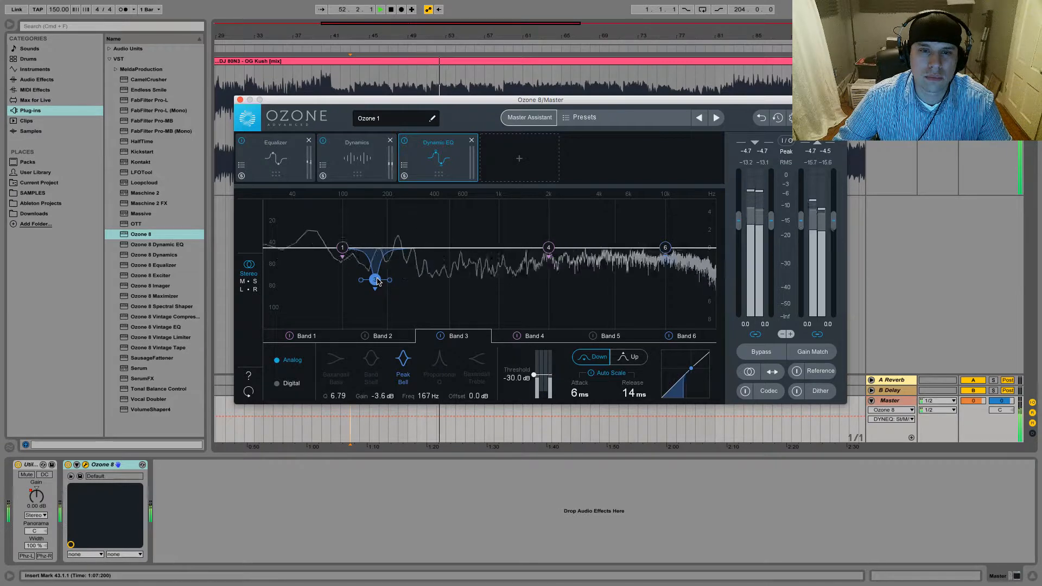
pyautogui.moveTo(377, 280); pyautogui.dragTo(403, 279)
pyautogui.press('space')
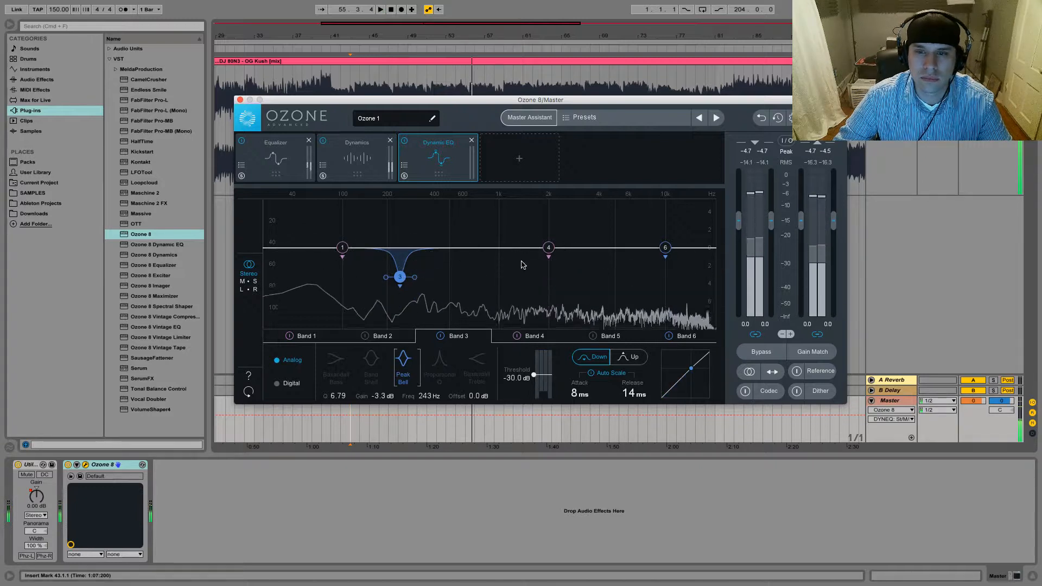
# During playback from bar 43, lower the gain of Dynamic EQ Band 4 at 2.00 kHz to -7.9 dB.
pyautogui.click(547, 248)
pyautogui.press('space')
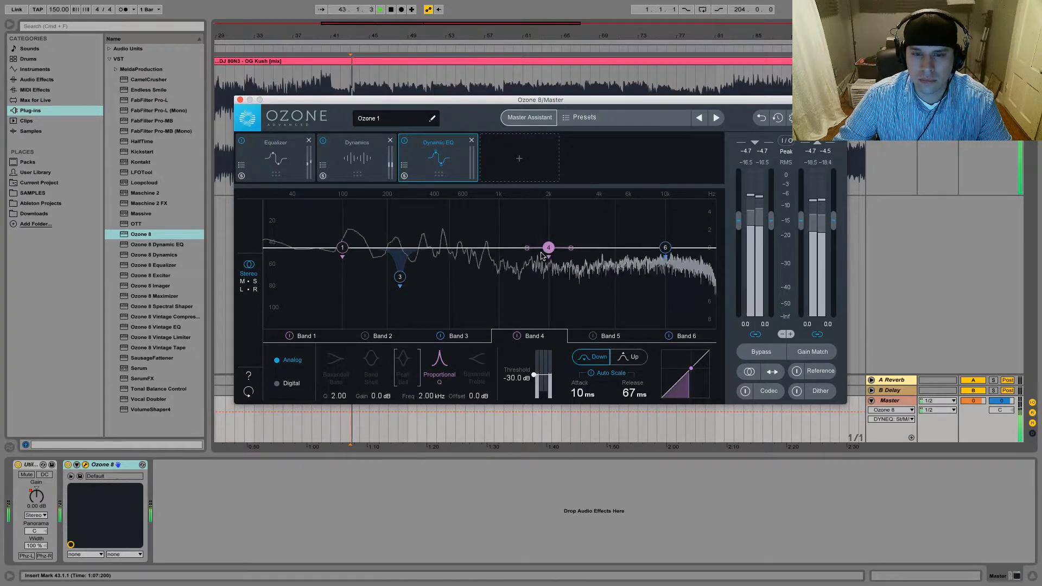
pyautogui.moveTo(548, 251)
pyautogui.mouseDown()
pyautogui.moveTo(619, 267)
pyautogui.moveTo(547, 263)
pyautogui.mouseUp()
pyautogui.press('space')
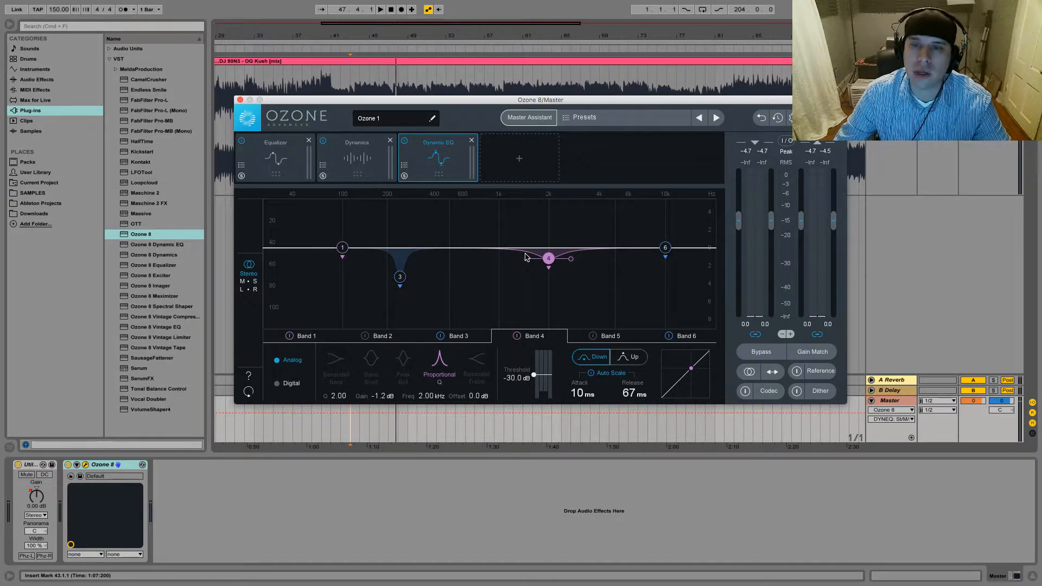
pyautogui.press('space')
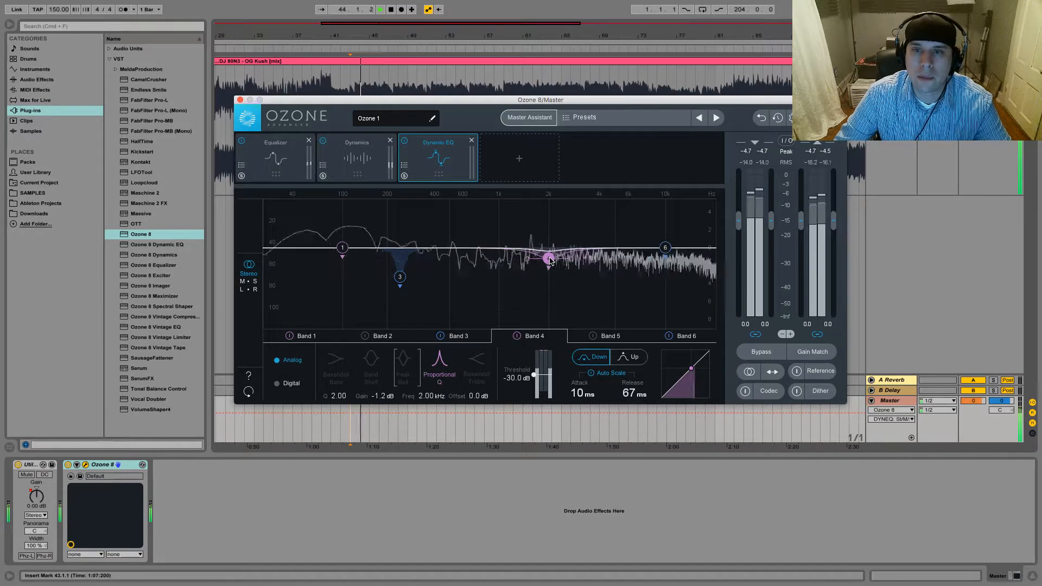
pyautogui.moveTo(549, 259); pyautogui.dragTo(549, 320)
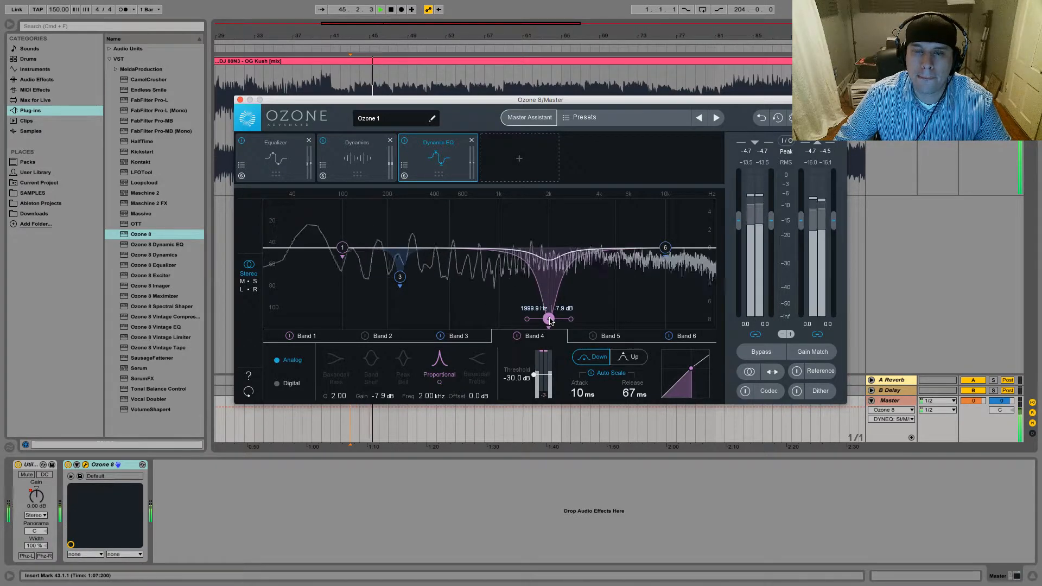
# Audition the mix through an isolated narrow band, sweeping it from about 2 kHz up to about 10 kHz during playback from bar 43.
pyautogui.keyDown('alt'); pyautogui.click(552, 224); pyautogui.keyUp('alt')
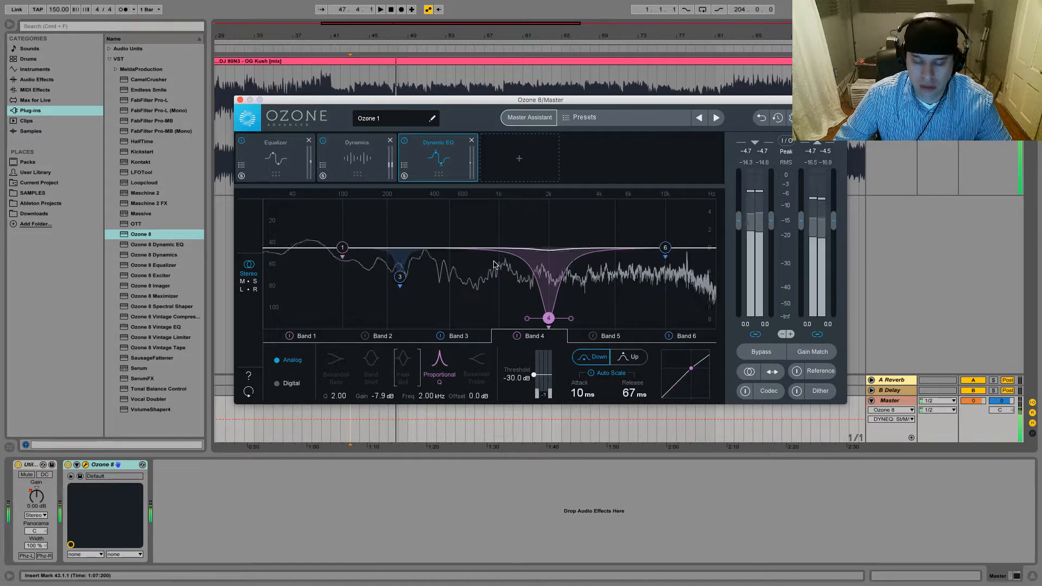
pyautogui.press('space')
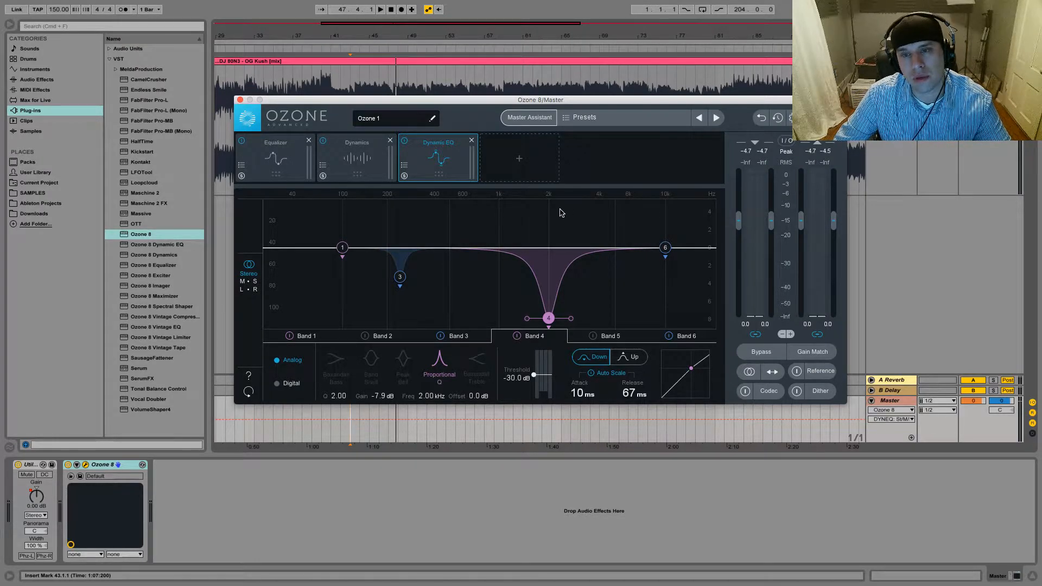
pyautogui.press('space')
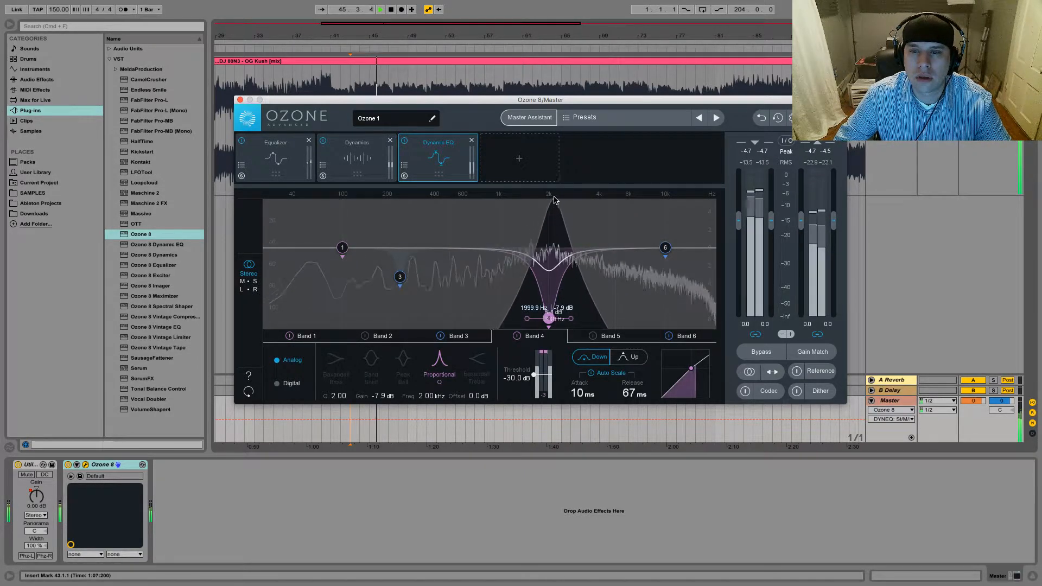
pyautogui.moveTo(568, 200); pyautogui.dragTo(596, 196)
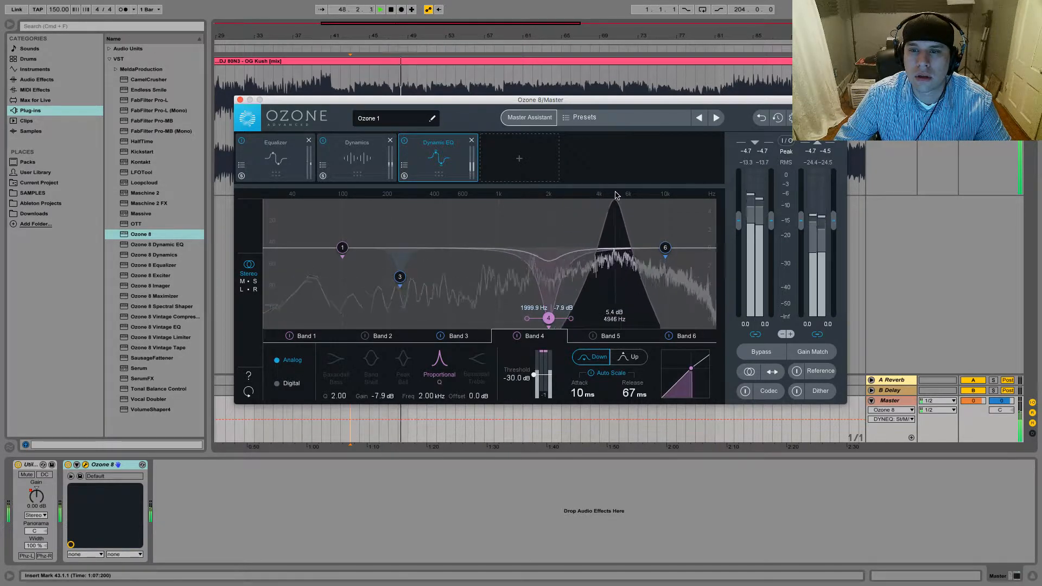
pyautogui.moveTo(638, 194); pyautogui.dragTo(666, 191)
pyautogui.press('space')
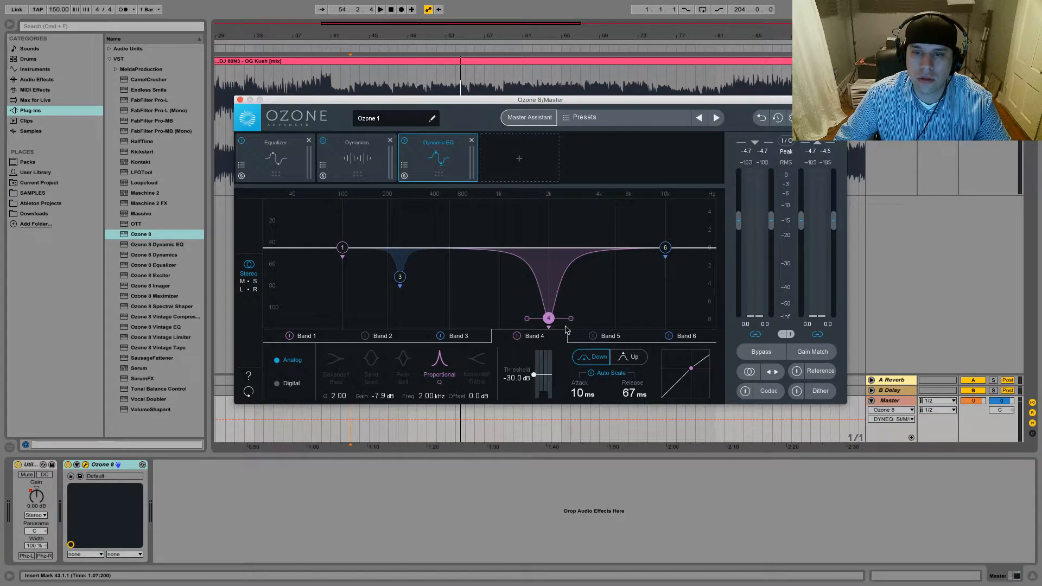
# Set Dynamic EQ Band 4 to -2.5 dB at 2.01 kHz with a Q of 4.75, checking it against playback from bar 43.
pyautogui.moveTo(548, 320); pyautogui.dragTo(547, 270)
pyautogui.press('space')
pyautogui.press('space')
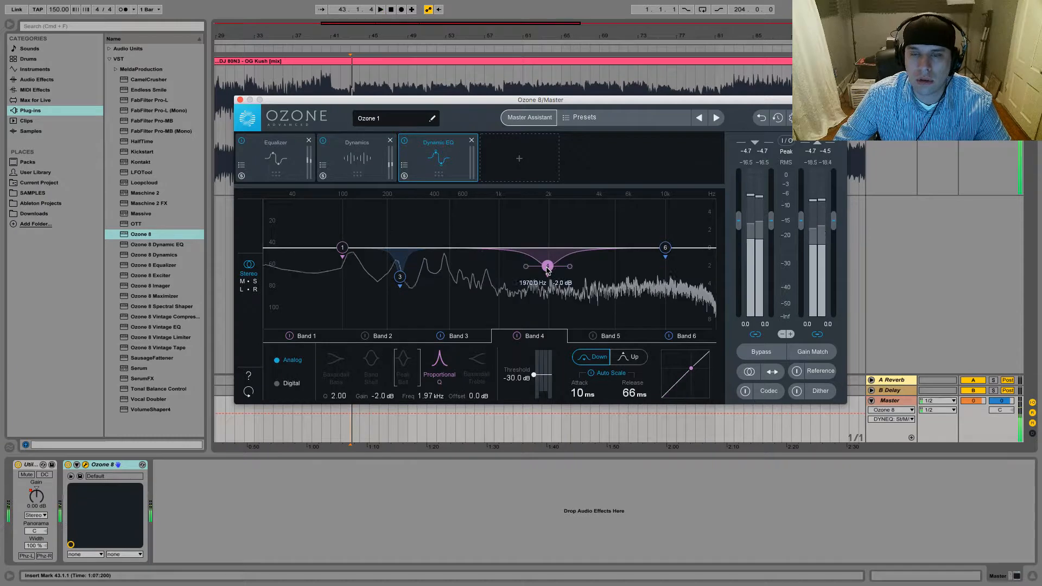
pyautogui.moveTo(524, 267); pyautogui.dragTo(546, 273)
pyautogui.press('space')
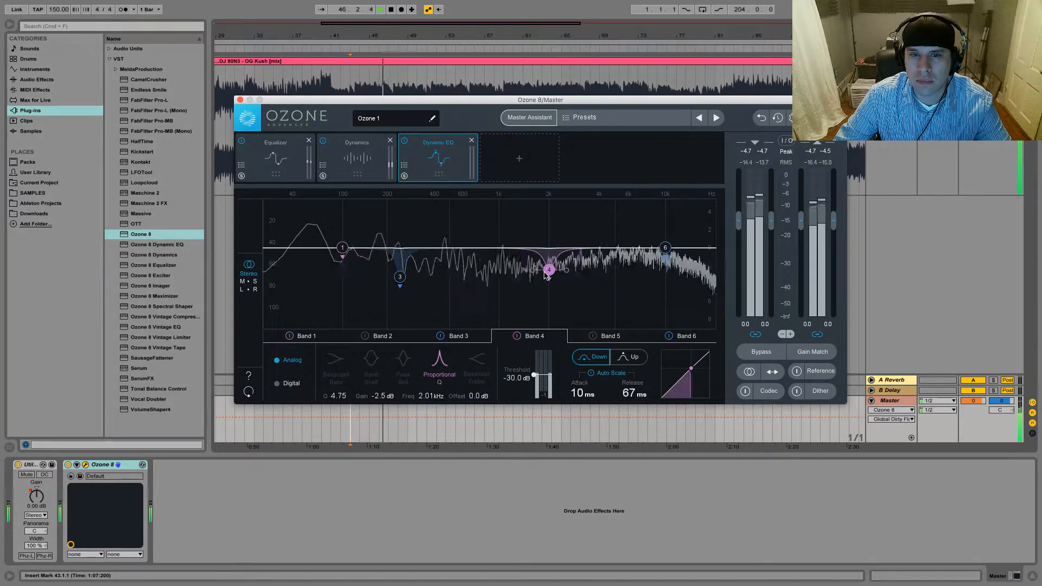
# Lower the threshold of Dynamic EQ Band 3 to -37.8 dB during playback, then select Band 4.
pyautogui.click(398, 279)
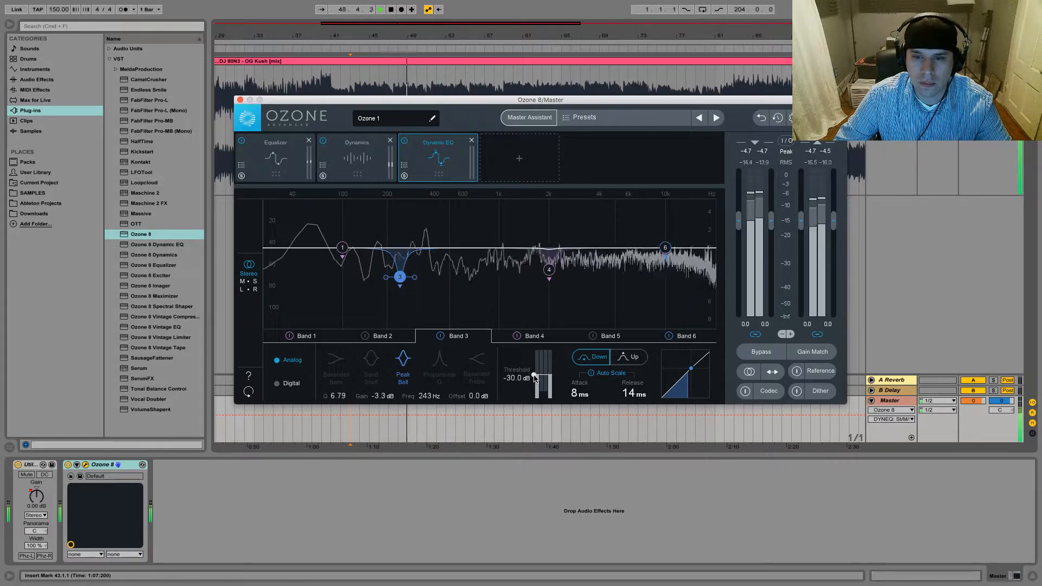
pyautogui.moveTo(535, 378); pyautogui.dragTo(535, 381)
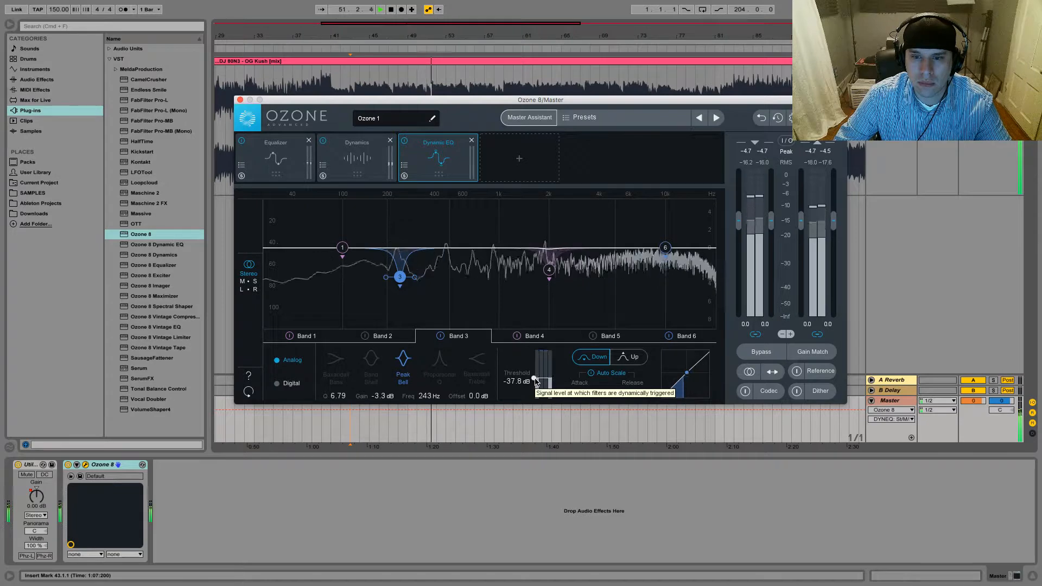
pyautogui.click(534, 338)
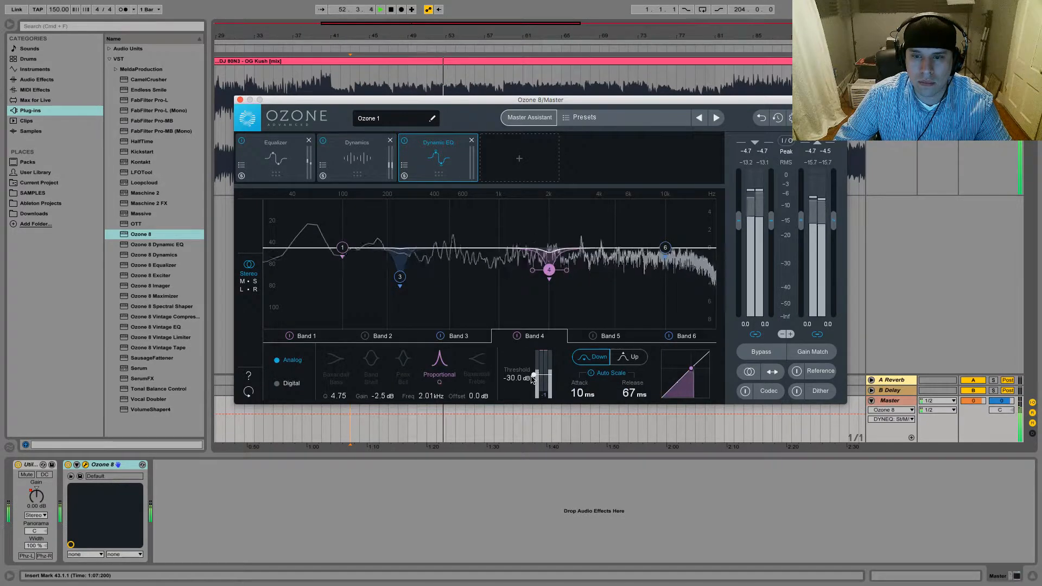
# Enable Dynamic EQ Band 5 and move Band 6 up to 19.3 kHz at 0.0 dB.
pyautogui.click(593, 337)
pyautogui.click(614, 249)
pyautogui.click(665, 248)
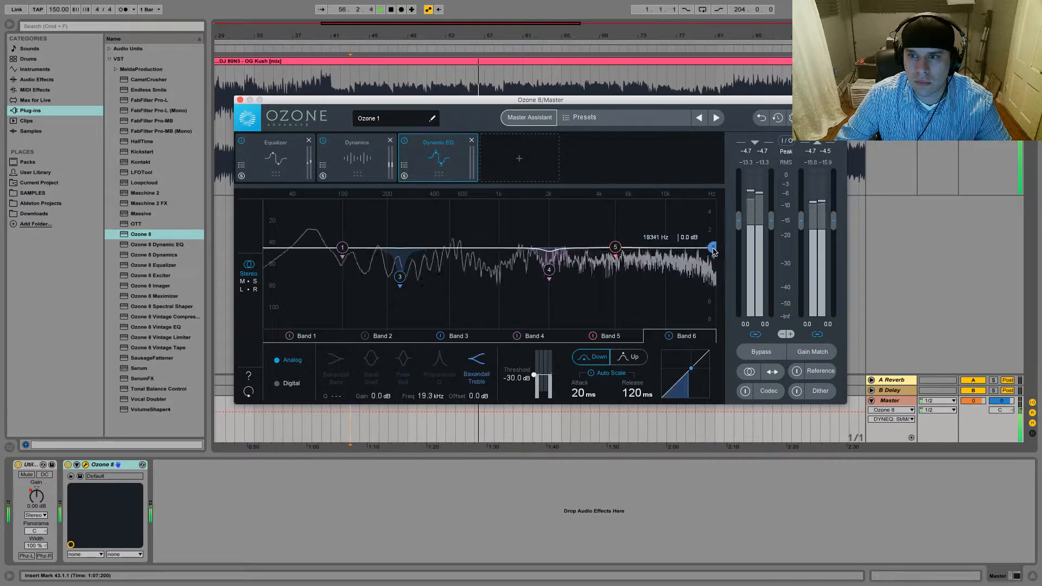
# Set Dynamic EQ Band 5 to -1.7 dB at 9.97 kHz with a Q of 3.38 and stop playback.
pyautogui.moveTo(617, 250); pyautogui.dragTo(668, 263)
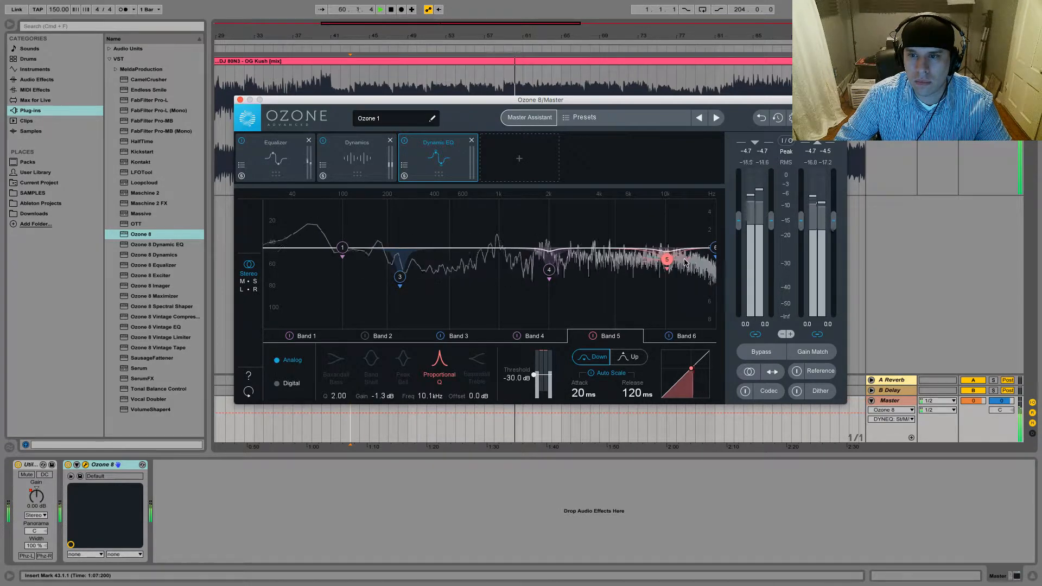
pyautogui.scroll(5, 666, 261)
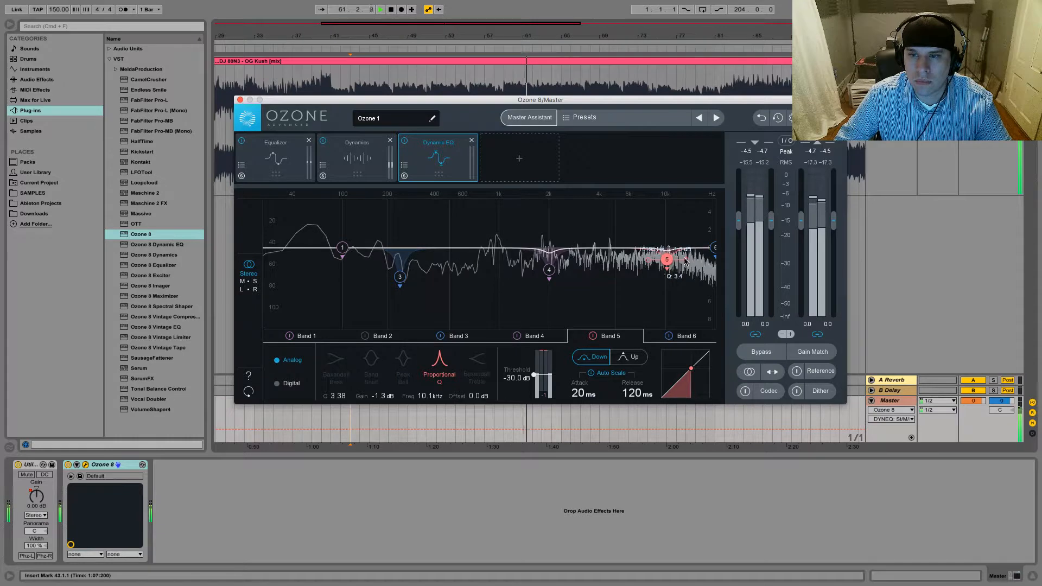
pyautogui.moveTo(666, 263); pyautogui.dragTo(661, 270)
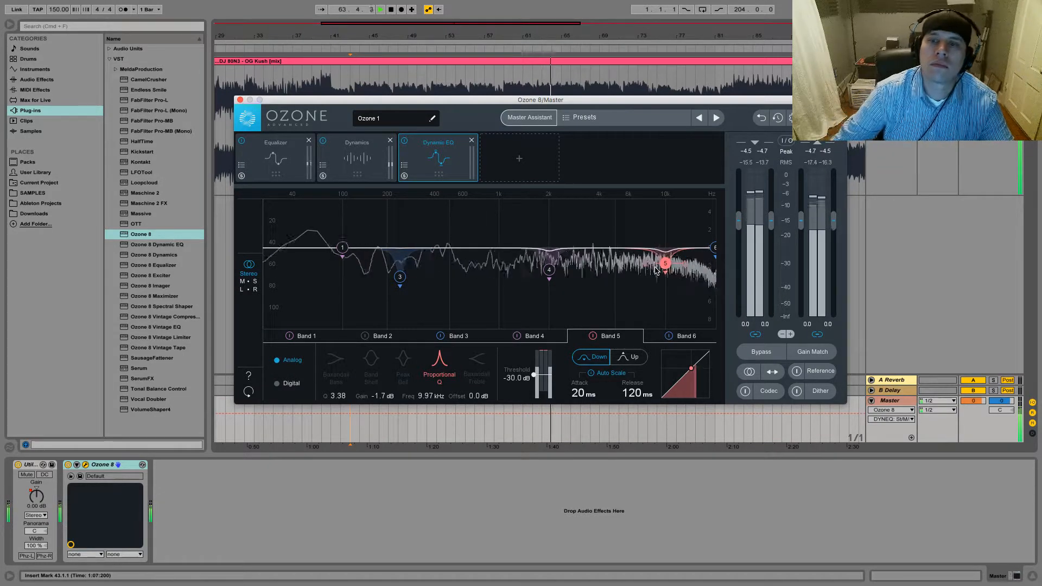
pyautogui.press('space')
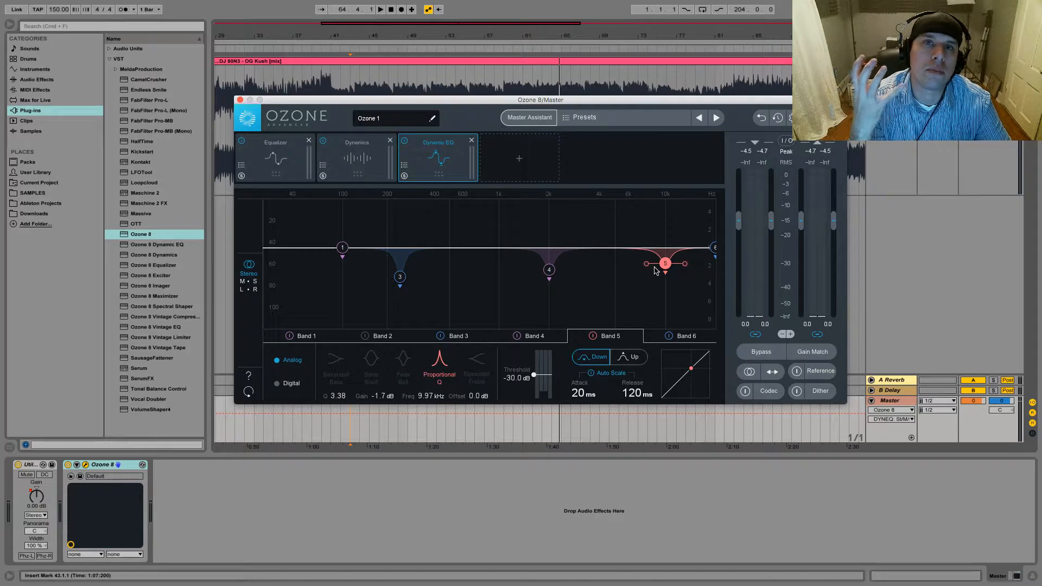
# Play from bar 43 and audition the isolated frequencies around 10 kHz to hear what Dynamic EQ Band 5 is reducing.
pyautogui.press('space')
pyautogui.press('space')
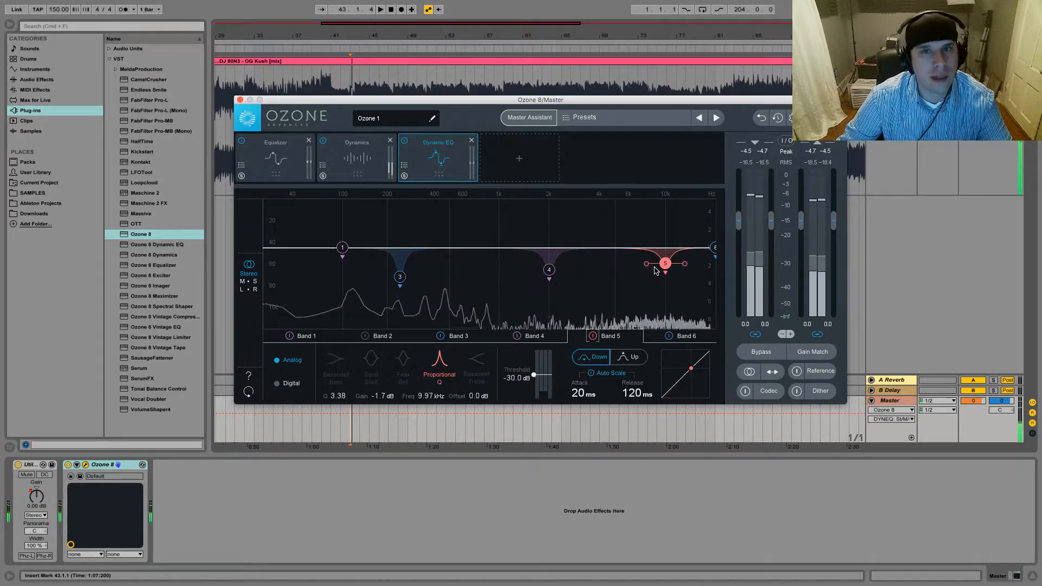
pyautogui.press('space')
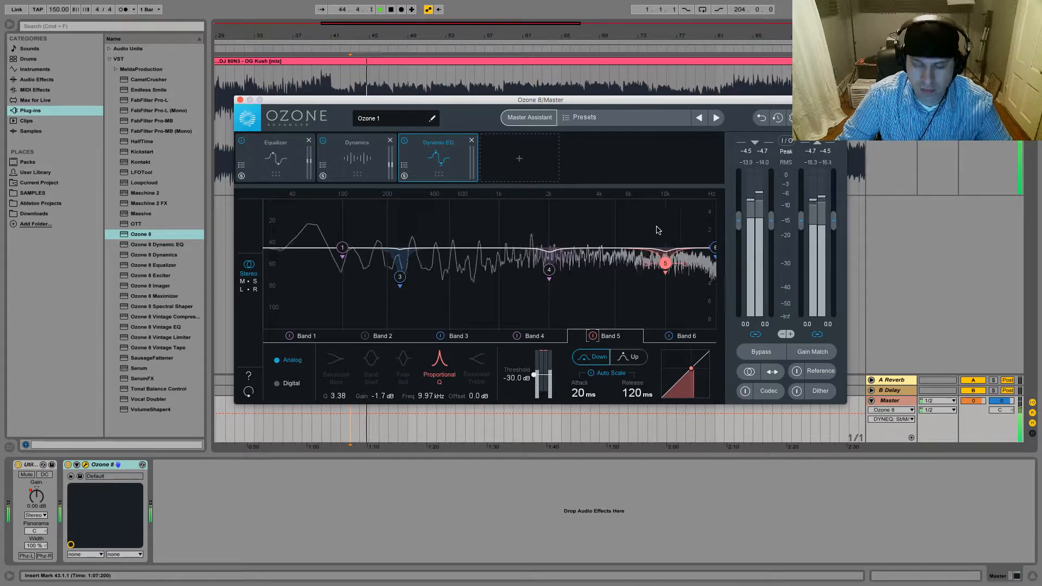
pyautogui.keyDown('alt'); pyautogui.click(666, 205); pyautogui.keyUp('alt')
pyautogui.moveTo(665, 208); pyautogui.dragTo(663, 201)
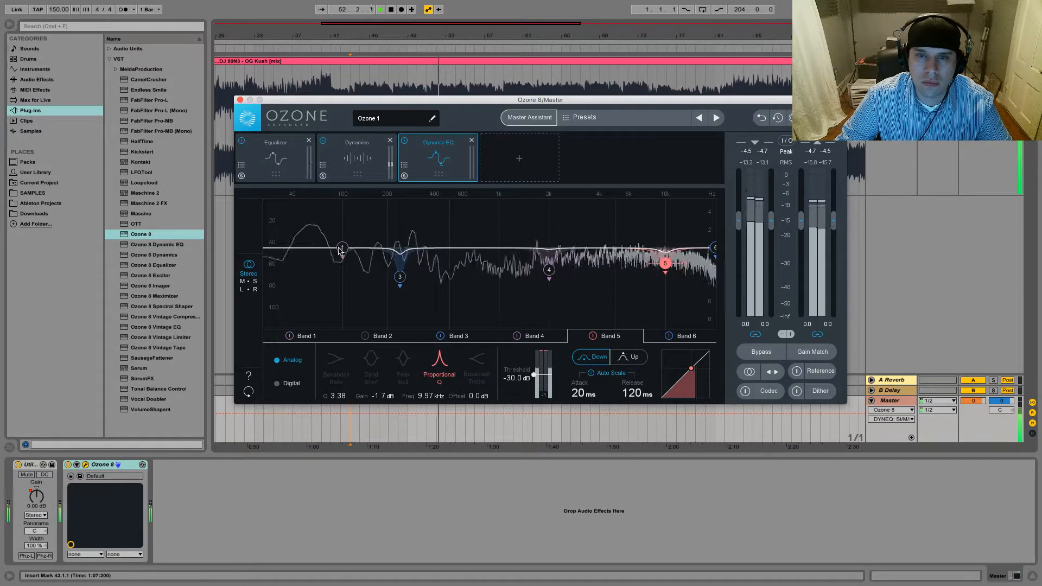
pyautogui.press('space')
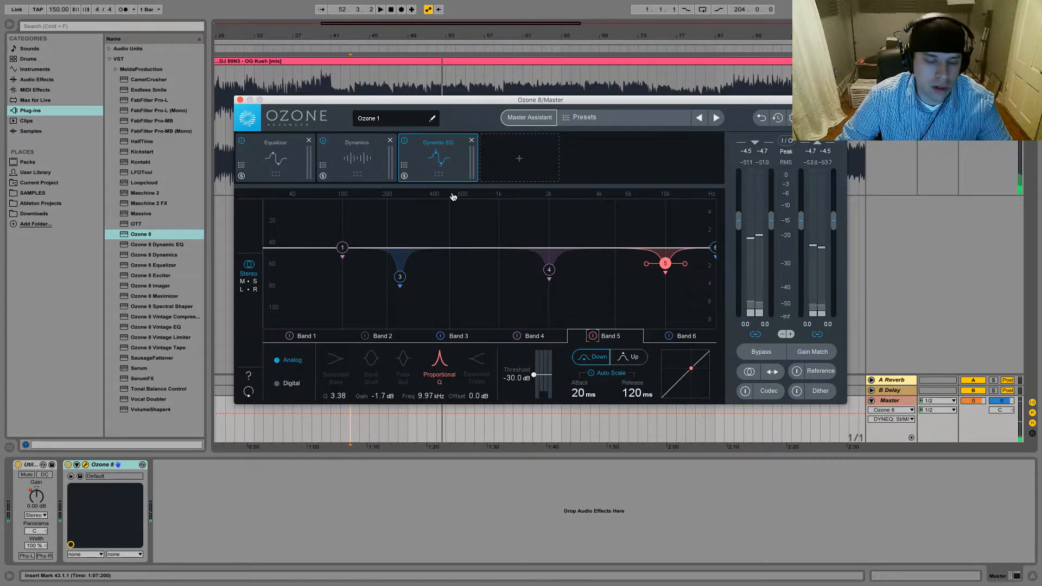
# Add an Imager module after Dynamic EQ and play from bar 43 with its Band 1 soloed.
pyautogui.click(520, 158)
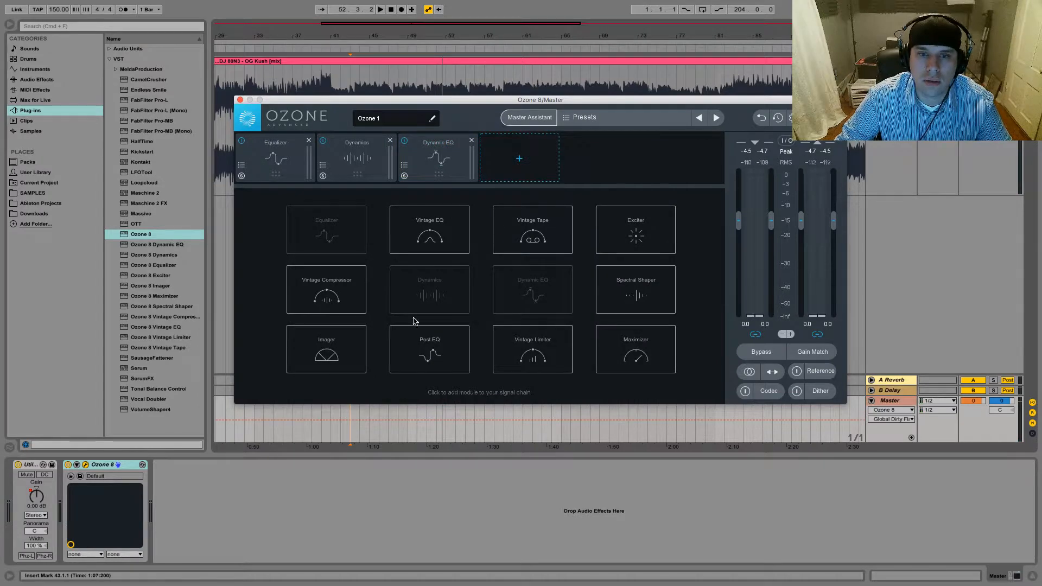
pyautogui.click(343, 358)
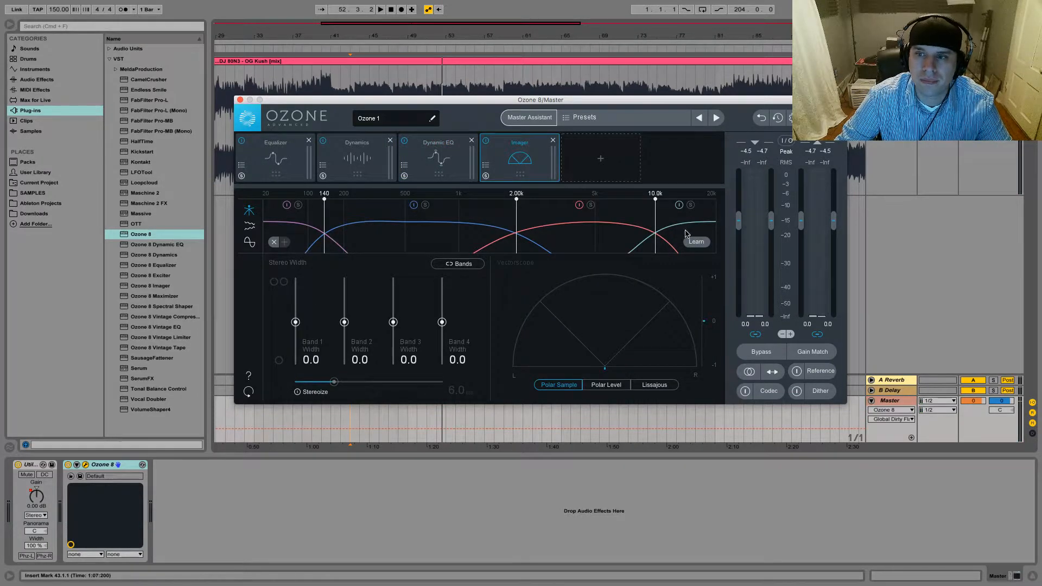
pyautogui.press('space')
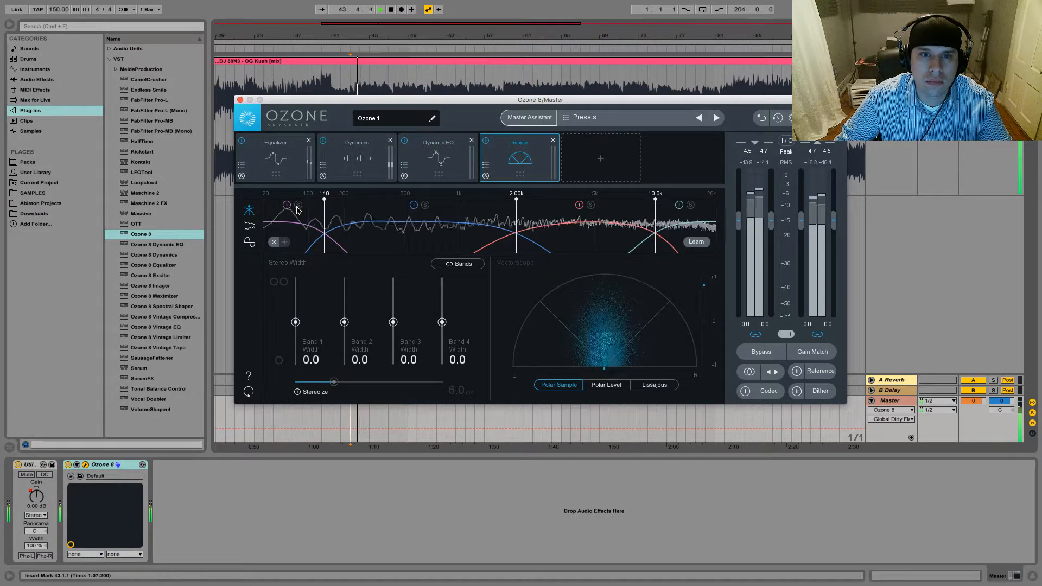
pyautogui.press('space')
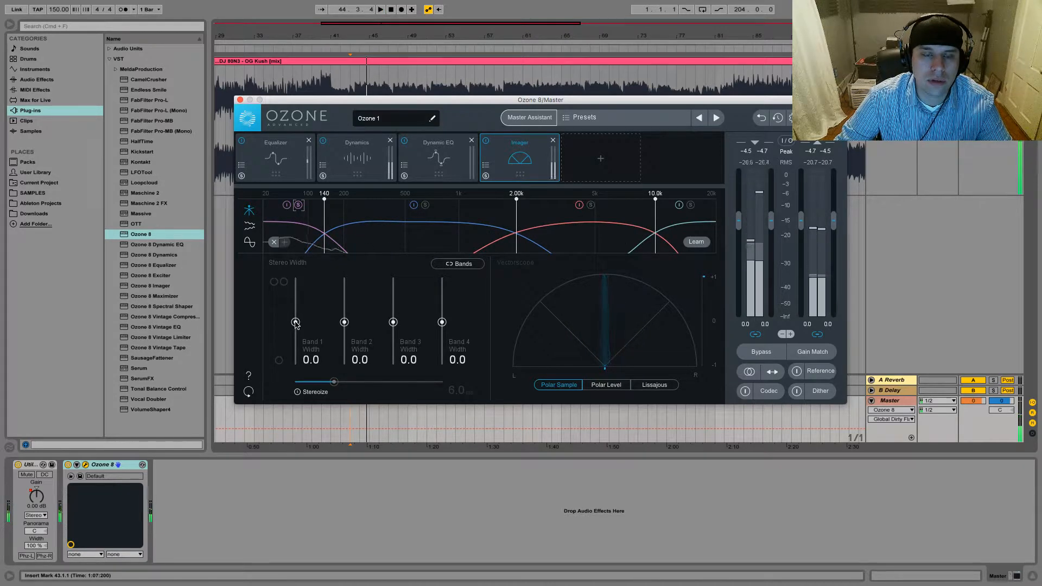
pyautogui.press('space')
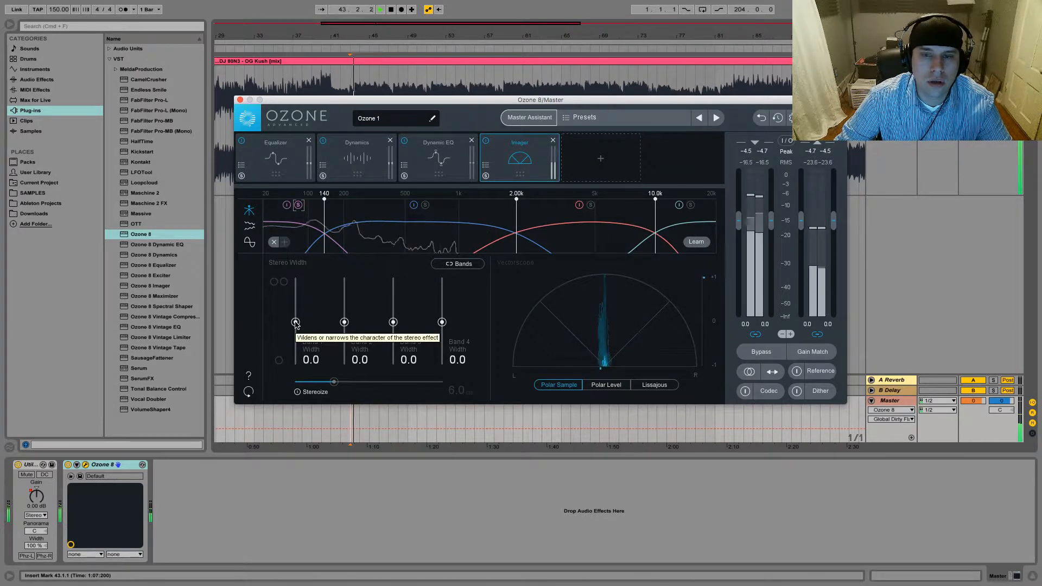
# Try Imager Band 1 stereo width at -100 and -58.2, comparing them while listening from bar 43.
pyautogui.moveTo(295, 323); pyautogui.dragTo(292, 403)
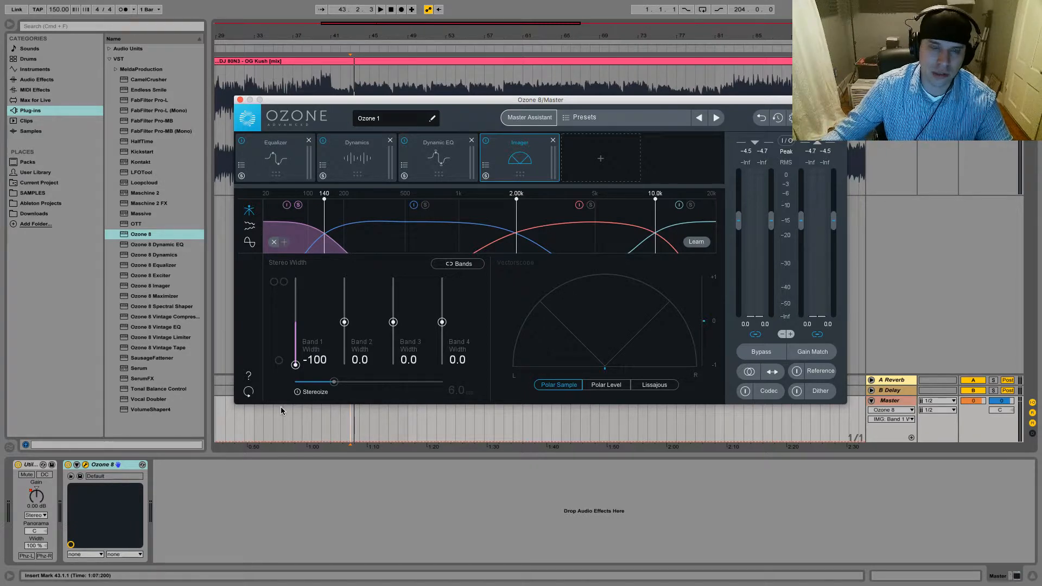
pyautogui.press('space')
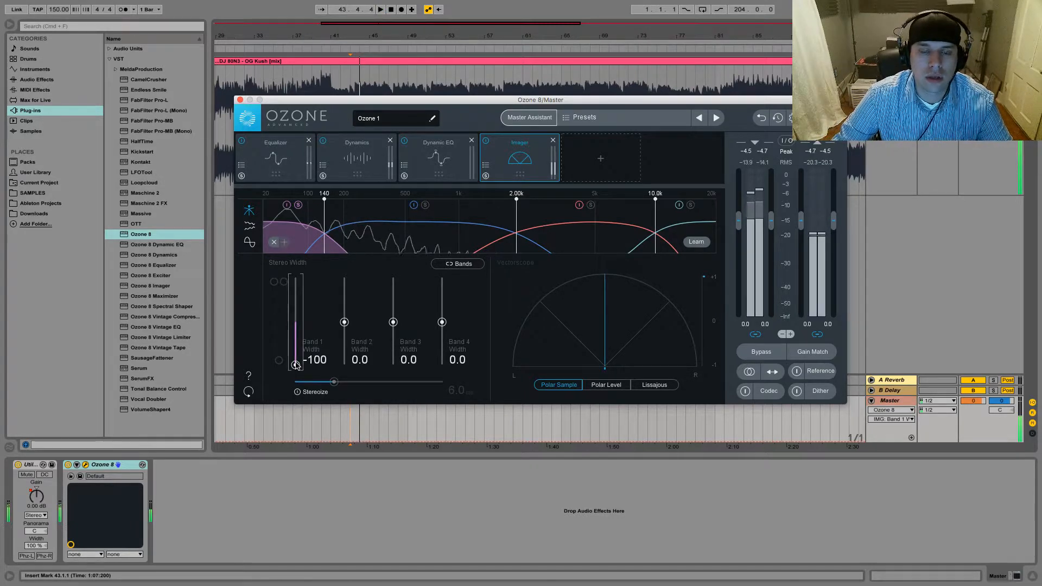
pyautogui.press('space')
pyautogui.moveTo(295, 364); pyautogui.dragTo(294, 346)
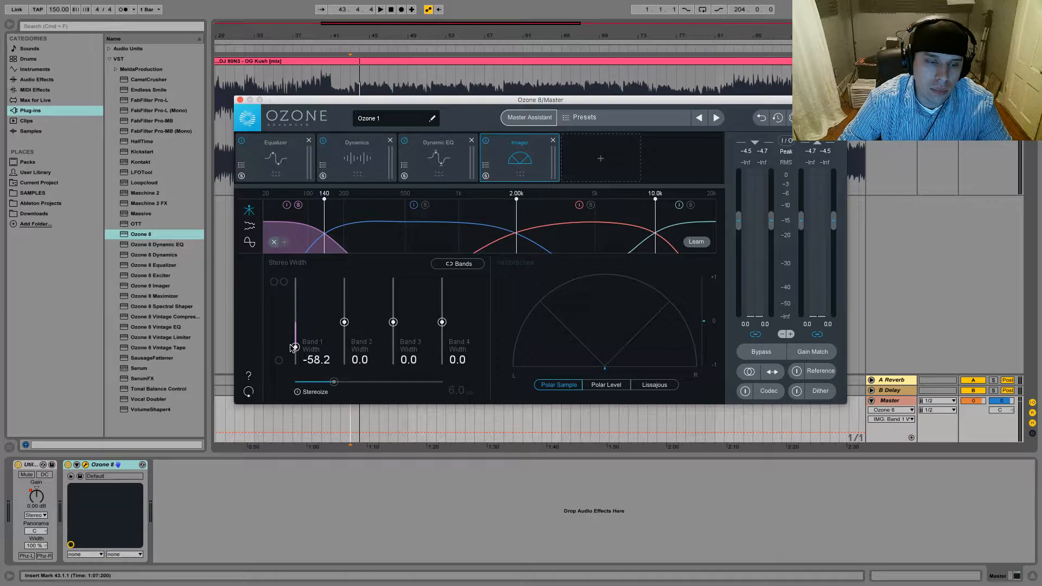
pyautogui.moveTo(294, 347); pyautogui.dragTo(292, 381)
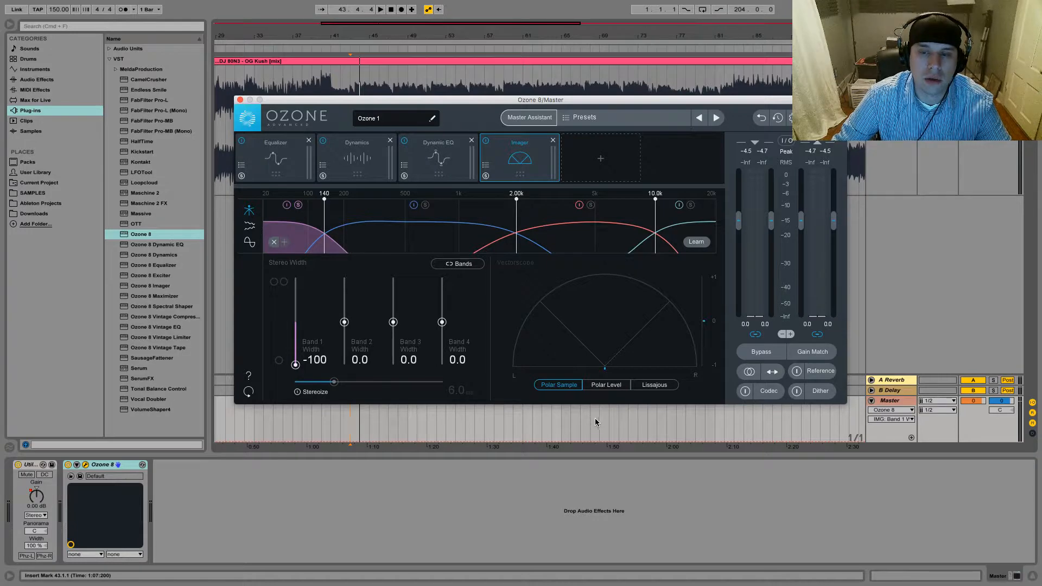
pyautogui.press('space')
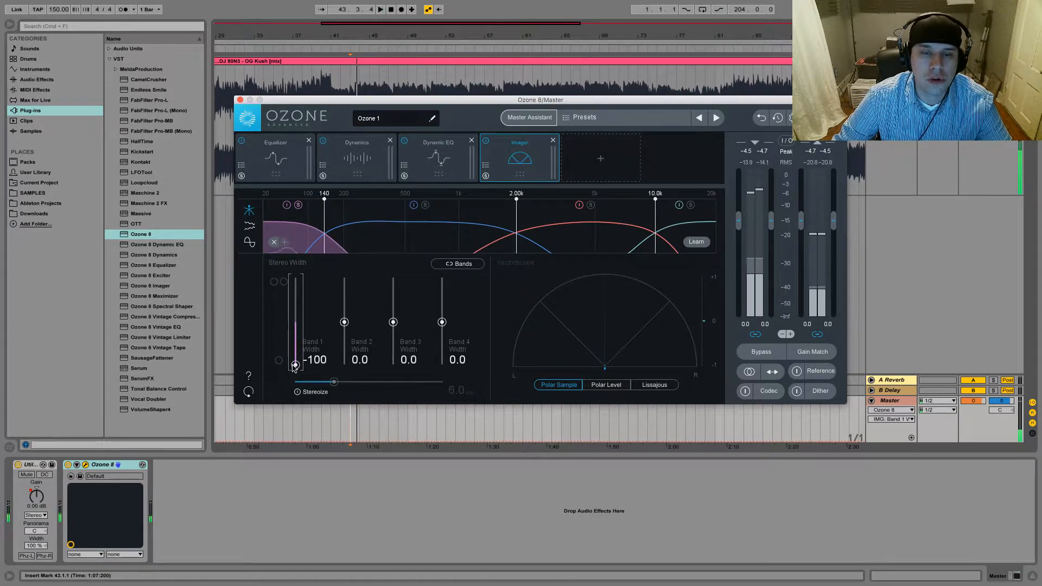
pyautogui.moveTo(296, 365); pyautogui.dragTo(297, 387)
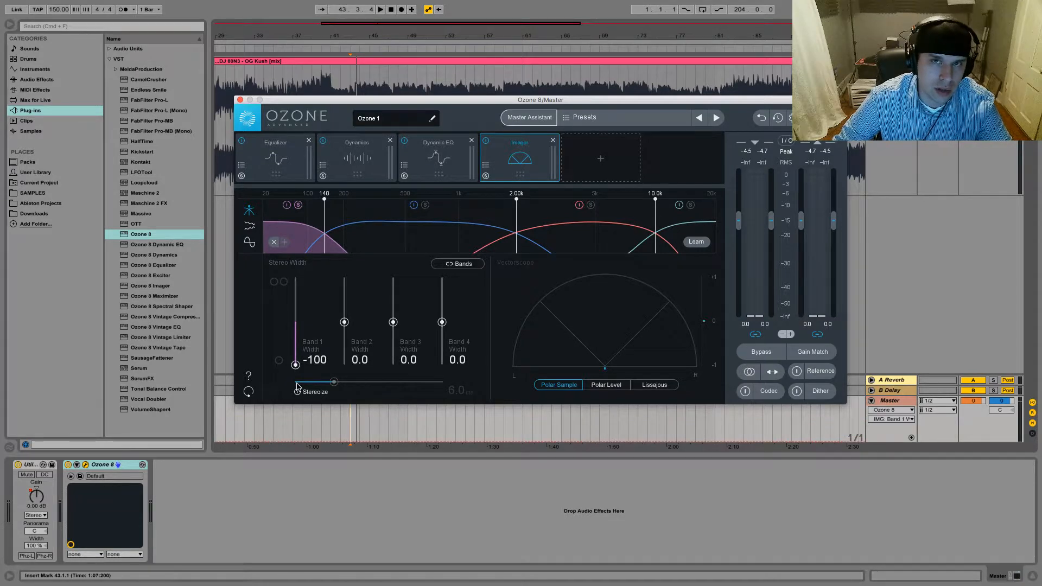
# Set the Imager Band 1 stereo width to -65.8 while playing the soloed low end from bar 43.
pyautogui.press('space')
pyautogui.moveTo(295, 365)
pyautogui.mouseDown()
pyautogui.moveTo(296, 323)
pyautogui.moveTo(294, 365)
pyautogui.moveTo(293, 333)
pyautogui.moveTo(292, 347)
pyautogui.mouseUp()
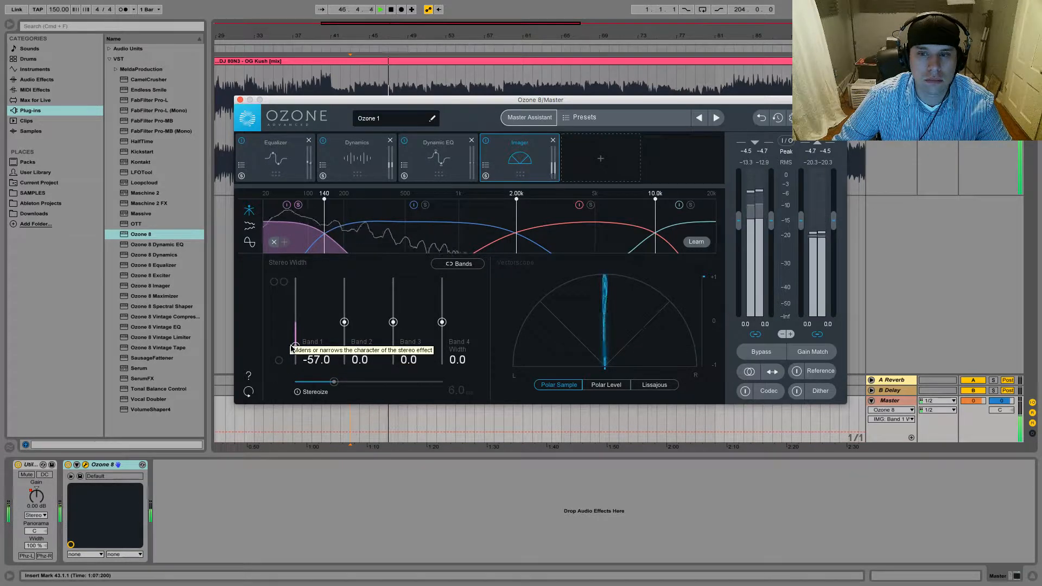
pyautogui.moveTo(291, 348); pyautogui.dragTo(294, 351)
pyautogui.press('space')
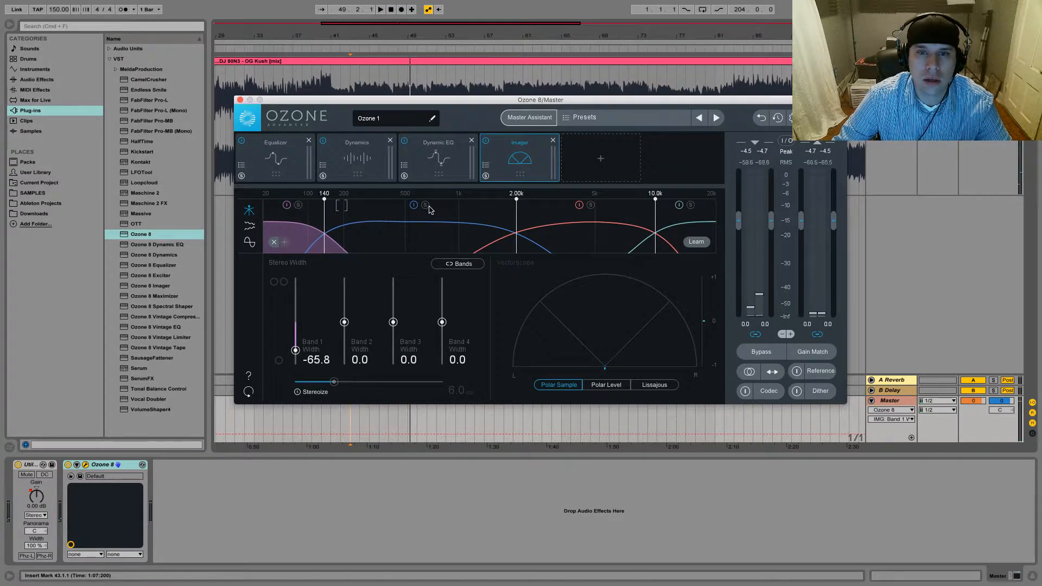
# Solo Imager Band 2 instead of Band 1 and widen it to 13.9 during playback from bar 43.
pyautogui.press('space')
pyautogui.moveTo(344, 322); pyautogui.dragTo(347, 317)
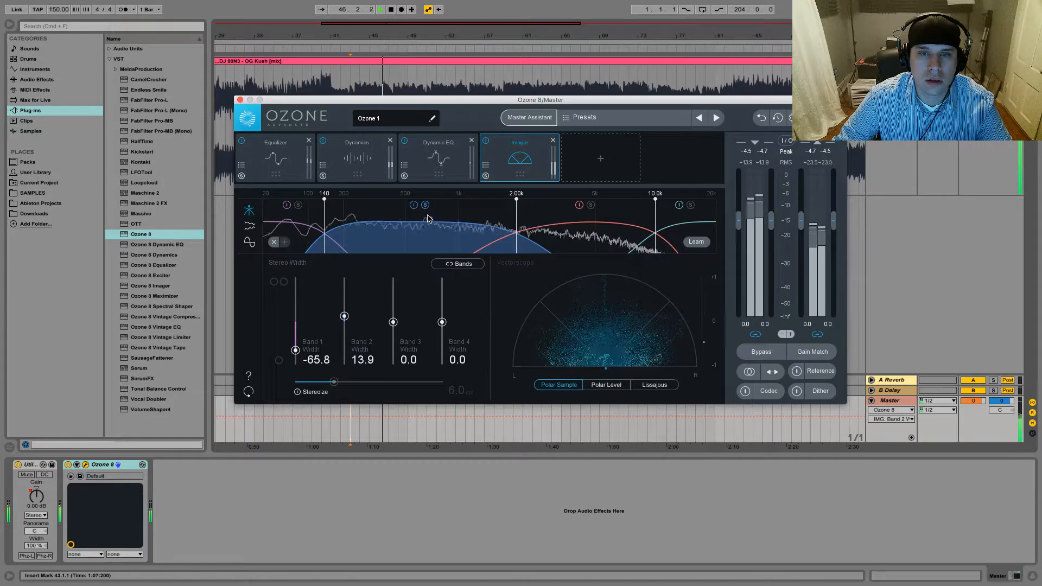
pyautogui.press('space')
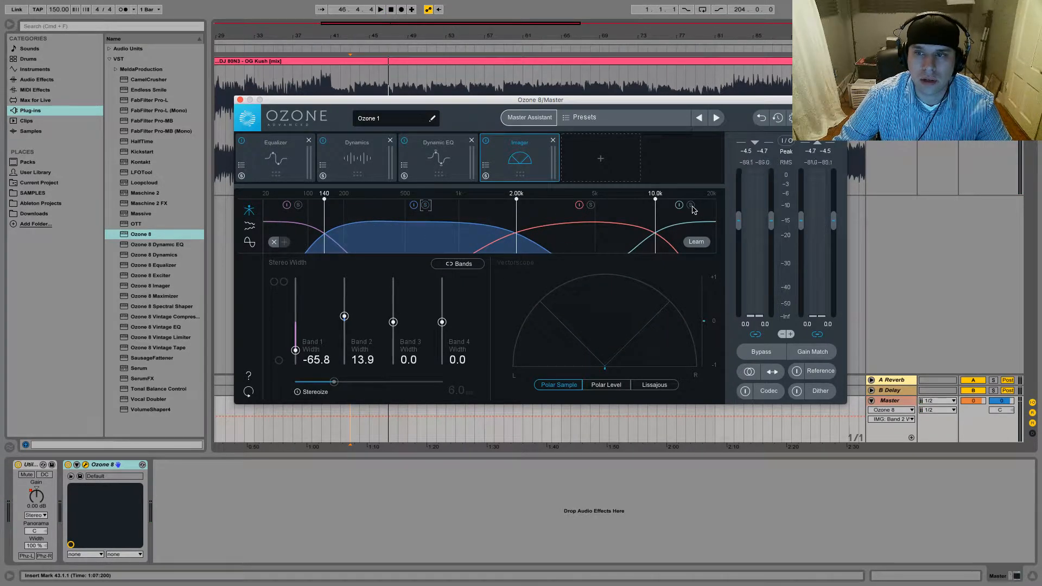
# Solo Imager Band 4 and set its stereo width to 11.4 while playing from bar 43.
pyautogui.press('space')
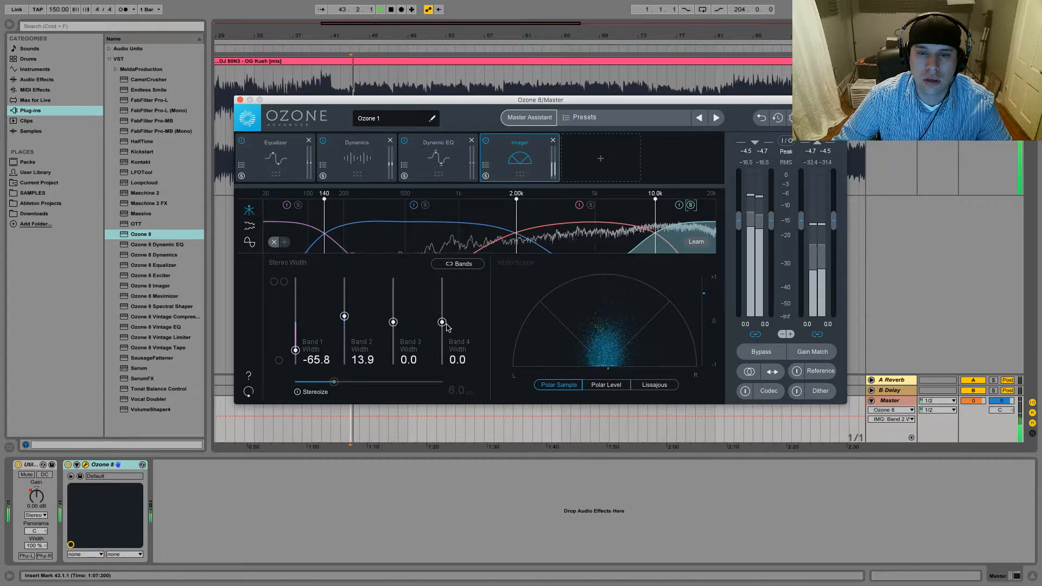
pyautogui.moveTo(441, 321); pyautogui.dragTo(442, 318)
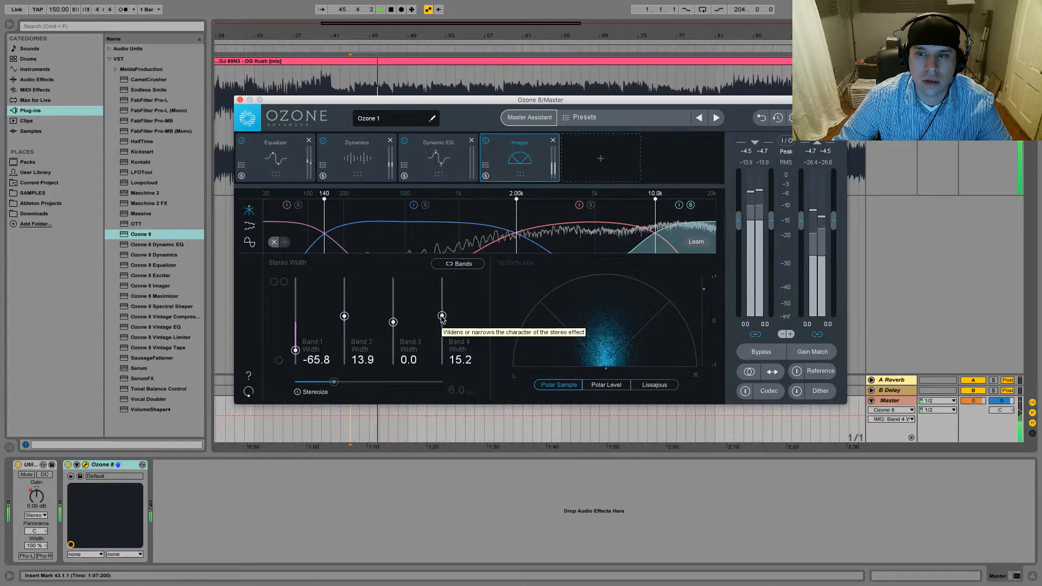
pyautogui.moveTo(441, 316); pyautogui.dragTo(442, 318)
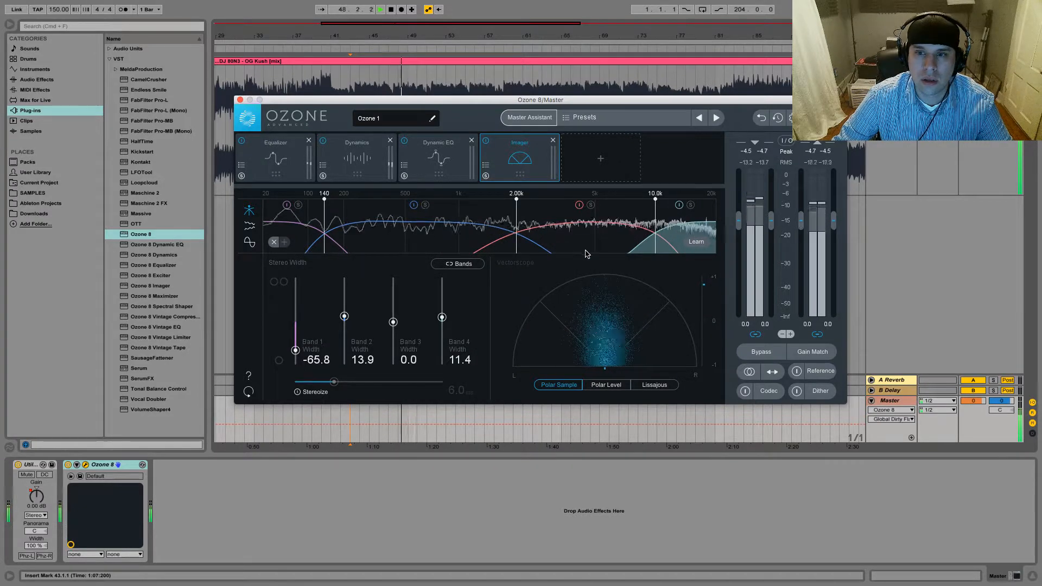
# Add an Exciter module after the Imager, solo its Band 1 and set that band's Amount to 3.2 during playback.
pyautogui.click(600, 161)
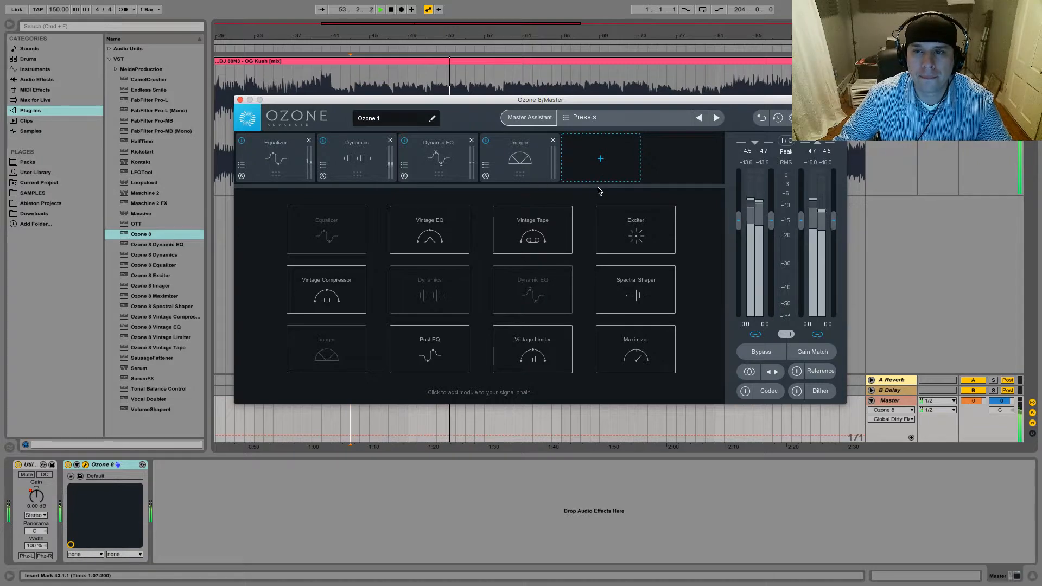
pyautogui.click(625, 235)
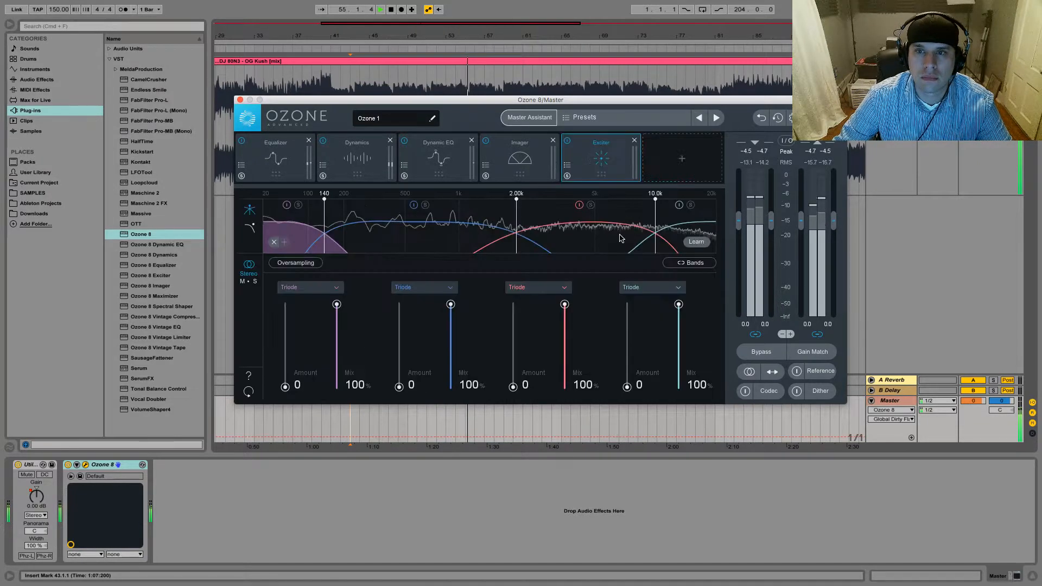
pyautogui.click(299, 205)
pyautogui.moveTo(285, 386)
pyautogui.mouseDown()
pyautogui.moveTo(285, 330)
pyautogui.moveTo(285, 370)
pyautogui.mouseUp()
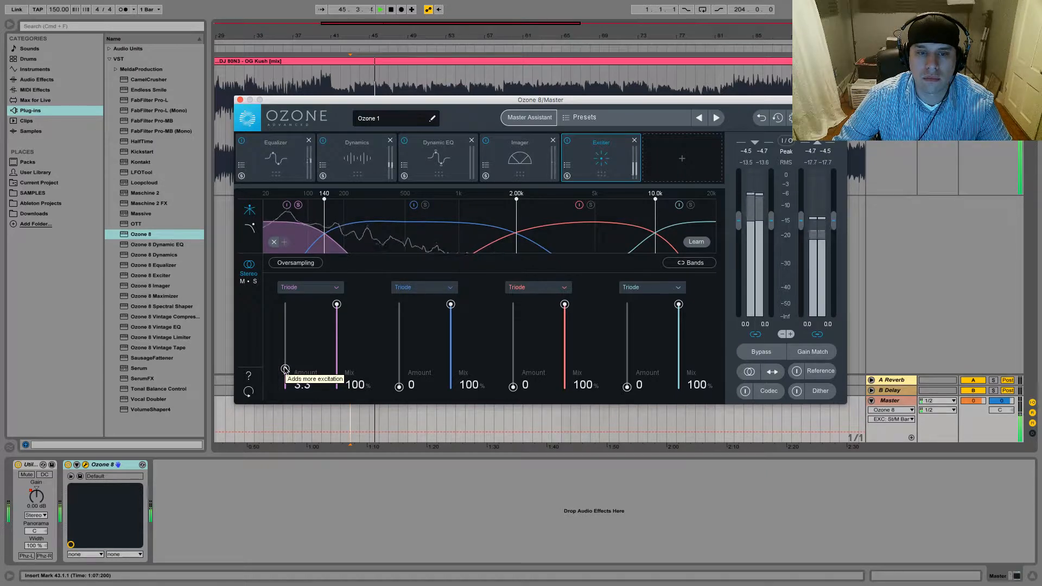
# Solo Exciter Band 2 instead of Band 1 and try its Amount at 13.9 while playing from bar 43.
pyautogui.click(426, 207)
pyautogui.press('space')
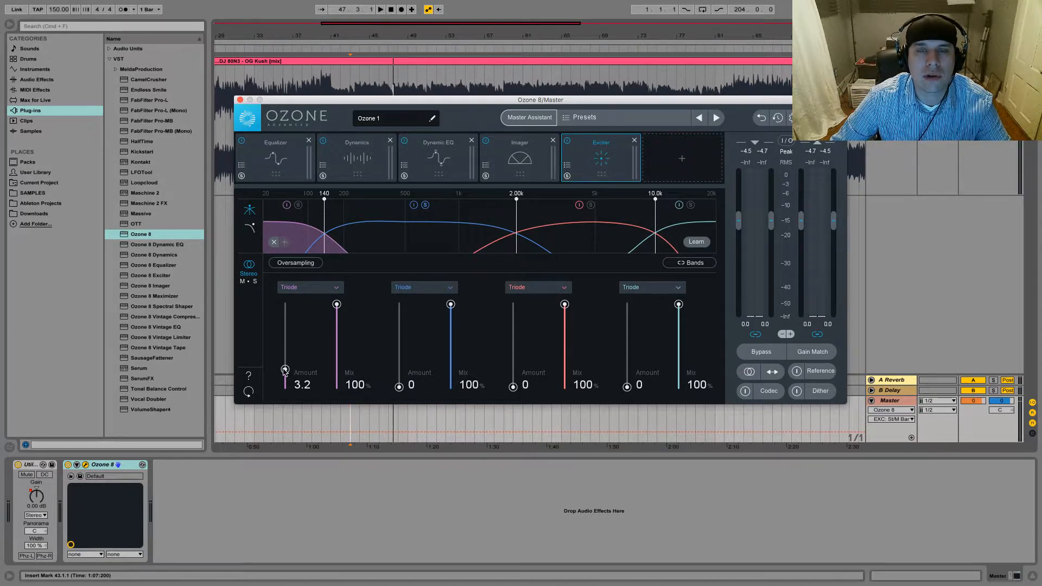
pyautogui.press('space')
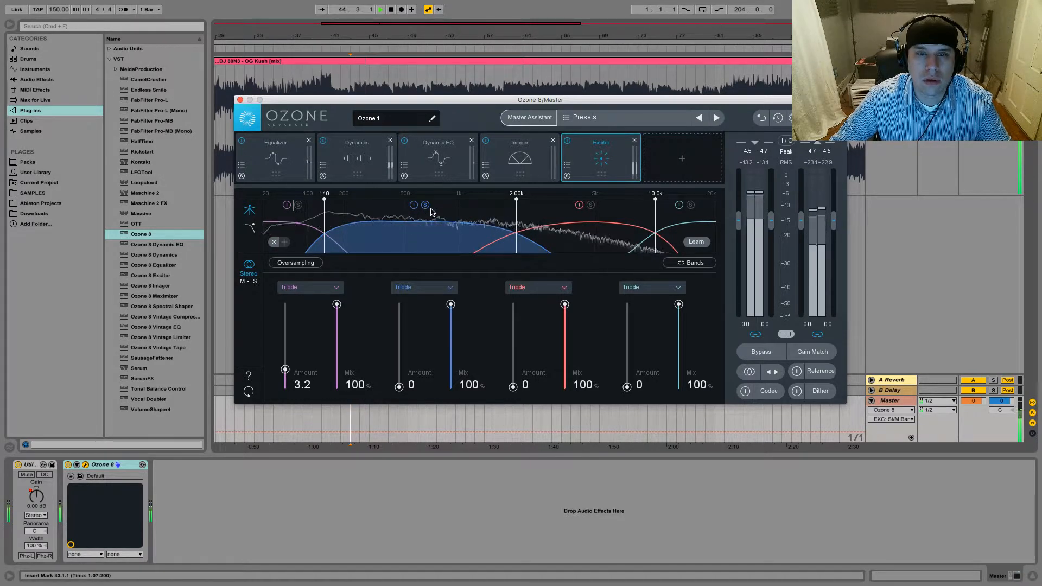
pyautogui.moveTo(399, 386); pyautogui.dragTo(397, 318)
pyautogui.press('space')
pyautogui.press('space')
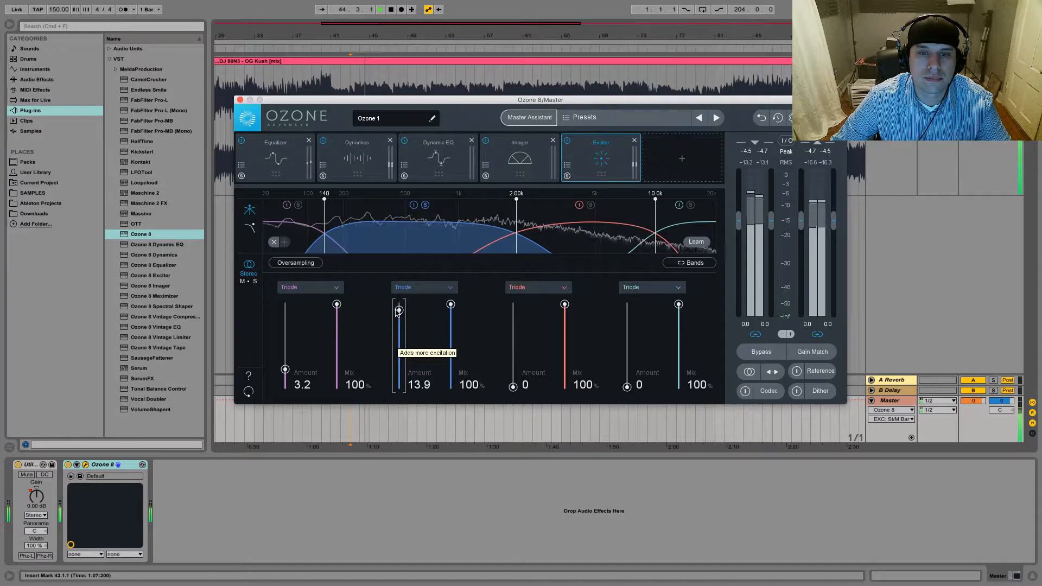
# Reduce the Exciter Band 2 Amount to 4.0 while listening from bar 43, ending with playback stopped.
pyautogui.moveTo(396, 320); pyautogui.dragTo(399, 364)
pyautogui.press('space')
pyautogui.press('space')
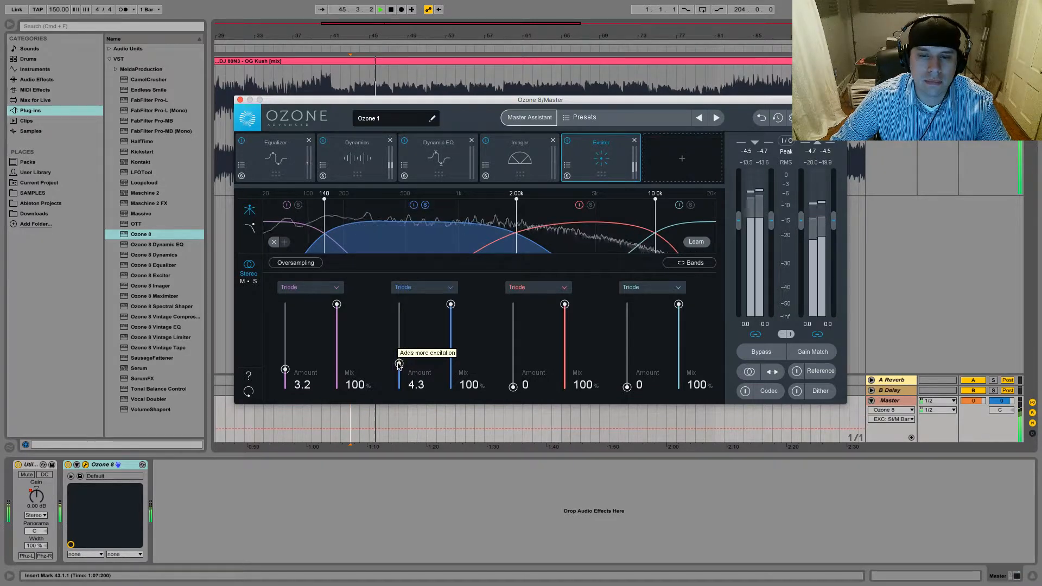
pyautogui.press('space')
# Solo Exciter Band 3 and set its Amount to 4.5 while playing from bar 43.
pyautogui.click(590, 204)
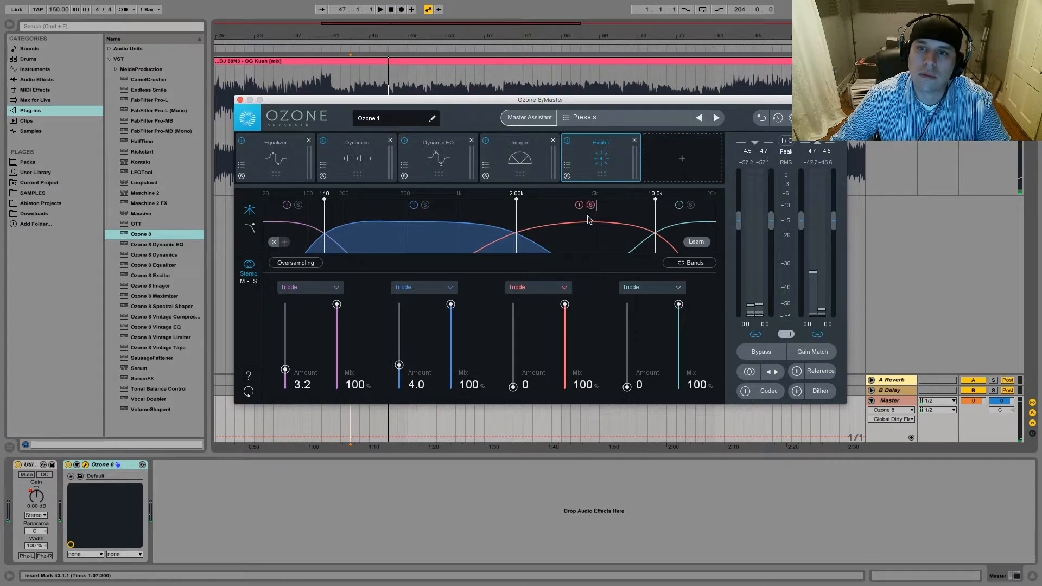
pyautogui.press('space')
pyautogui.moveTo(513, 387); pyautogui.dragTo(510, 363)
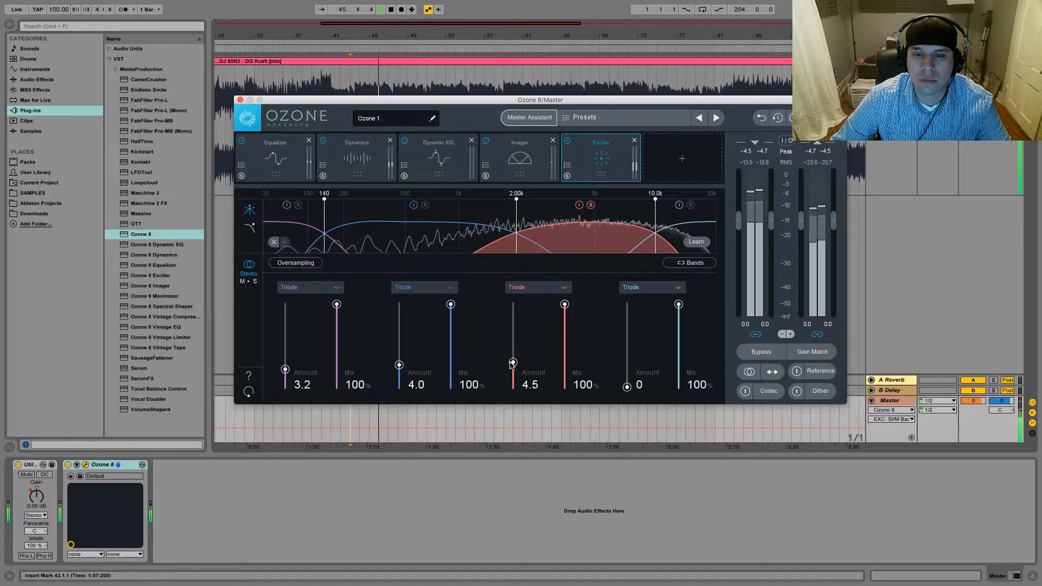
# Solo Exciter Band 4 instead of Band 3 and set its Amount to 5.4 during playback.
pyautogui.click(590, 204)
pyautogui.click(690, 205)
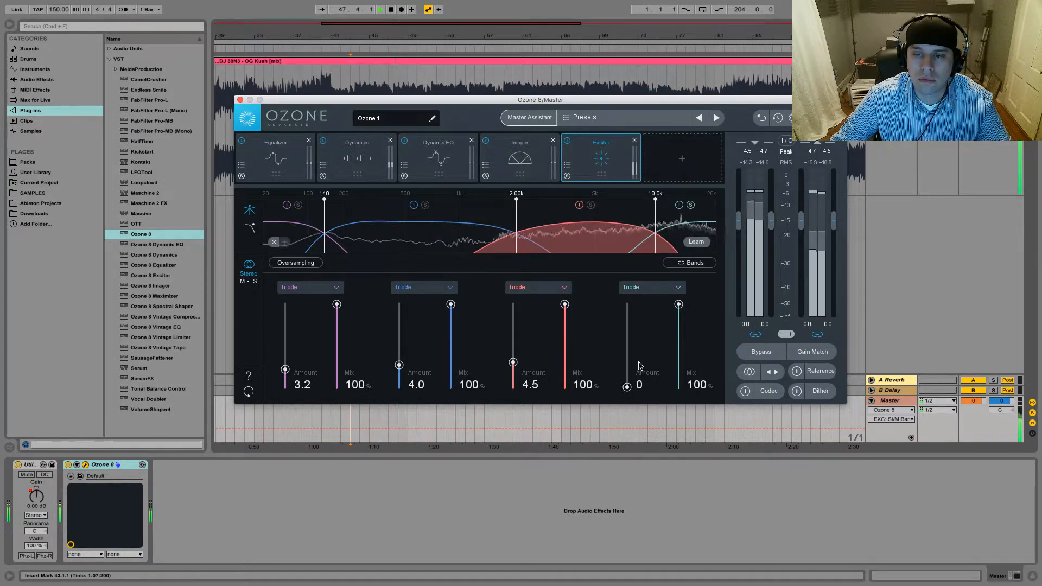
pyautogui.moveTo(627, 387); pyautogui.dragTo(616, 359)
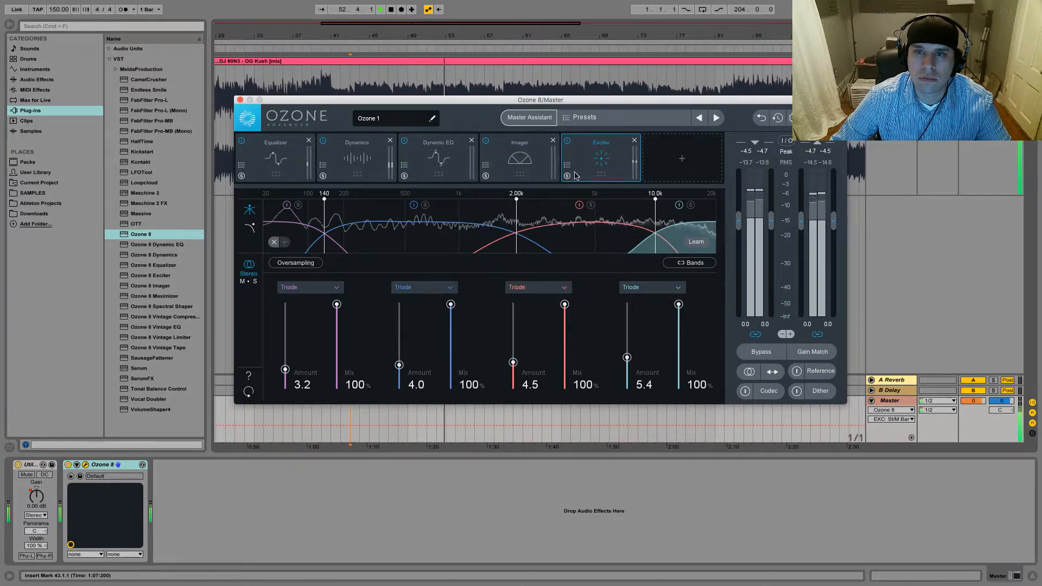
# Add a Maximizer module after the Exciter and set its mode to IRC IV with the Transient style.
pyautogui.click(687, 162)
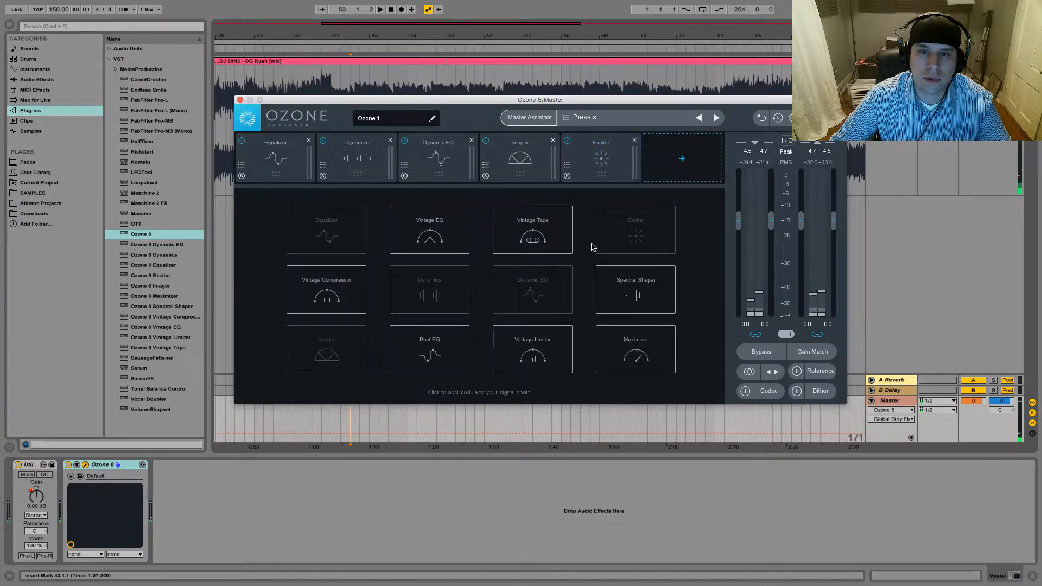
pyautogui.click(636, 341)
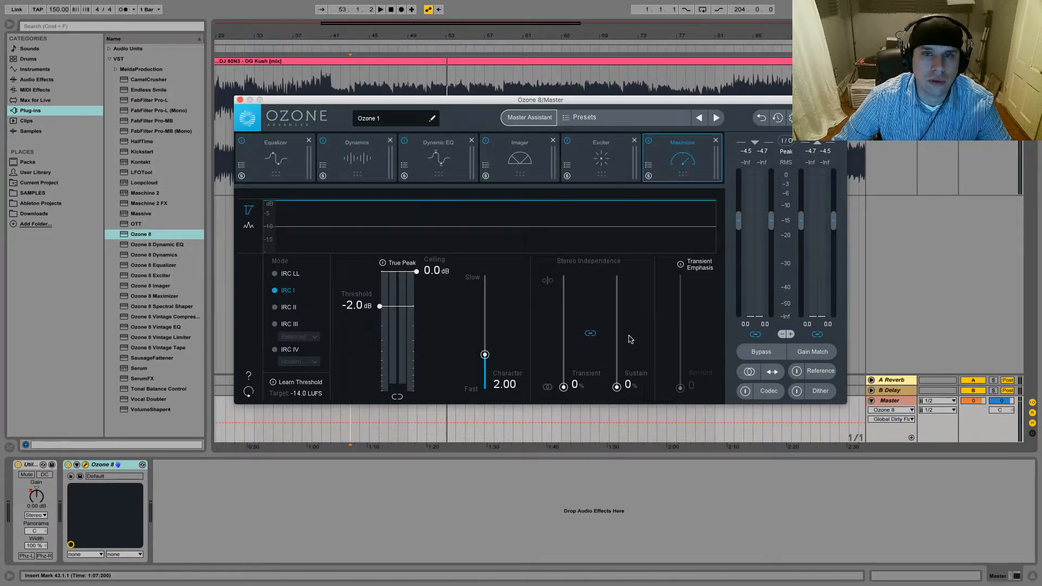
pyautogui.click(274, 350)
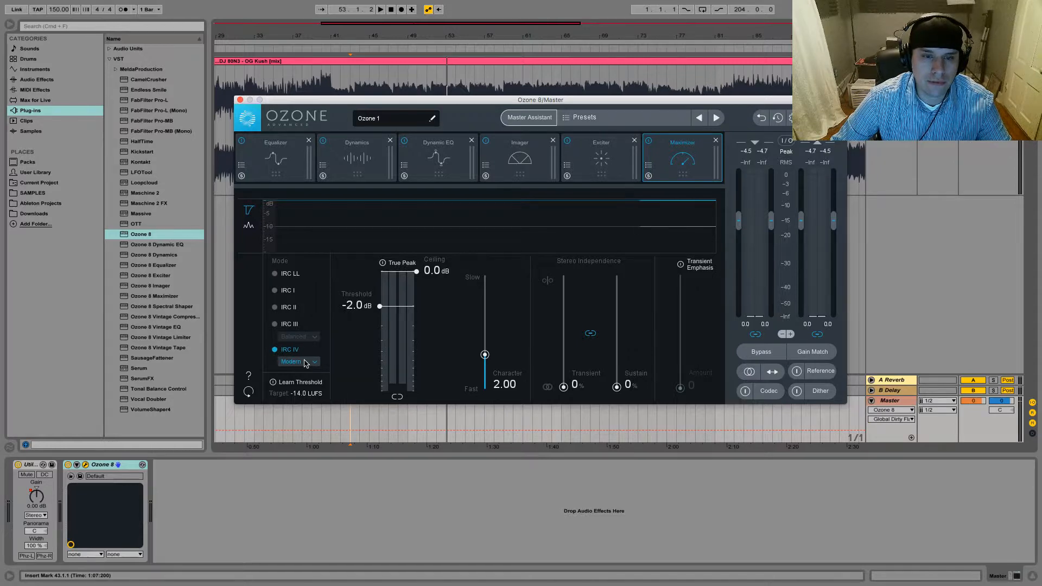
pyautogui.click(306, 362)
pyautogui.click(293, 399)
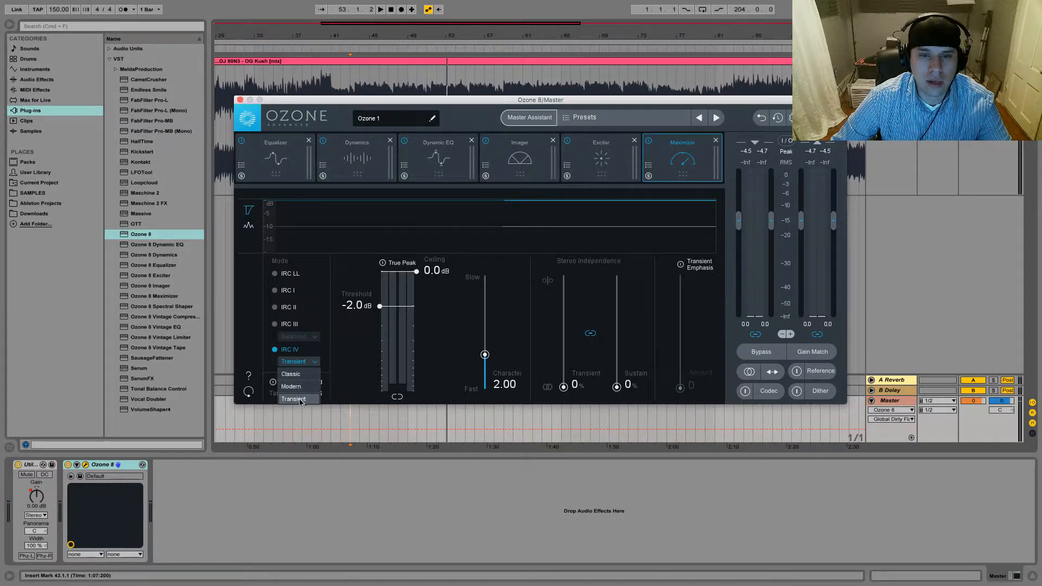
# Set the Maximizer's Character to 0.25 and play a short passage from bar 43.
pyautogui.moveTo(484, 356); pyautogui.dragTo(485, 384)
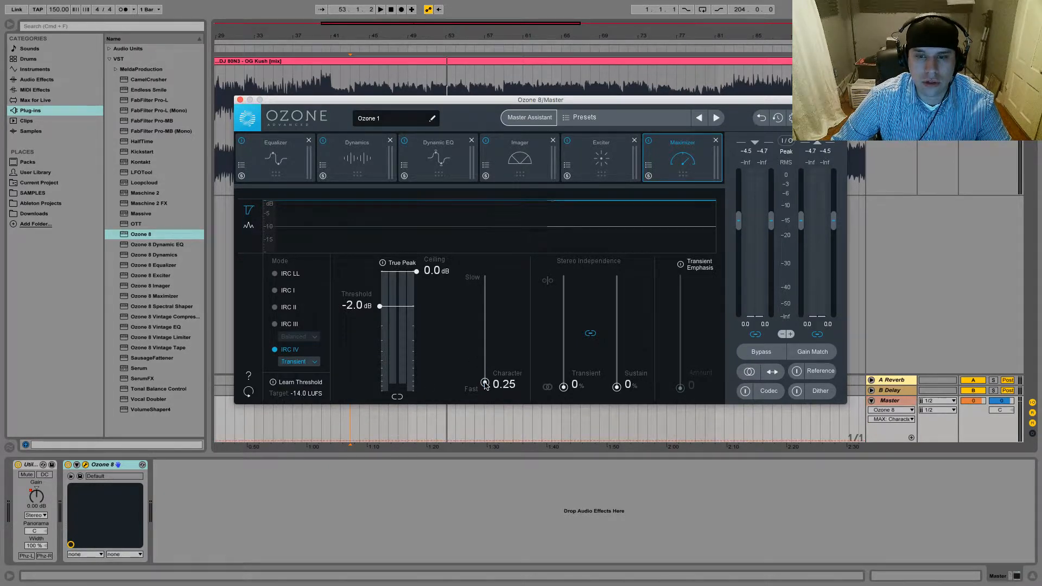
pyautogui.press('space')
pyautogui.press('space')
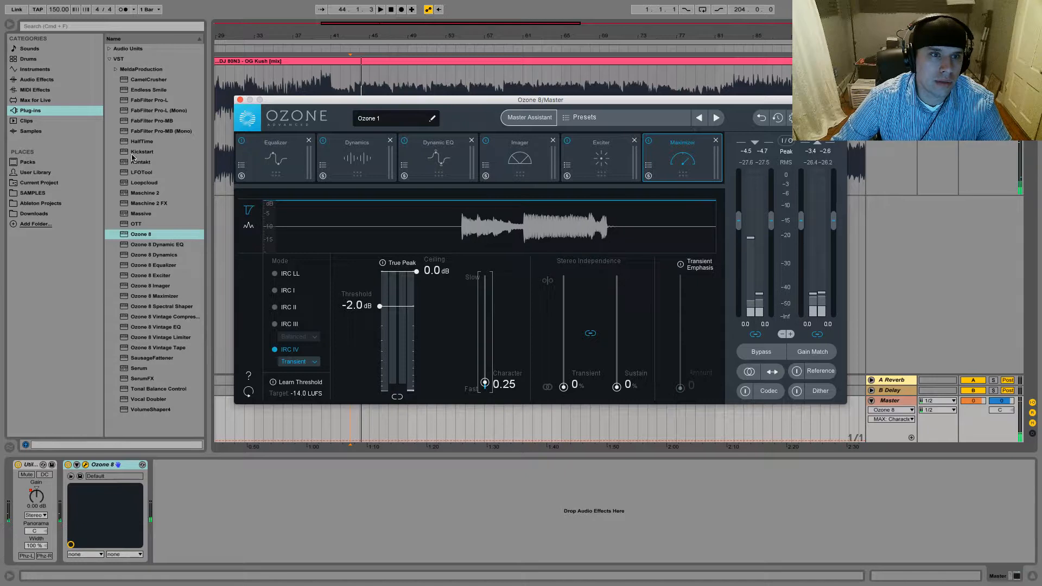
# Add FabFilter Pro-L after Ozone 8 on the Master and arrange the two plug-in windows side by side.
pyautogui.click(144, 103)
pyautogui.moveTo(144, 104); pyautogui.dragTo(197, 483)
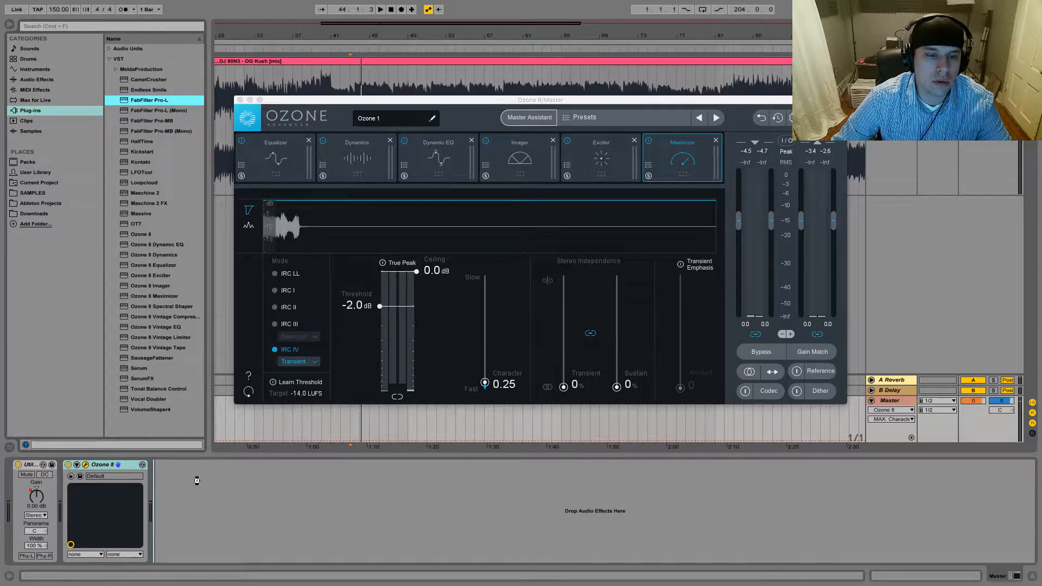
pyautogui.moveTo(473, 110); pyautogui.dragTo(897, 101)
pyautogui.moveTo(578, 104); pyautogui.dragTo(378, 89)
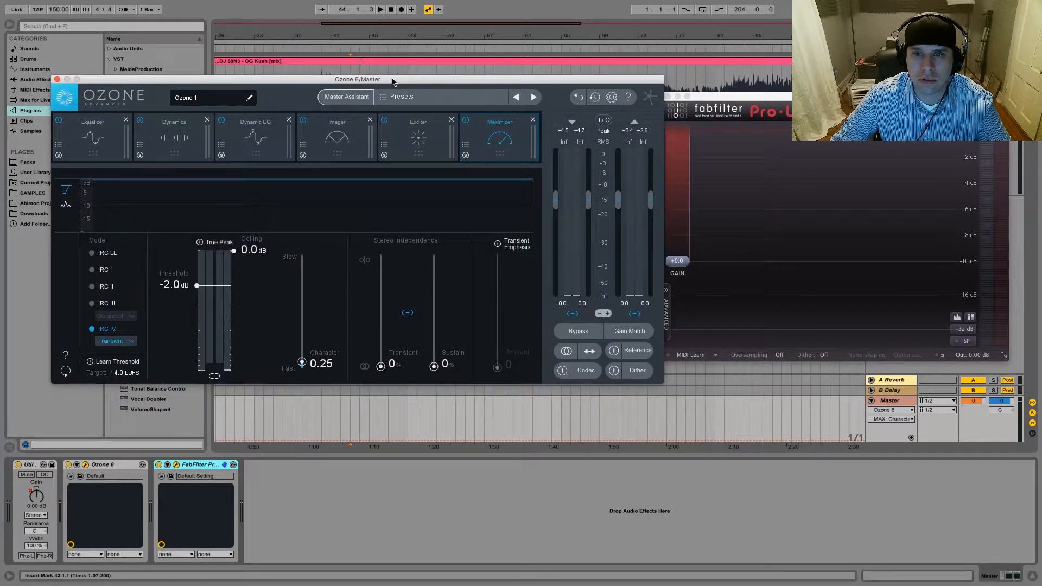
pyautogui.press('space')
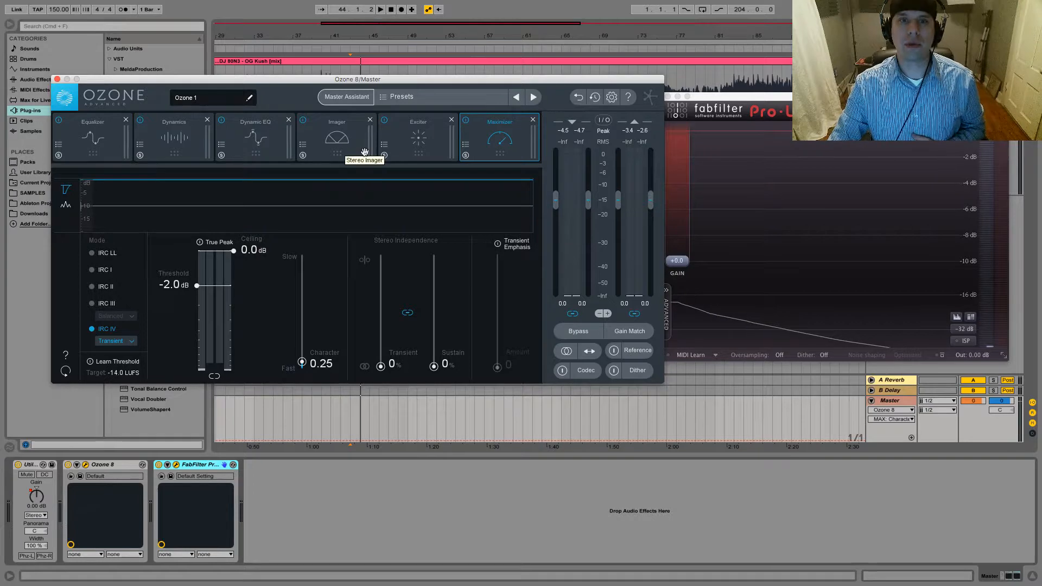
pyautogui.click(706, 95)
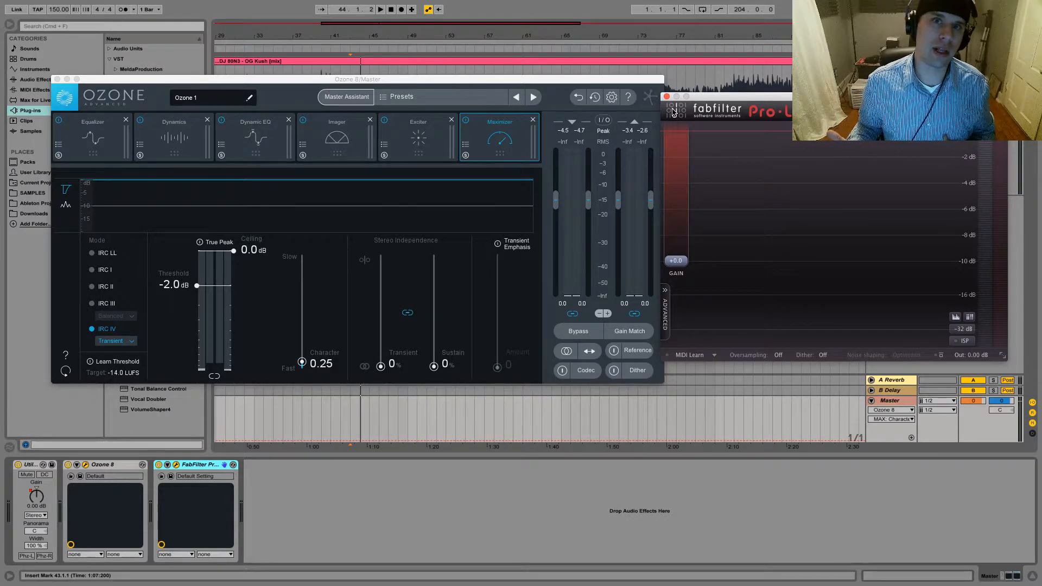
# Play from bar 43 and lower the Maximizer threshold to -6.7 dB, then stop playback.
pyautogui.press('space')
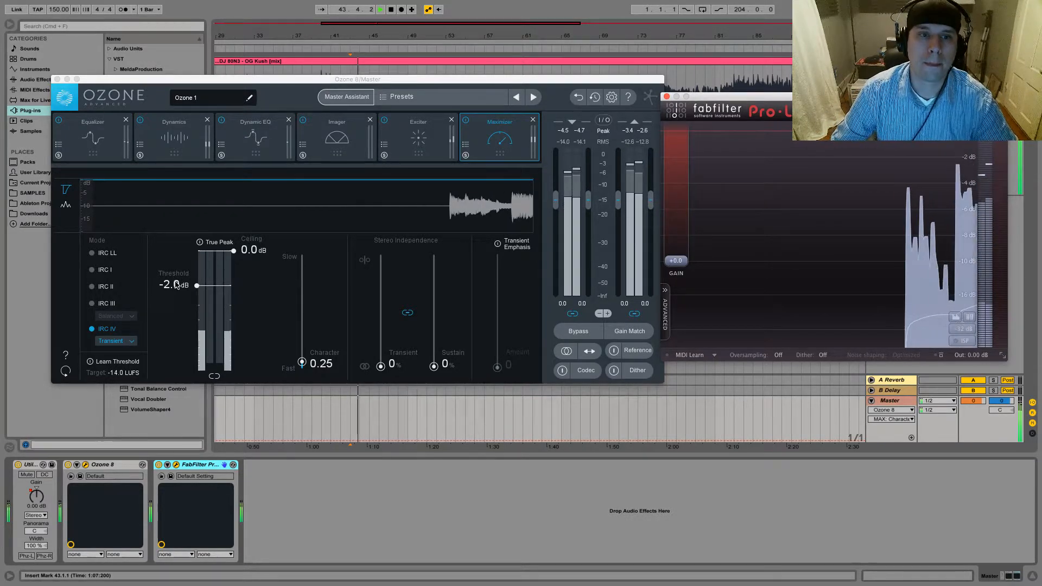
pyautogui.moveTo(197, 288); pyautogui.dragTo(198, 326)
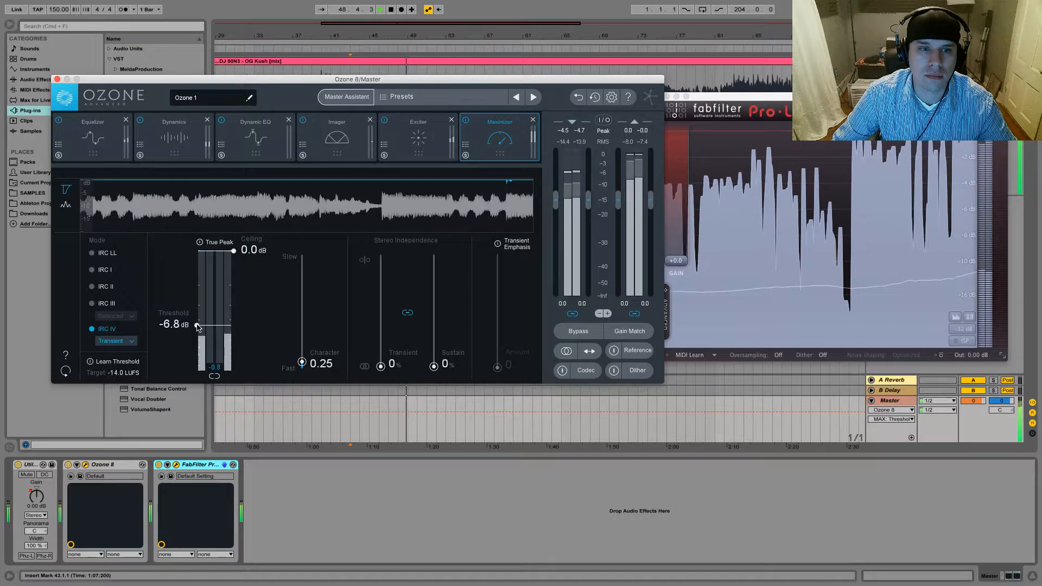
pyautogui.moveTo(196, 326); pyautogui.dragTo(197, 324)
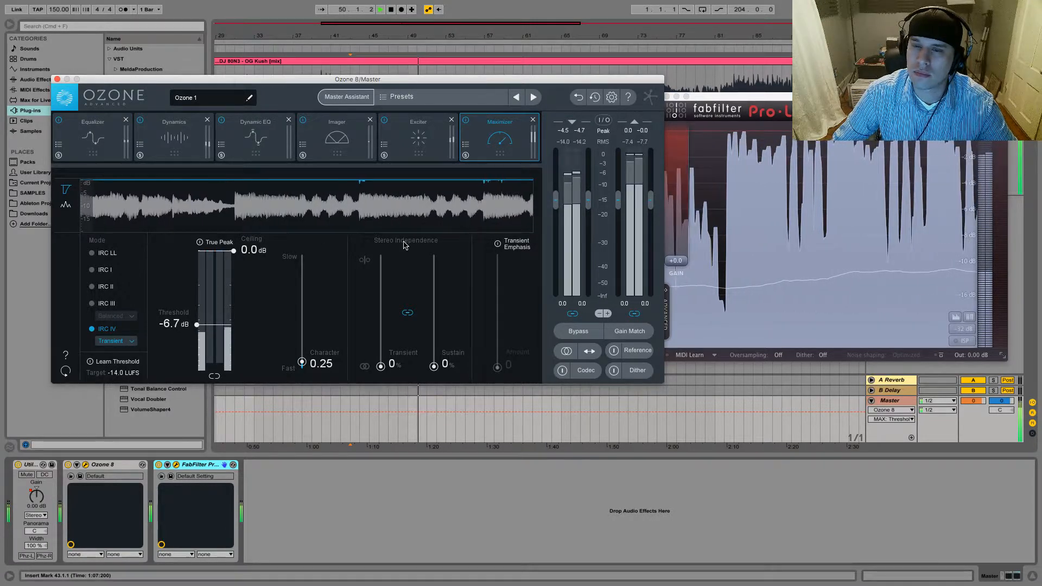
pyautogui.press('space')
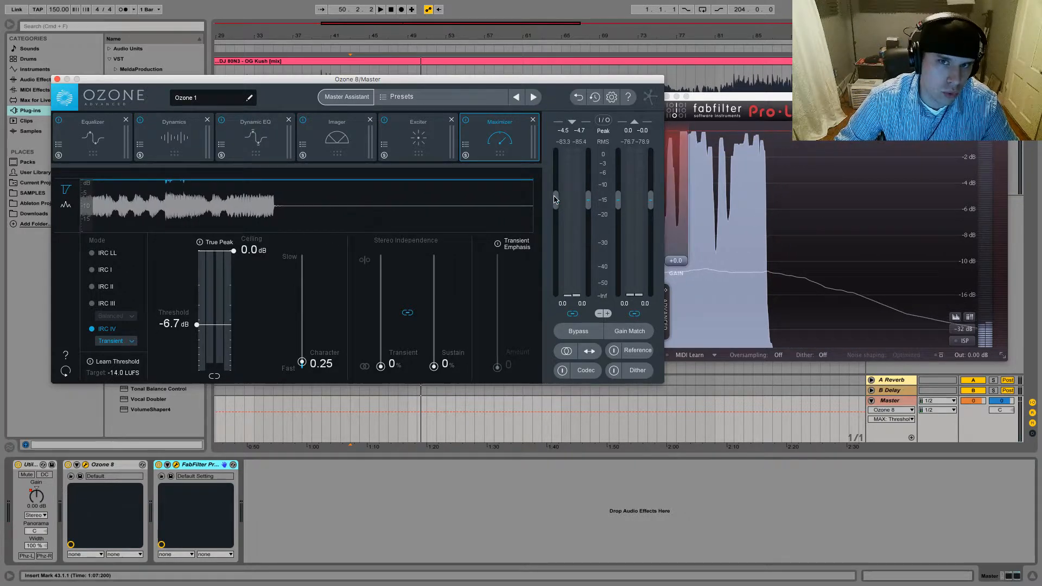
# Lower Ozone's input gain to -6.4 dB and set the Maximizer threshold to -11.9 dB while playing from bar 43.
pyautogui.moveTo(555, 204); pyautogui.dragTo(554, 218)
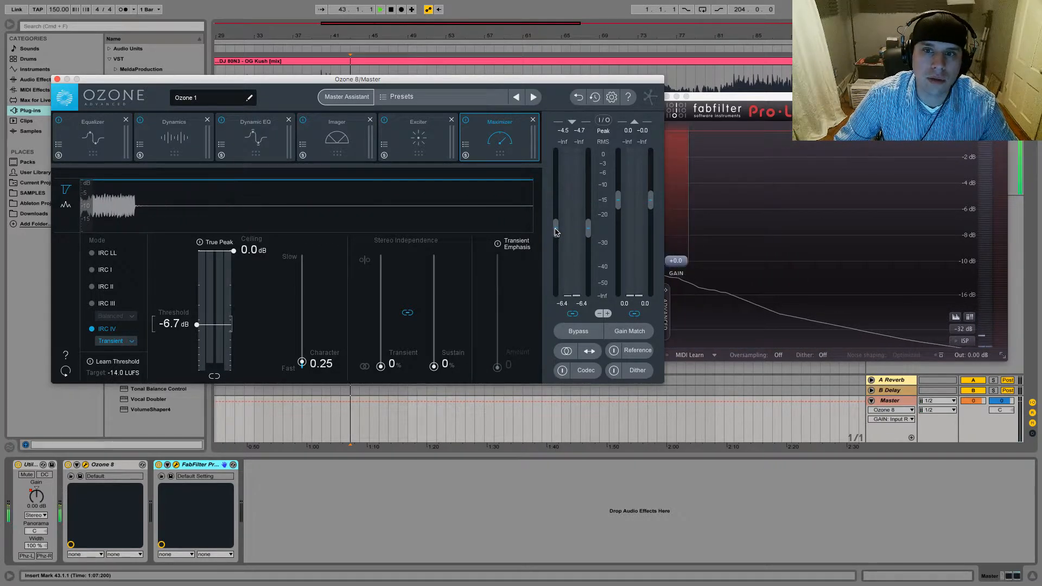
pyautogui.press('space')
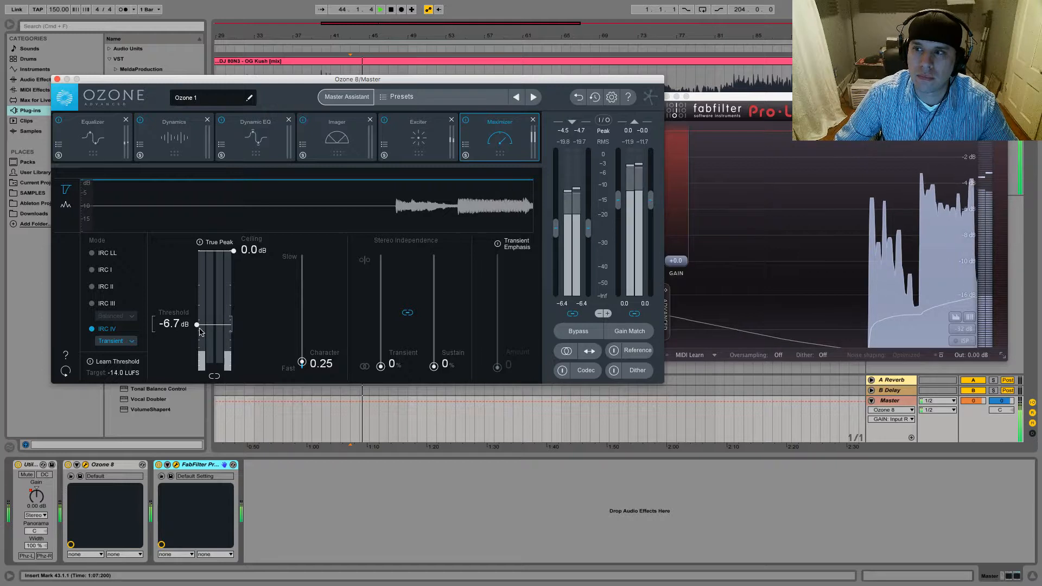
pyautogui.moveTo(196, 325); pyautogui.dragTo(198, 337)
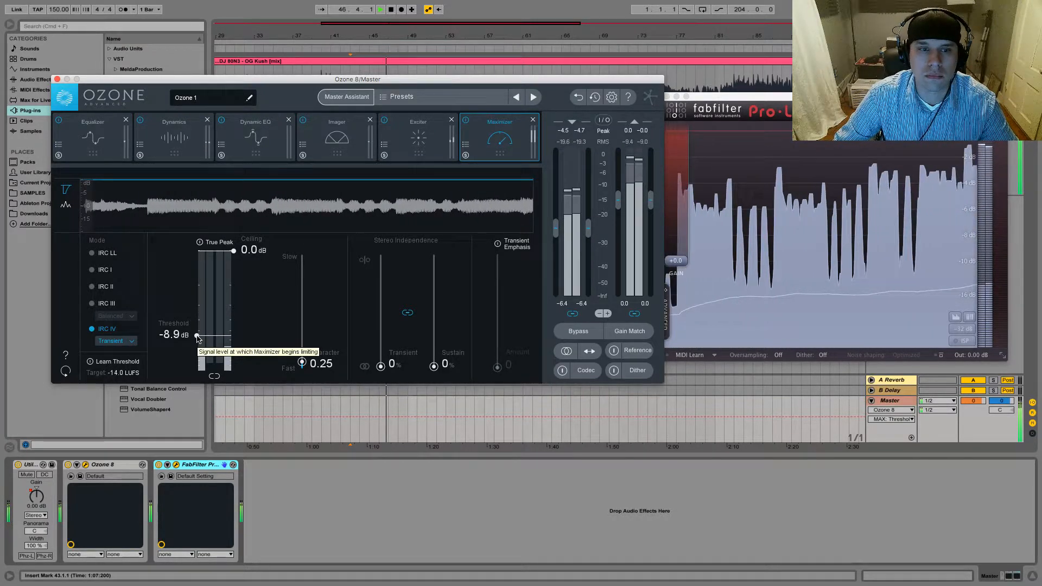
pyautogui.moveTo(197, 338); pyautogui.dragTo(197, 333)
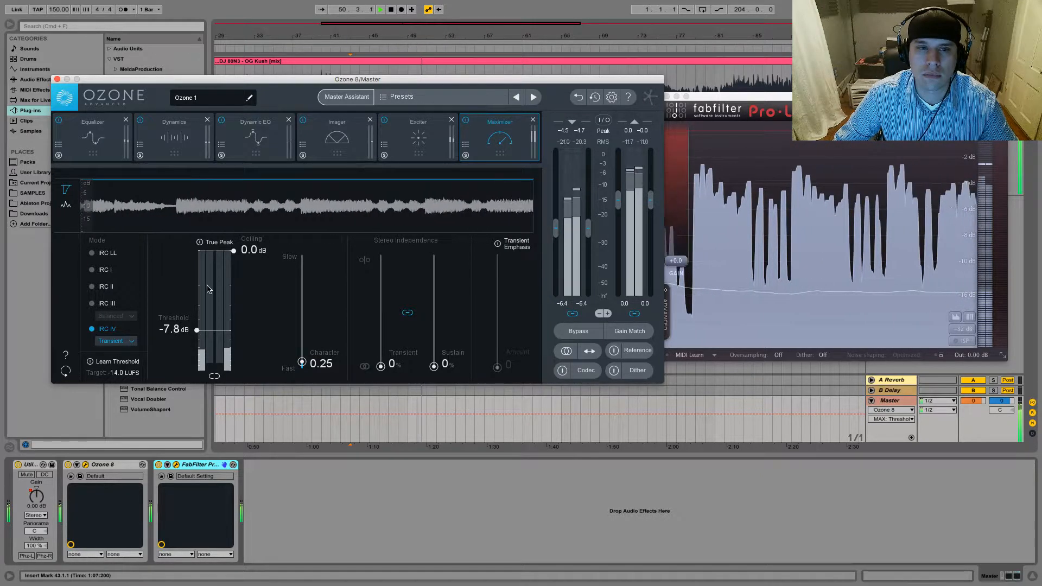
pyautogui.moveTo(195, 334); pyautogui.dragTo(198, 350)
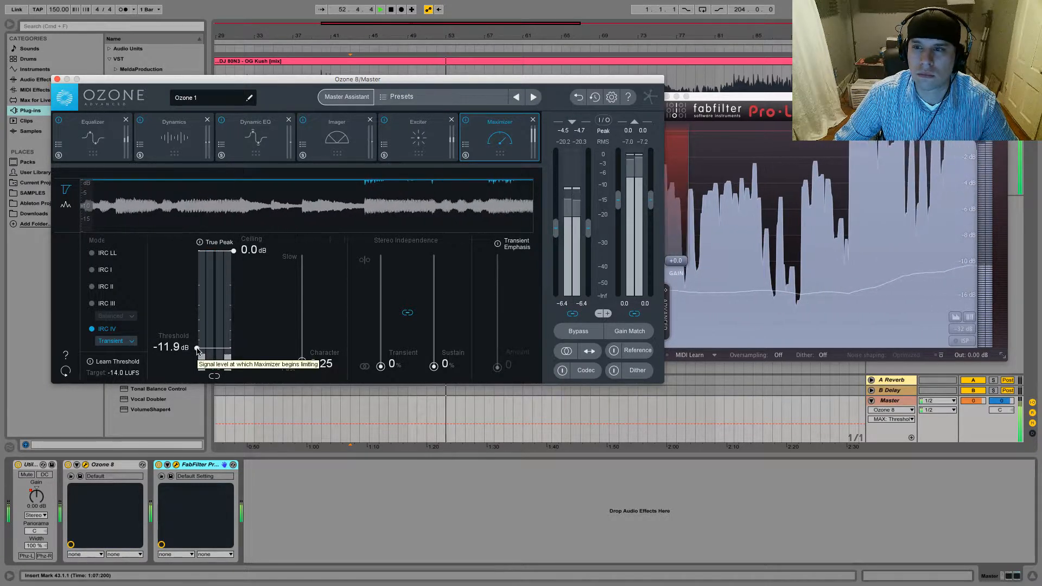
# Try Ozone's input gain at -7.0 dB and return it to 0.0 dB on both channels.
pyautogui.moveTo(556, 231); pyautogui.dragTo(555, 247)
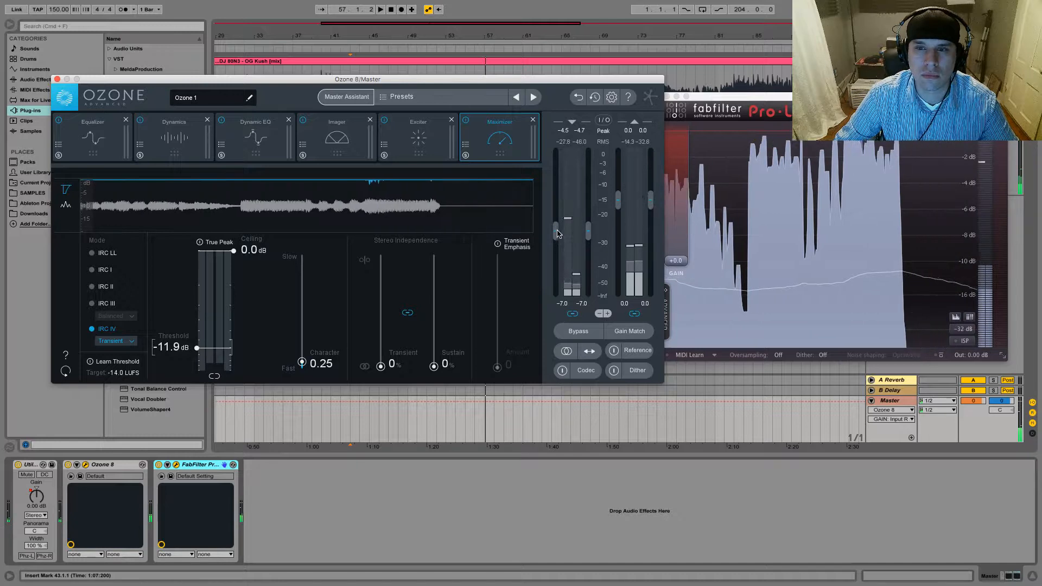
pyautogui.moveTo(558, 233); pyautogui.dragTo(559, 203)
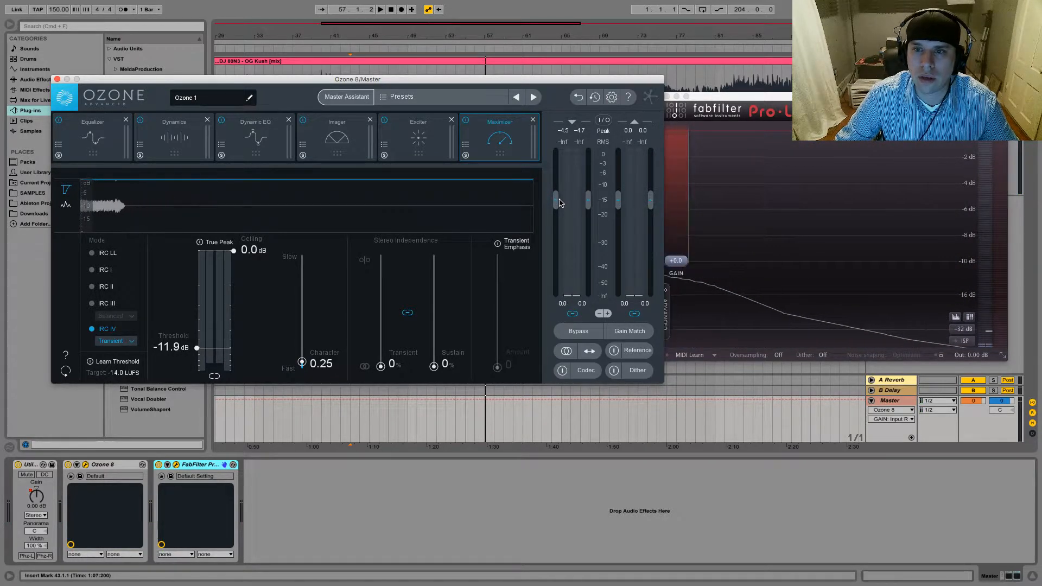
# Lower Ozone's output gain to -5.5 dB on both channels and play briefly from bar 43.
pyautogui.moveTo(618, 200); pyautogui.dragTo(604, 223)
pyautogui.press('space')
pyautogui.press('space')
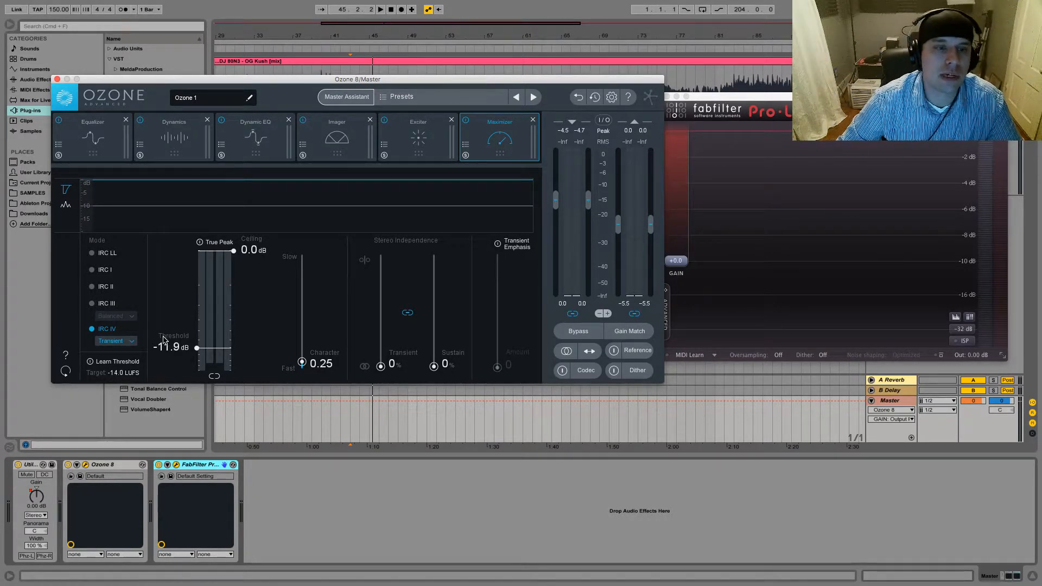
# Raise the Maximizer threshold to -2.5 dB, play from bar 43, and bring the threshold down to -7.4 dB.
pyautogui.moveTo(188, 350); pyautogui.dragTo(189, 293)
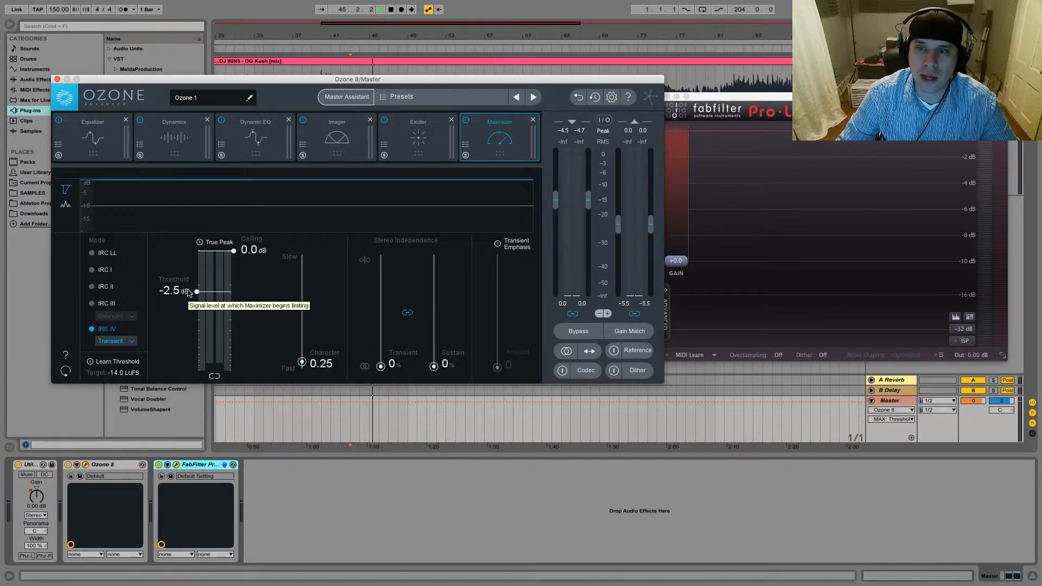
pyautogui.press('space')
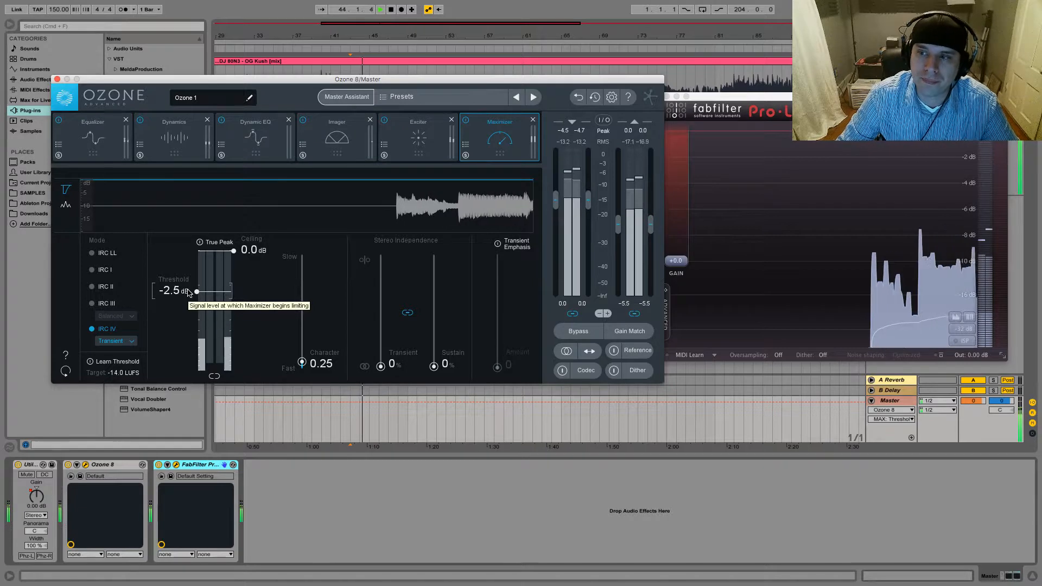
pyautogui.moveTo(188, 292); pyautogui.dragTo(193, 320)
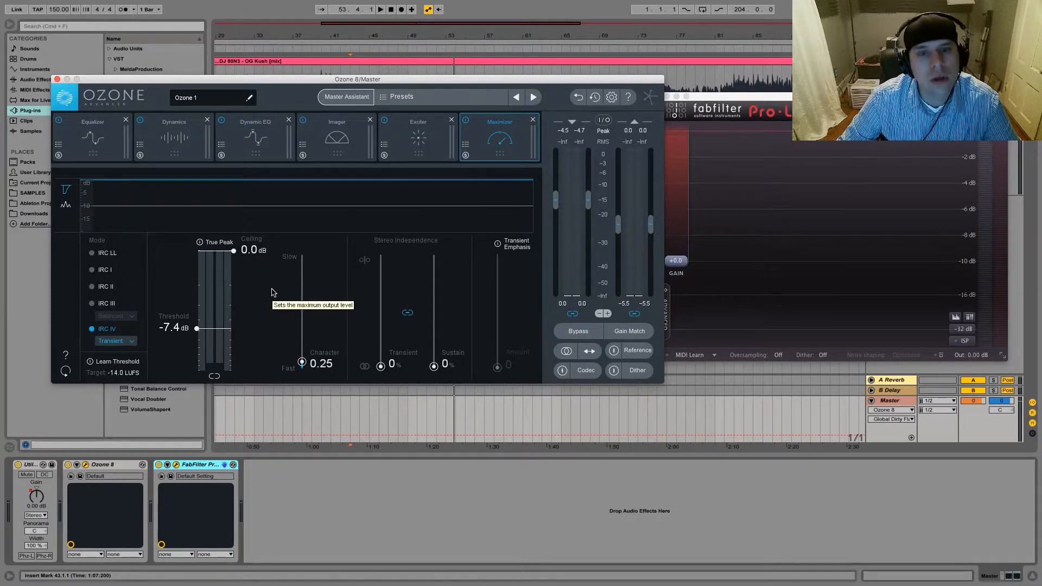
# Play from bar 43 and check the mastered signal's level in FabFilter Pro-L, then stop playback.
pyautogui.click(779, 101)
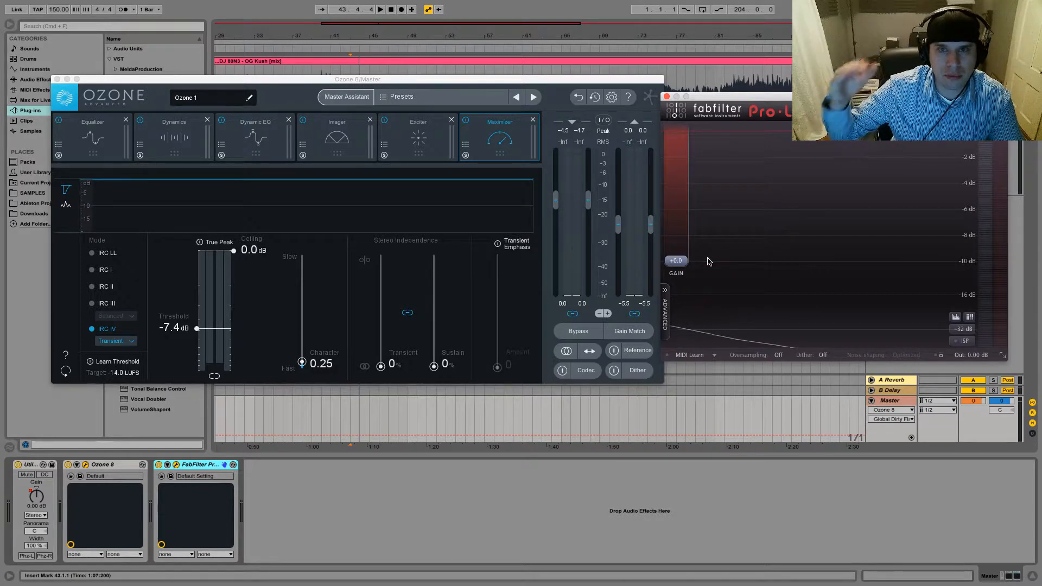
pyautogui.press('space')
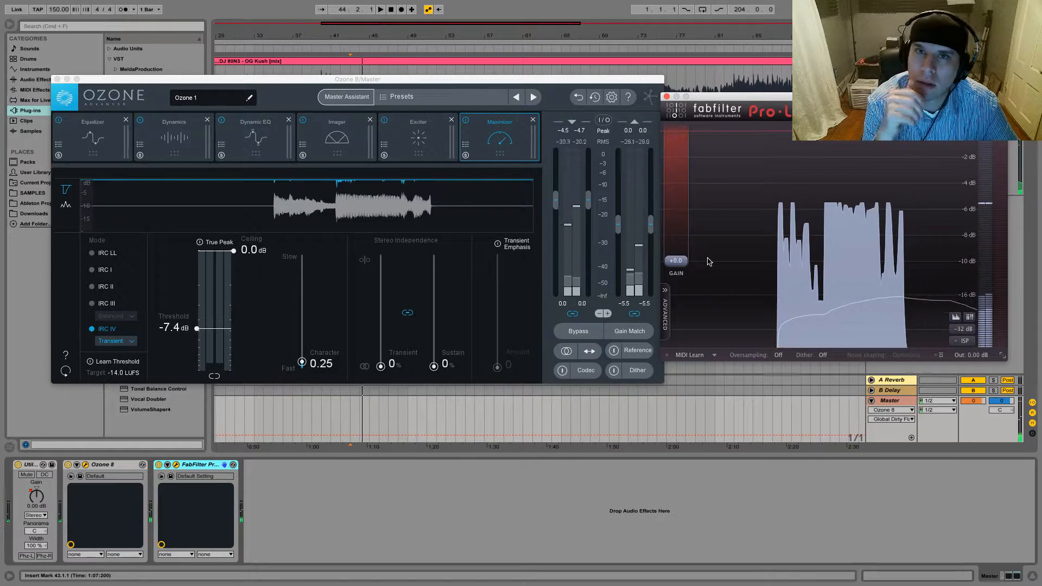
pyautogui.press('space')
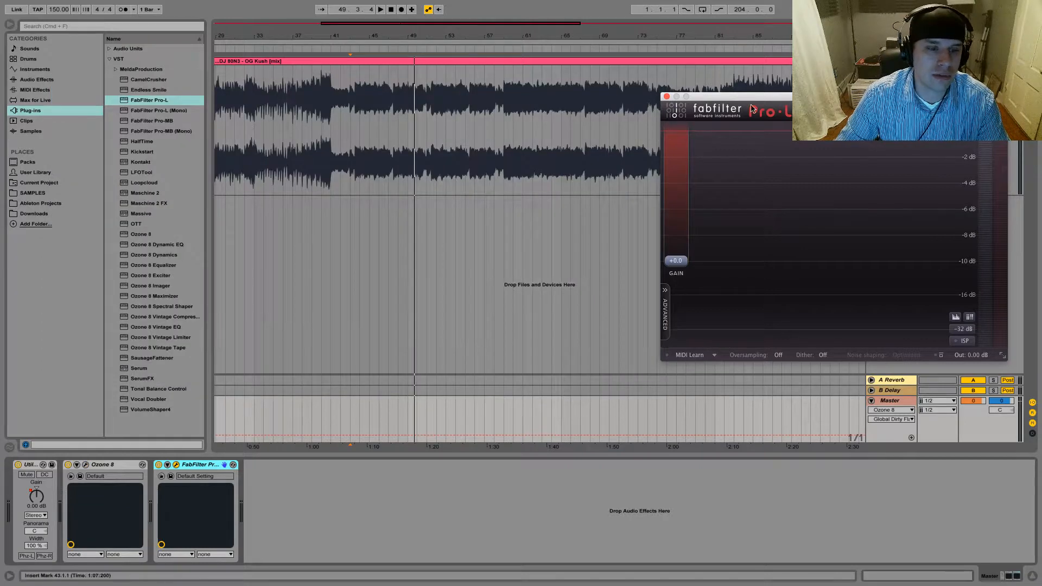
# Move the FabFilter Pro-L window clear and load its Dance & Electronica preset "Dubstep - Punchy Controlled Lows MTK".
pyautogui.moveTo(753, 106); pyautogui.dragTo(332, 153)
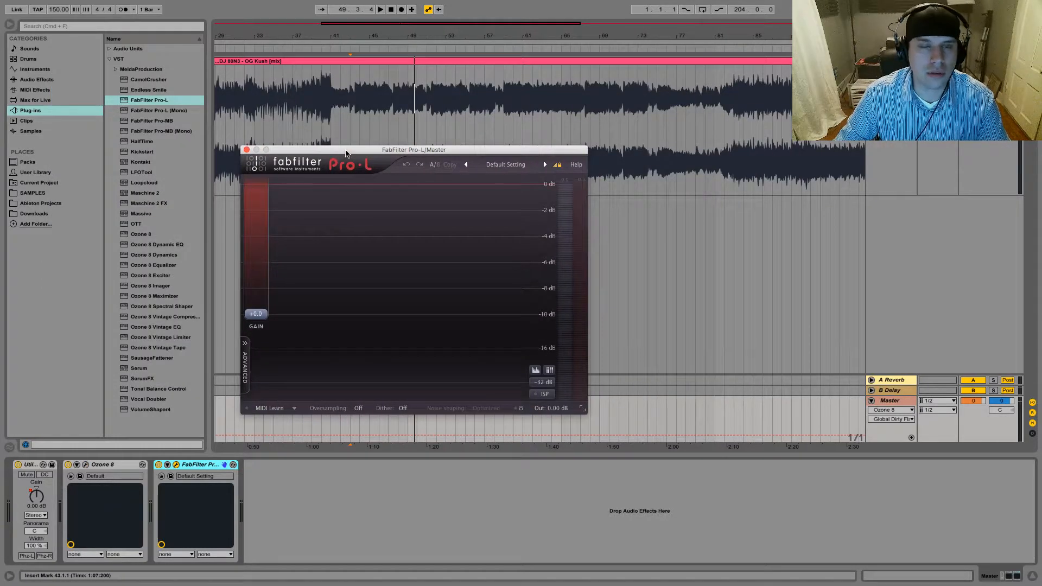
pyautogui.click(489, 165)
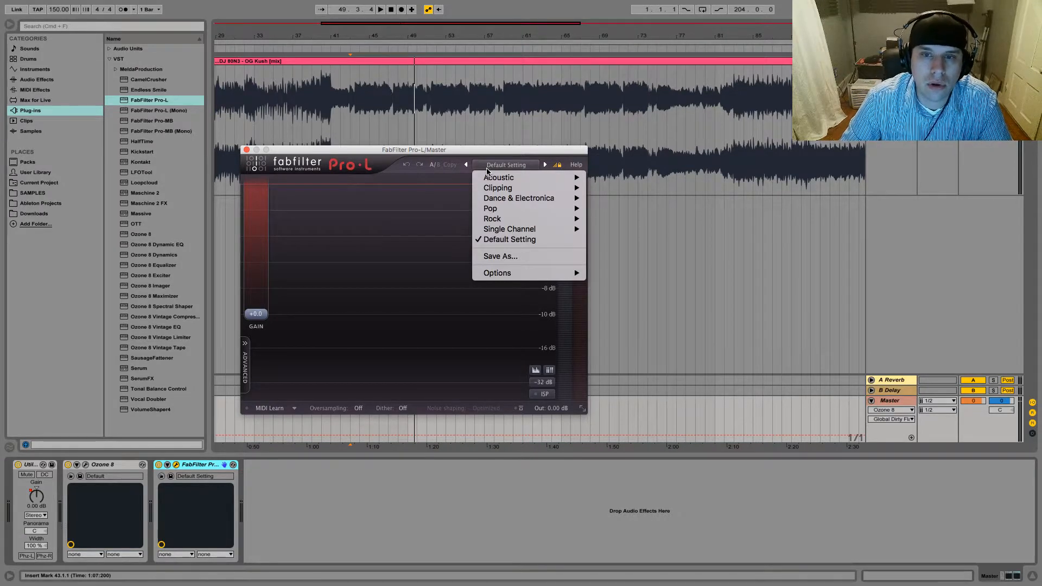
pyautogui.moveTo(501, 201)
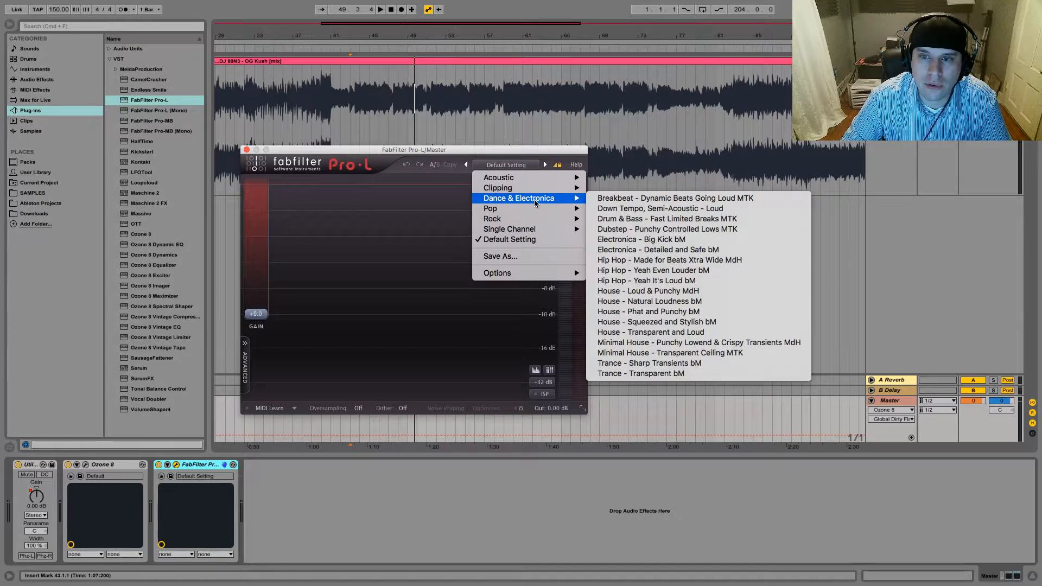
pyautogui.click(646, 229)
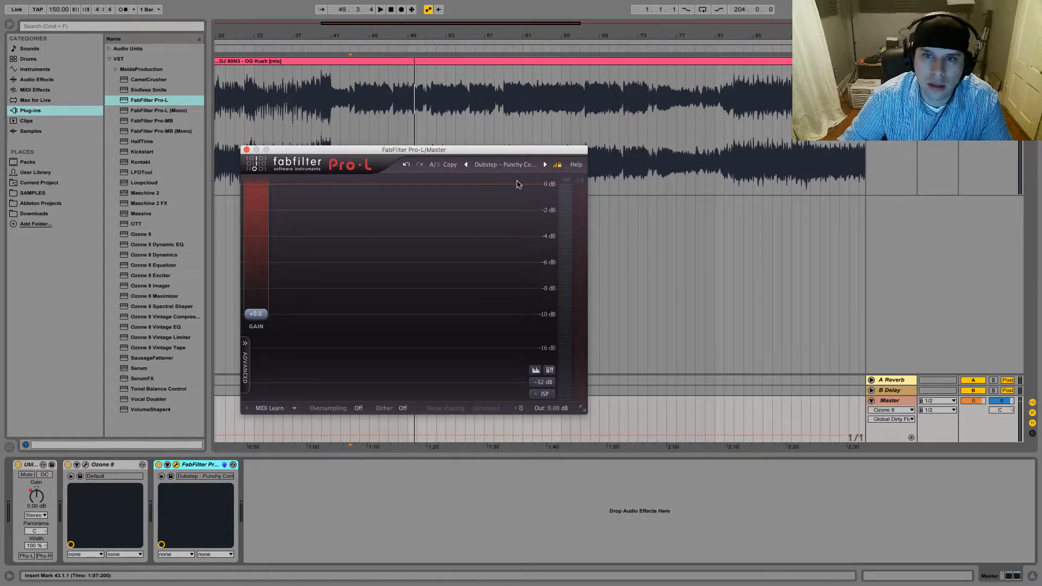
pyautogui.click(501, 166)
pyautogui.moveTo(513, 202)
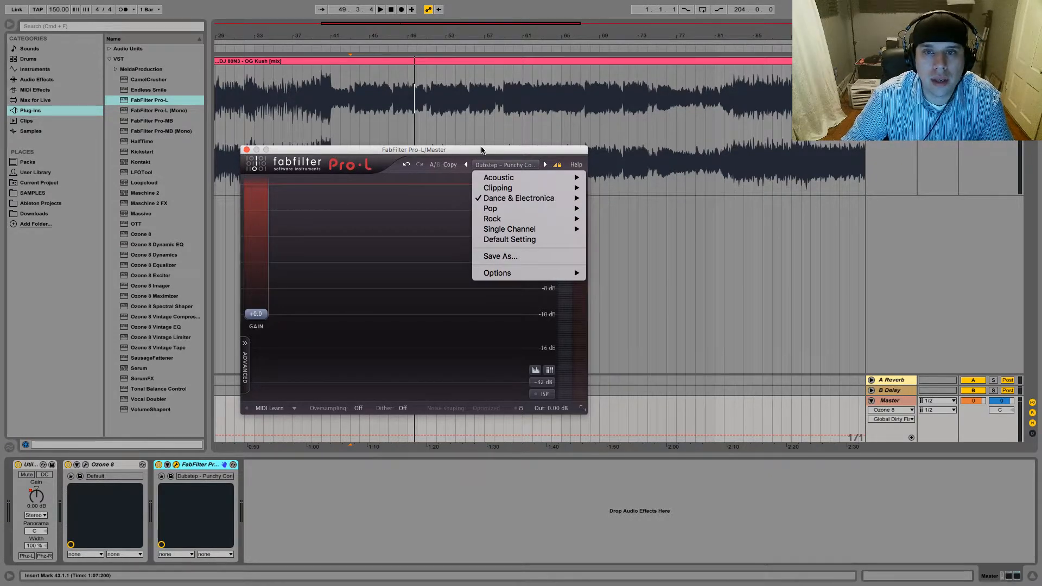
pyautogui.click(481, 150)
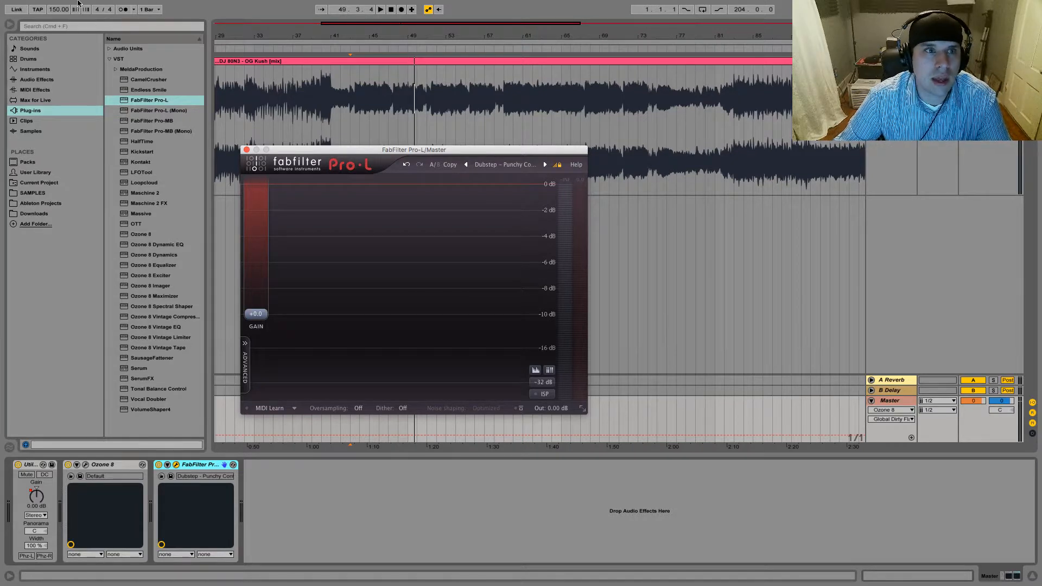
# Take Live out of full screen and arrange the Pro-L window so the OBS mixer is reachable beside it.
pyautogui.moveTo(76, 3)
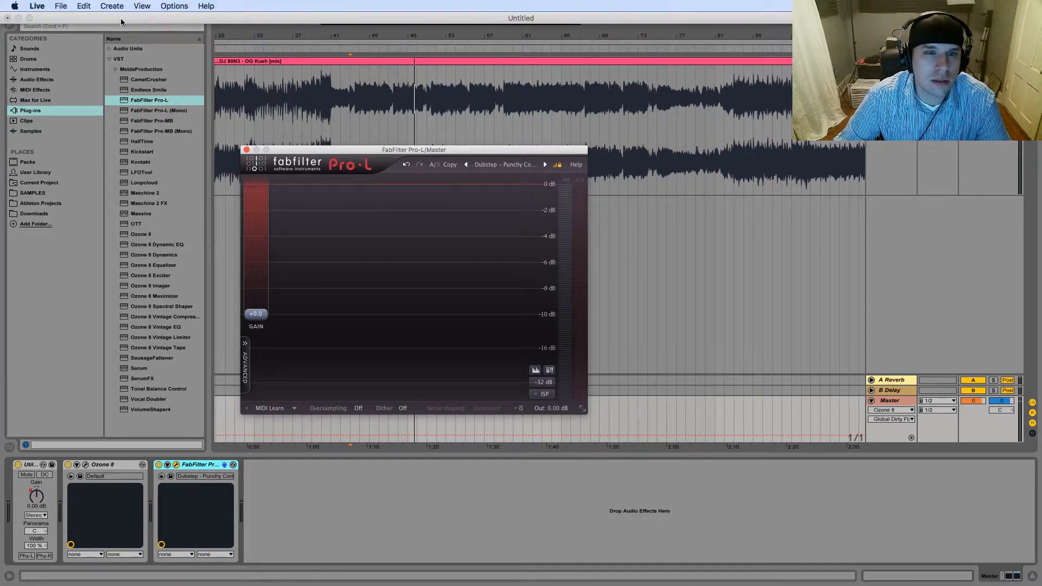
pyautogui.click(29, 19)
pyautogui.moveTo(313, 152); pyautogui.dragTo(247, 136)
pyautogui.click(878, 170)
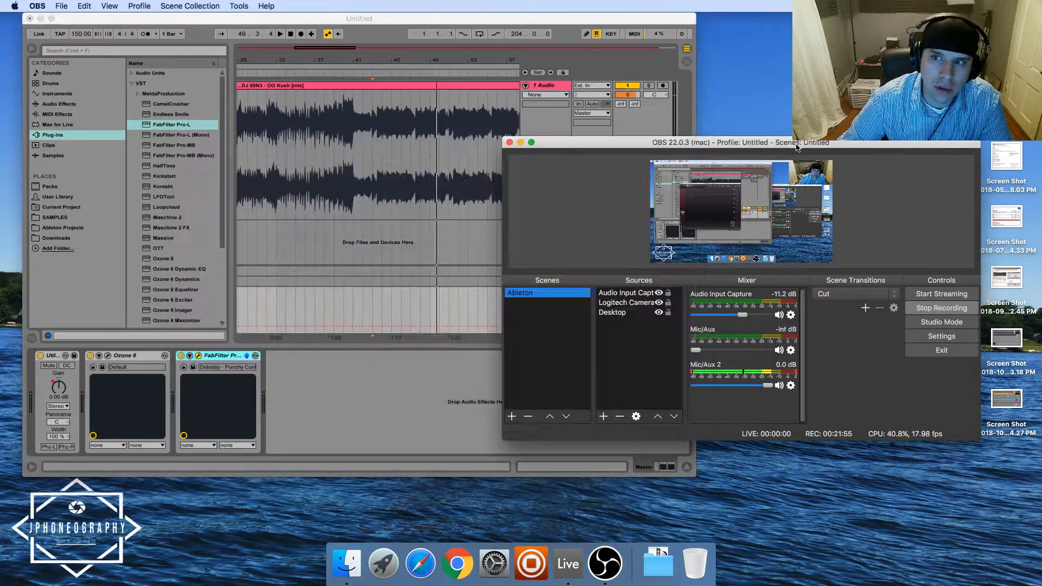
pyautogui.click(418, 16)
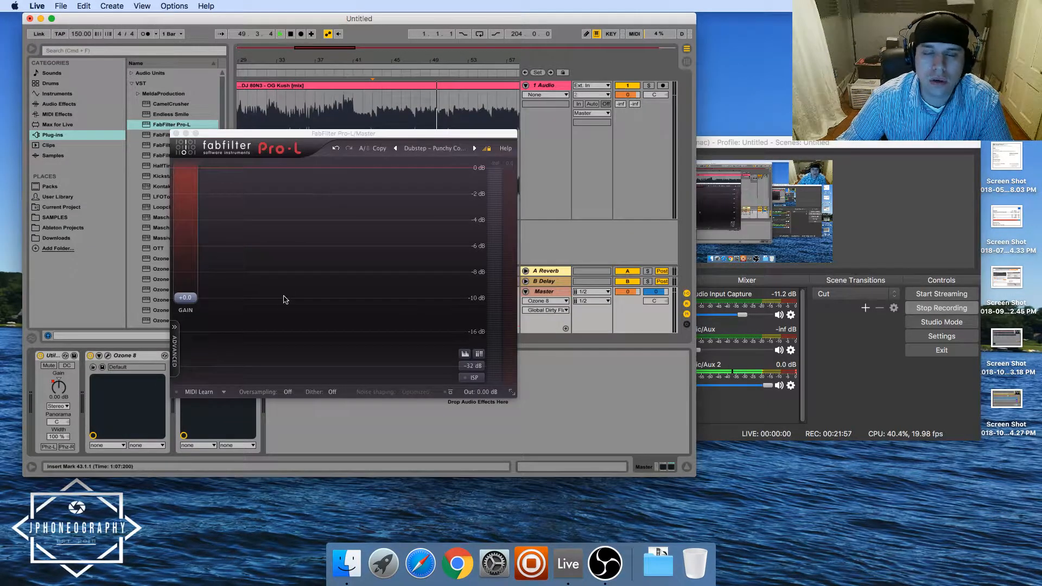
# Play from bar 43 and lower OBS's Audio Input Capture level to -23.2 dB and further to -28.1 dB.
pyautogui.press('space')
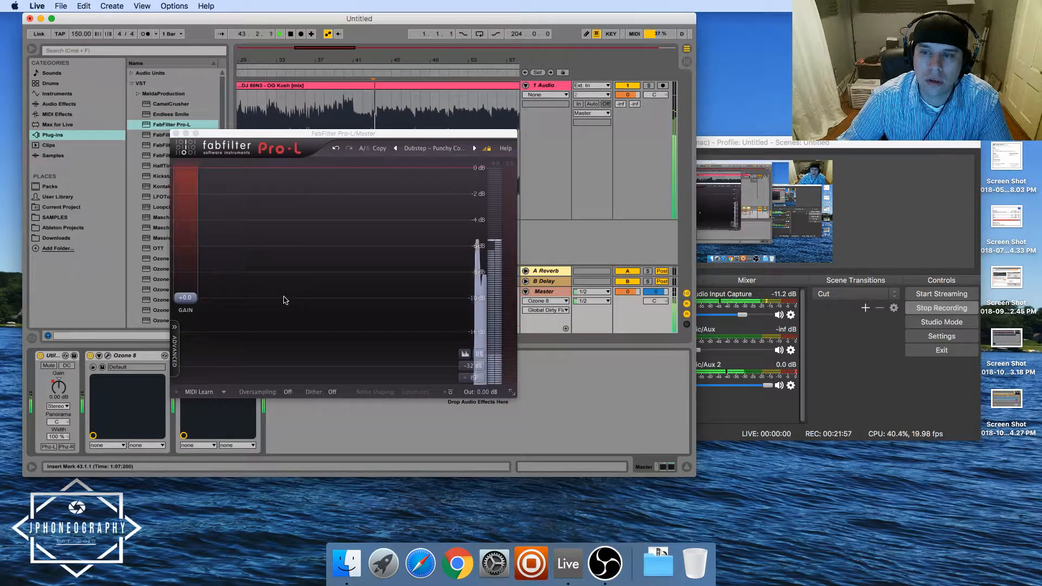
pyautogui.click(709, 150)
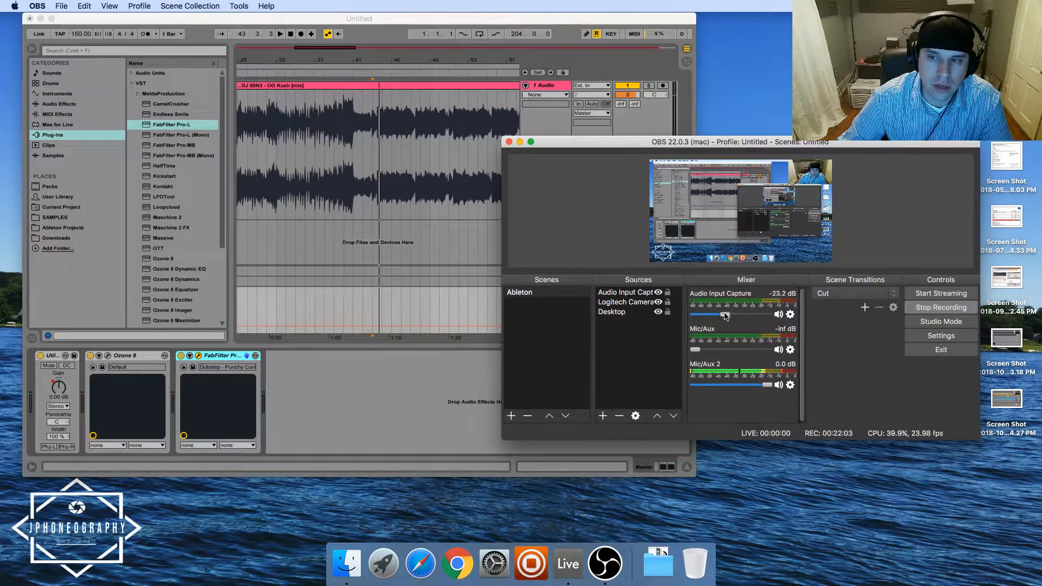
pyautogui.click(443, 50)
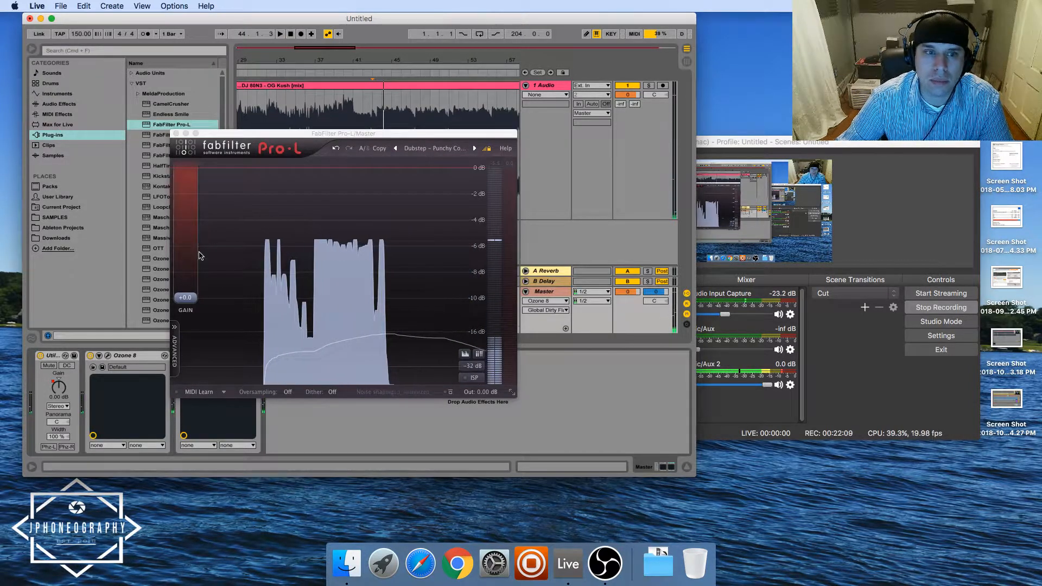
pyautogui.click(792, 145)
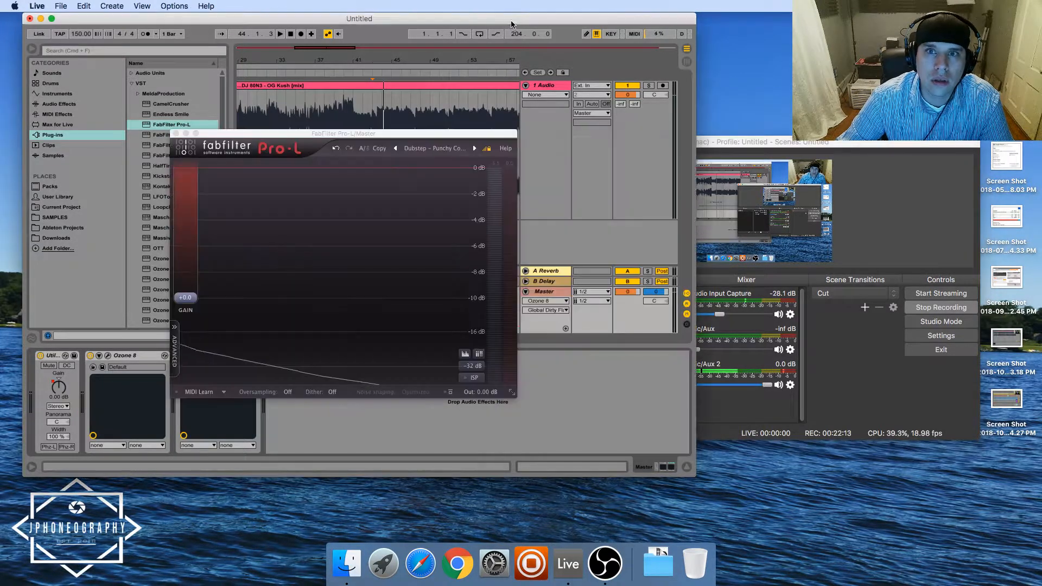
pyautogui.click(517, 30)
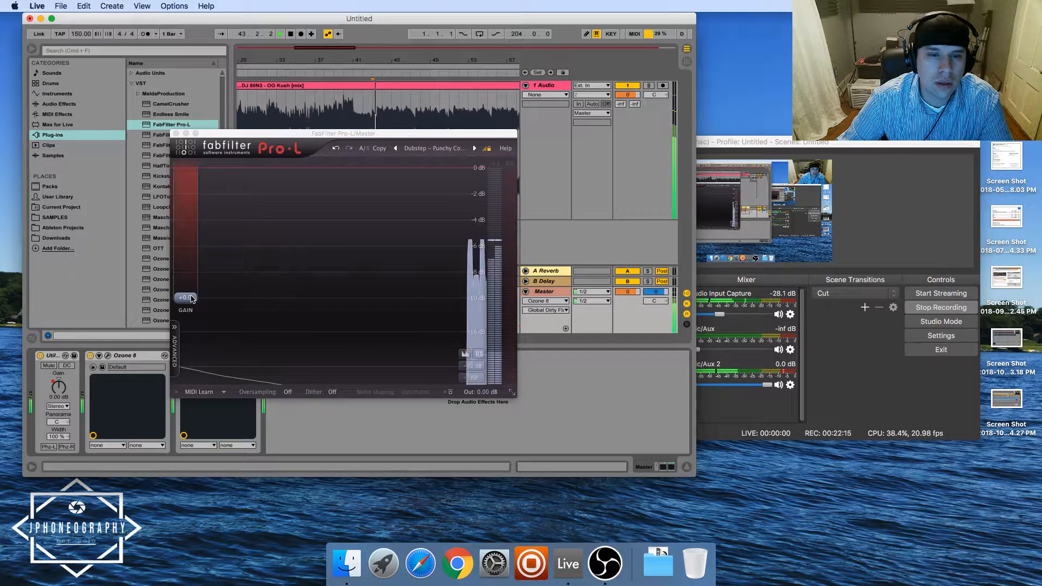
# During playback, raise FabFilter Pro-L's gain to +5.52 dB and OBS's Audio Input Capture level to -15.6 dB.
pyautogui.moveTo(190, 298); pyautogui.dragTo(190, 273)
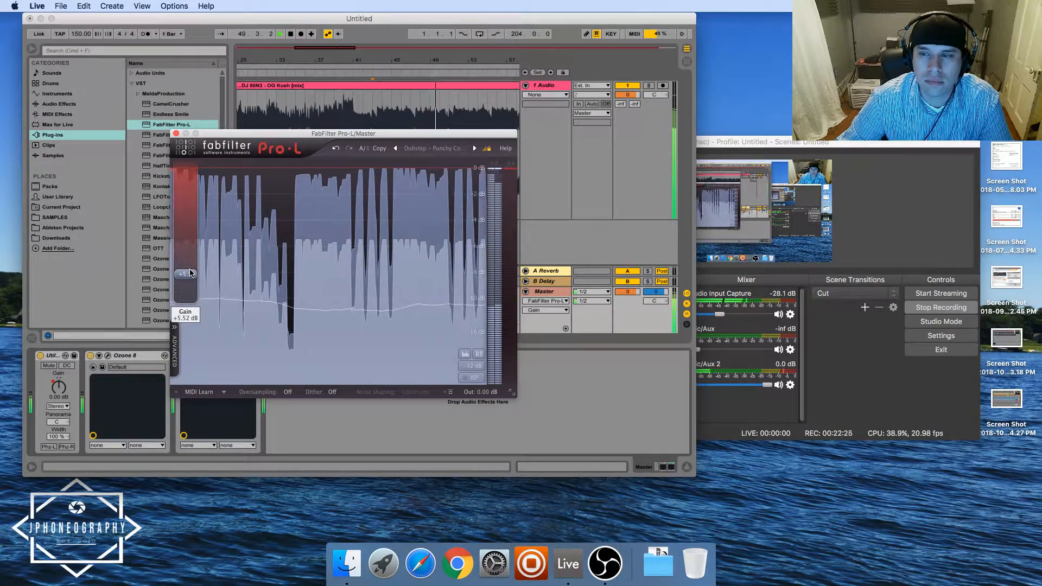
pyautogui.click(724, 316)
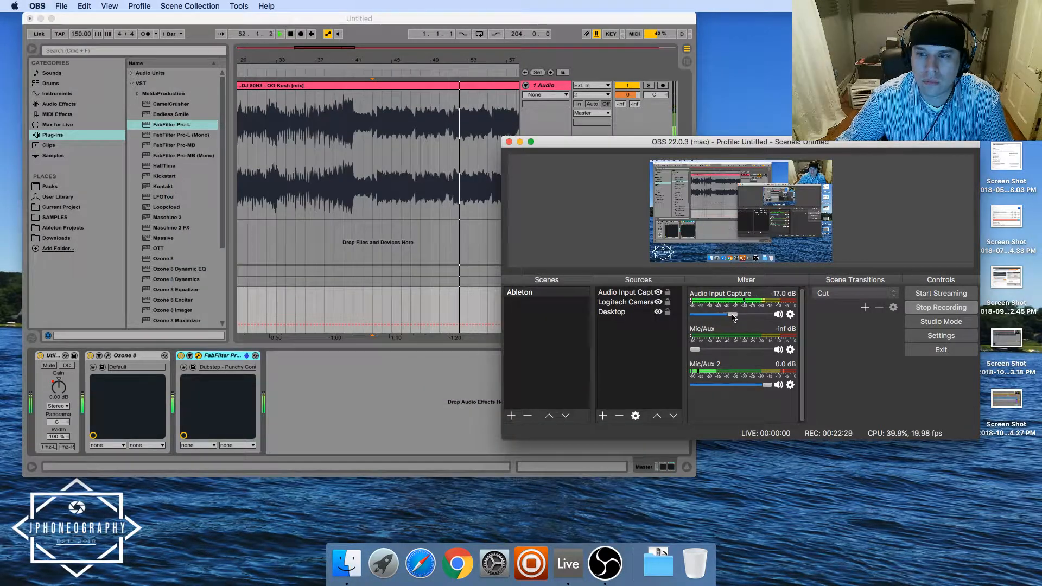
pyautogui.click(460, 23)
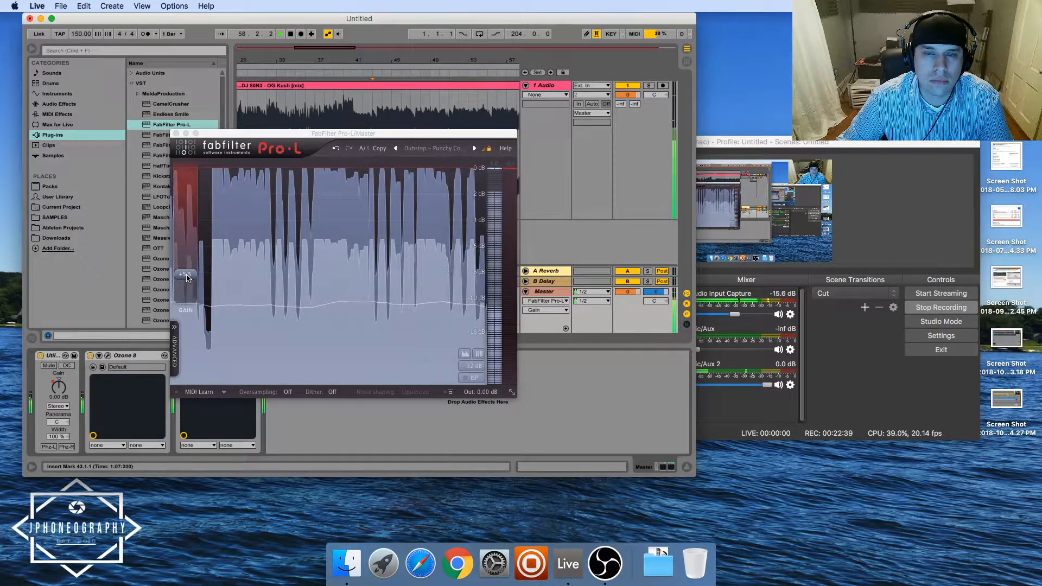
# Try a higher FabFilter Pro-L gain and +5.40 dB during playback, and settle on +6.0 dB.
pyautogui.moveTo(186, 278); pyautogui.dragTo(182, 254)
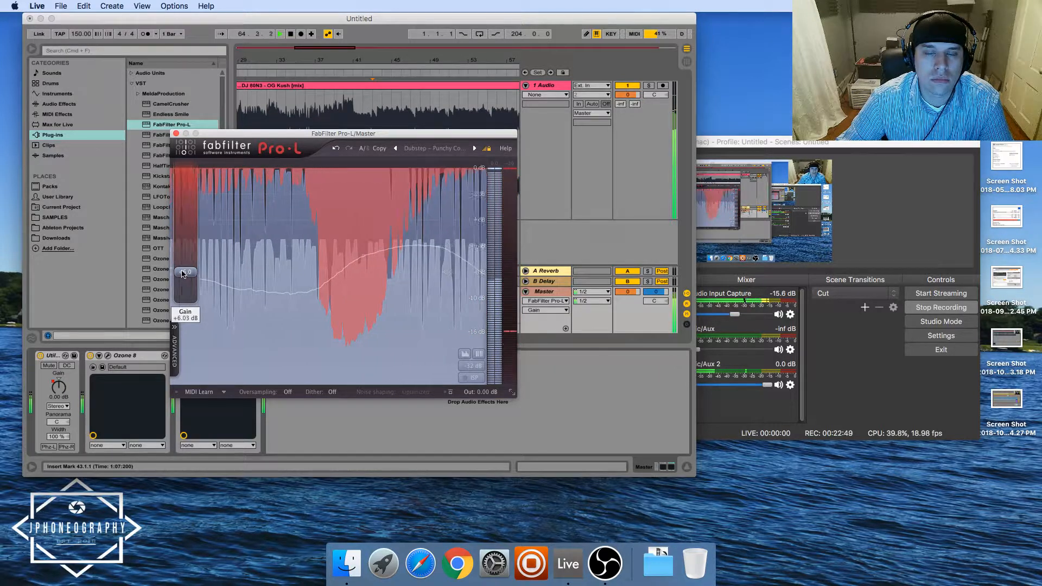
pyautogui.moveTo(183, 274); pyautogui.dragTo(189, 280)
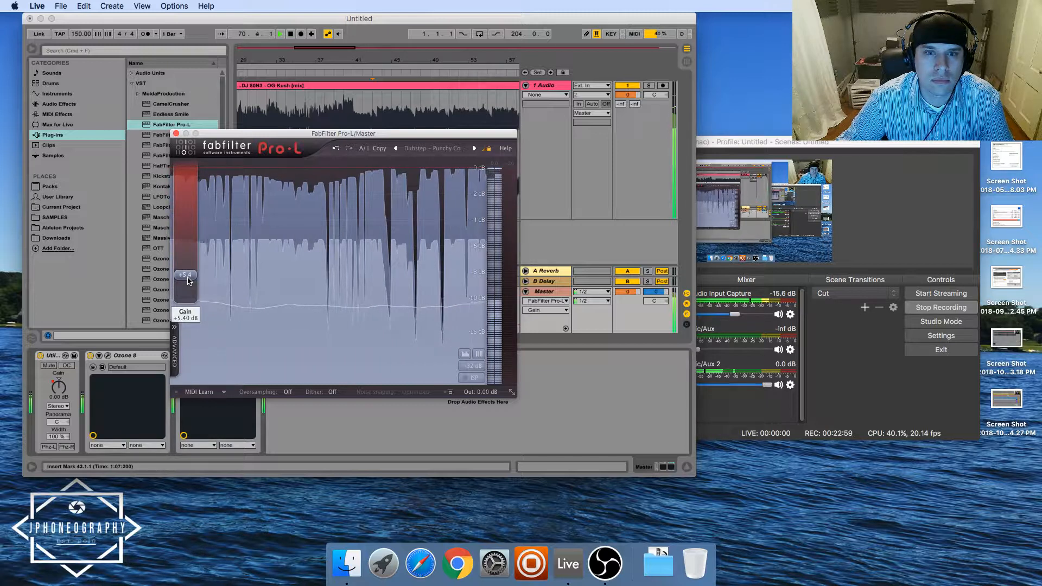
pyautogui.moveTo(188, 280); pyautogui.dragTo(187, 278)
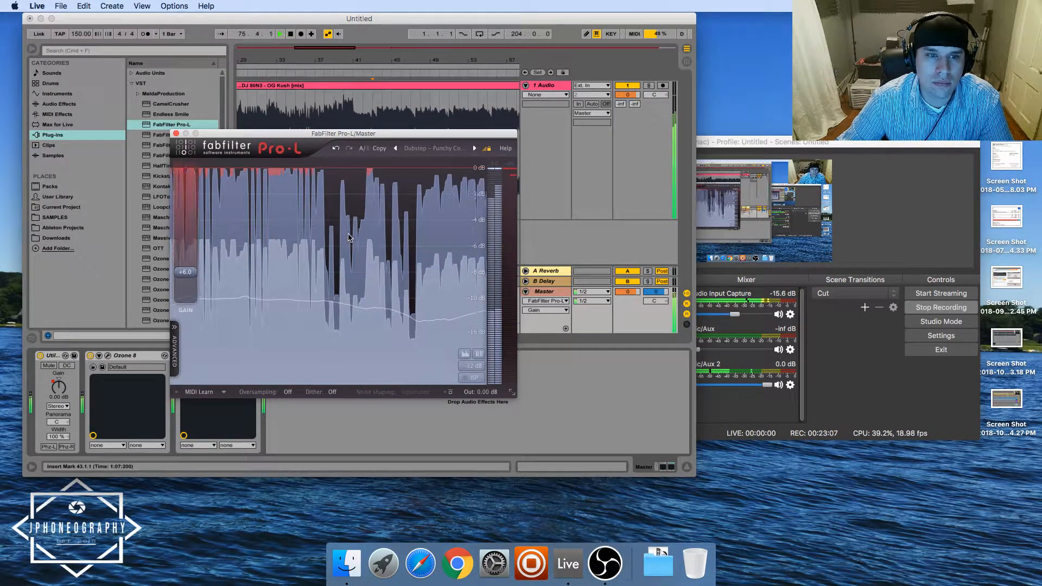
# Close the FabFilter Pro-L window, check the Master level in Session View, and return Live to full screen.
pyautogui.click(177, 133)
pyautogui.press('Tab')
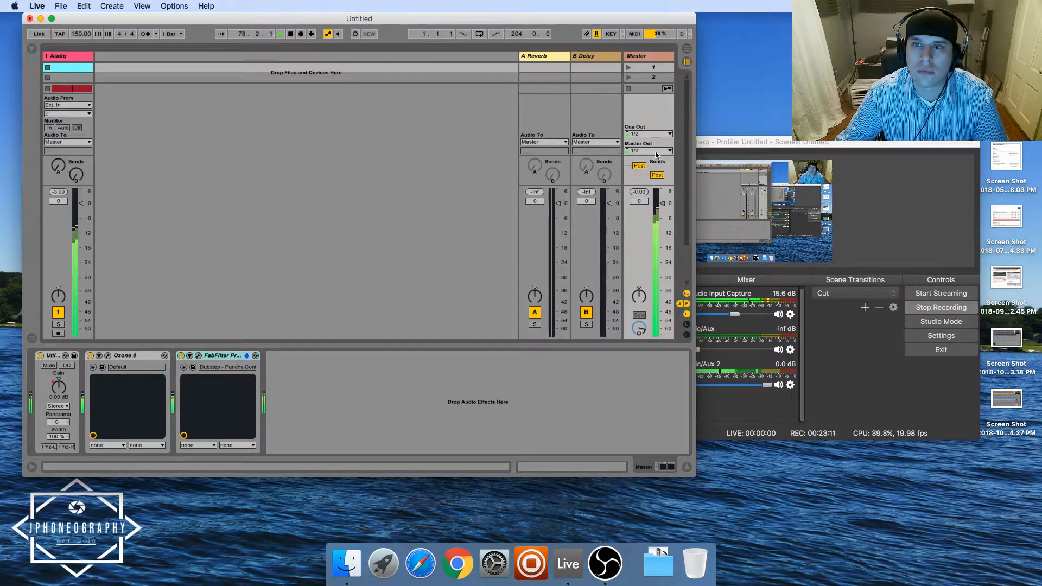
pyautogui.click(52, 19)
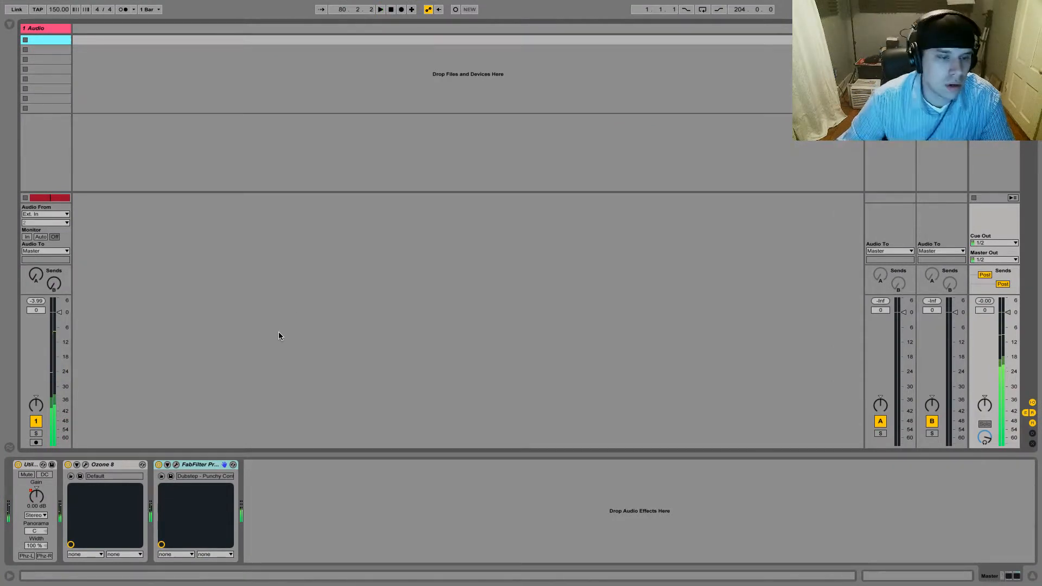
# Select the Utility on the Master and show the whole track in Arrangement View.
pyautogui.click(31, 470)
pyautogui.press('Tab')
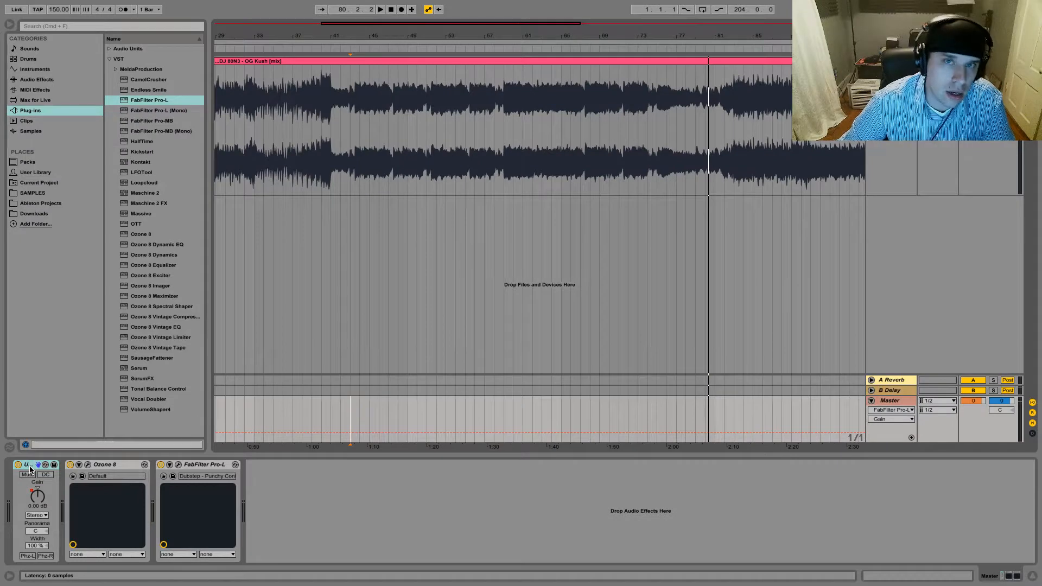
pyautogui.moveTo(446, 24); pyautogui.dragTo(446, 8)
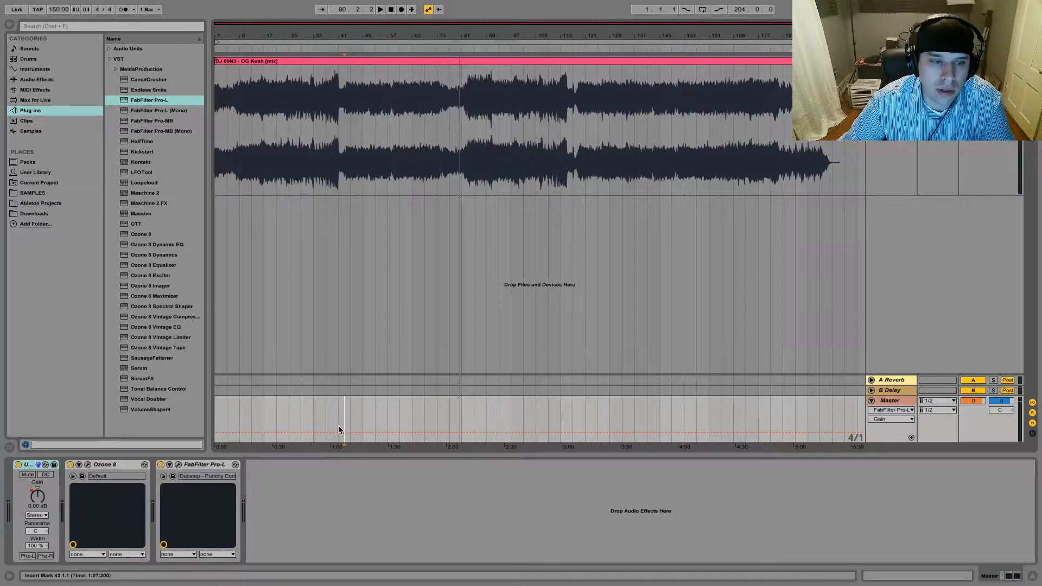
# Reopen Ozone 8 and review its Equalizer, Dynamics, Dynamic EQ, Imager, Exciter and Maximizer modules in order.
pyautogui.click(88, 466)
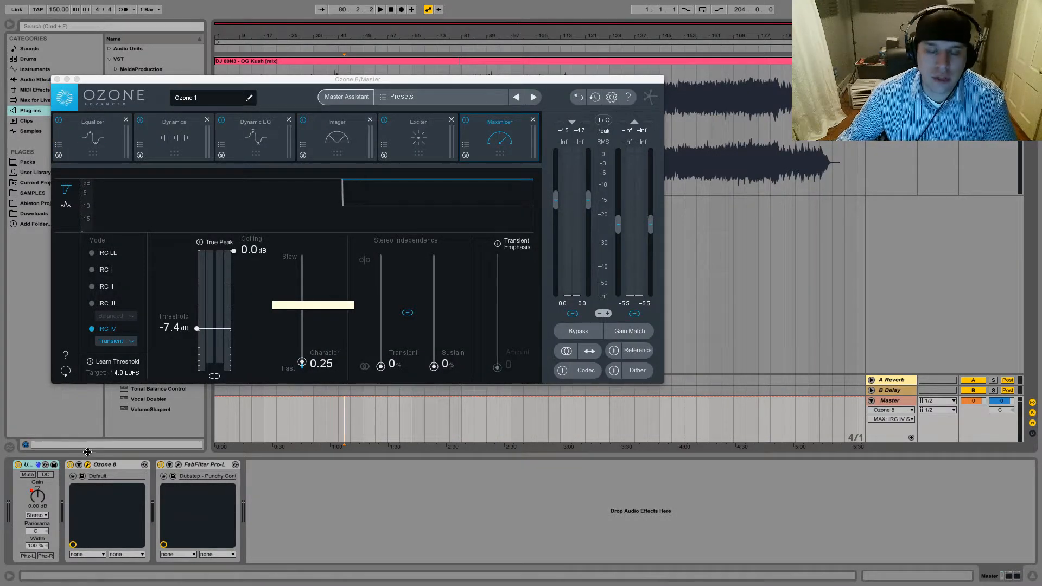
pyautogui.click(91, 136)
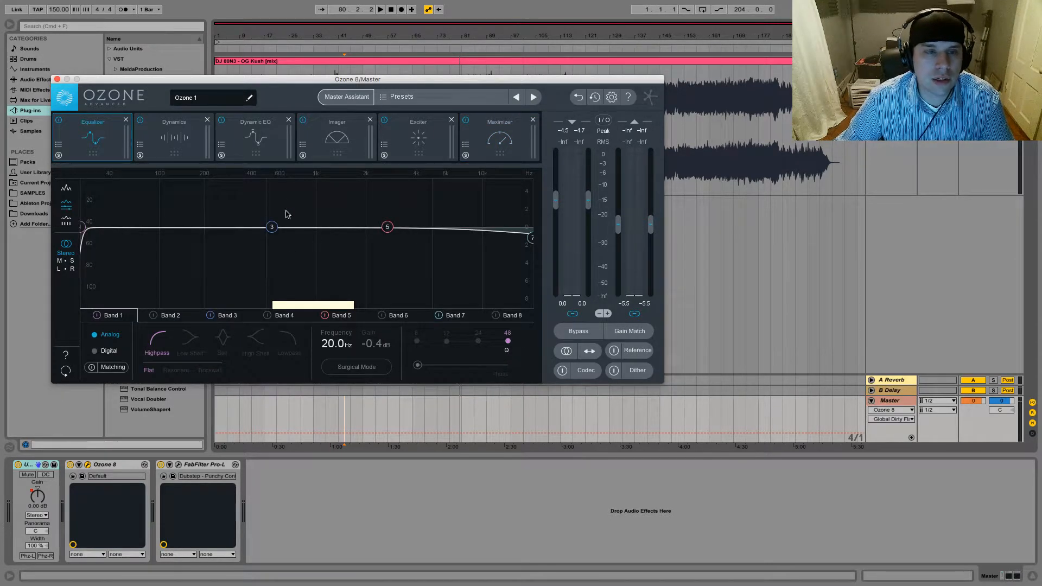
pyautogui.click(181, 149)
pyautogui.click(242, 147)
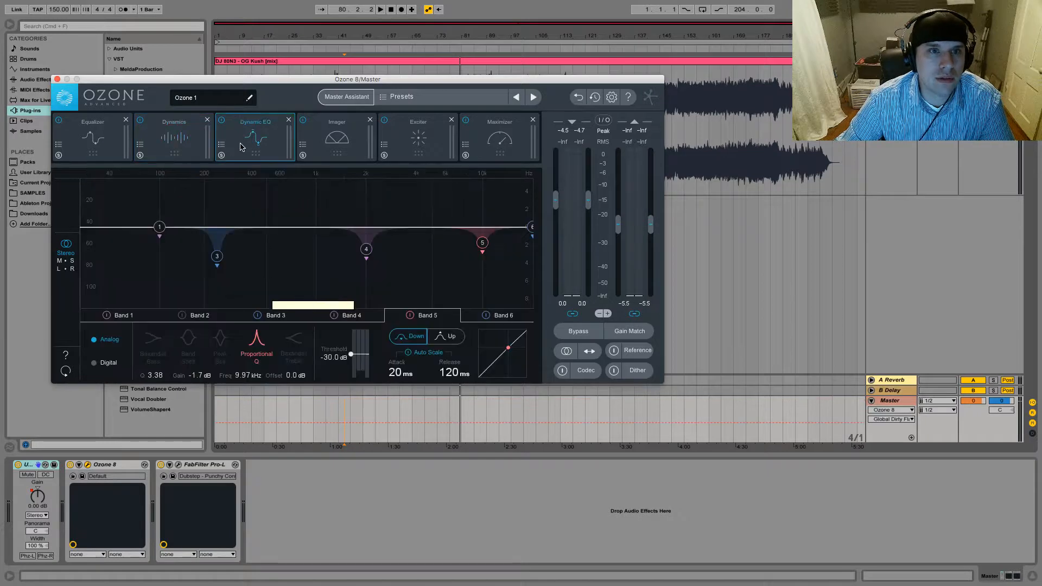
pyautogui.click(344, 141)
pyautogui.click(415, 155)
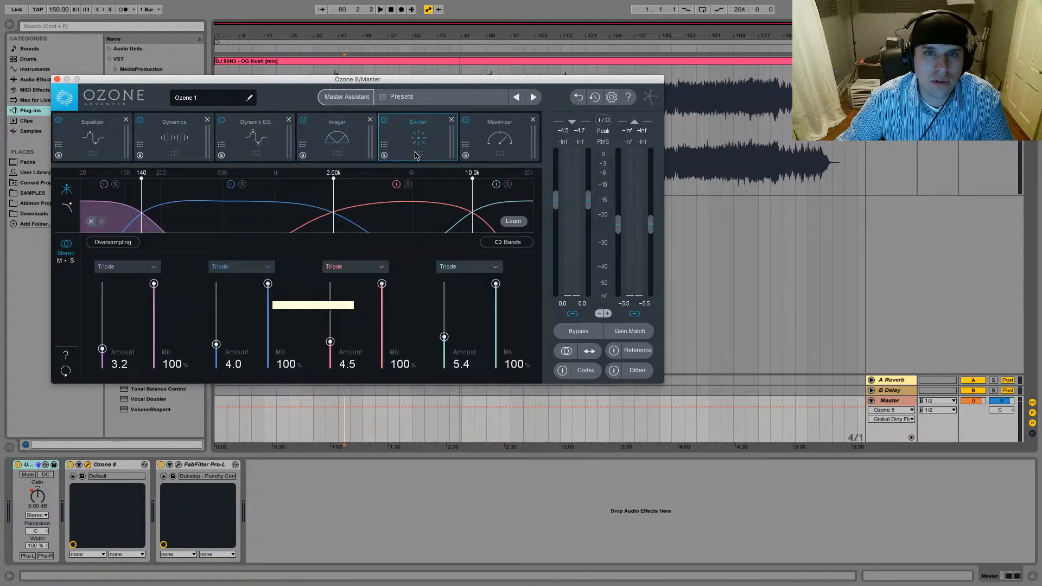
pyautogui.click(494, 145)
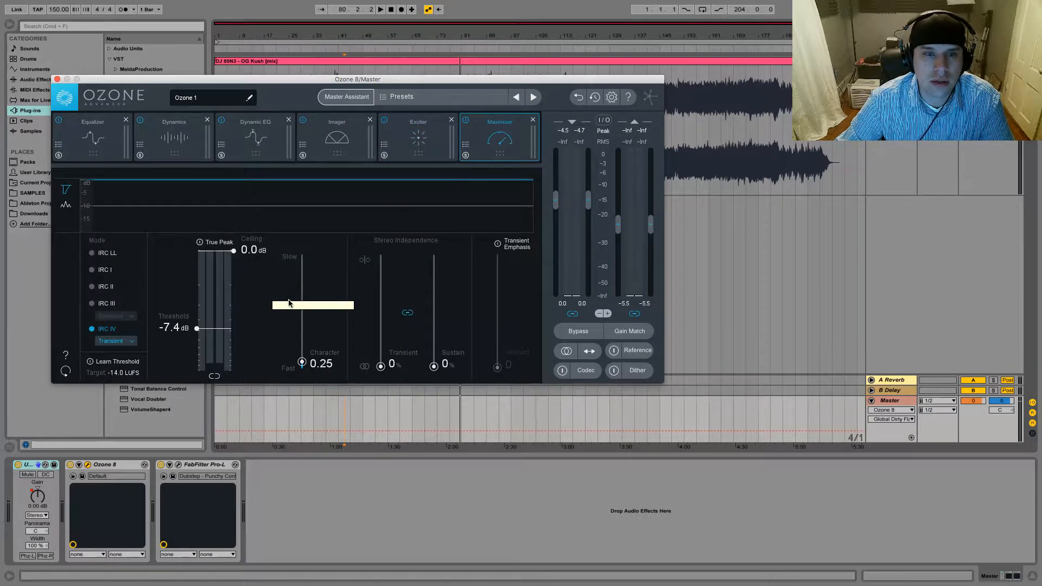
# Close the Ozone 8 window and open FabFilter Pro-L from the master chain, placing its window over the arrangement.
pyautogui.click(57, 80)
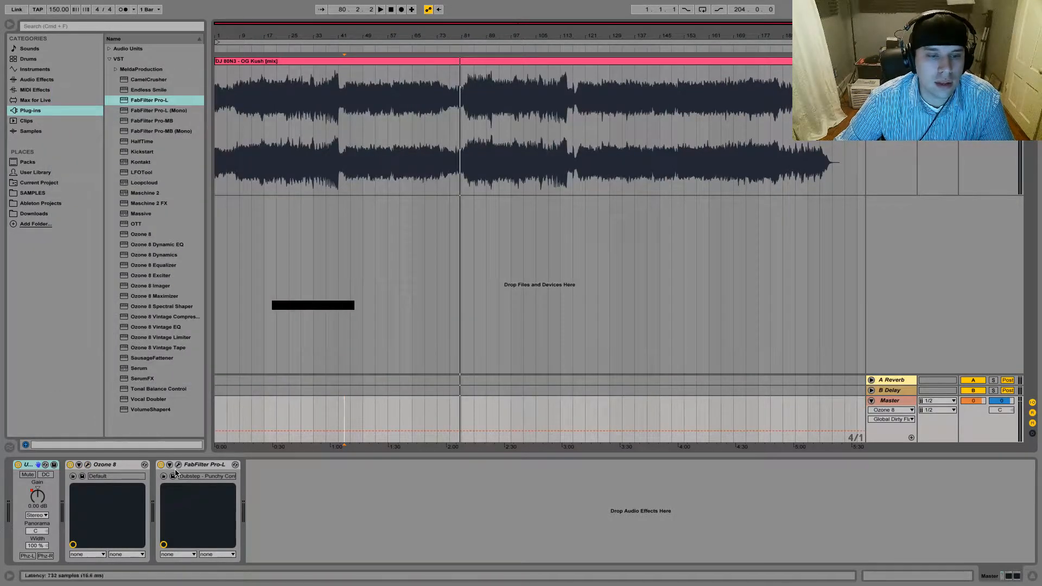
pyautogui.click(178, 465)
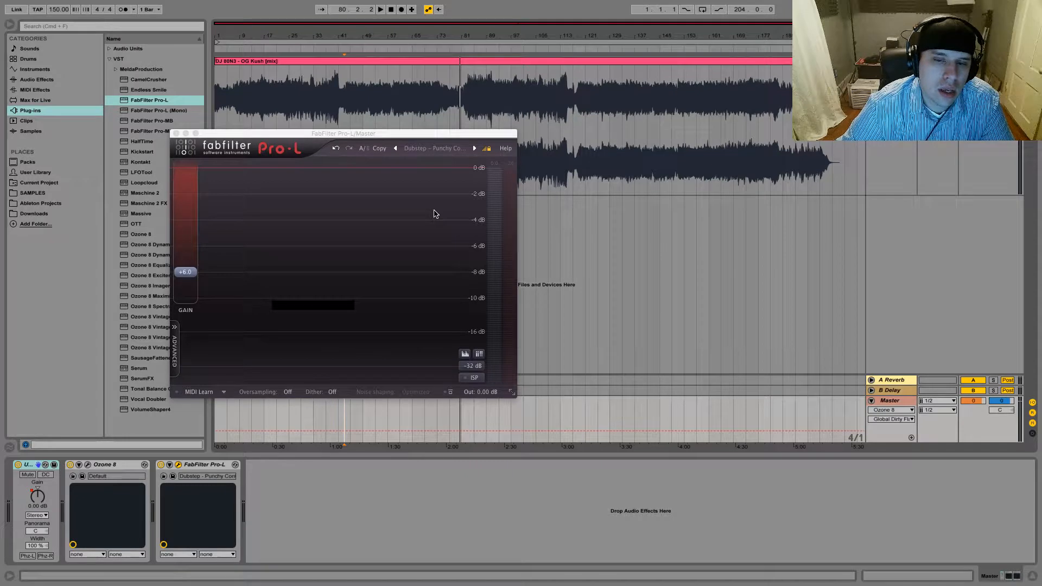
pyautogui.moveTo(346, 135); pyautogui.dragTo(487, 153)
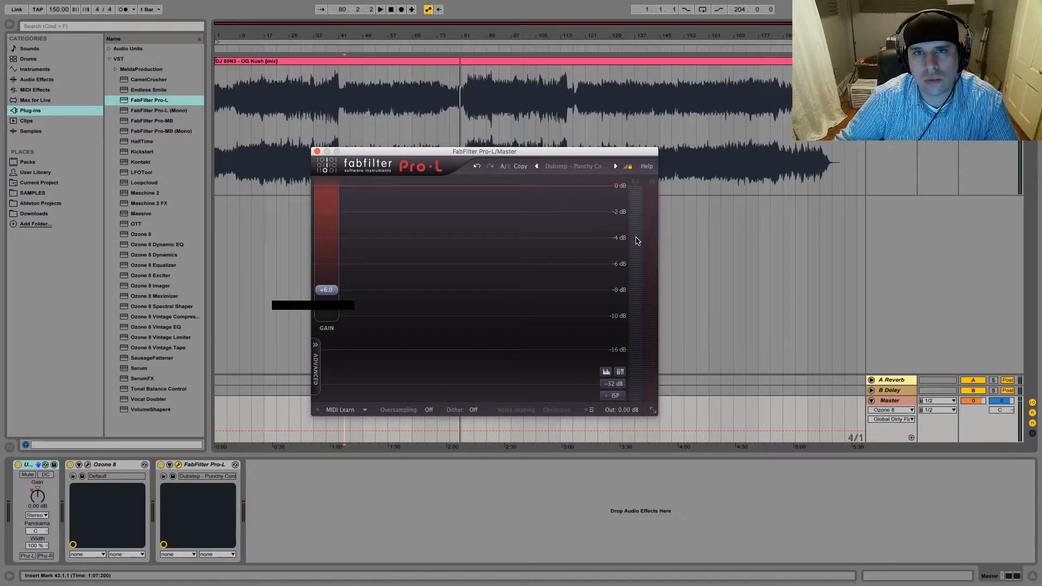
pyautogui.moveTo(637, 241)
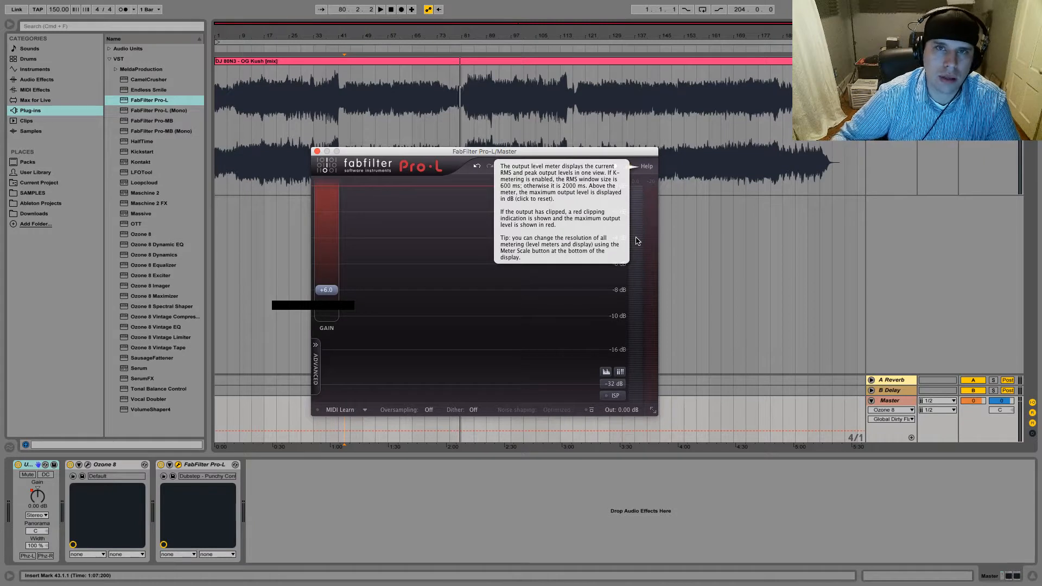
# Play the track through FabFilter Pro-L to examine its gain and limiting, stop playback and close the limiter's window.
pyautogui.press('space')
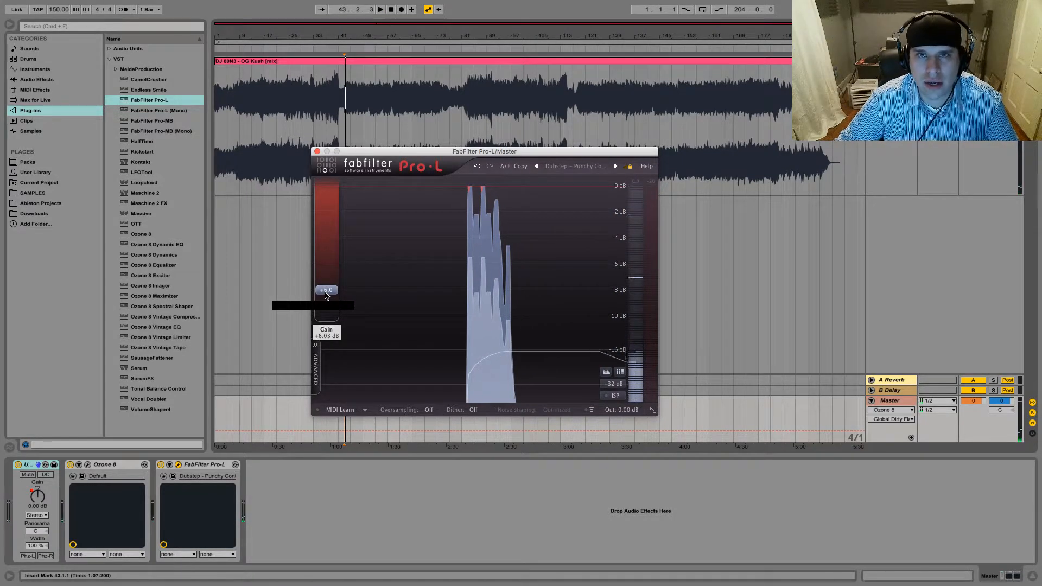
pyautogui.moveTo(326, 295)
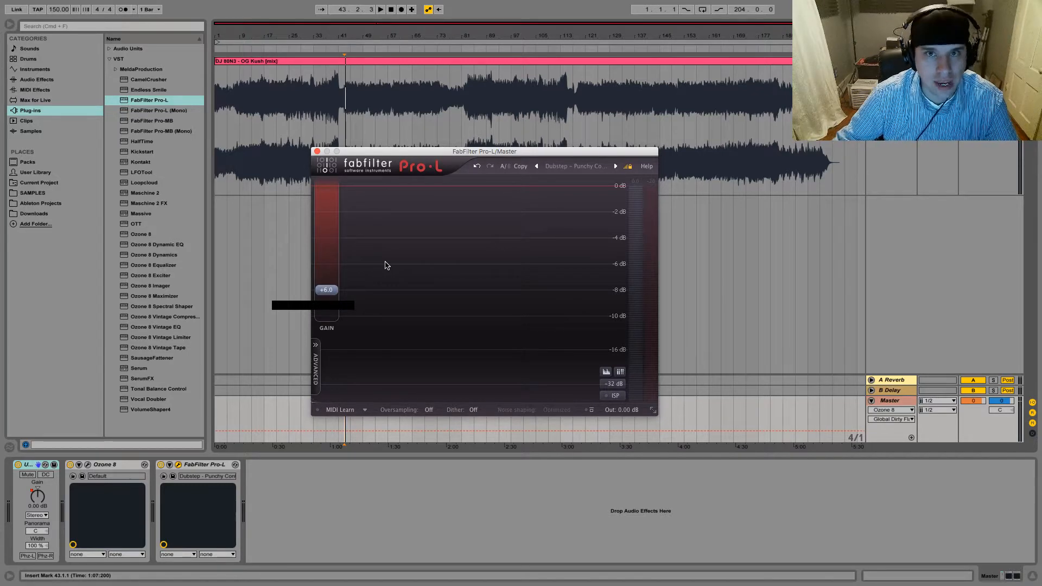
pyautogui.press('space')
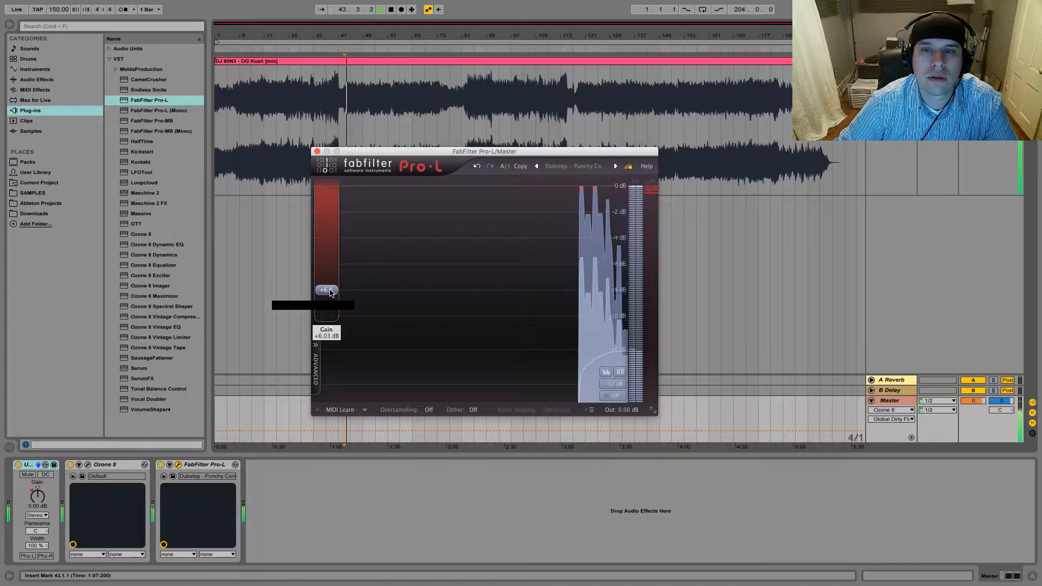
pyautogui.moveTo(331, 293)
pyautogui.mouseDown()
pyautogui.moveTo(316, 205)
pyautogui.moveTo(334, 320)
pyautogui.moveTo(334, 291)
pyautogui.mouseUp()
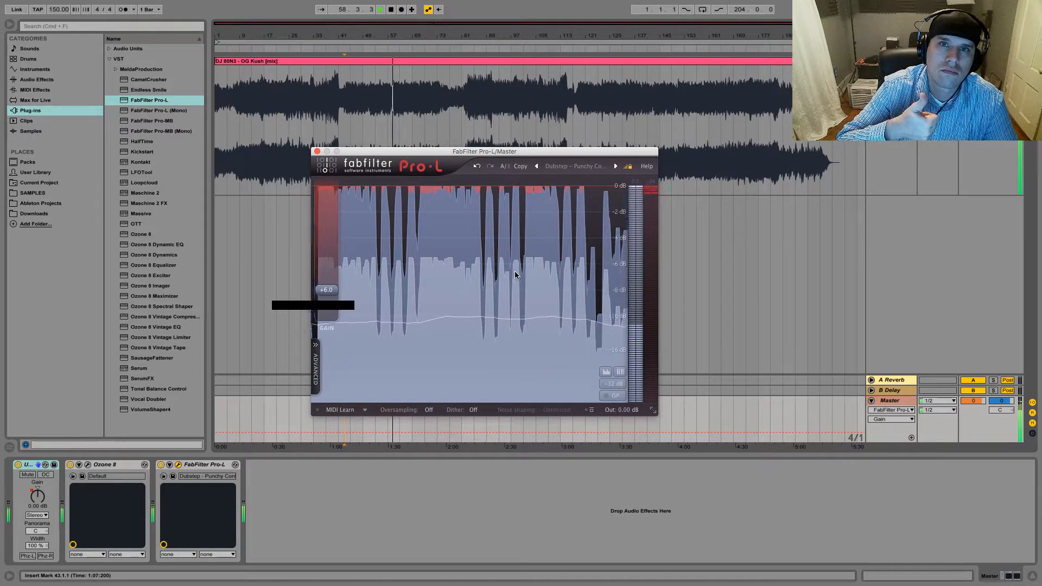
pyautogui.press('space')
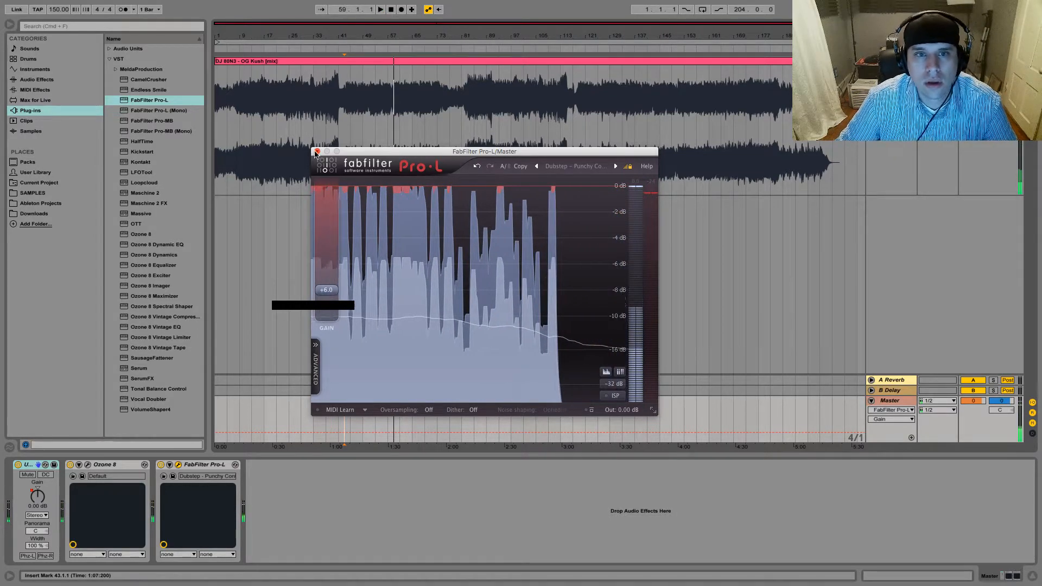
pyautogui.click(317, 151)
# Show the master channel in the Session mixer and play the track to check its peak level.
pyautogui.click(883, 401)
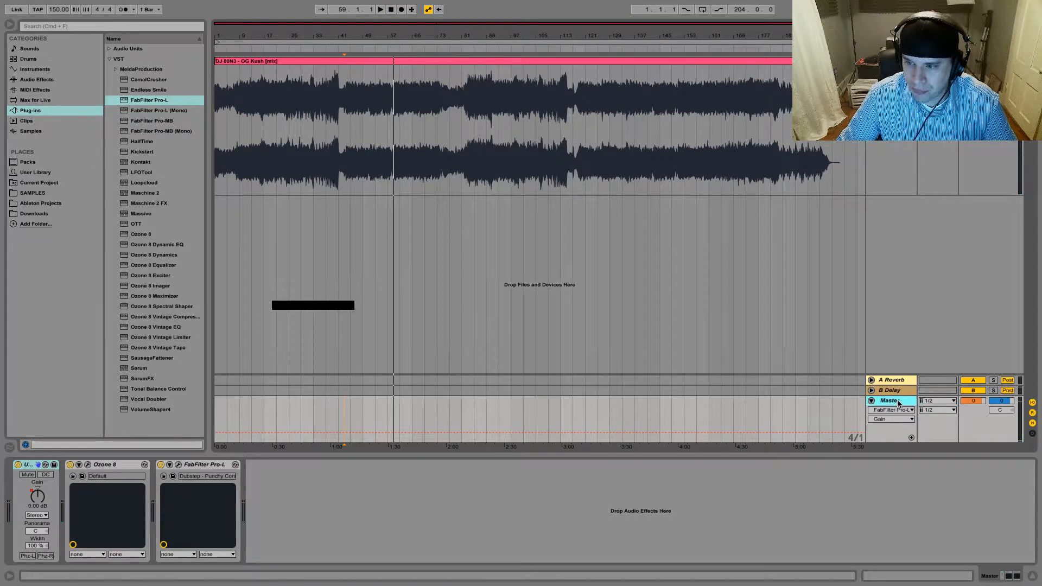
pyautogui.press('Tab')
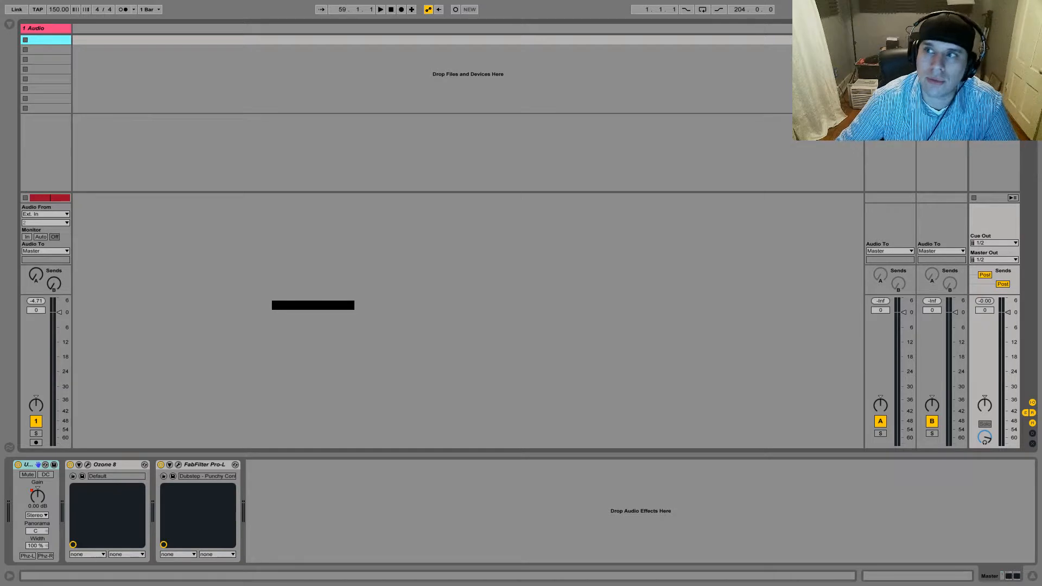
pyautogui.click(540, 371)
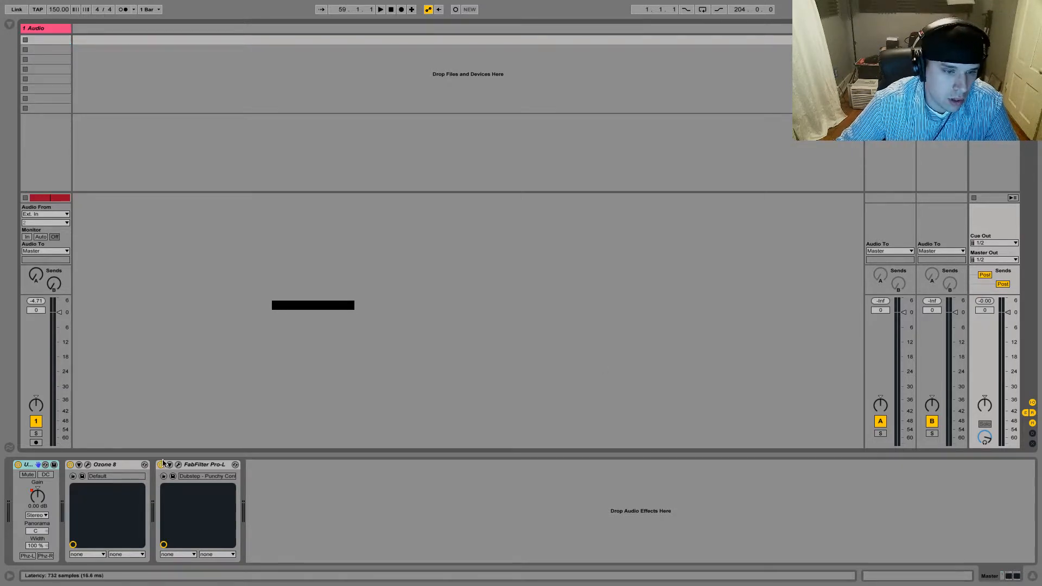
pyautogui.click(199, 465)
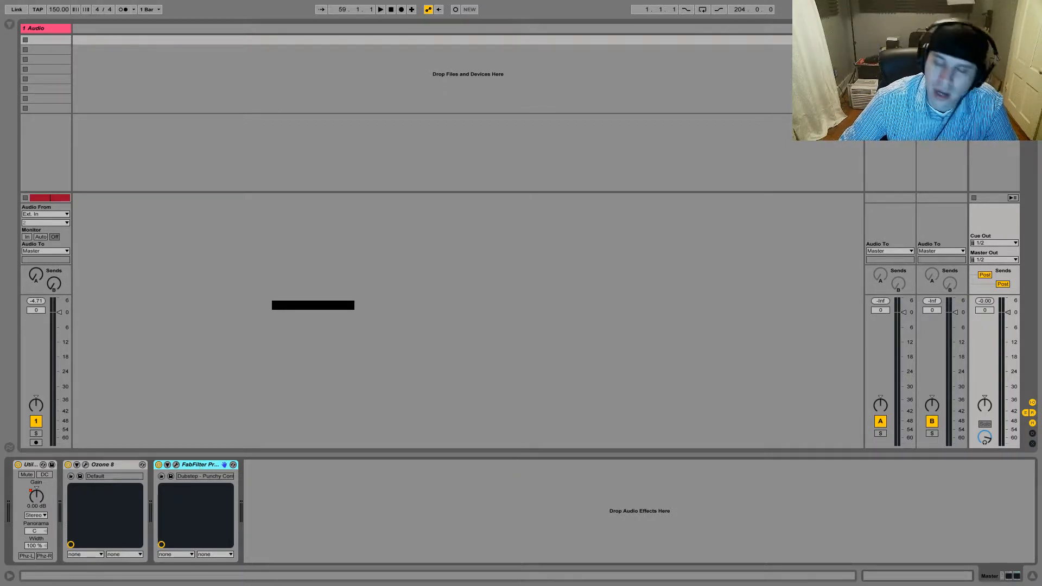
pyautogui.press('space')
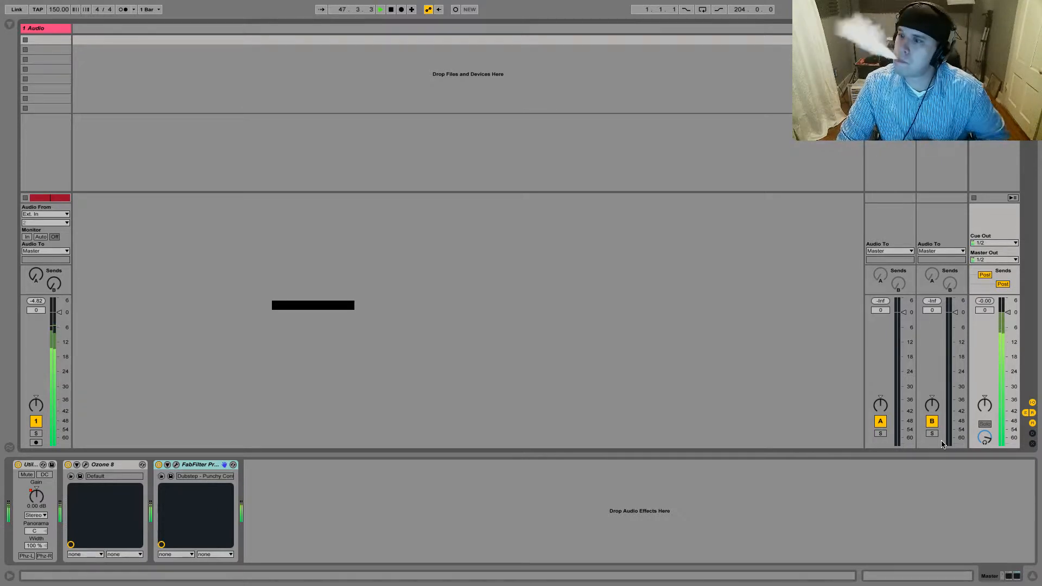
pyautogui.press('space')
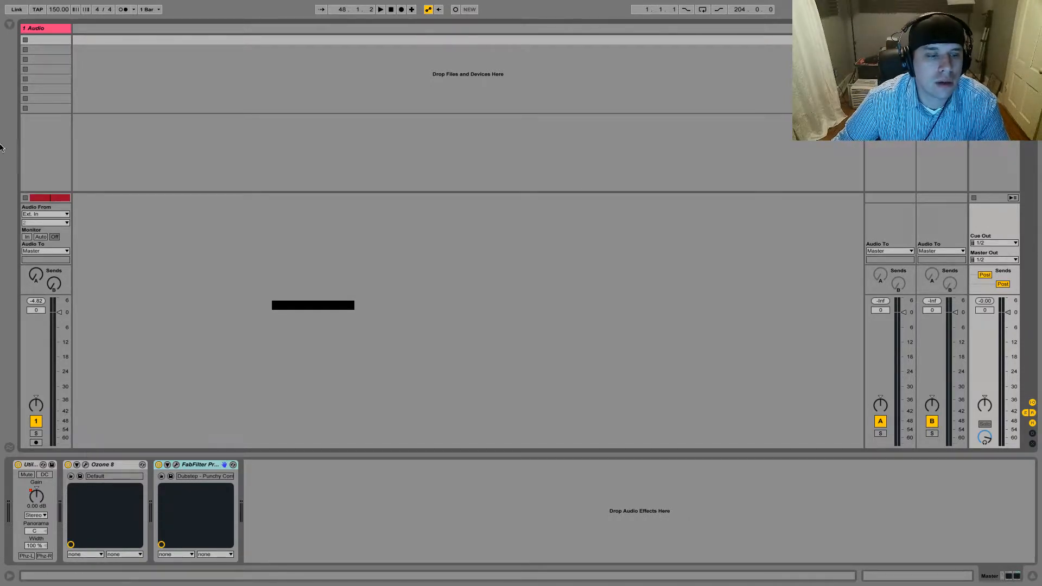
# Show the plug-in browser and add a second Ozone 8 after FabFilter Pro-L on the master channel.
pyautogui.click(10, 25)
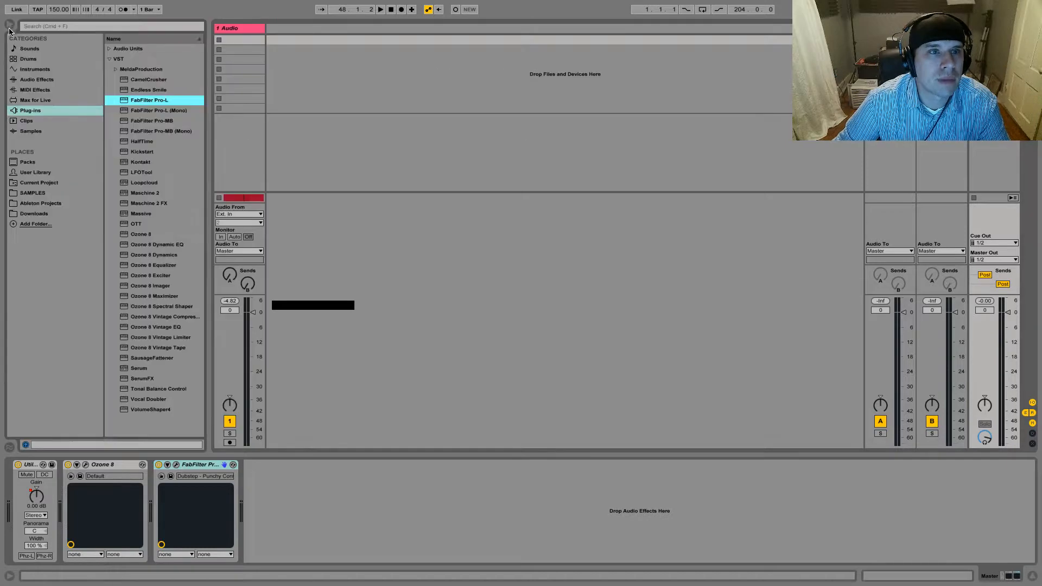
pyautogui.click(135, 224)
pyautogui.moveTo(135, 233); pyautogui.dragTo(313, 484)
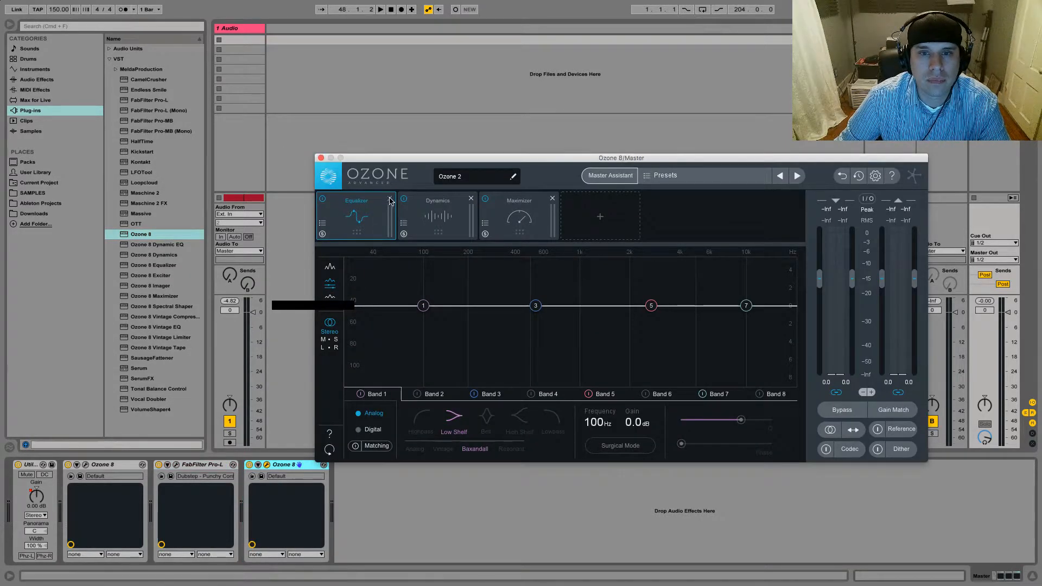
# Remove the Equalizer, Dynamics and Maximizer modules from the new Ozone 8 so its signal chain is empty.
pyautogui.click(390, 198)
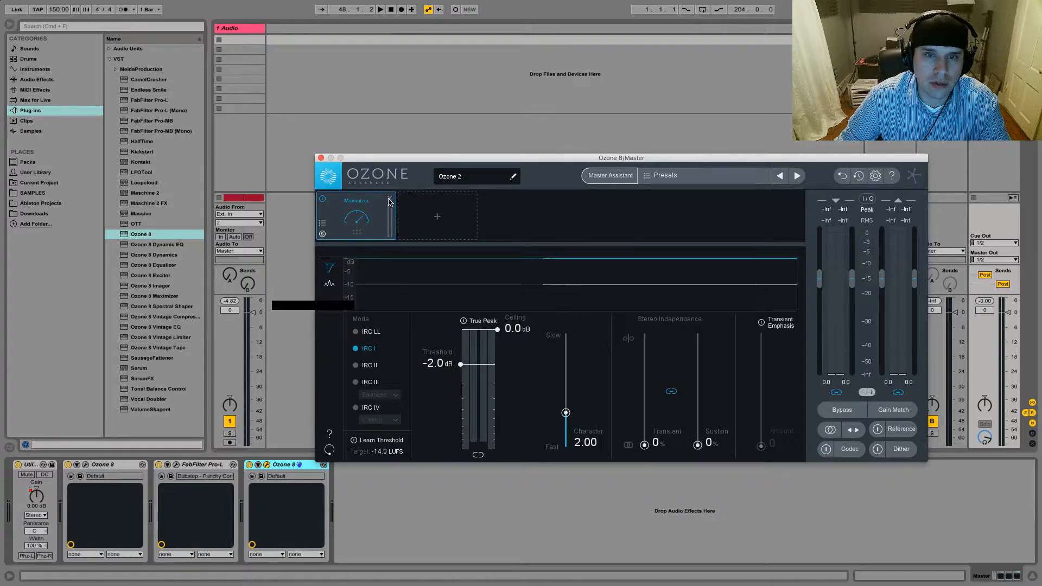
pyautogui.click(389, 199)
pyautogui.moveTo(462, 159); pyautogui.dragTo(328, 134)
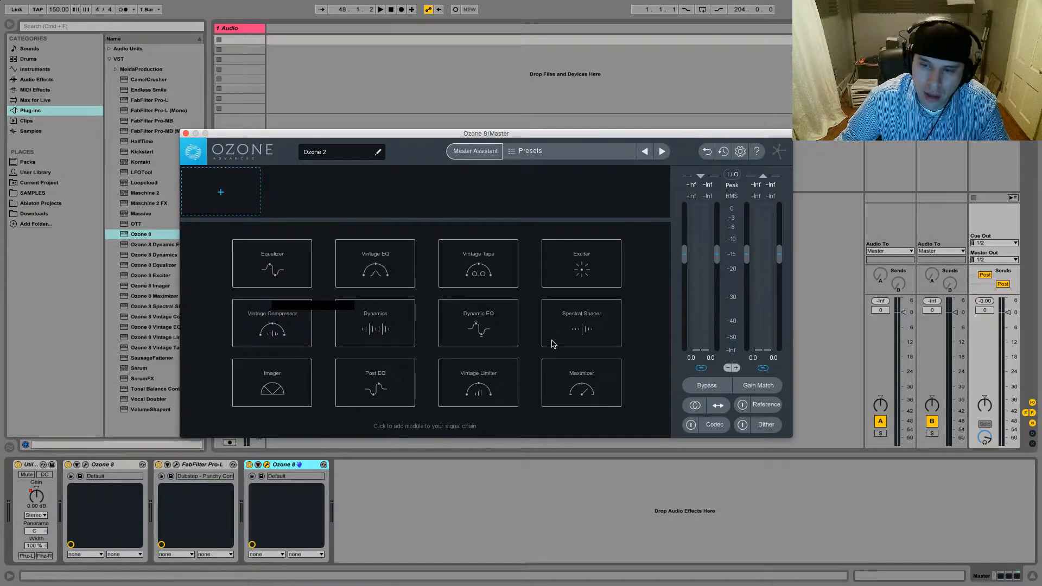
# Enable Codec Preview in the new Ozone 8 with MP3 format at 320 kbps and play the track through it.
pyautogui.click(712, 427)
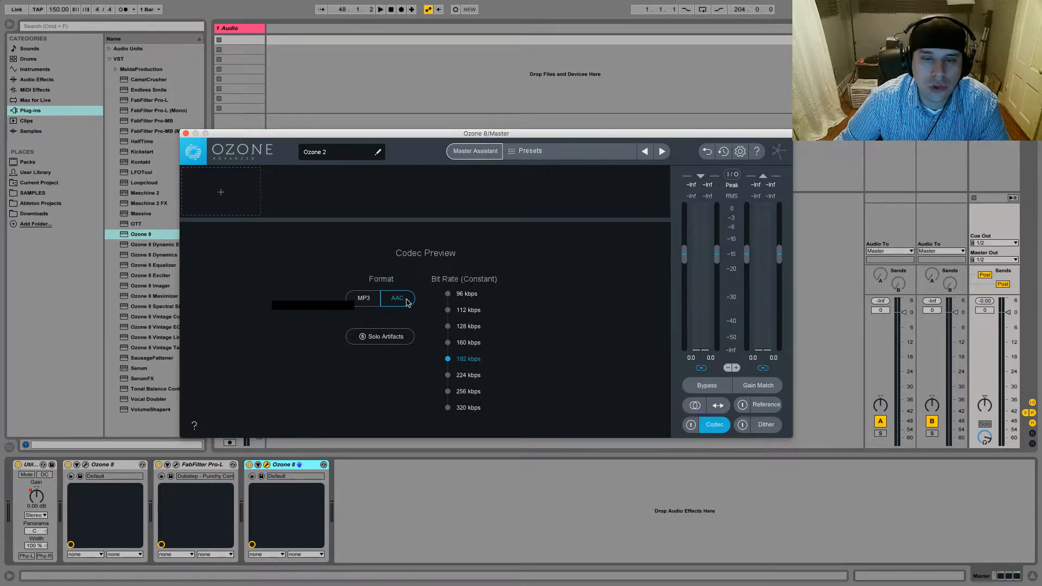
pyautogui.click(364, 301)
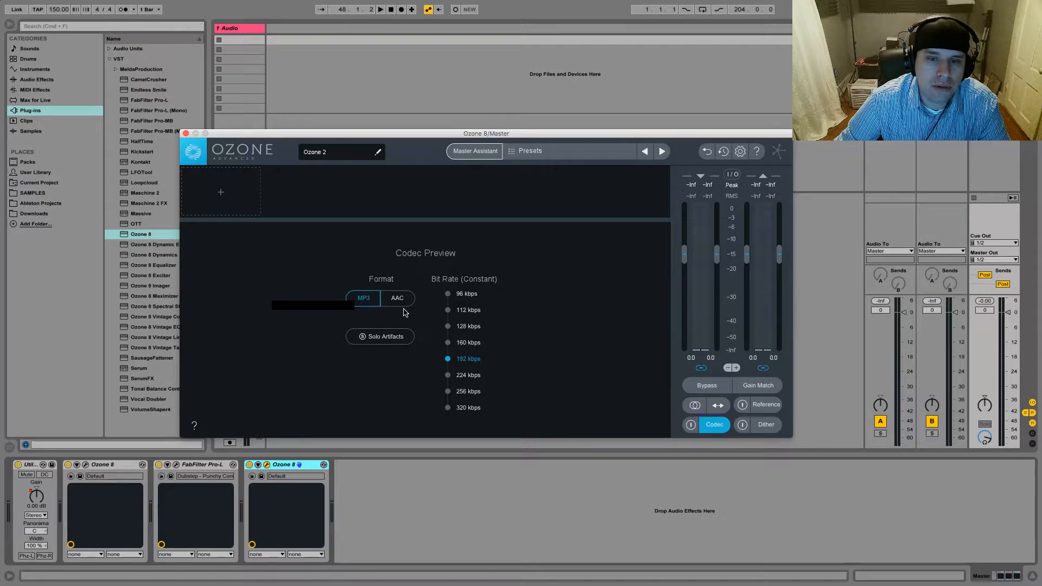
pyautogui.click(447, 408)
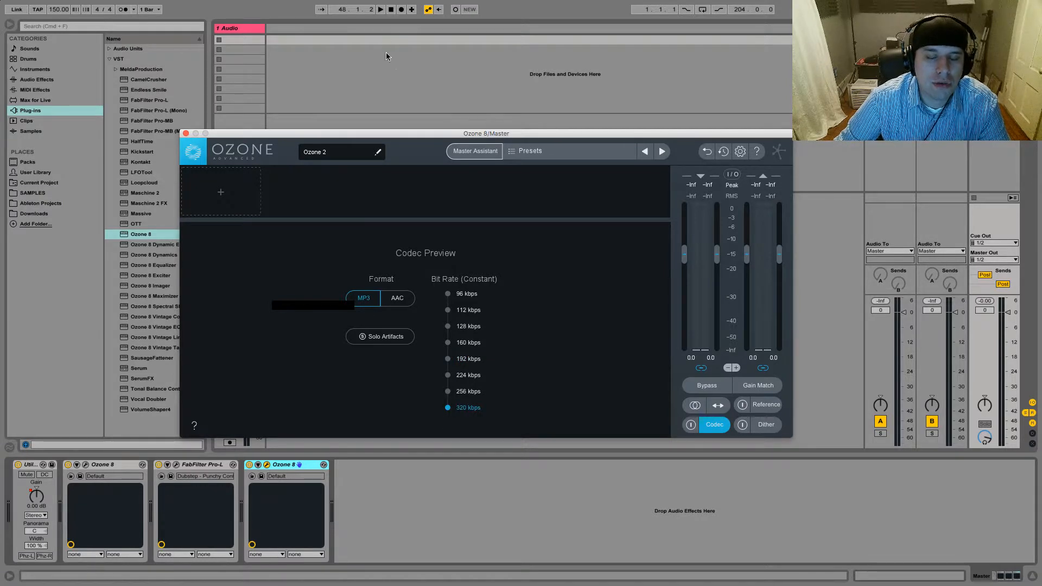
pyautogui.moveTo(414, 136); pyautogui.dragTo(420, 89)
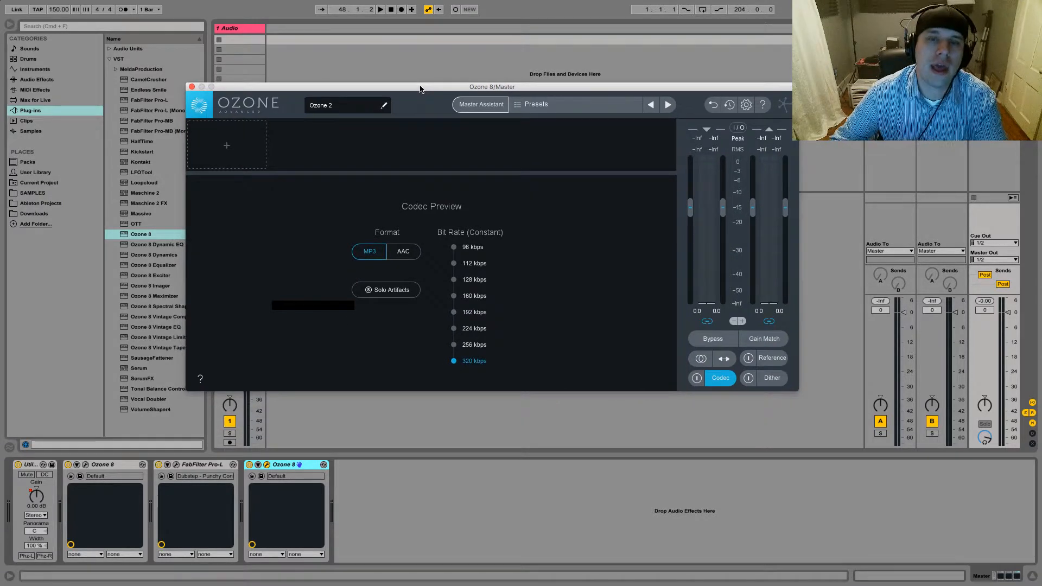
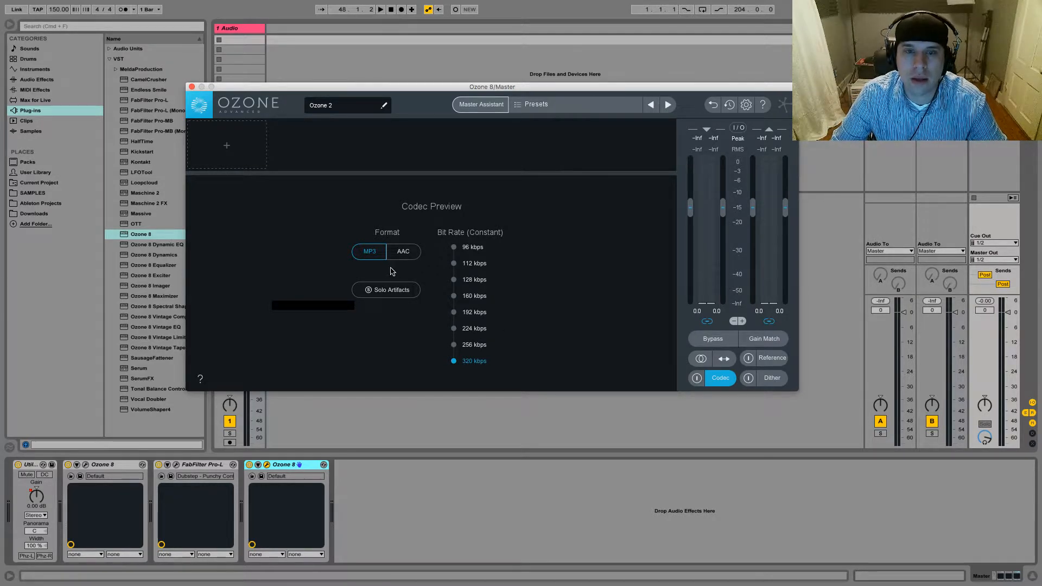
pyautogui.click(697, 378)
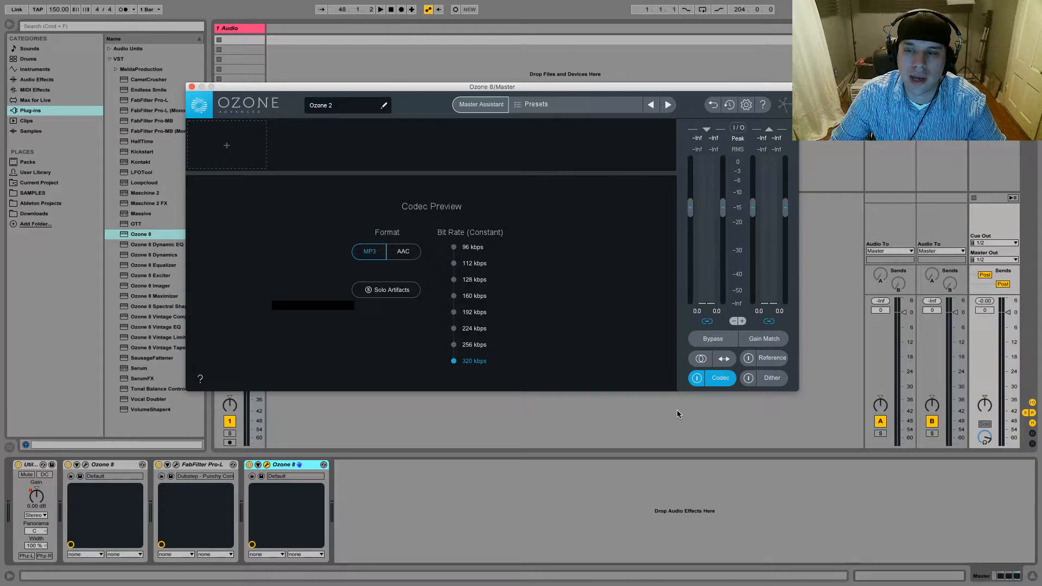
pyautogui.press('space')
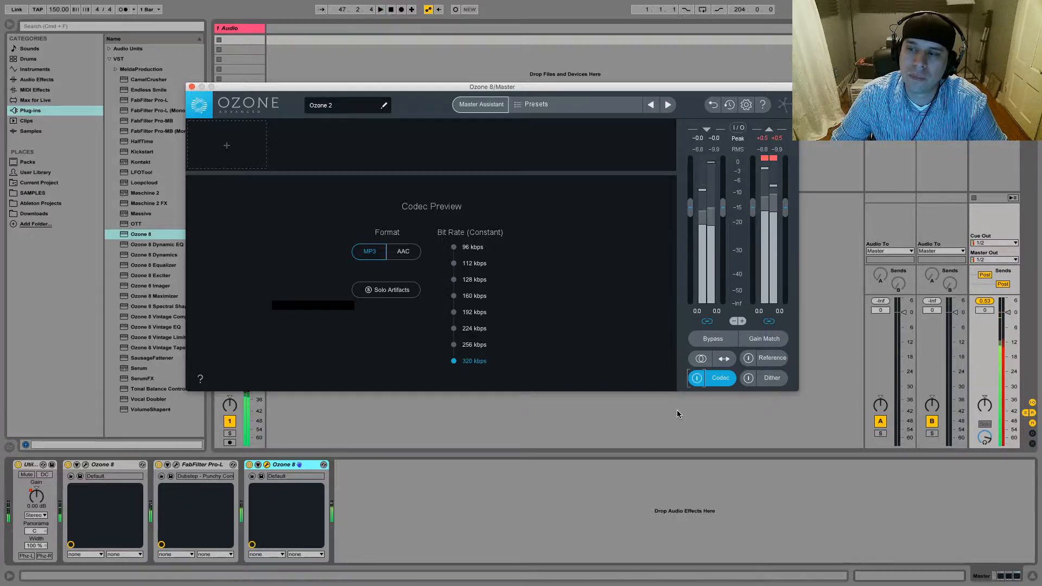
pyautogui.press('space')
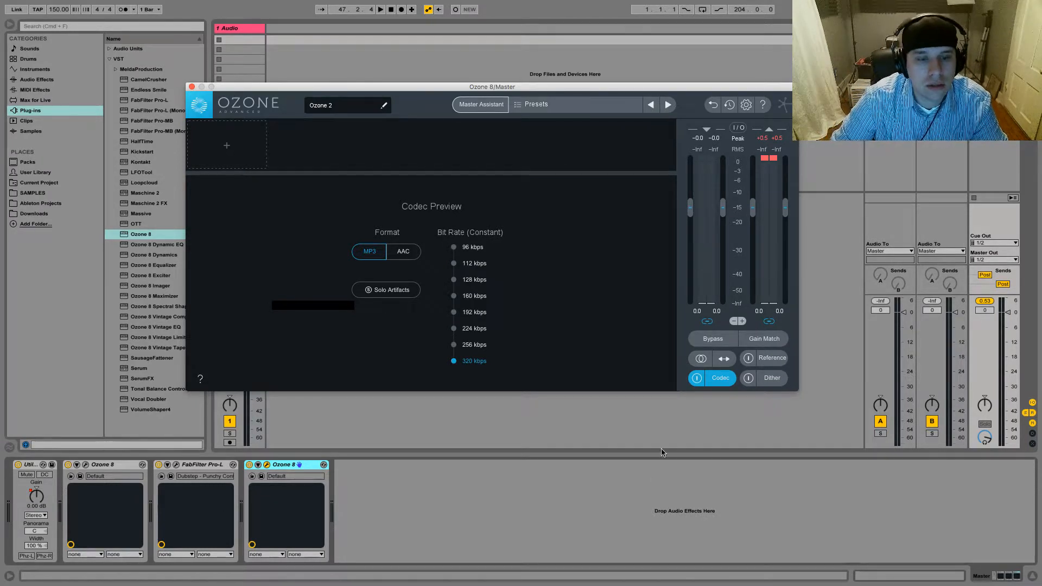
# Open the first Ozone 8's Maximizer beside the codec preview and play the track to compare output peaks.
pyautogui.click(87, 468)
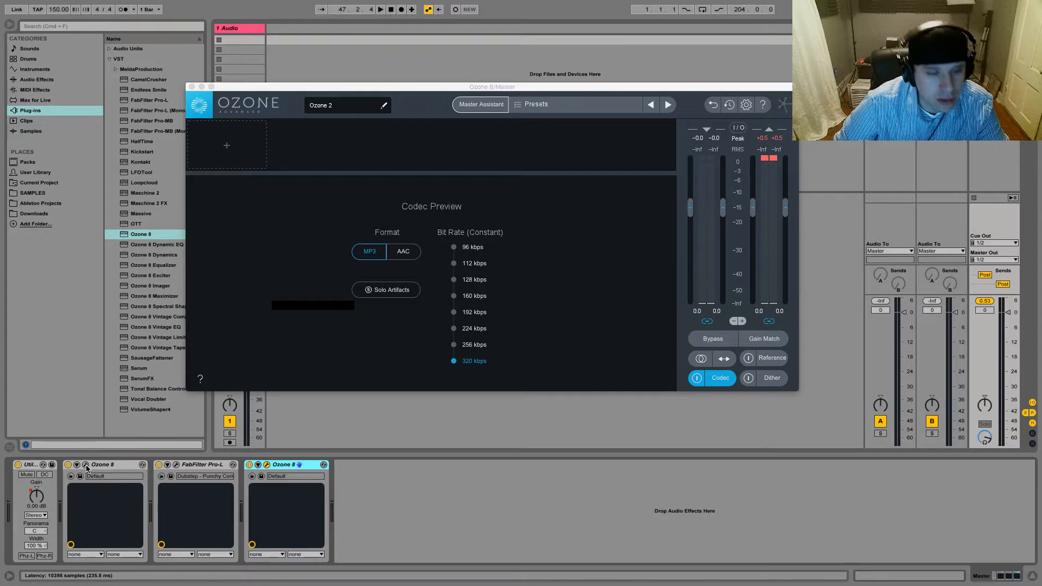
pyautogui.click(86, 466)
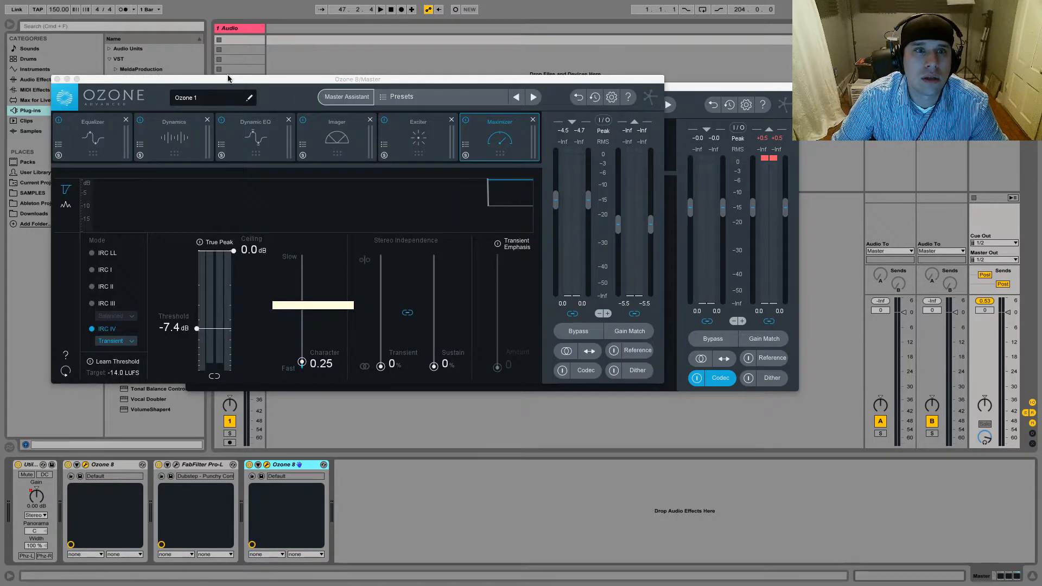
pyautogui.click(489, 139)
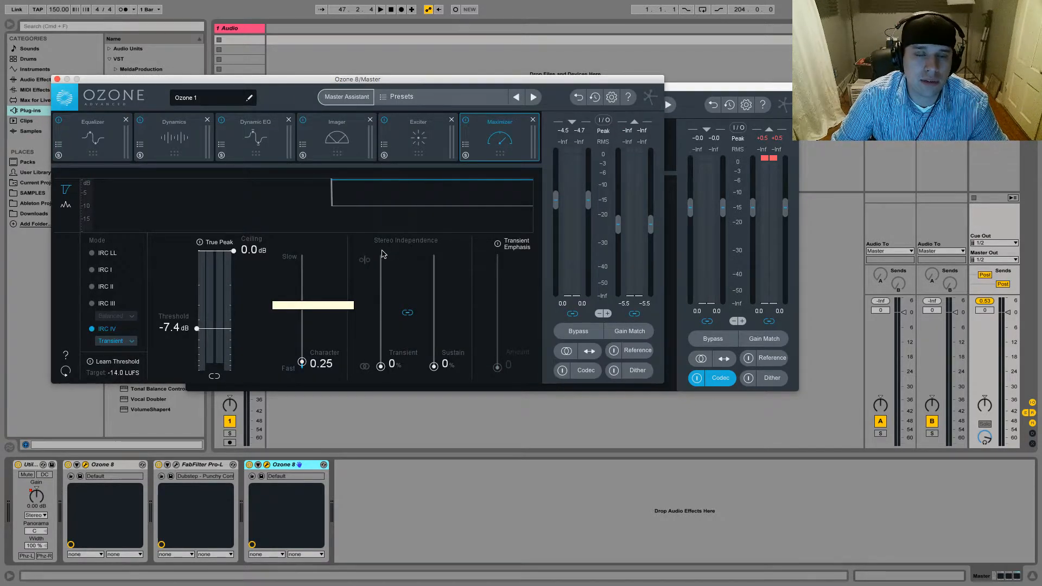
pyautogui.press('space')
pyautogui.press('space')
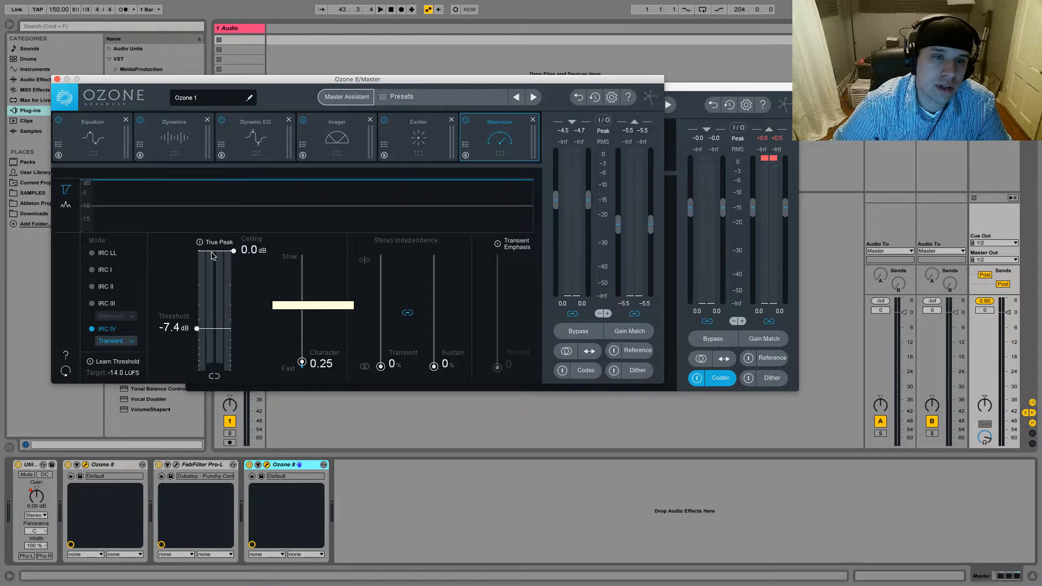
# Set the Maximizer's ceiling to -1.0 dB and play the track to check the peaks after the codec.
pyautogui.doubleClick(250, 252)
pyautogui.write('-1')
pyautogui.press('Return')
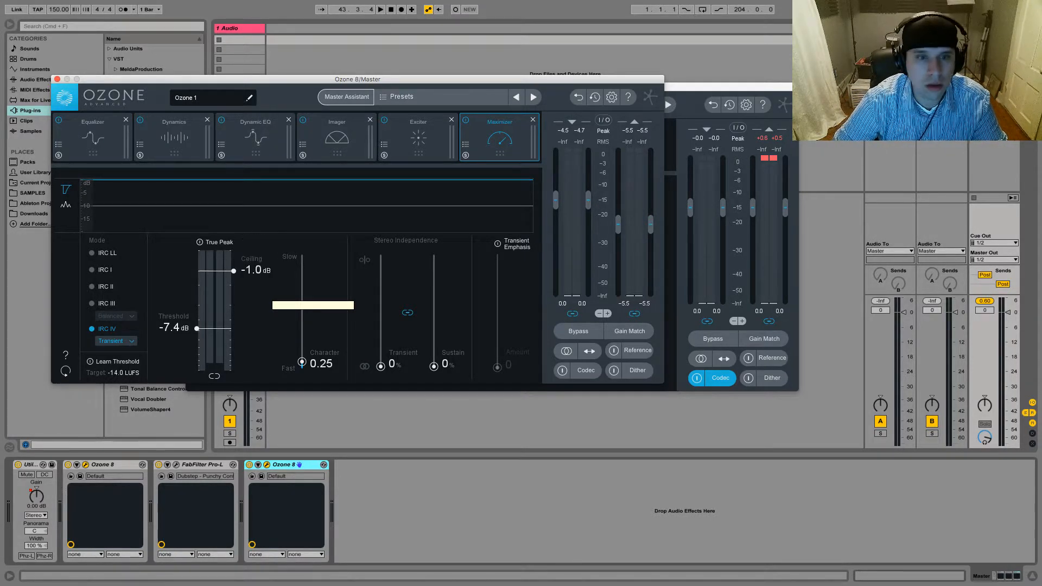
pyautogui.press('space')
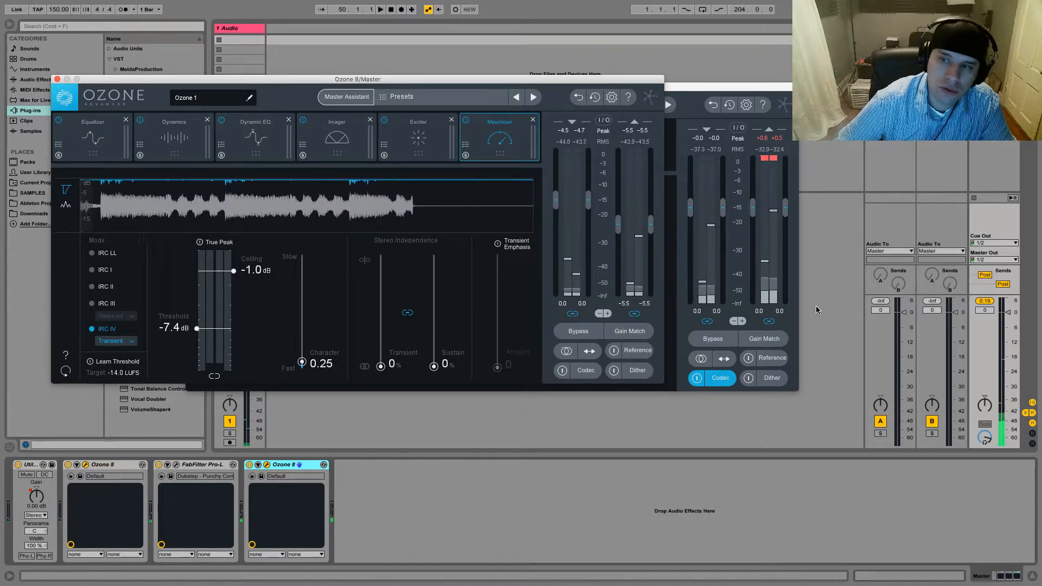
# Lower the Maximizer's ceiling to -1.2 dB in the first Ozone 8.
pyautogui.doubleClick(254, 271)
pyautogui.write('-1.')
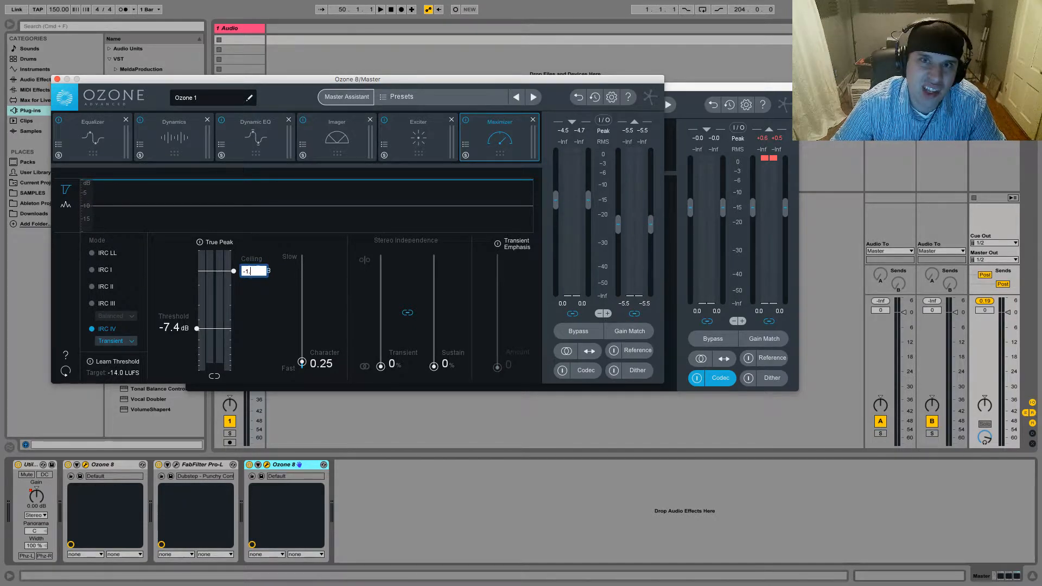
pyautogui.press('Return')
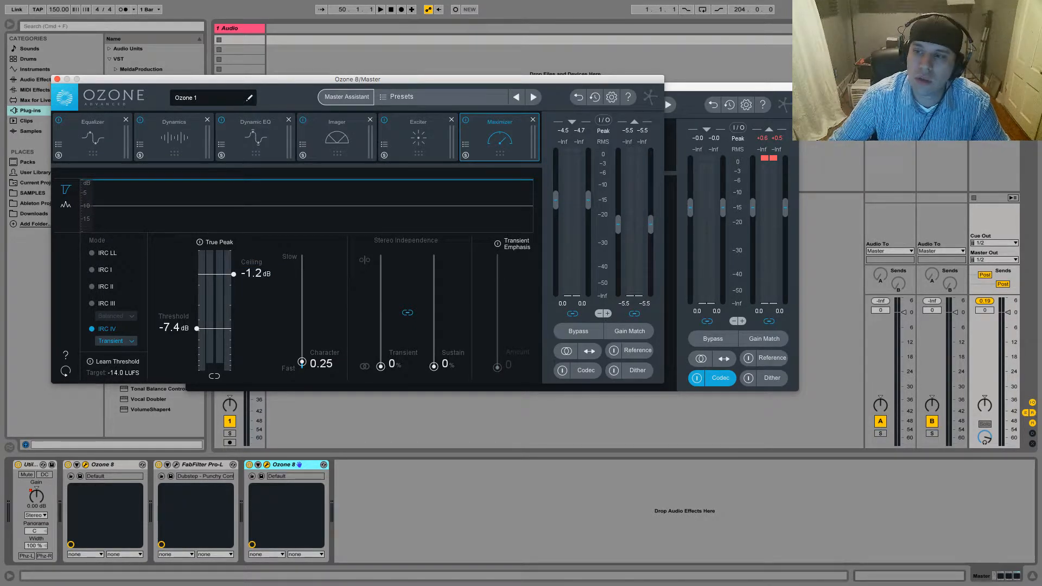
# Reset the master track's peak reading and play the track to check its output peak with the codec preview on.
pyautogui.click(983, 301)
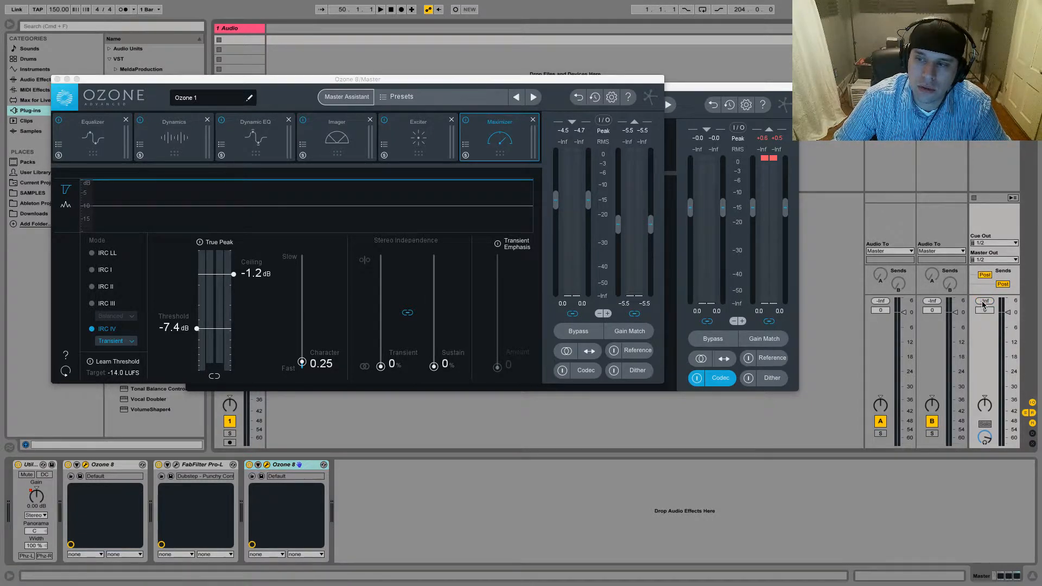
pyautogui.press('space')
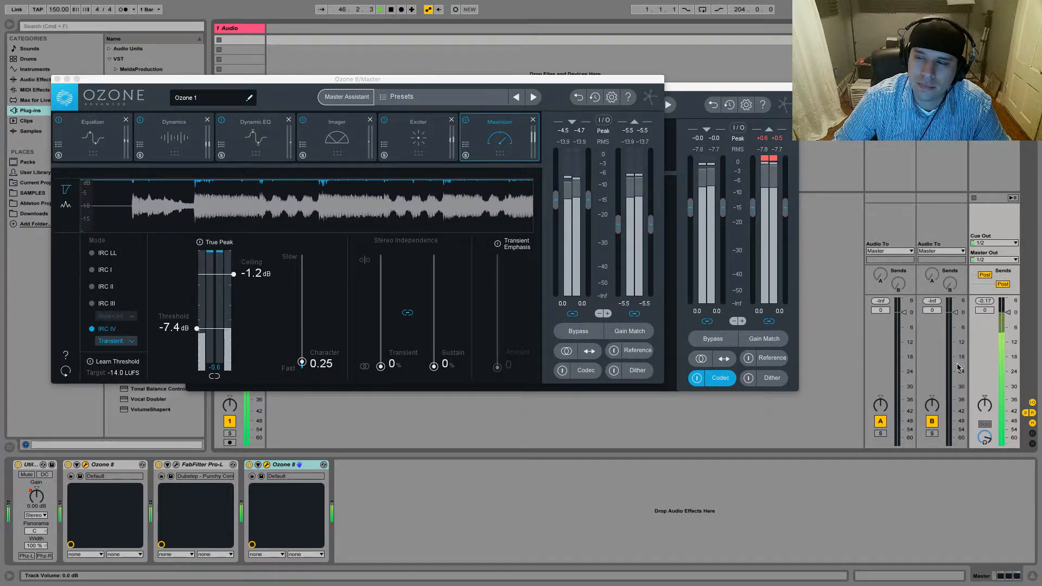
pyautogui.press('space')
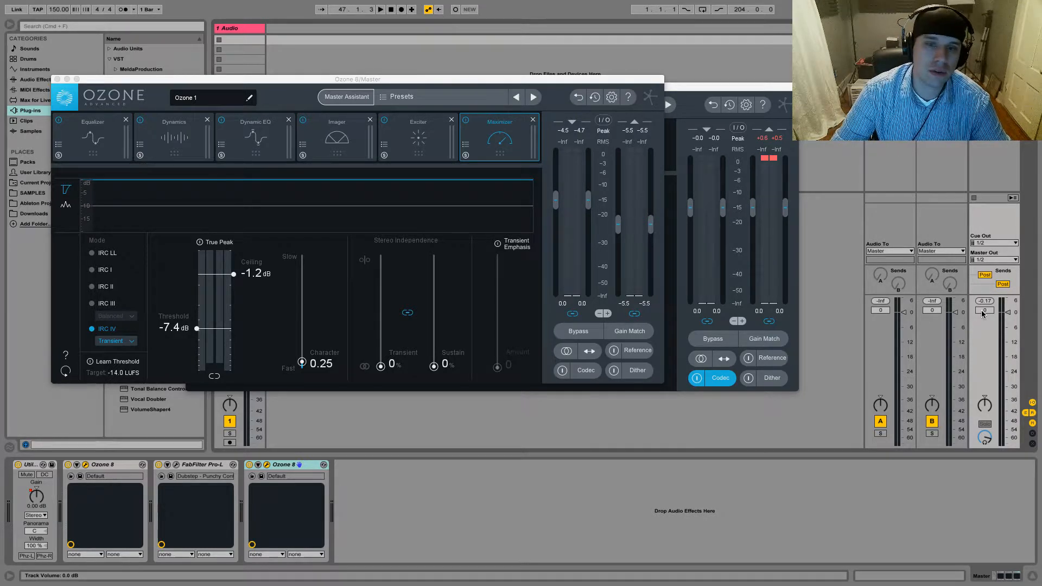
# Turn off Codec Preview in the second Ozone 8 and delete that device from the end of the master chain.
pyautogui.click(57, 79)
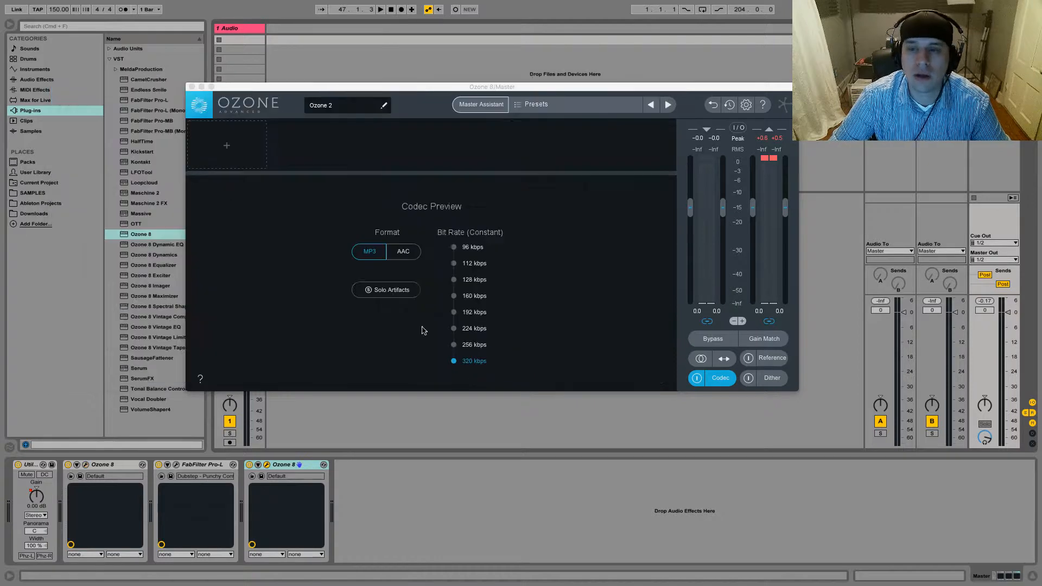
pyautogui.click(697, 382)
pyautogui.click(713, 381)
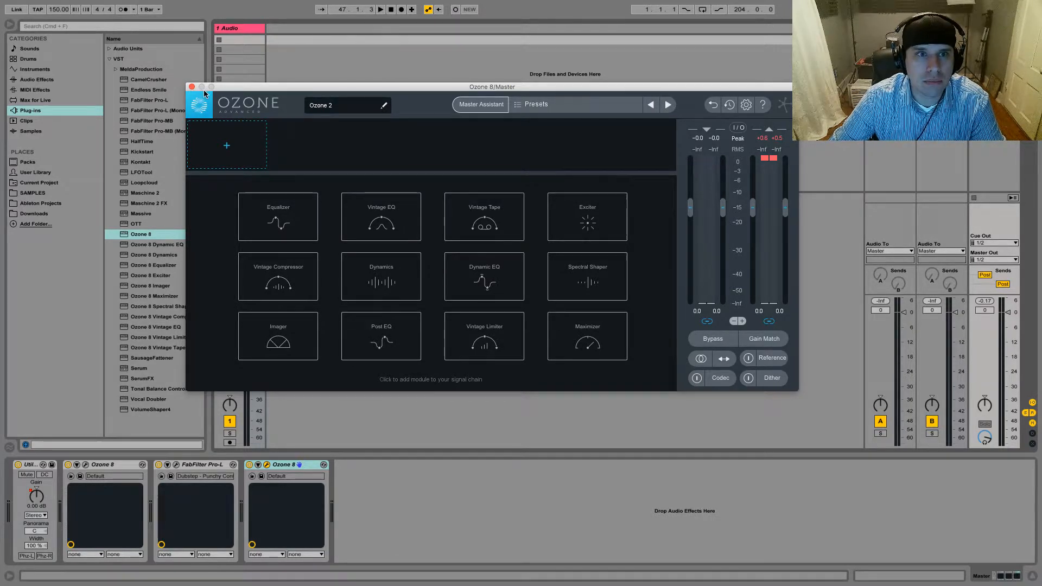
pyautogui.moveTo(237, 90); pyautogui.dragTo(311, 120)
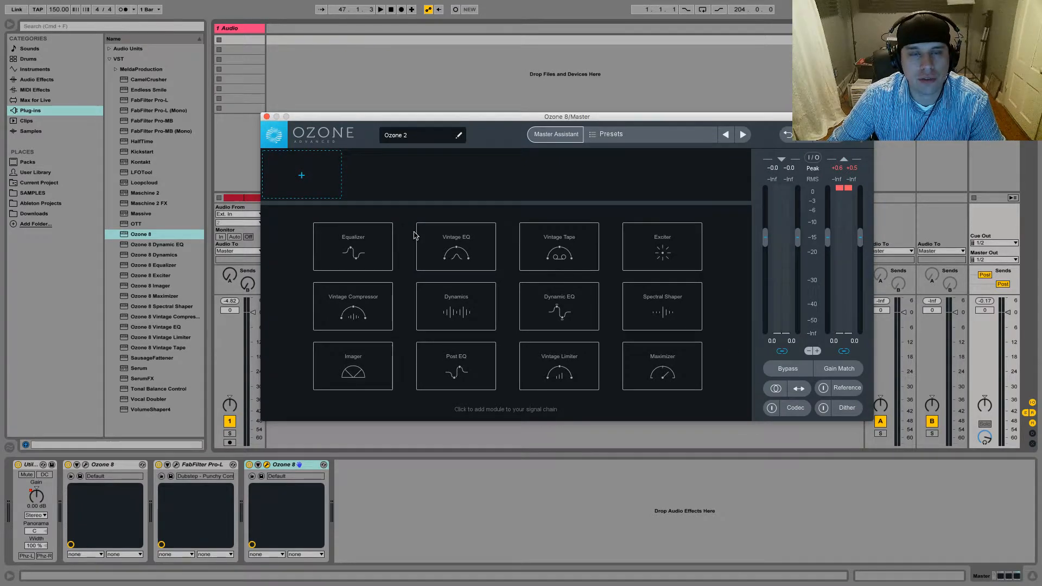
pyautogui.click(267, 117)
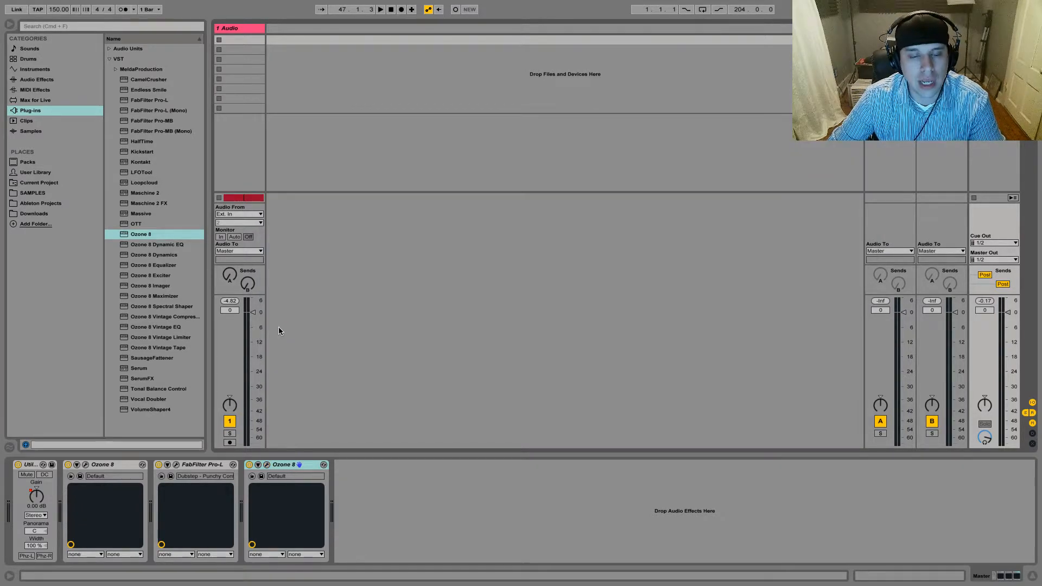
pyautogui.click(289, 464)
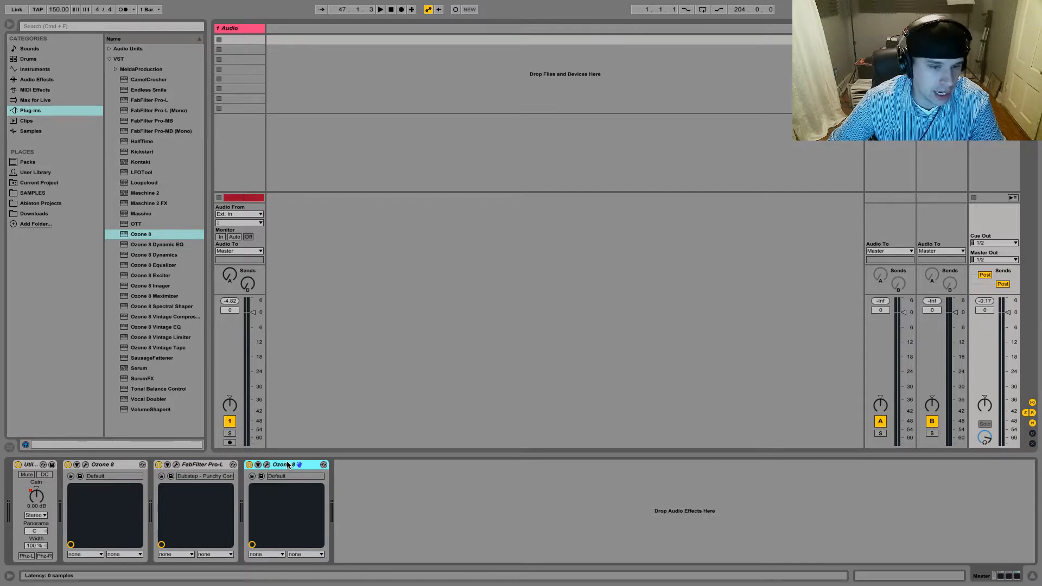
pyautogui.press('Delete')
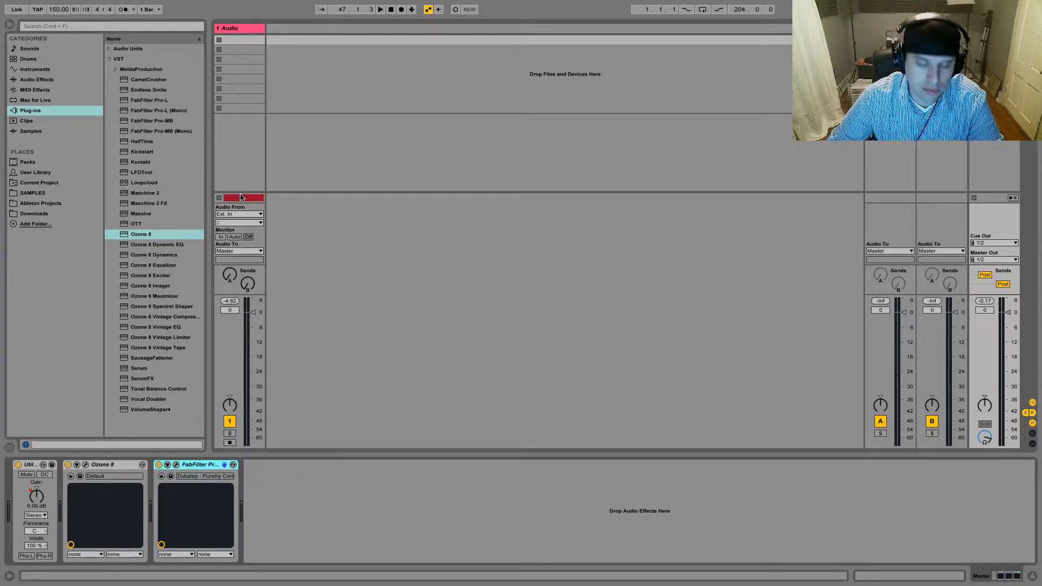
# Open the remaining Ozone 8 from the Arrangement View and examine its Dynamics, Dynamic EQ and Equalizer modules during playback.
pyautogui.press('Tab')
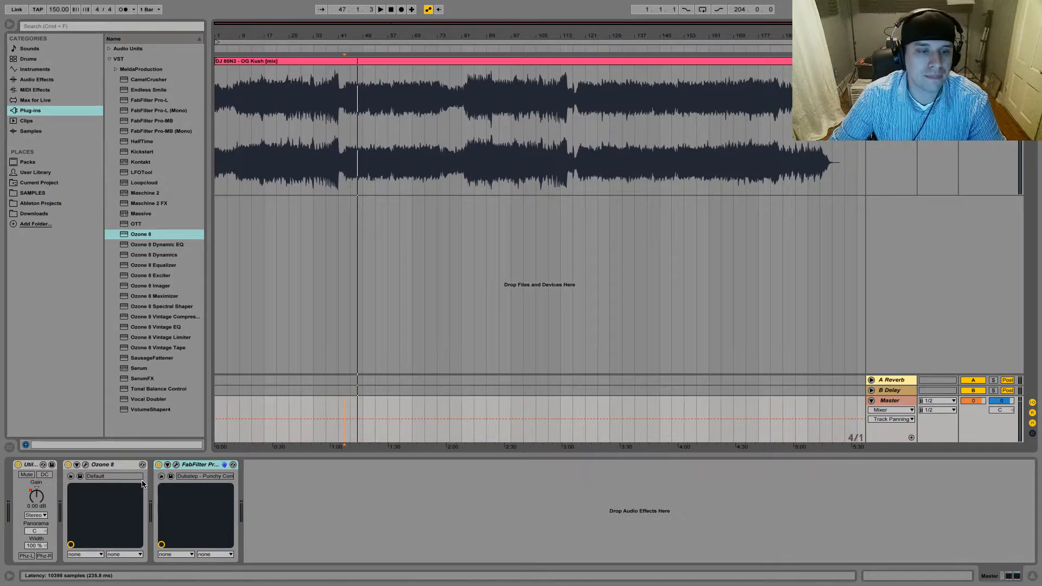
pyautogui.click(85, 465)
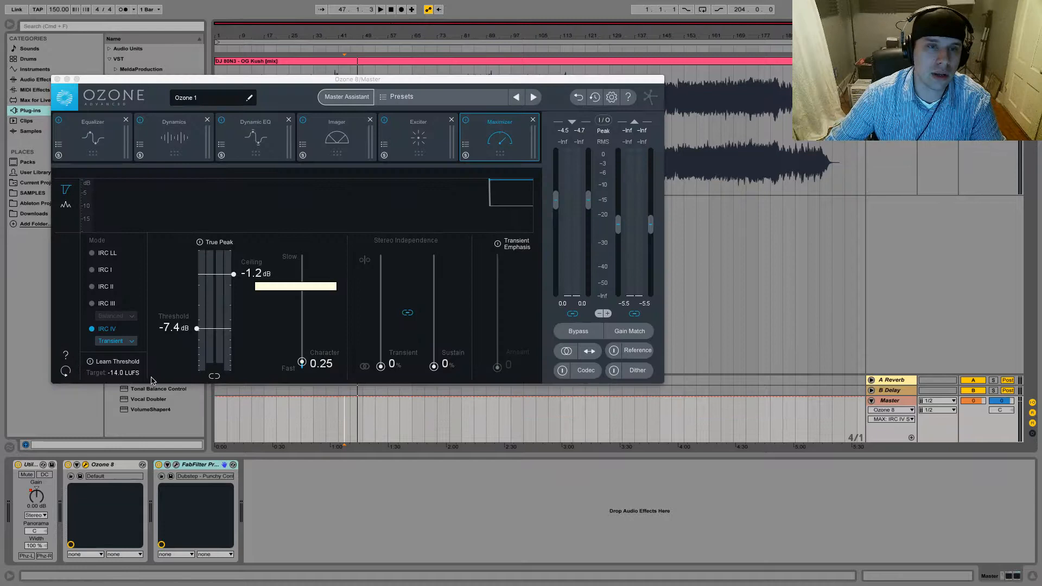
pyautogui.click(152, 136)
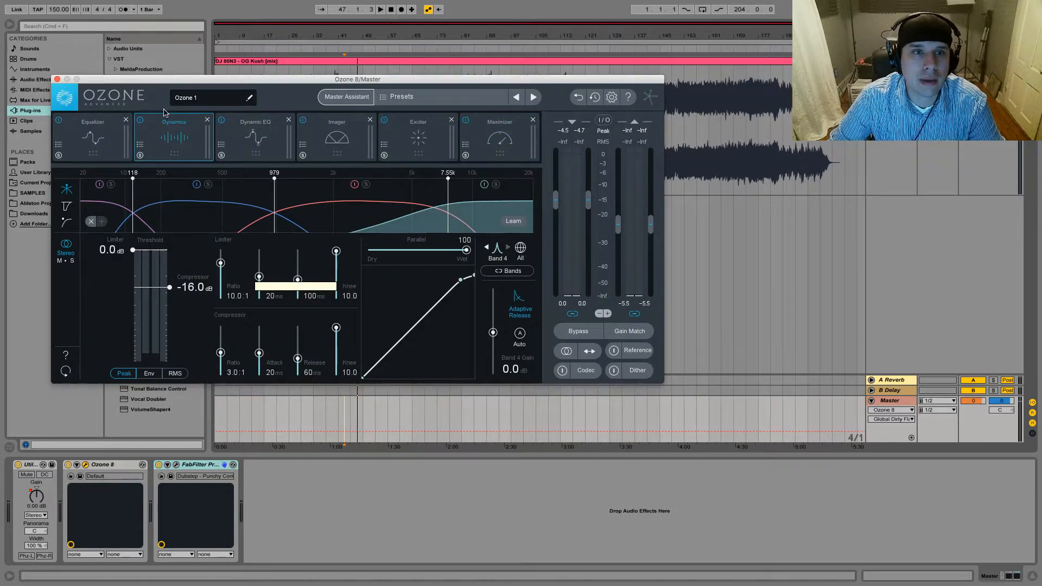
pyautogui.click(252, 140)
pyautogui.moveTo(233, 82); pyautogui.dragTo(386, 63)
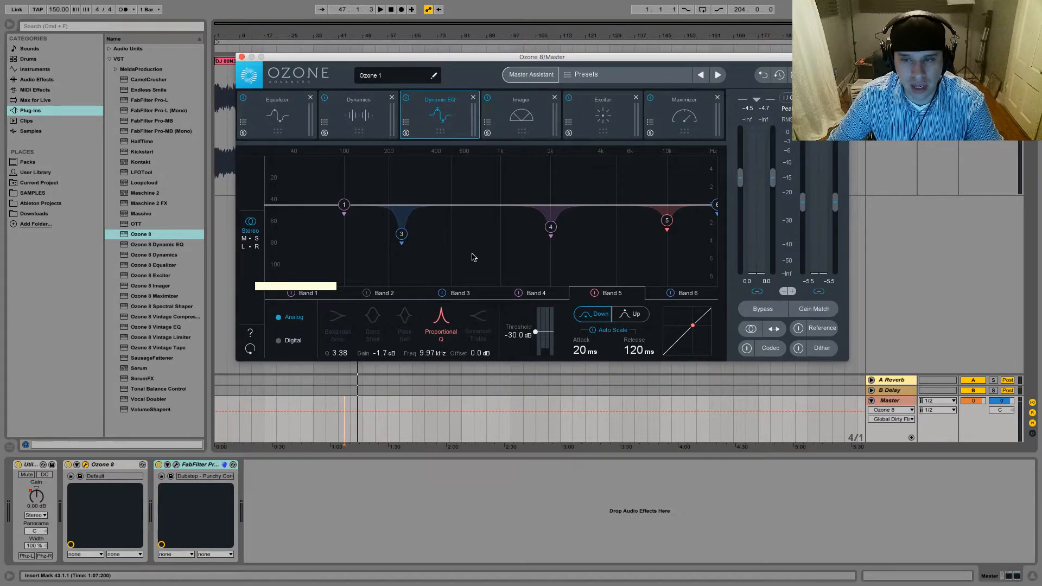
pyautogui.press('space')
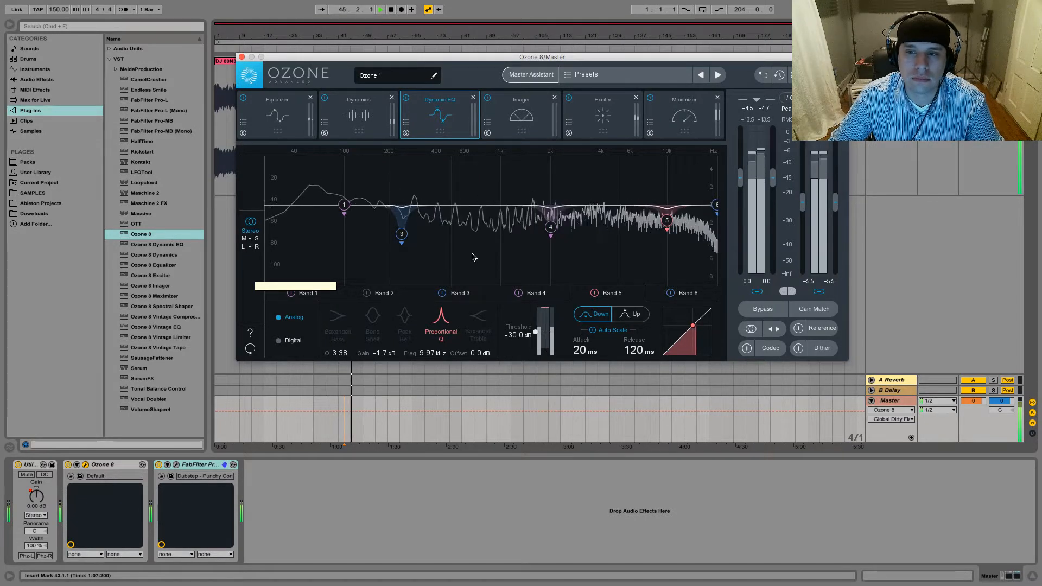
pyautogui.click(273, 115)
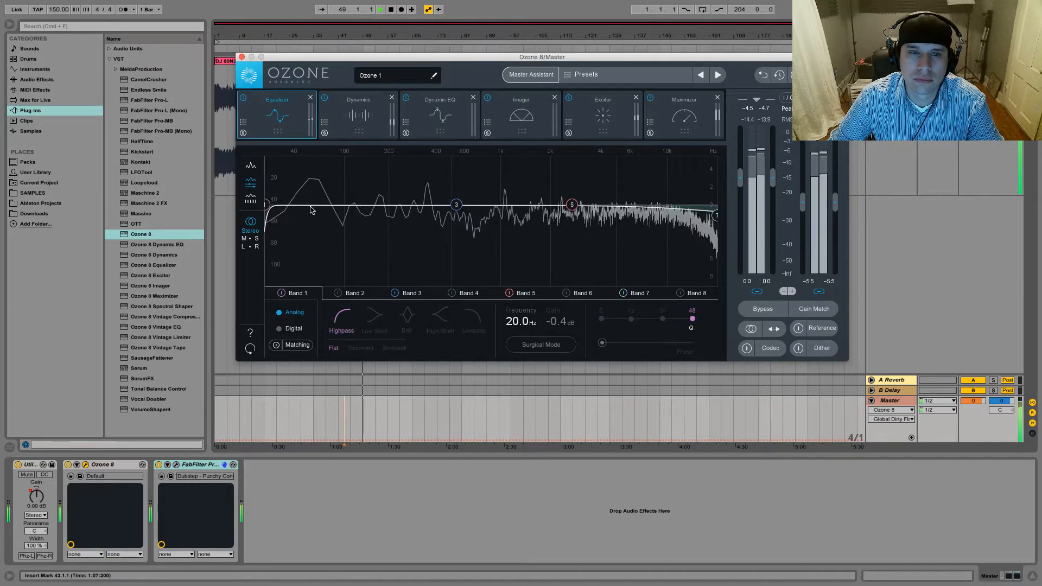
pyautogui.click(395, 128)
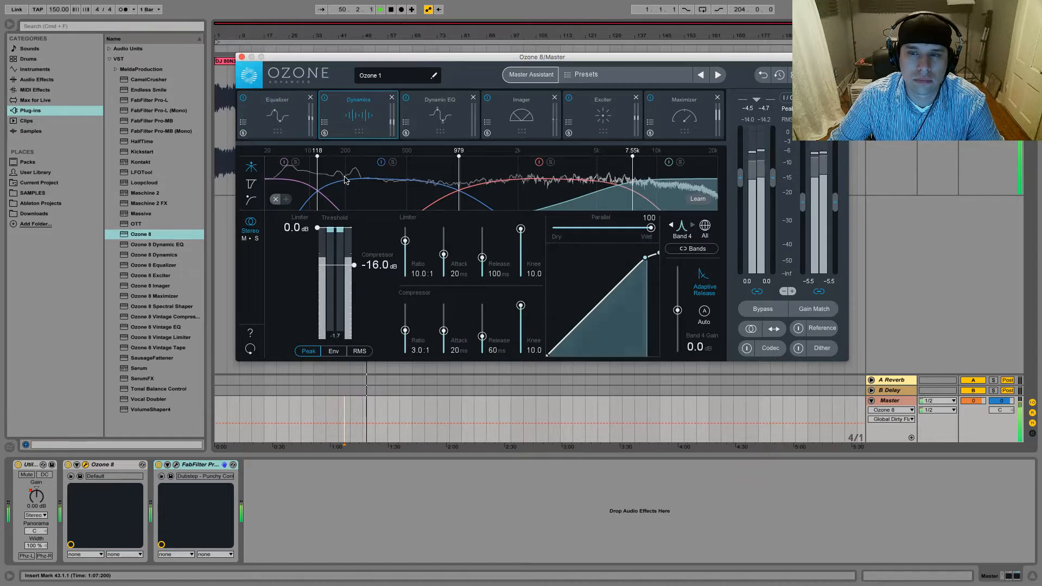
# In the Dynamic EQ, move band 3 to about 226 Hz at -3.3 dB and band 5 to 10.0 kHz at -2.5 dB.
pyautogui.click(413, 123)
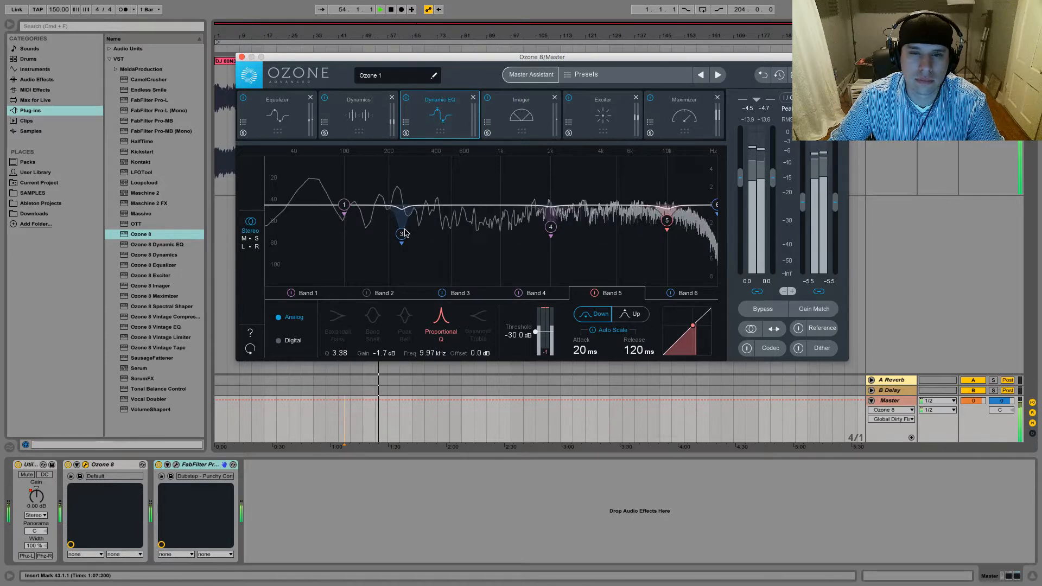
pyautogui.moveTo(402, 234); pyautogui.dragTo(399, 236)
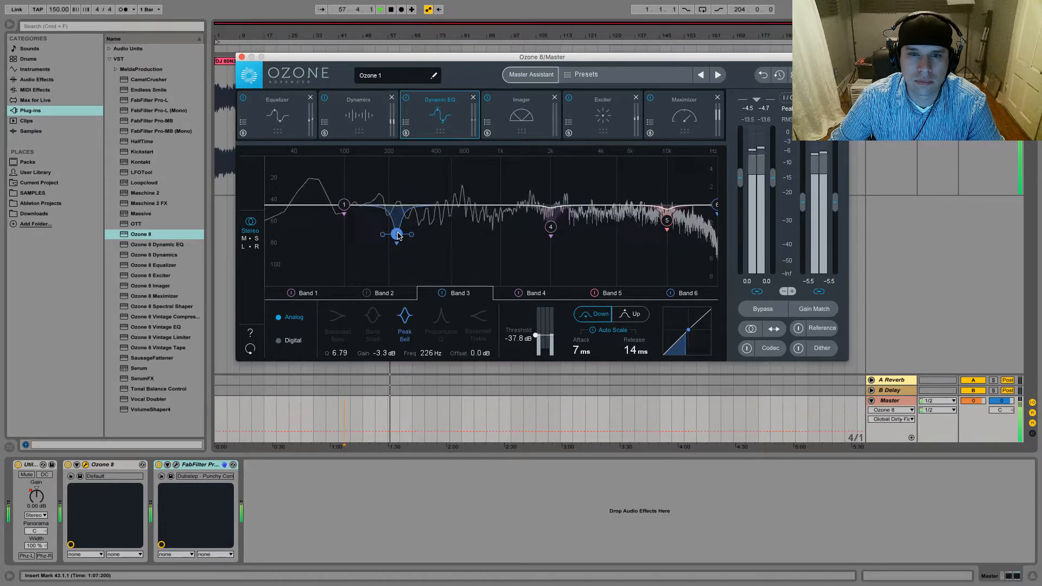
pyautogui.click(666, 221)
pyautogui.moveTo(668, 226)
pyautogui.mouseDown()
pyautogui.moveTo(669, 272)
pyautogui.moveTo(666, 233)
pyautogui.mouseUp()
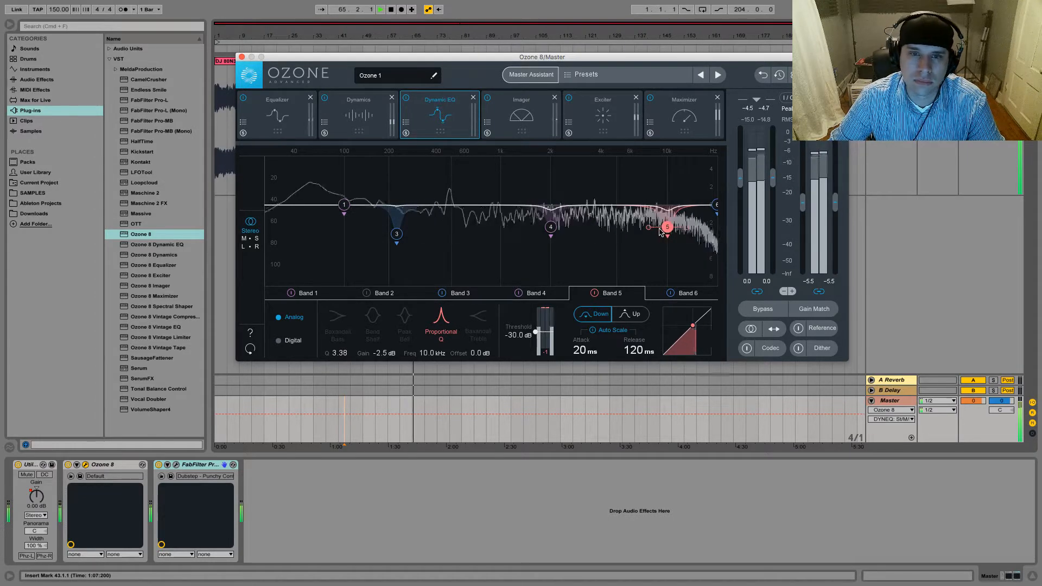
# Try an EQ Eight after FabFilter Pro-L with playback from bar 121, and delete the EQ Eight.
pyautogui.click(36, 80)
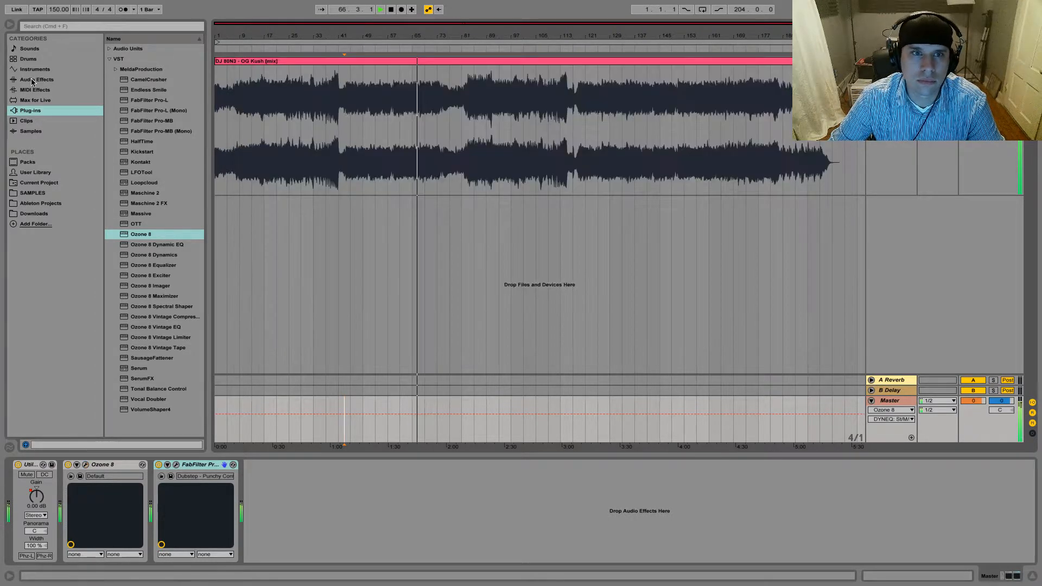
pyautogui.doubleClick(135, 151)
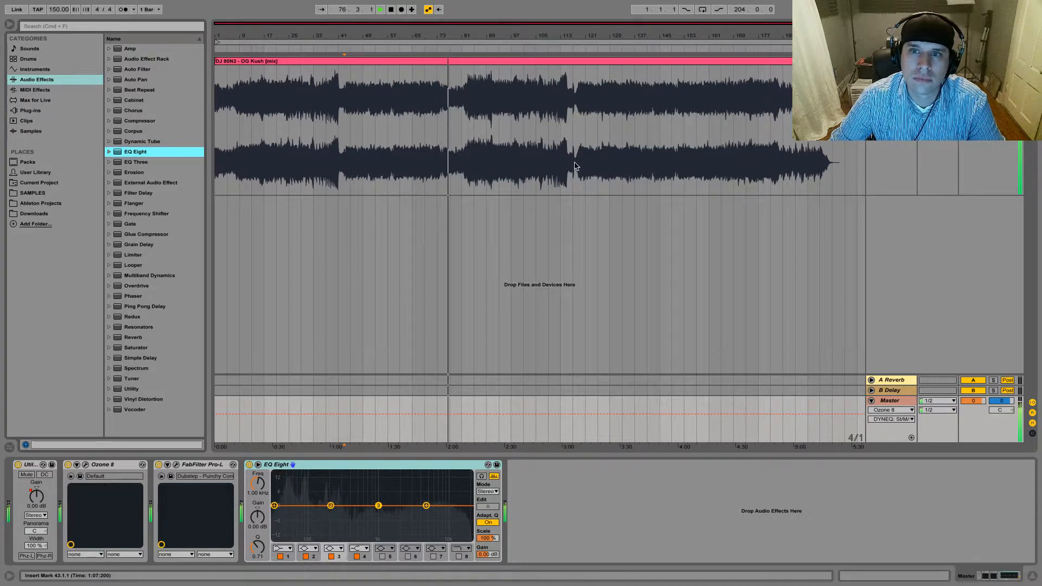
pyautogui.click(585, 422)
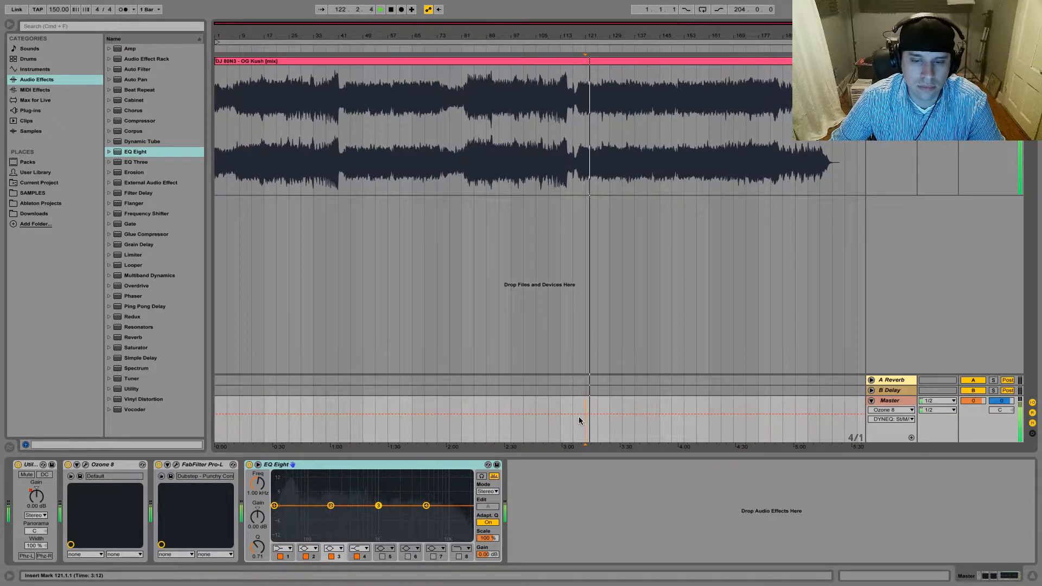
pyautogui.click(302, 465)
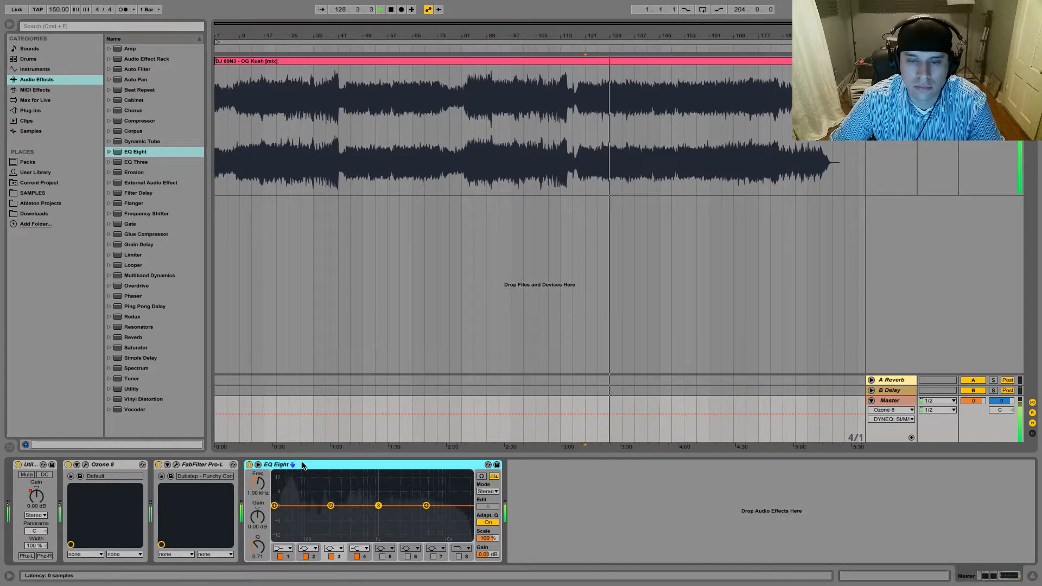
pyautogui.press('Delete')
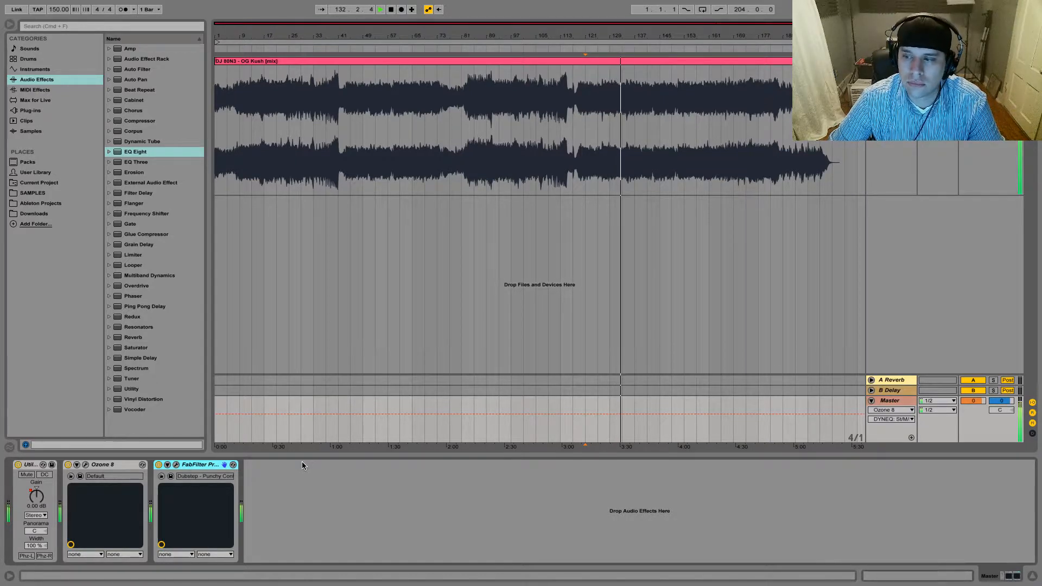
# Check the master level in Session View during playback and return to Arrangement View.
pyautogui.press('Tab')
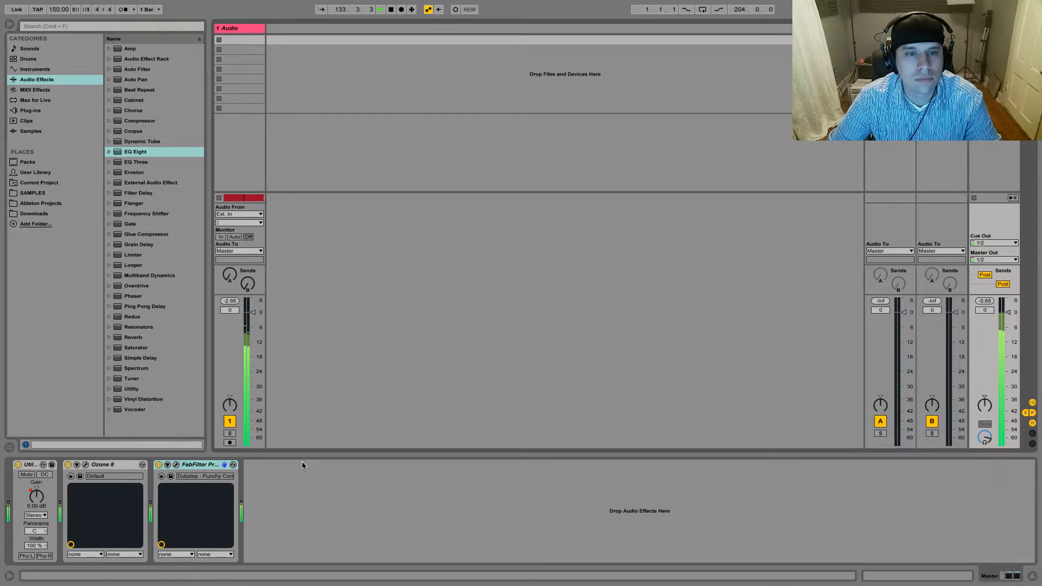
pyautogui.press('Tab')
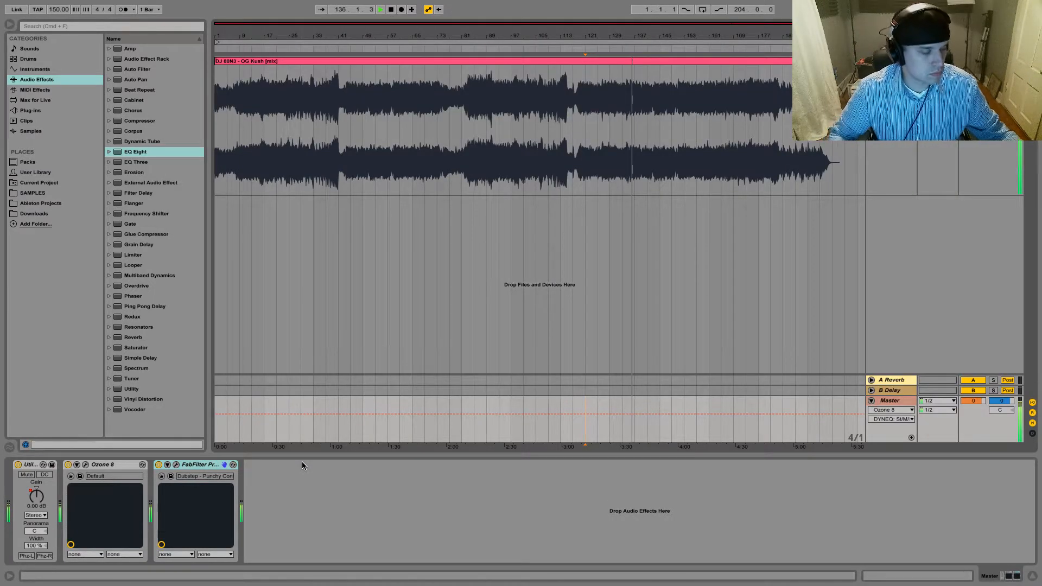
# Leave full screen to check the recording's audio levels in OBS, and return to full-screen Ableton Live.
pyautogui.moveTo(23, 3)
pyautogui.click(31, 19)
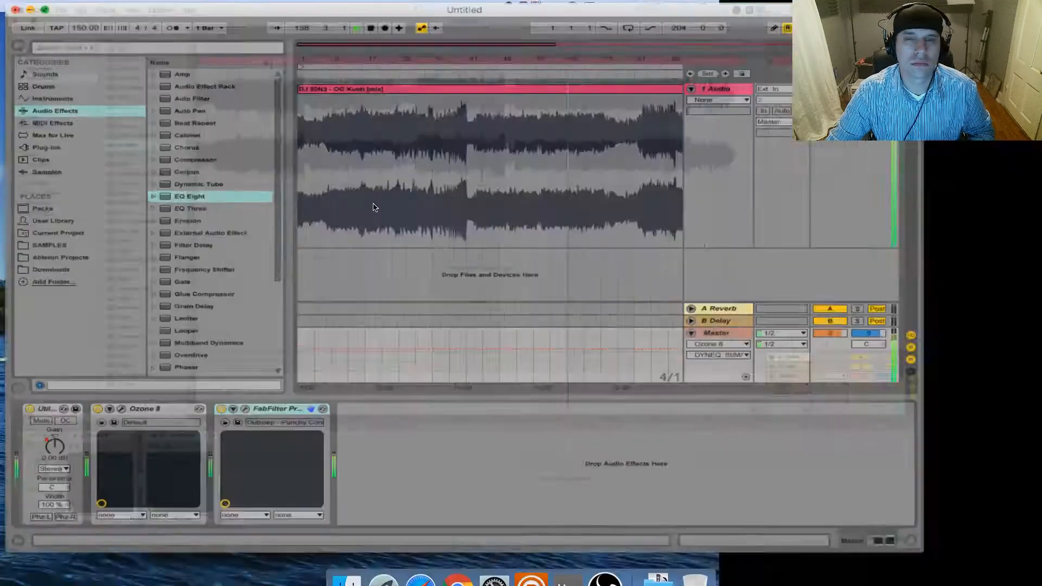
pyautogui.click(711, 154)
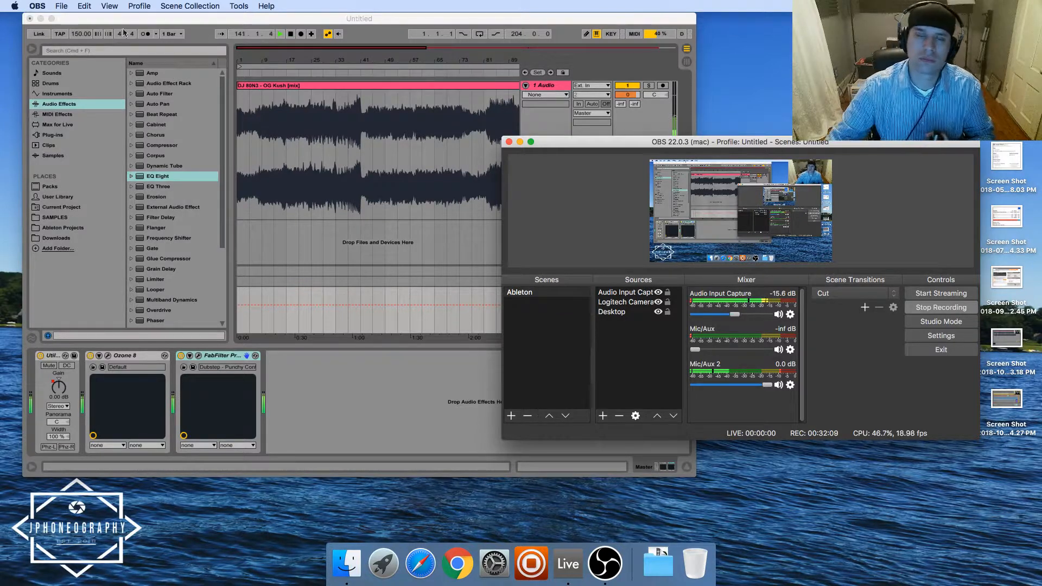
pyautogui.click(51, 18)
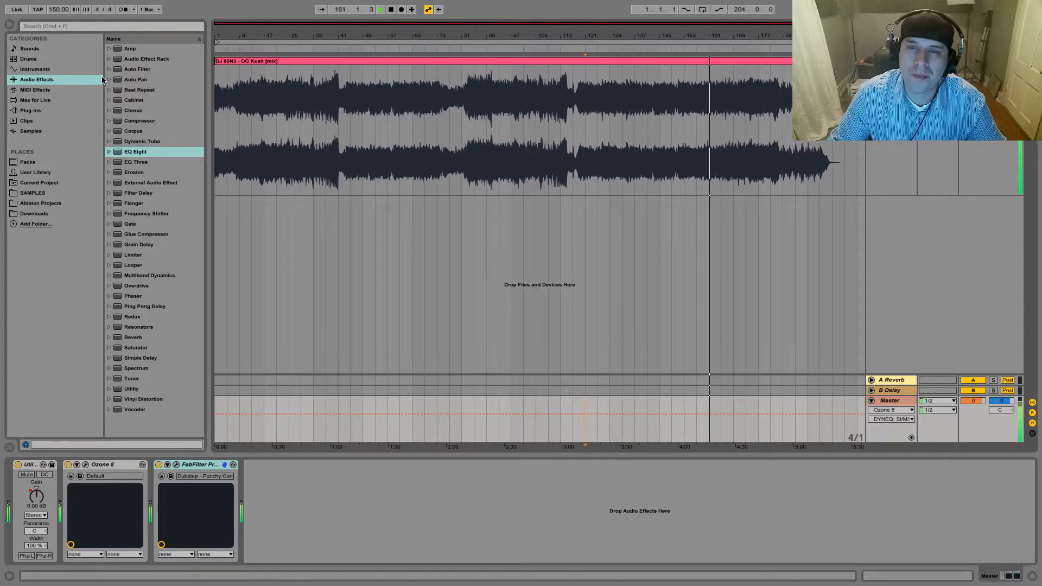
# Stop playback with the whole arrangement selected, and show the Equalizer module of the master's Ozone 8.
pyautogui.press('space')
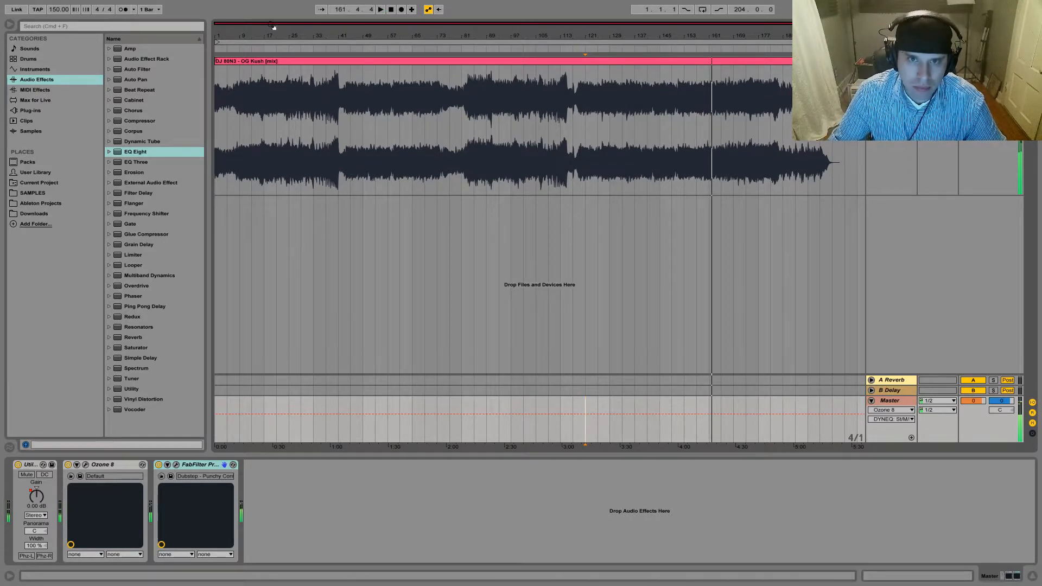
pyautogui.press('super+a')
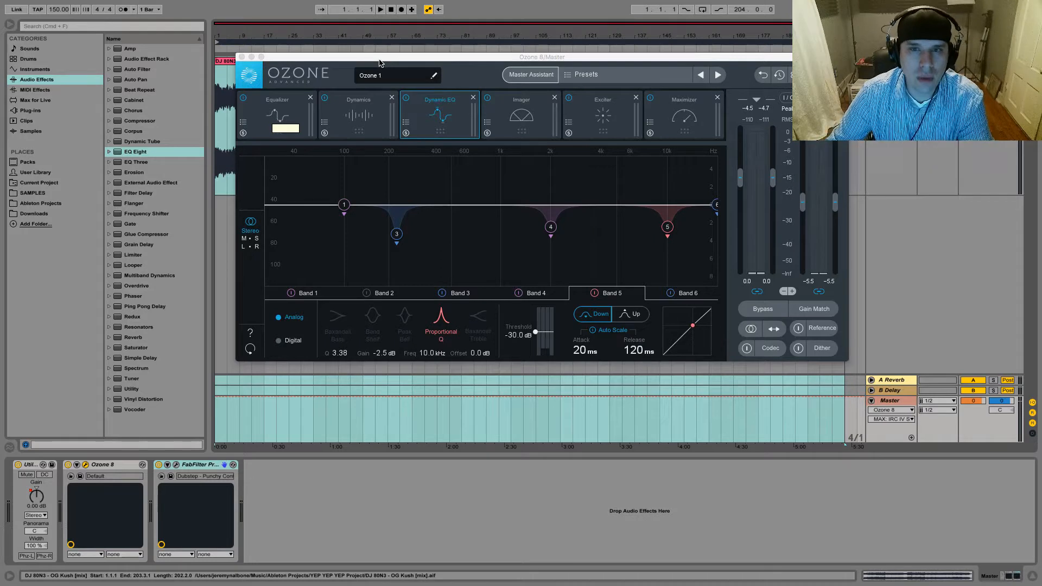
pyautogui.click(271, 110)
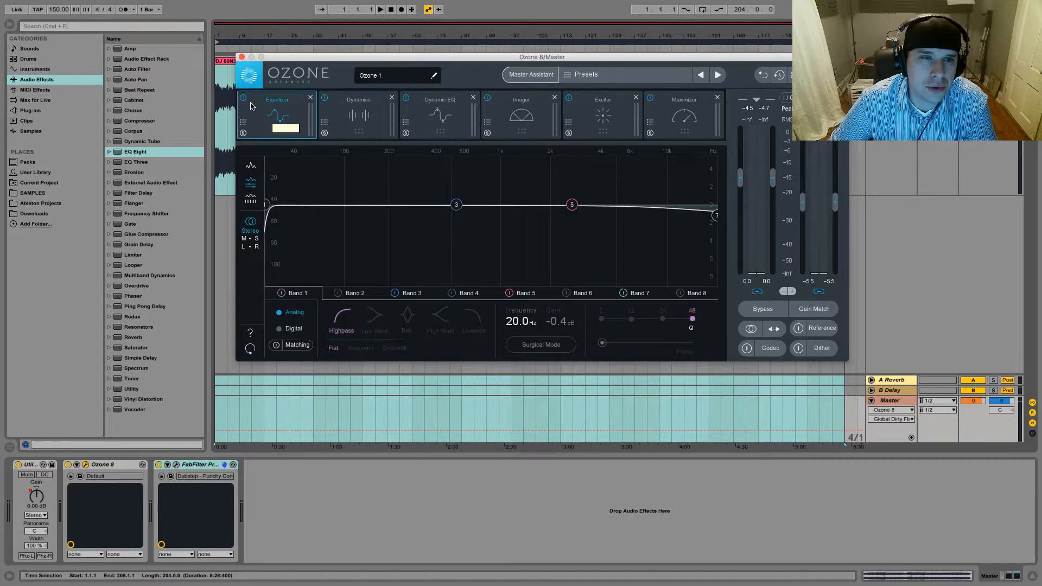
pyautogui.moveTo(305, 56); pyautogui.dragTo(305, 42)
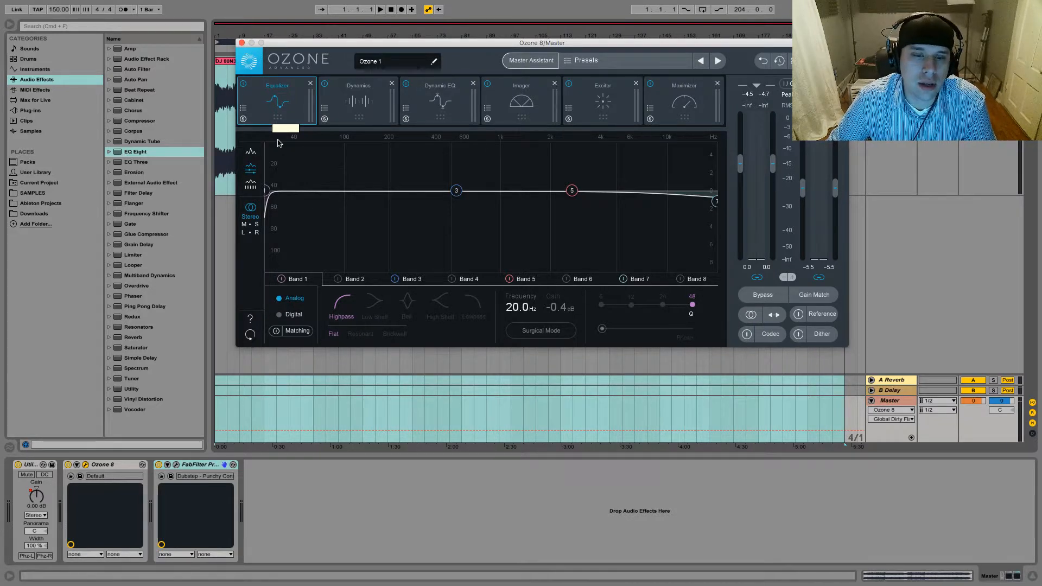
# Add an EQ Eight after FabFilter Pro-L with band 1 as a steep low cut and band 4 at about 7.22 kHz, -1.61 dB.
pyautogui.click(133, 152)
pyautogui.moveTo(132, 152); pyautogui.dragTo(313, 510)
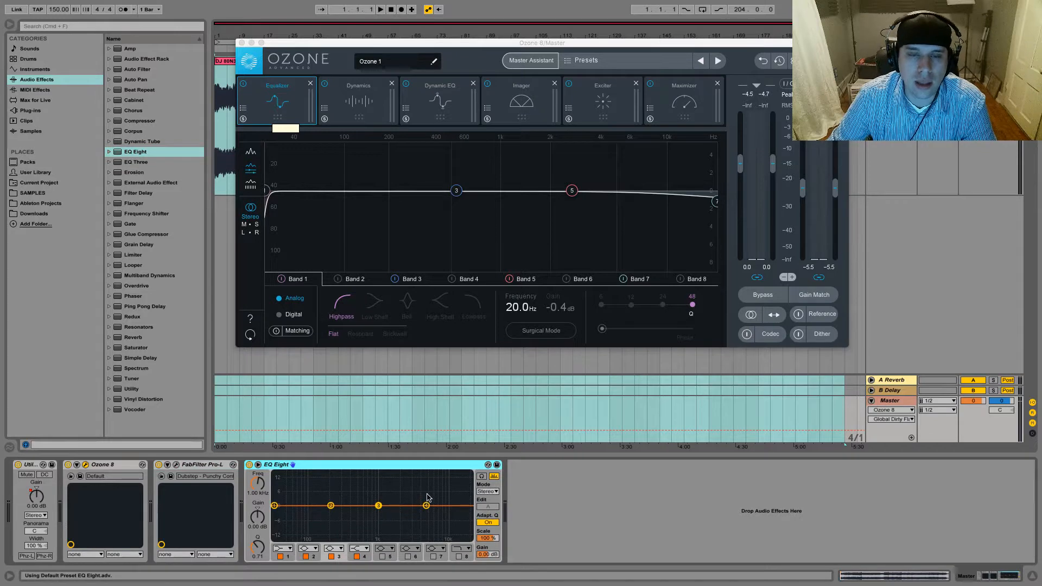
pyautogui.click(284, 548)
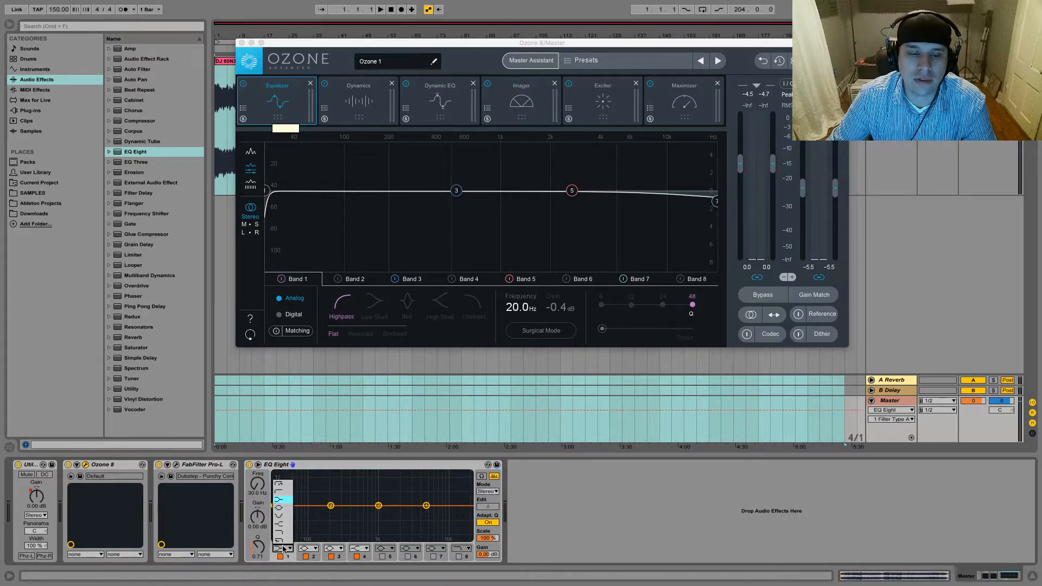
pyautogui.click(280, 485)
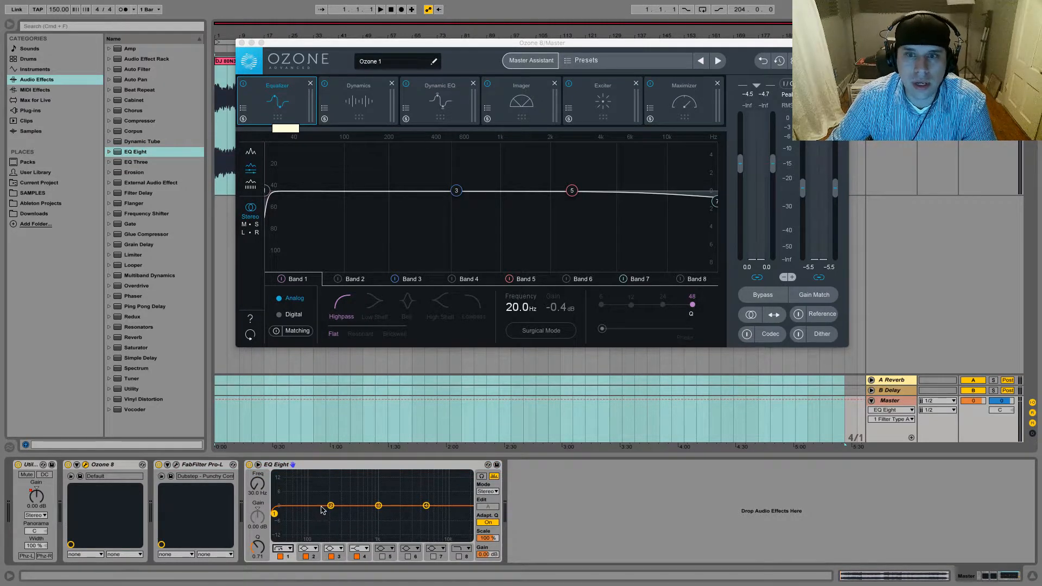
pyautogui.moveTo(426, 505); pyautogui.dragTo(436, 513)
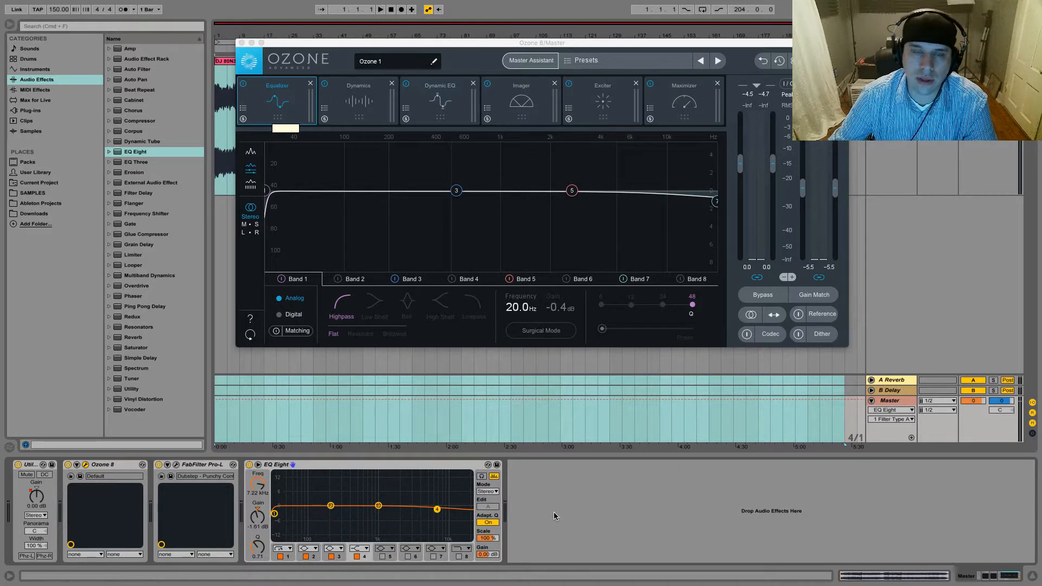
# Add the Multiband Compression preset of Multiband Dynamics after the EQ Eight, and show Ozone's Imager module.
pyautogui.click(358, 101)
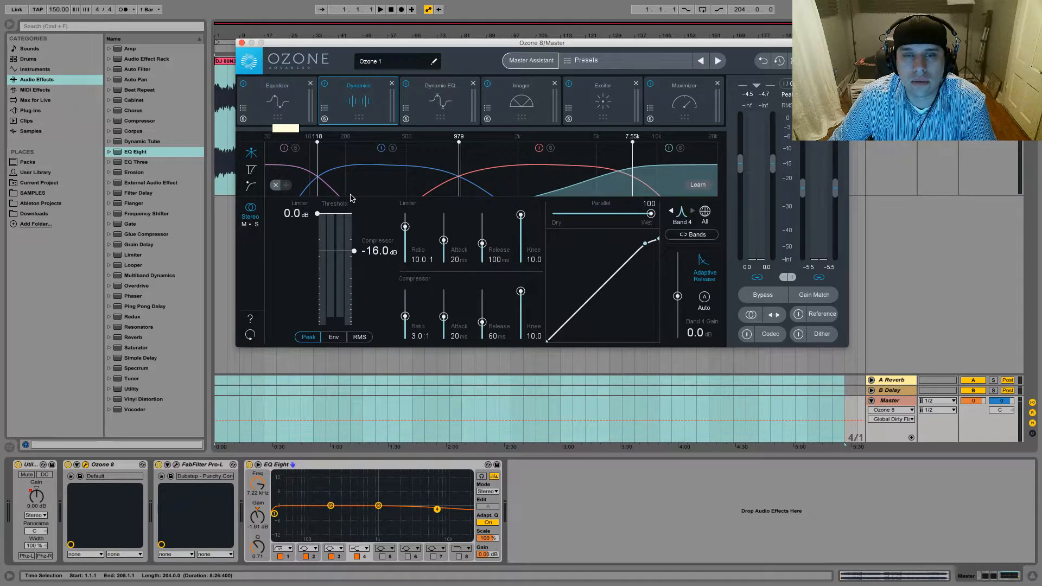
pyautogui.click(107, 275)
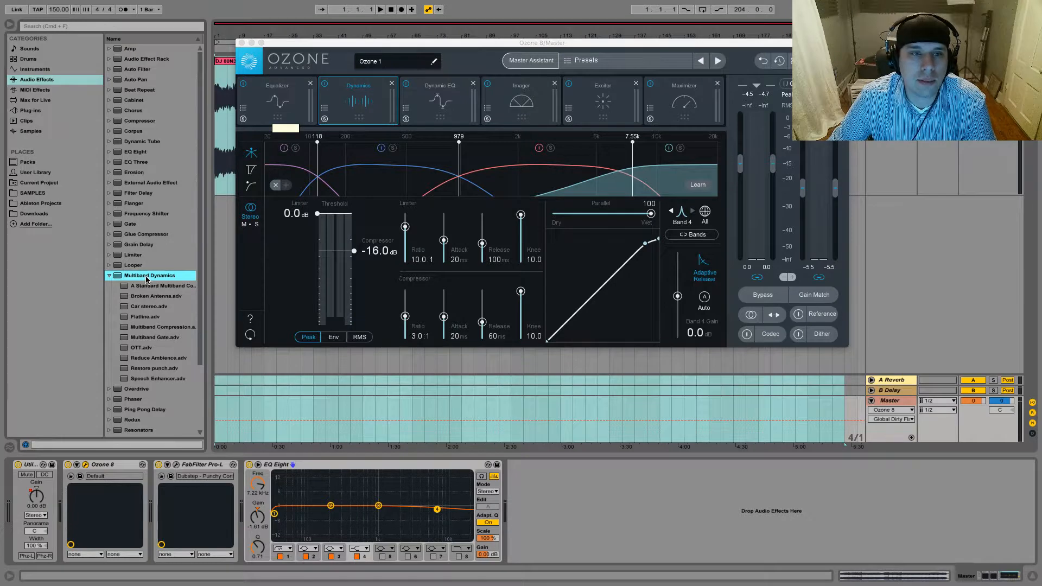
pyautogui.moveTo(157, 330); pyautogui.dragTo(521, 483)
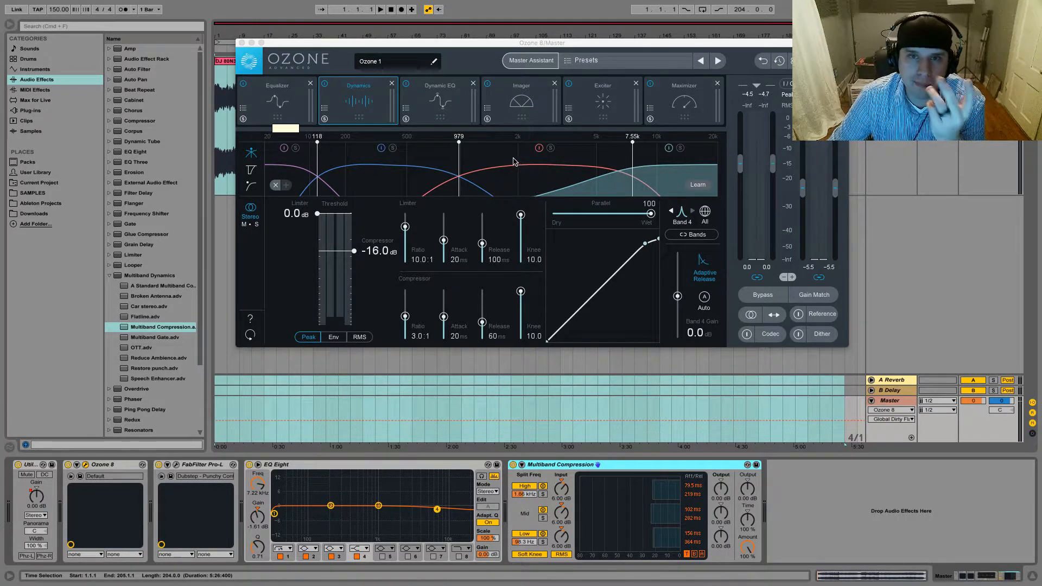
pyautogui.click(449, 96)
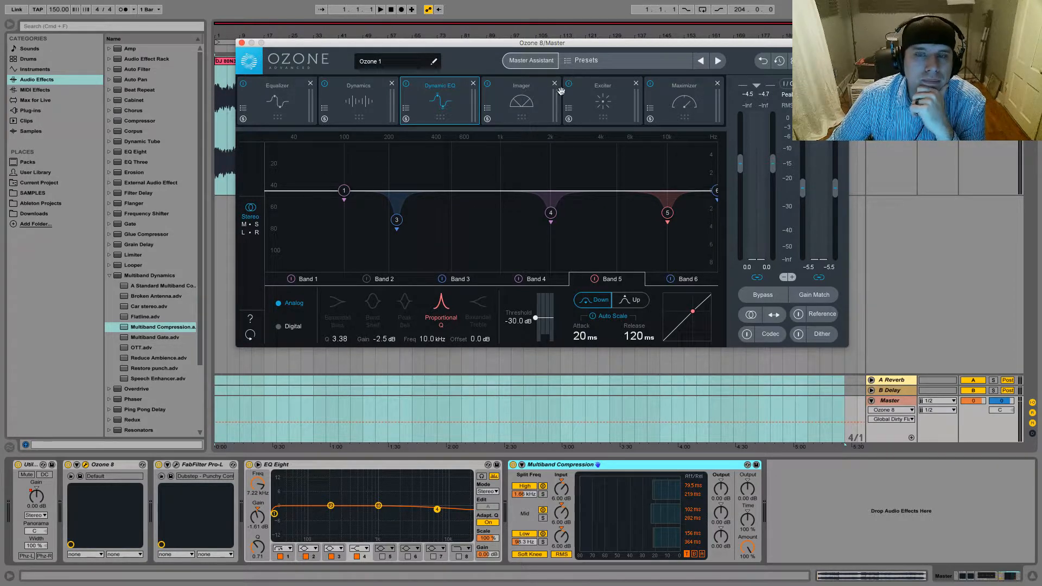
pyautogui.click(543, 91)
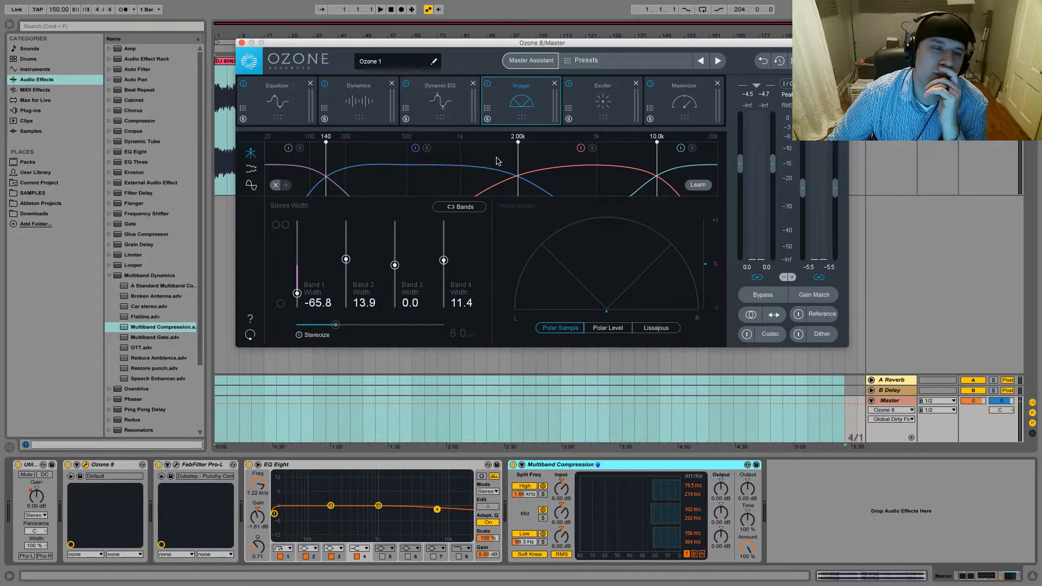
# Try a Utility after Multiband Compression with widths of 172% and 8.2%, and delete the Utility.
pyautogui.click(109, 276)
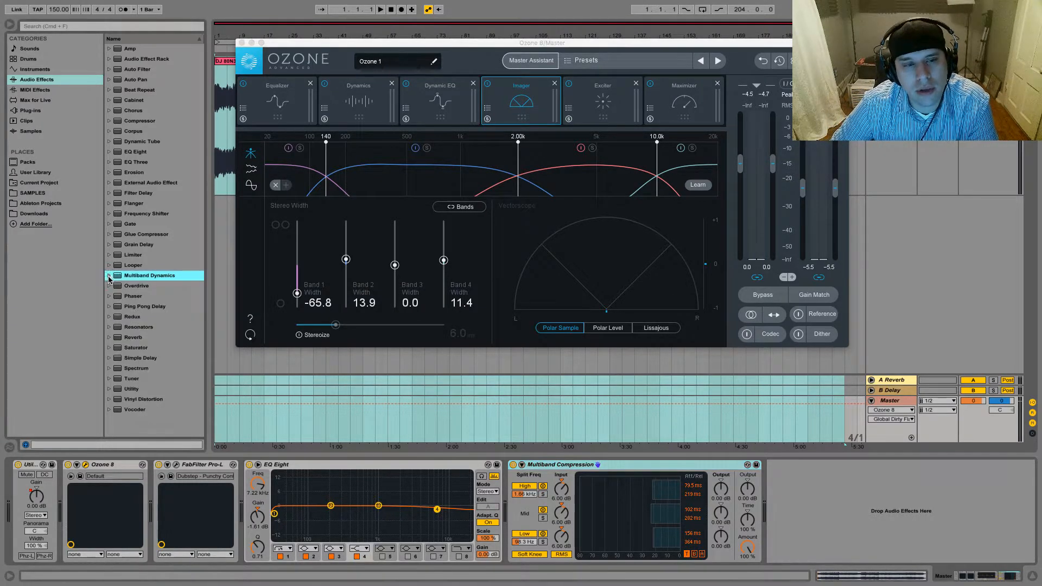
pyautogui.click(121, 389)
pyautogui.moveTo(120, 391); pyautogui.dragTo(833, 490)
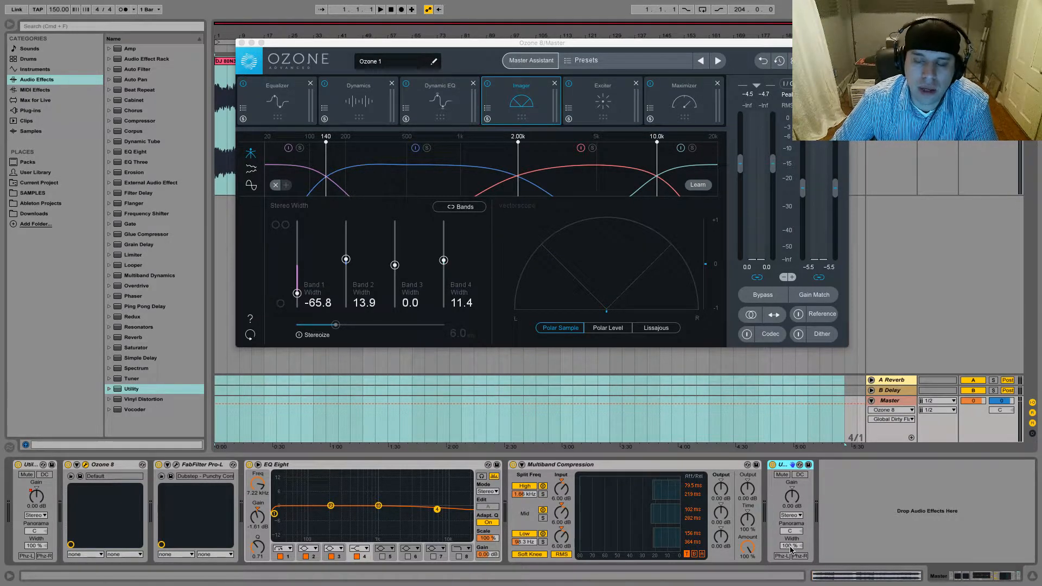
pyautogui.moveTo(788, 547); pyautogui.dragTo(788, 507)
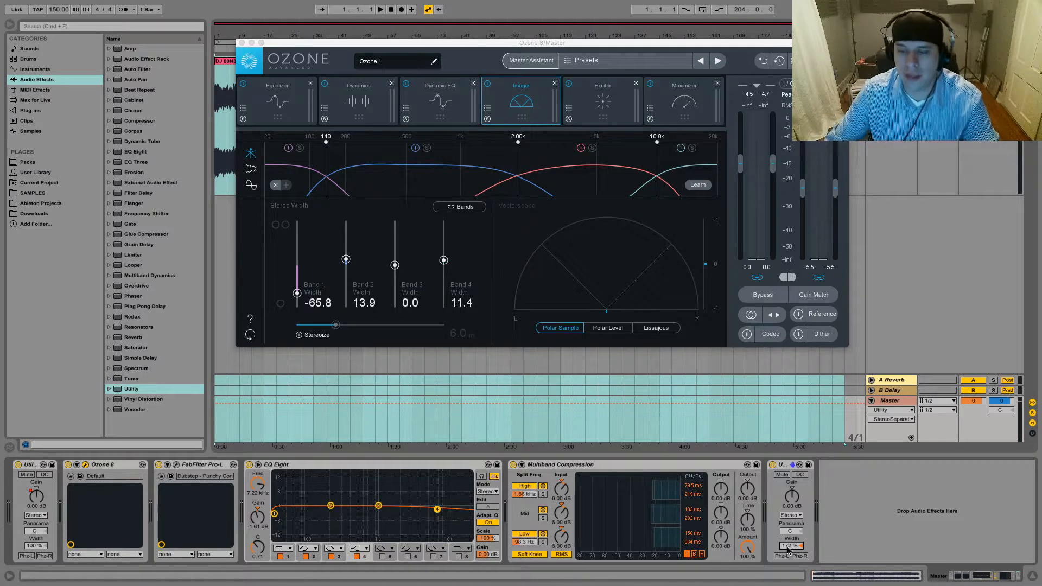
pyautogui.moveTo(788, 547); pyautogui.dragTo(787, 585)
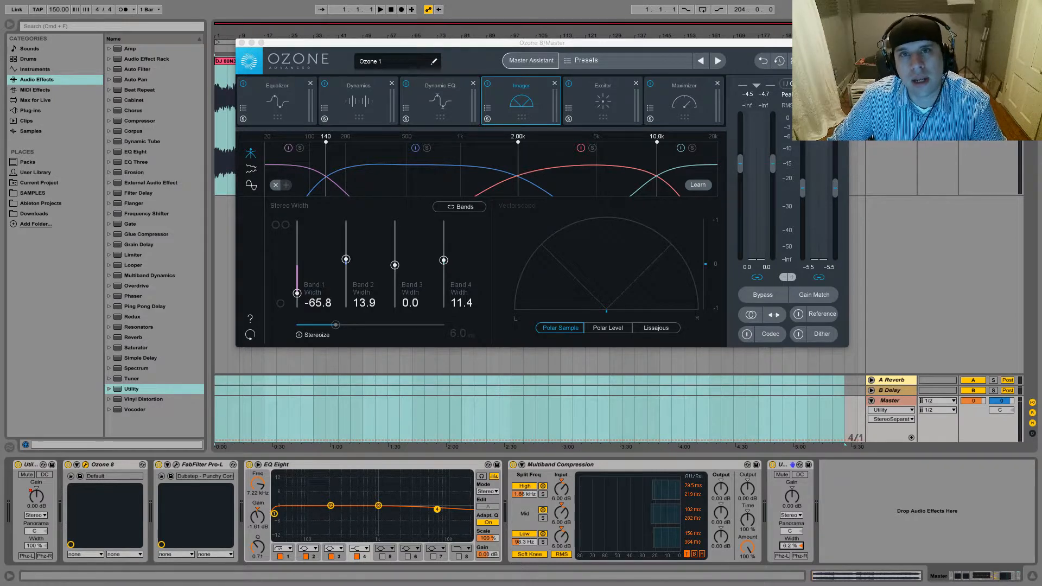
pyautogui.click(780, 462)
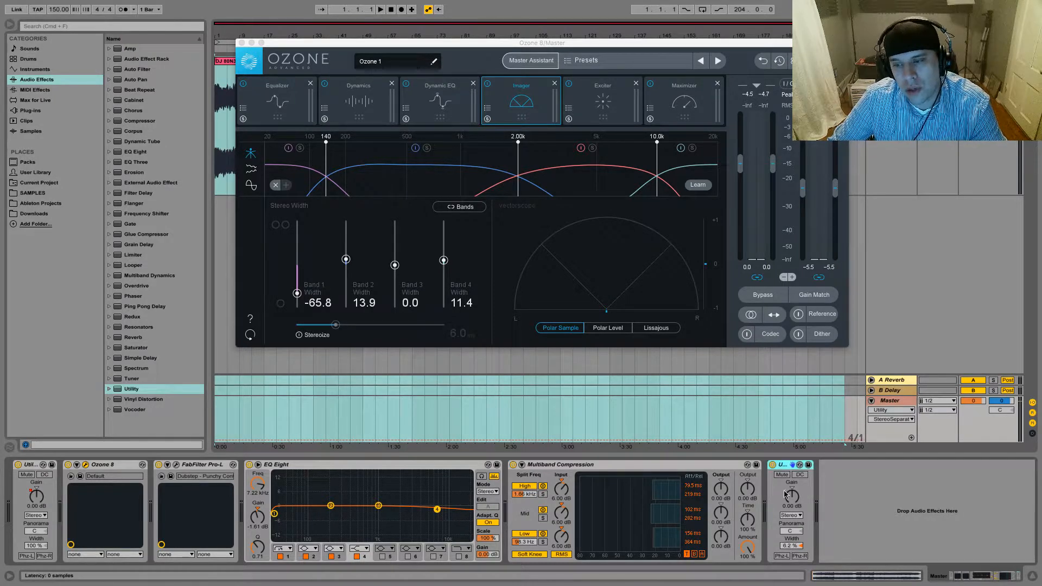
pyautogui.press('Delete')
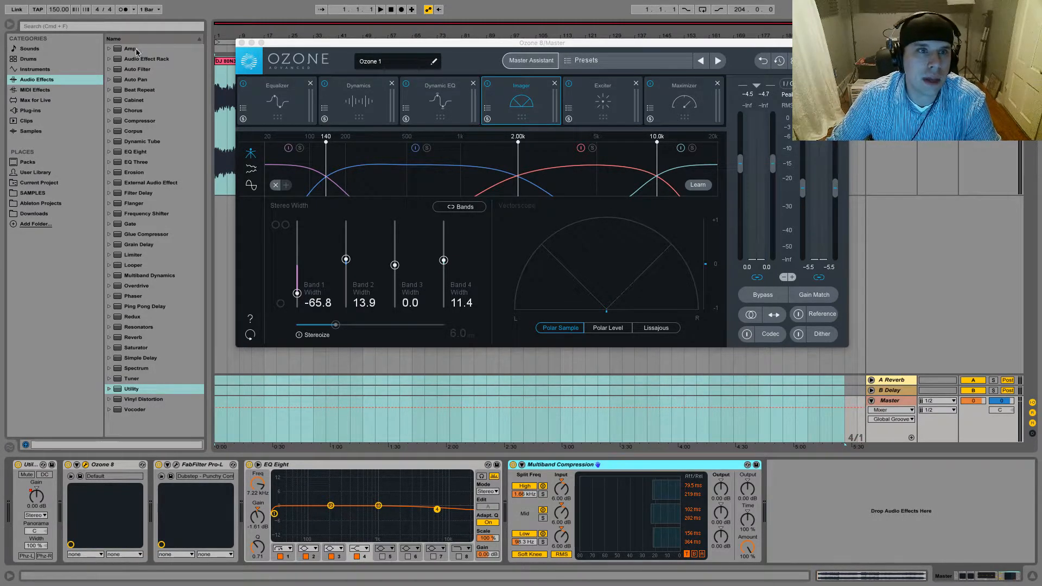
# Add an Audio Effect Rack after Multiband Compression, and try a Multiband Dynamics inside it before deleting that device.
pyautogui.moveTo(147, 59)
pyautogui.mouseDown()
pyautogui.moveTo(503, 364)
pyautogui.moveTo(788, 476)
pyautogui.mouseUp()
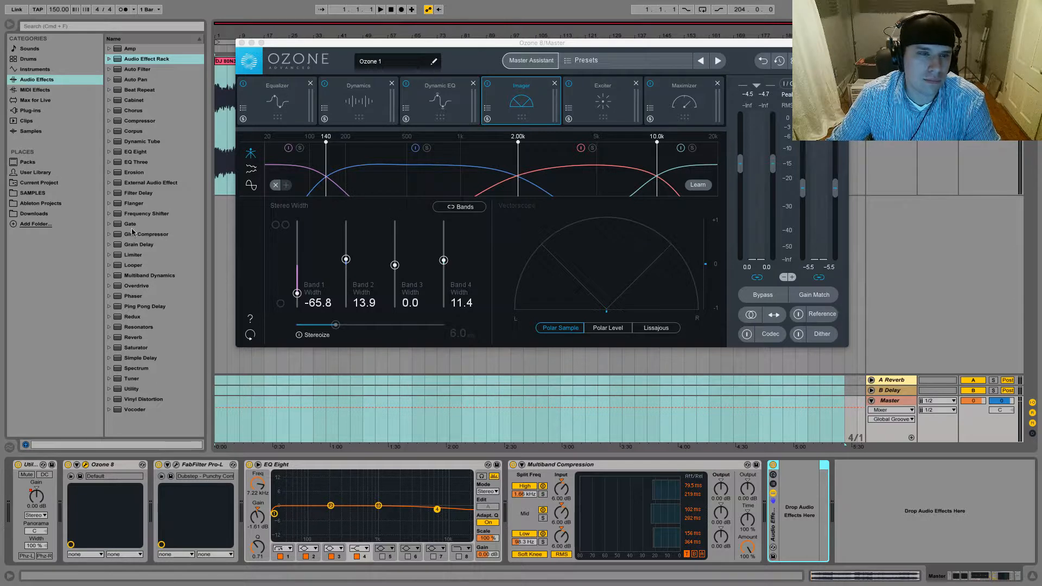
pyautogui.click(117, 277)
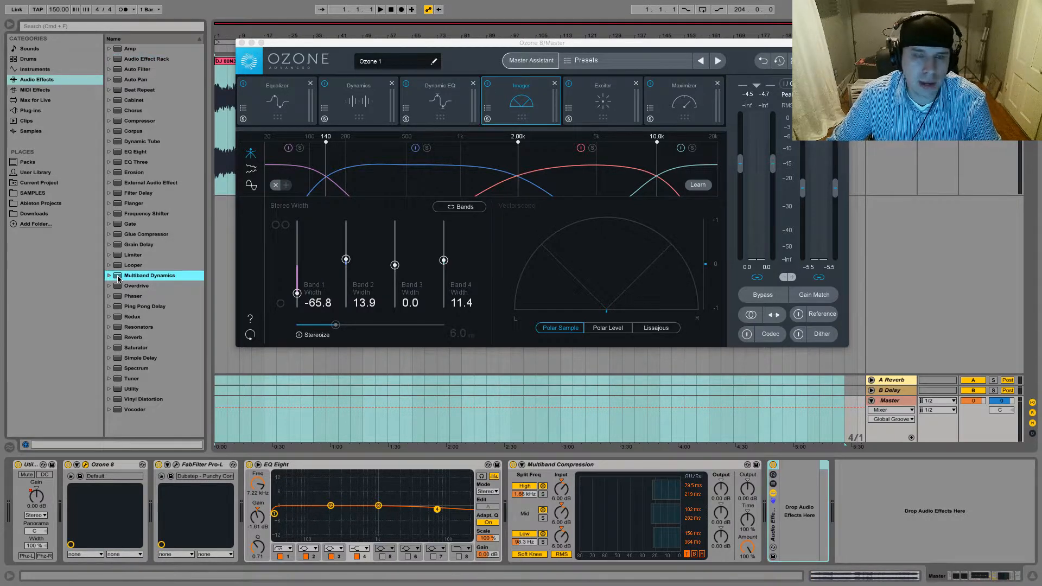
pyautogui.moveTo(119, 279); pyautogui.dragTo(798, 490)
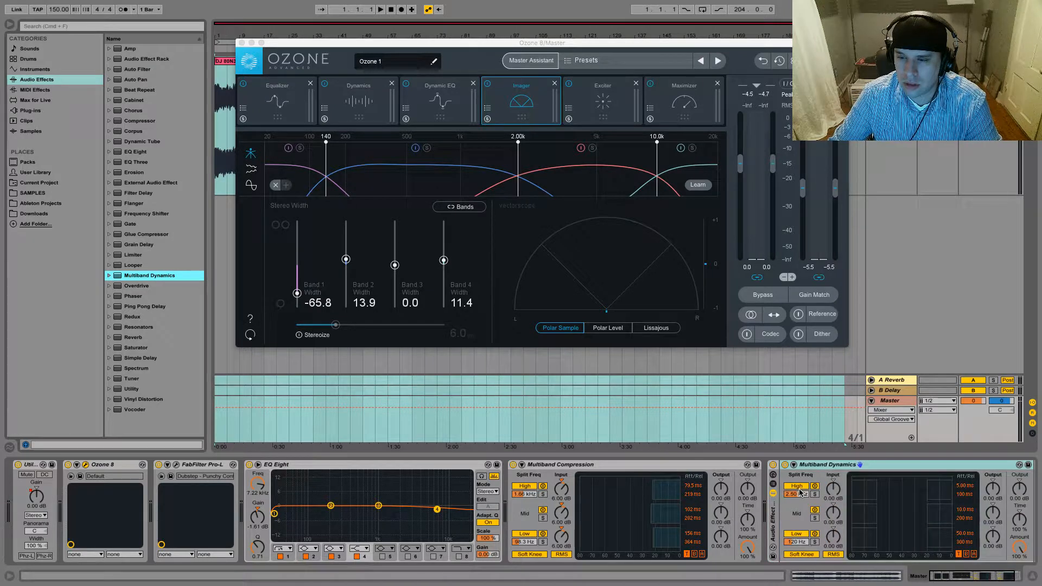
pyautogui.click(804, 465)
pyautogui.press('Delete')
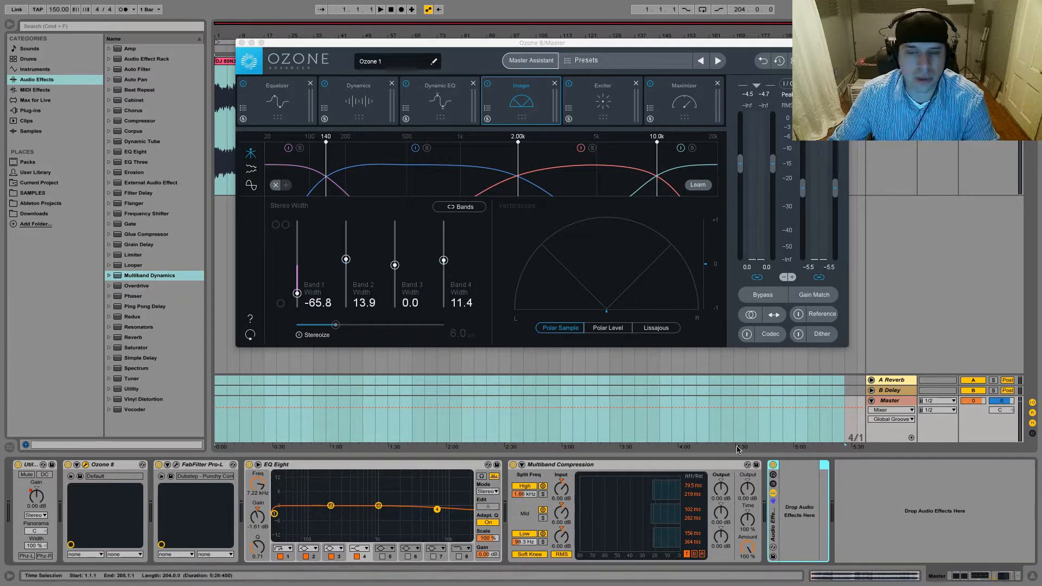
# Show the Audio Effect Rack's macro controls and chain list.
pyautogui.click(772, 475)
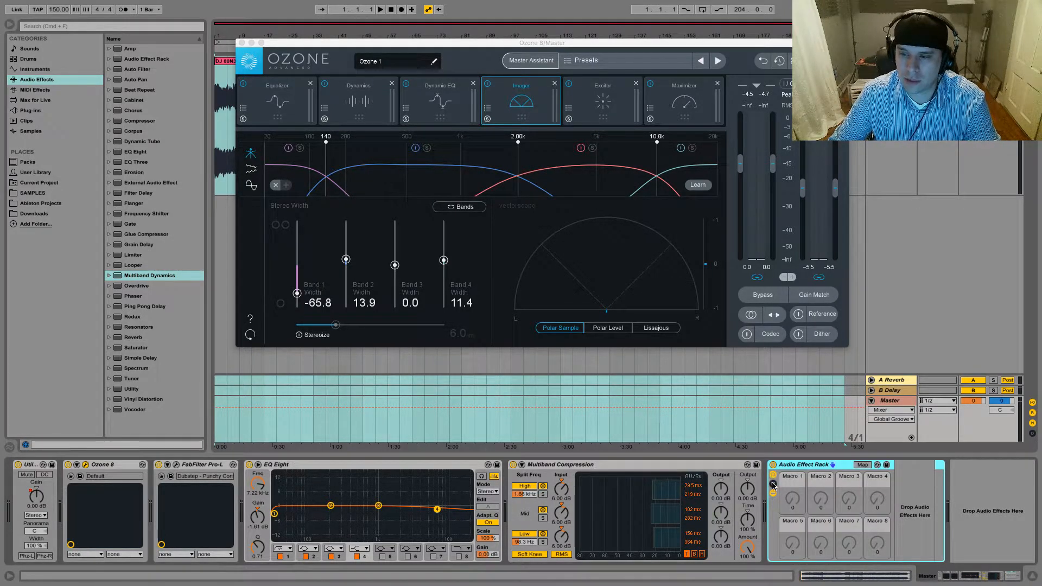
pyautogui.click(773, 480)
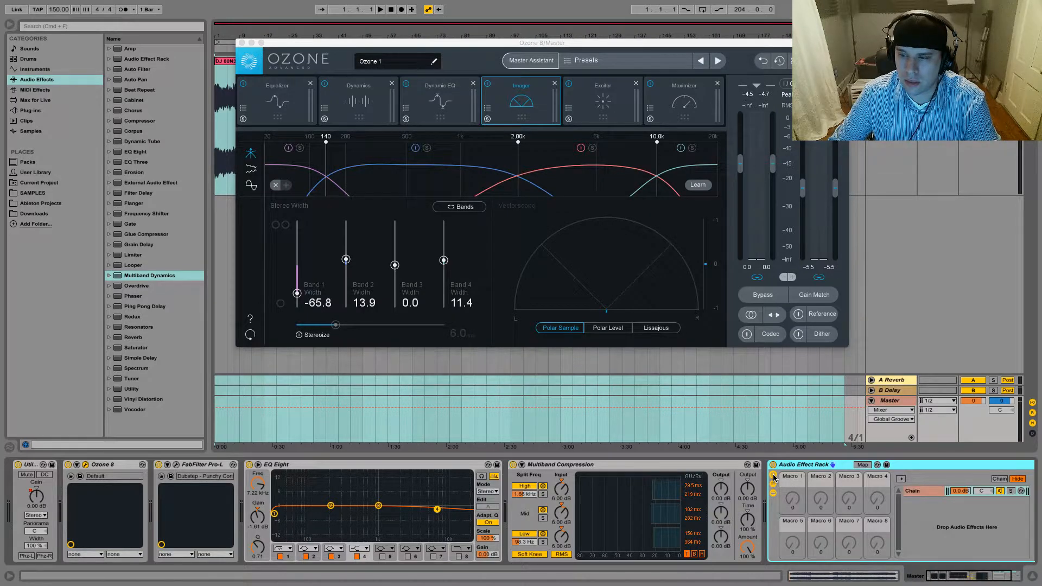
pyautogui.click(773, 476)
pyautogui.click(773, 476)
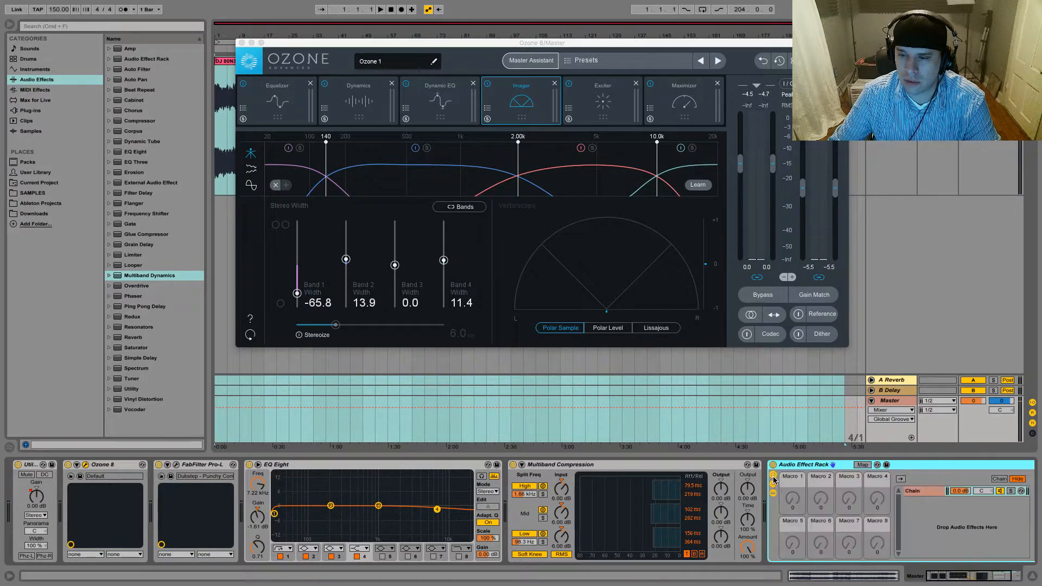
# Build three parallel chains in the Audio Effect Rack, each containing its own Multiband Dynamics.
pyautogui.moveTo(967, 575); pyautogui.dragTo(988, 576)
pyautogui.moveTo(136, 276); pyautogui.dragTo(849, 522)
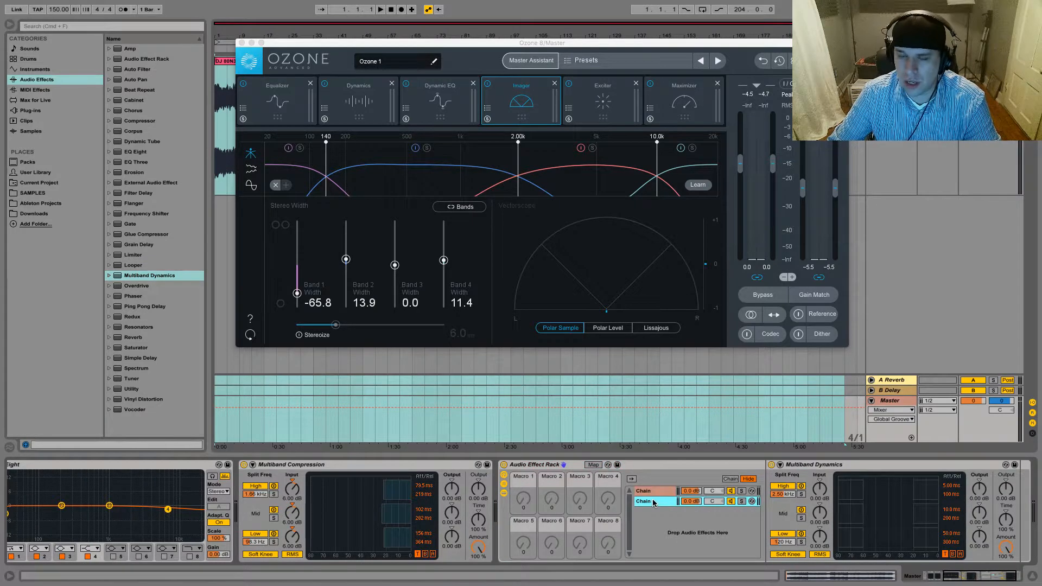
pyautogui.click(653, 492)
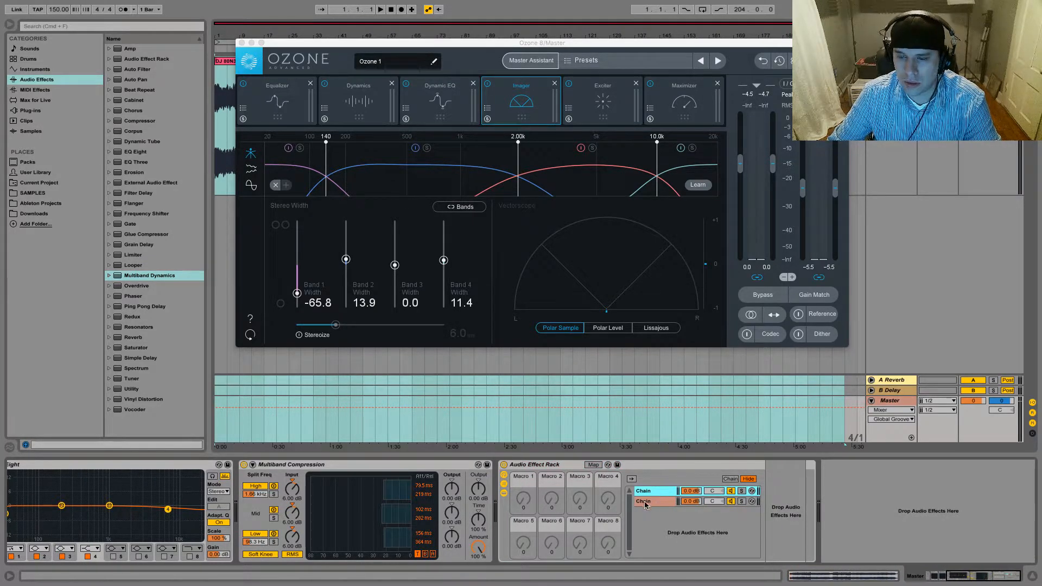
pyautogui.moveTo(150, 276); pyautogui.dragTo(656, 518)
pyautogui.click(652, 491)
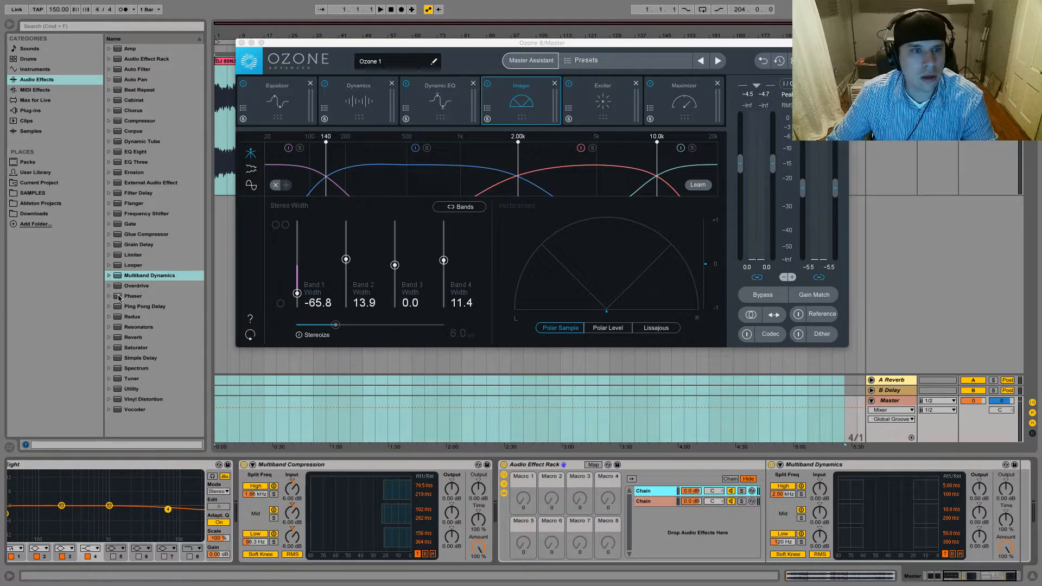
pyautogui.moveTo(149, 276); pyautogui.dragTo(675, 521)
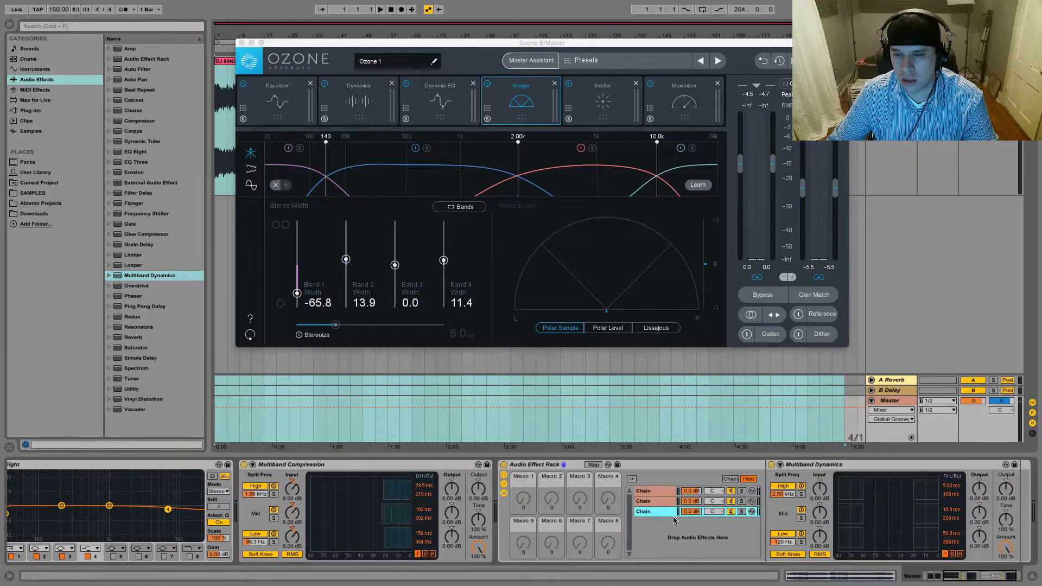
# Solo the Low band in the third chain's Multiband Dynamics, Mid in the second and High in the first, and check each chain.
pyautogui.click(657, 491)
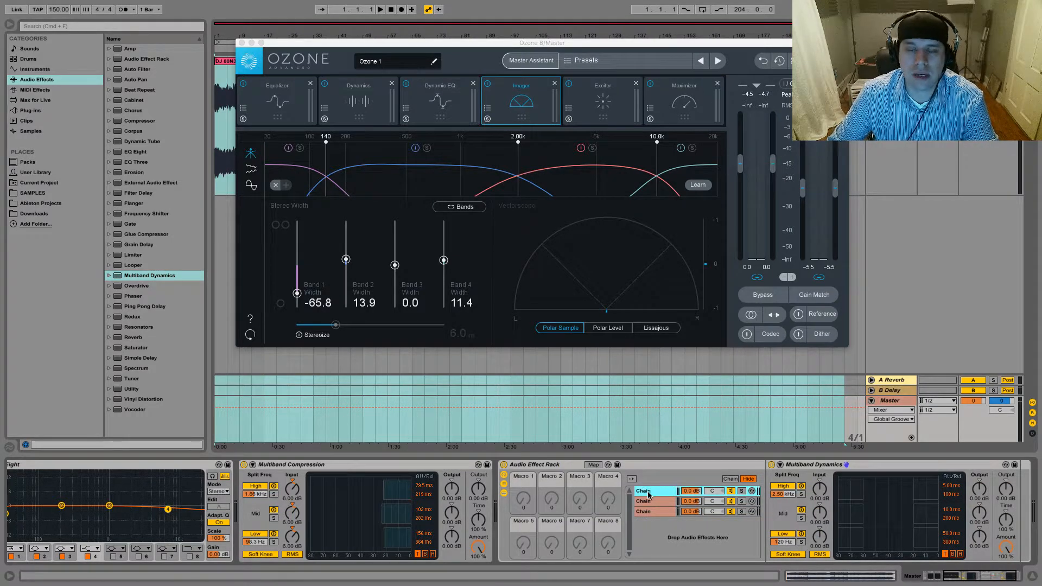
pyautogui.click(648, 501)
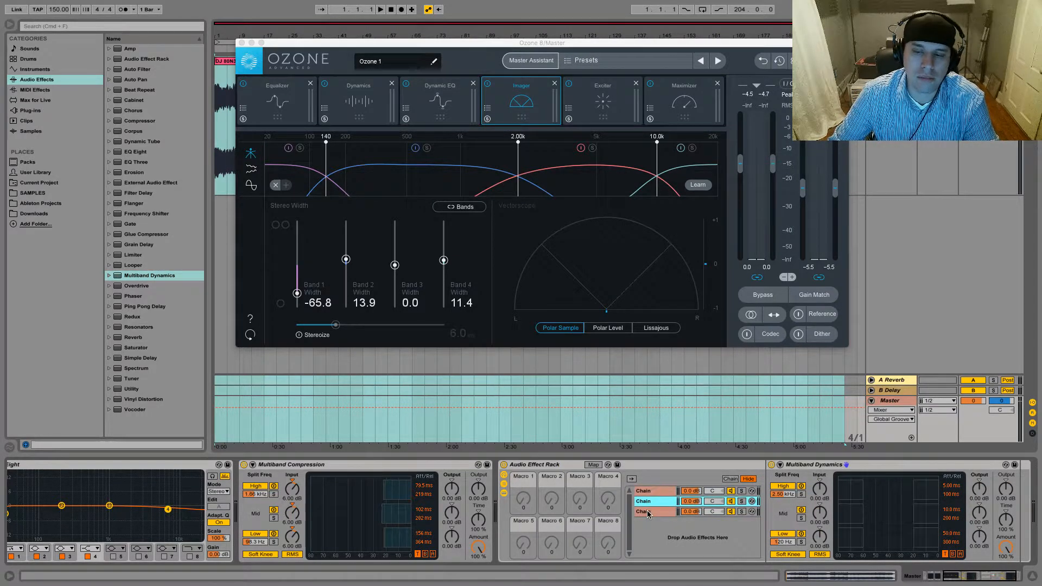
pyautogui.click(648, 512)
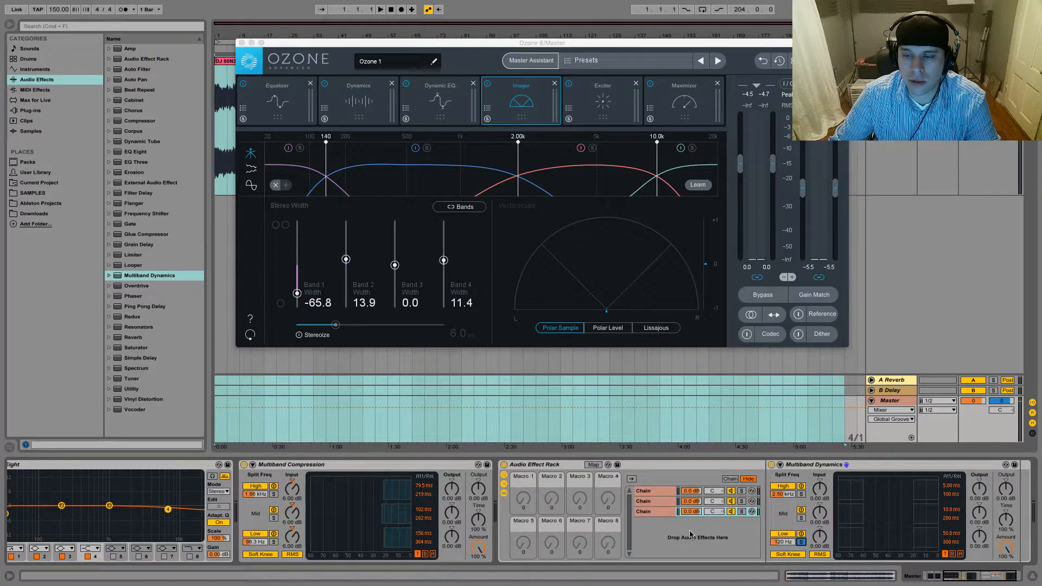
pyautogui.click(667, 501)
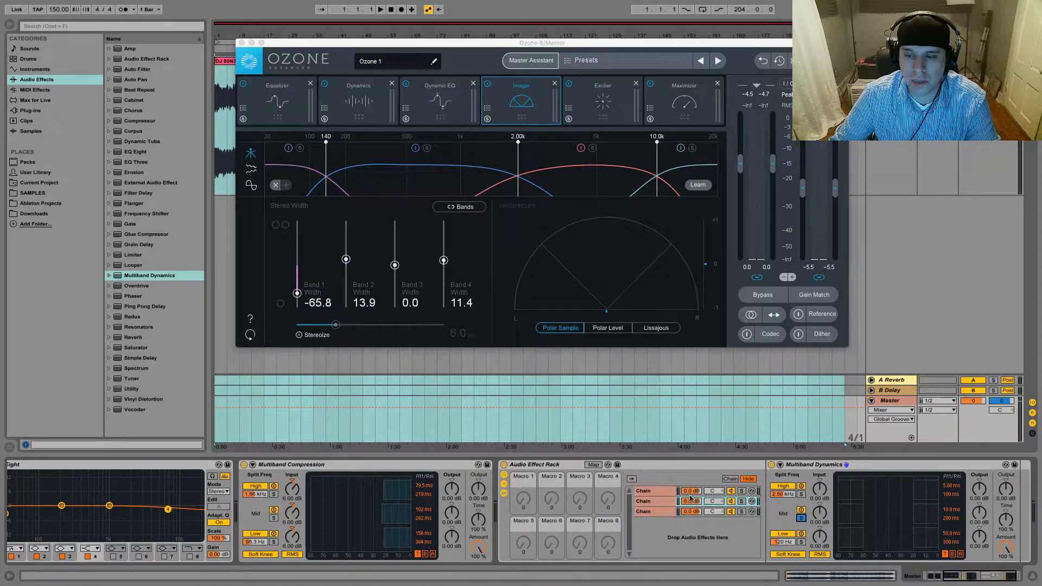
pyautogui.click(667, 491)
pyautogui.click(802, 494)
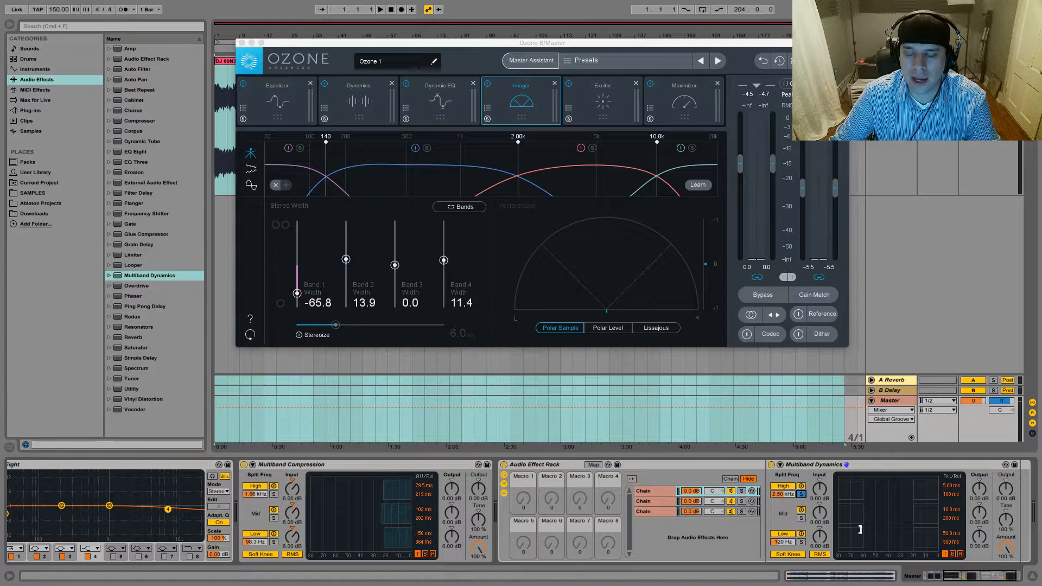
pyautogui.click(957, 576)
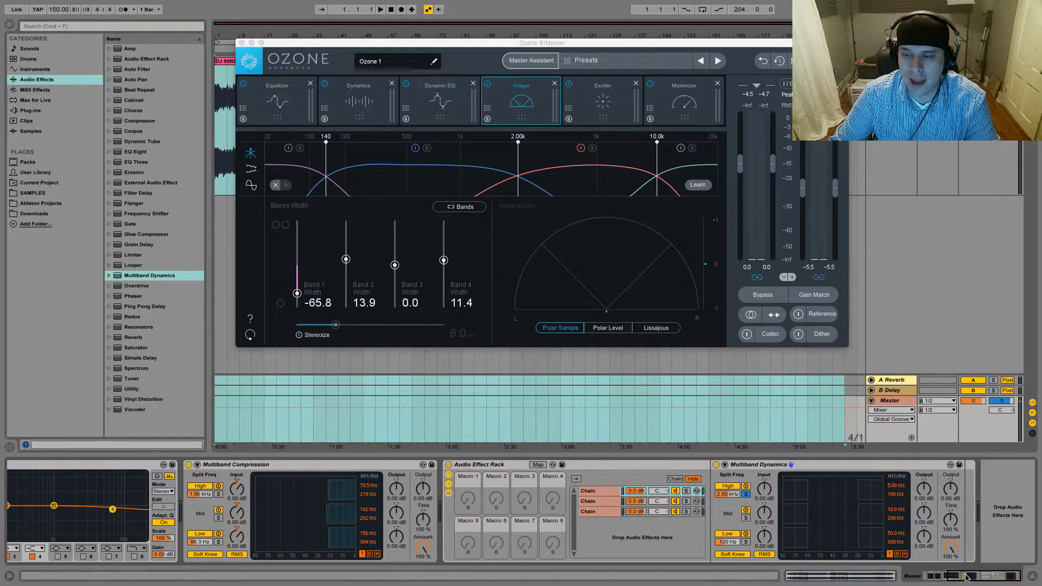
pyautogui.click(596, 494)
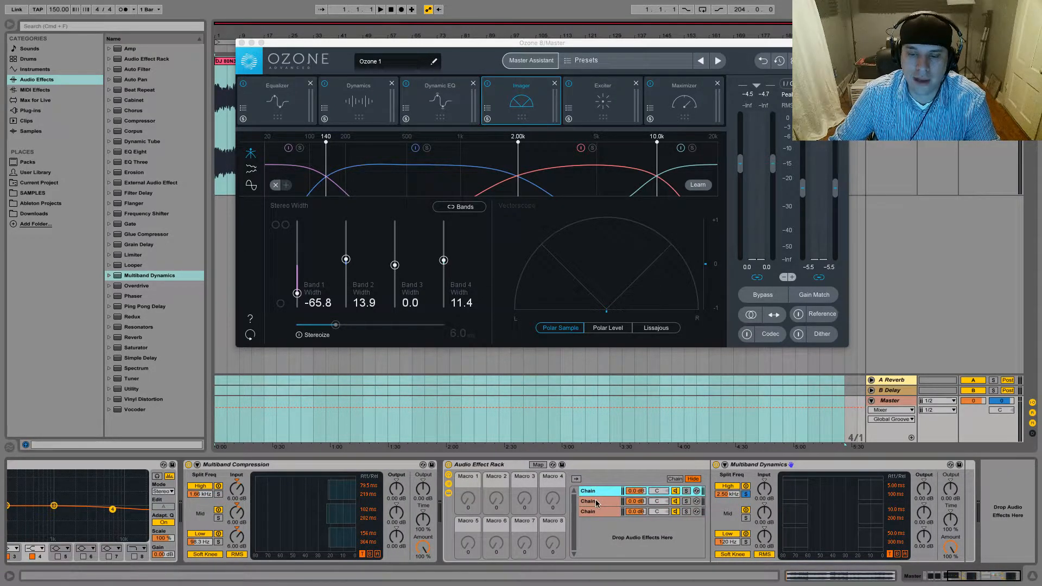
pyautogui.click(596, 502)
pyautogui.click(595, 511)
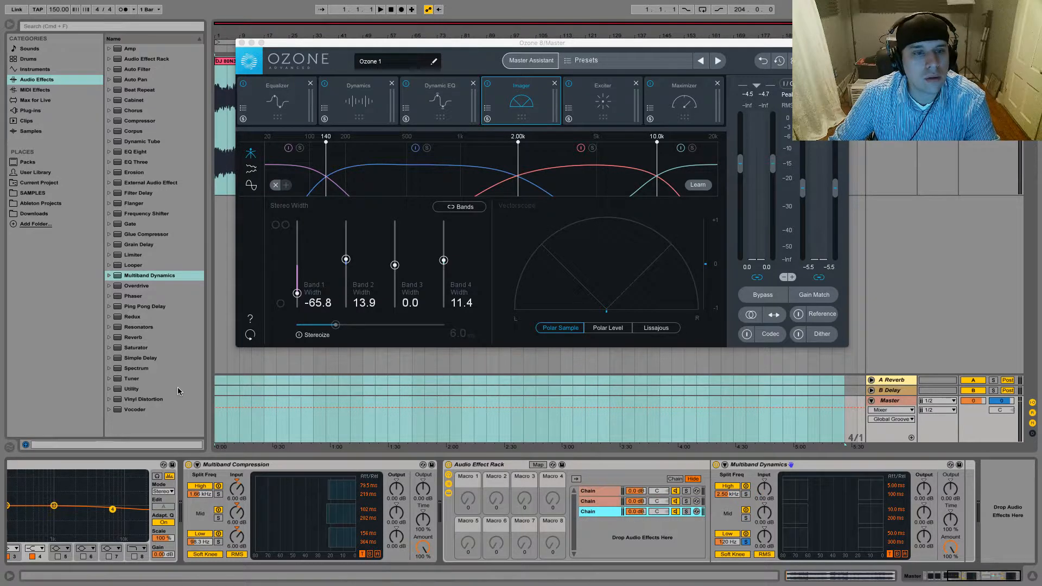
# Add a Utility after the Multiband Dynamics in the rack's first chain, and rename that chain high.
pyautogui.moveTo(120, 391); pyautogui.dragTo(600, 491)
pyautogui.rightClick(600, 491)
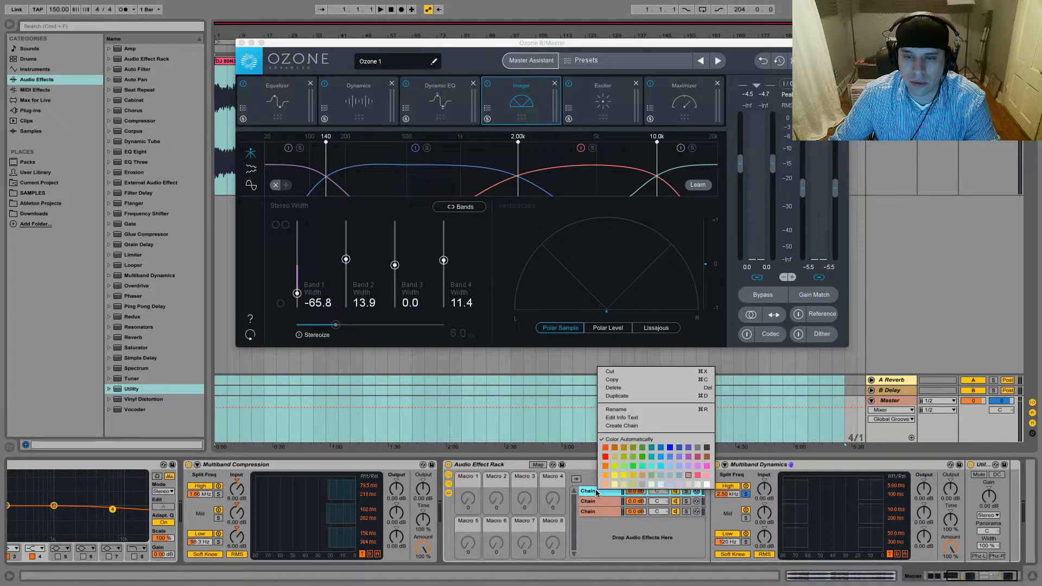
pyautogui.click(606, 408)
pyautogui.write('high')
pyautogui.press('Return')
# Rename the rack's second chain mid and its third chain low.
pyautogui.rightClick(605, 501)
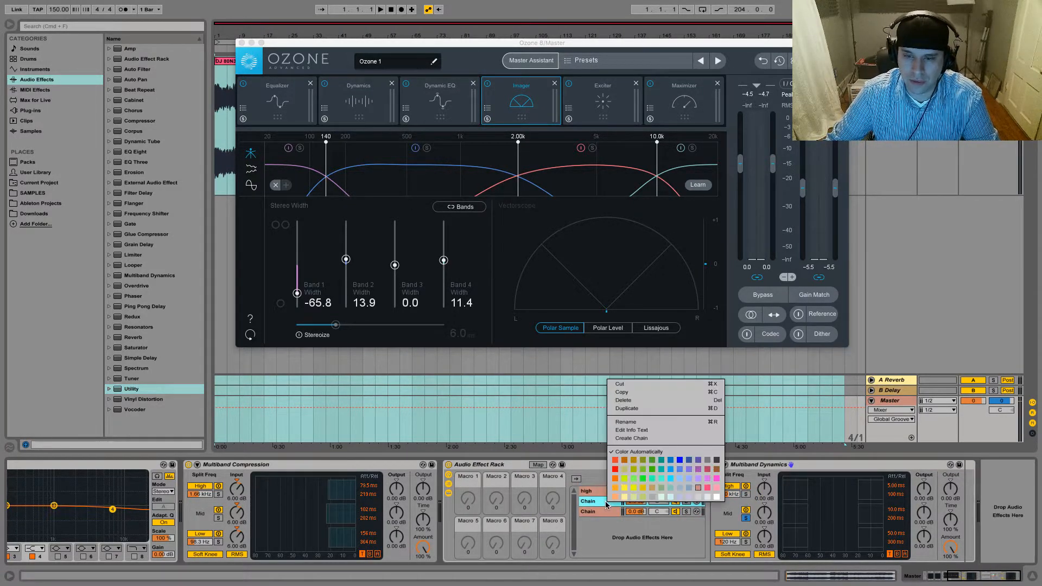
pyautogui.click(618, 419)
pyautogui.write('mid')
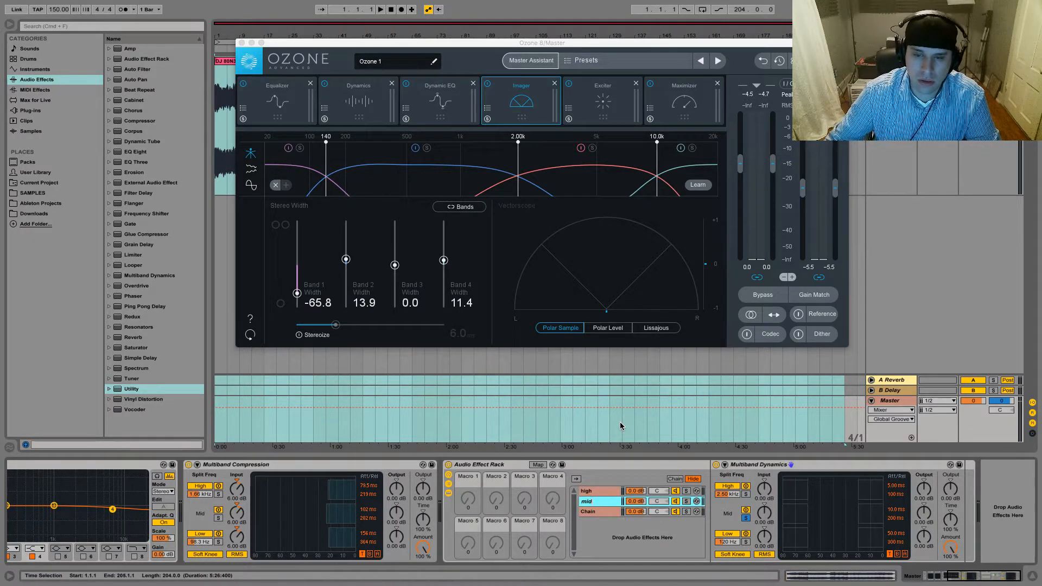
pyautogui.rightClick(591, 511)
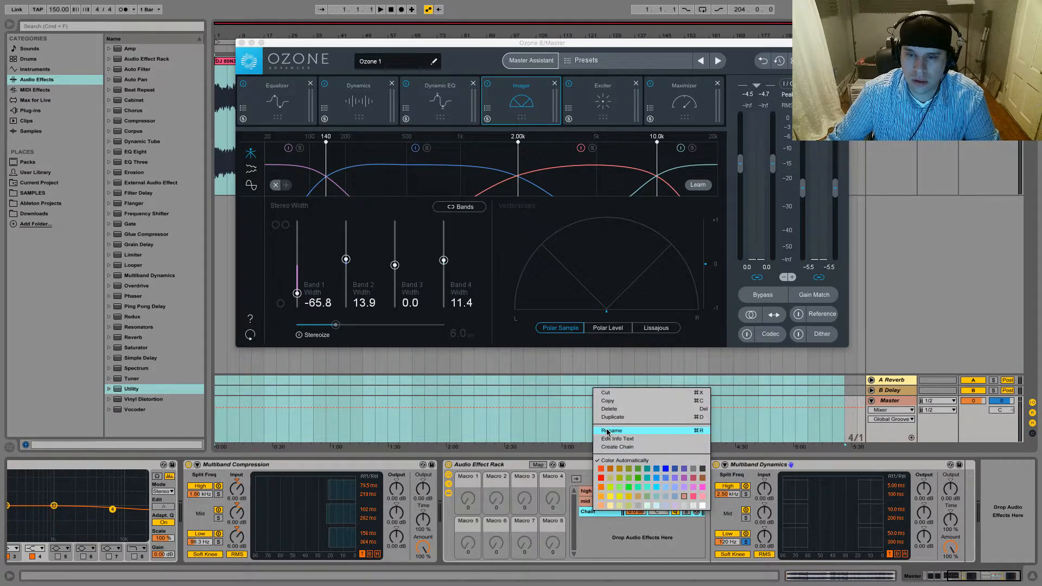
pyautogui.click(608, 430)
pyautogui.write('low')
pyautogui.press('Return')
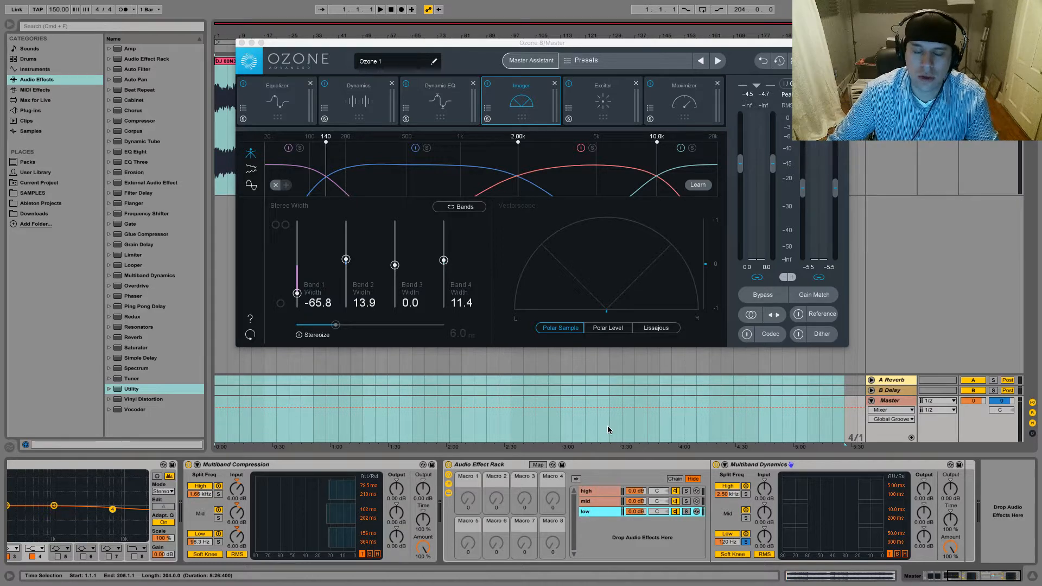
# Widen the high chain's Utility to about 138 %, and add a Utility to the low chain with its Width at 16 %.
pyautogui.click(606, 490)
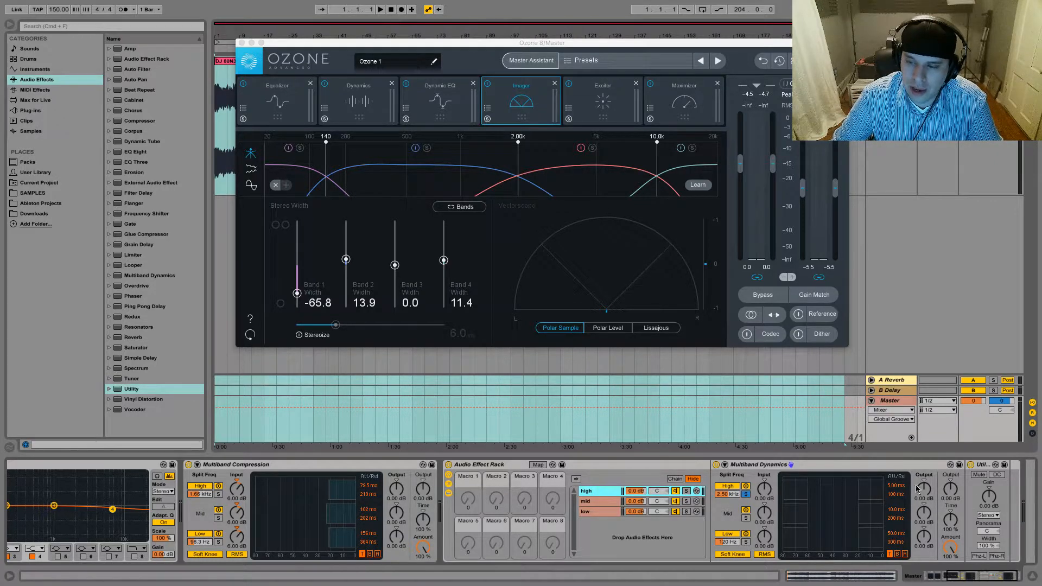
pyautogui.moveTo(987, 546); pyautogui.dragTo(997, 541)
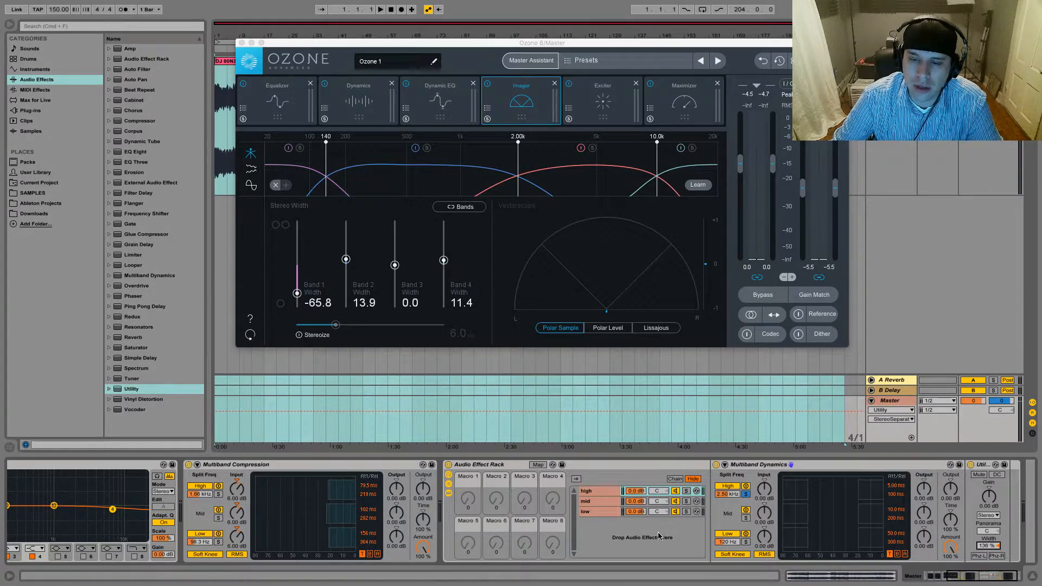
pyautogui.click(611, 512)
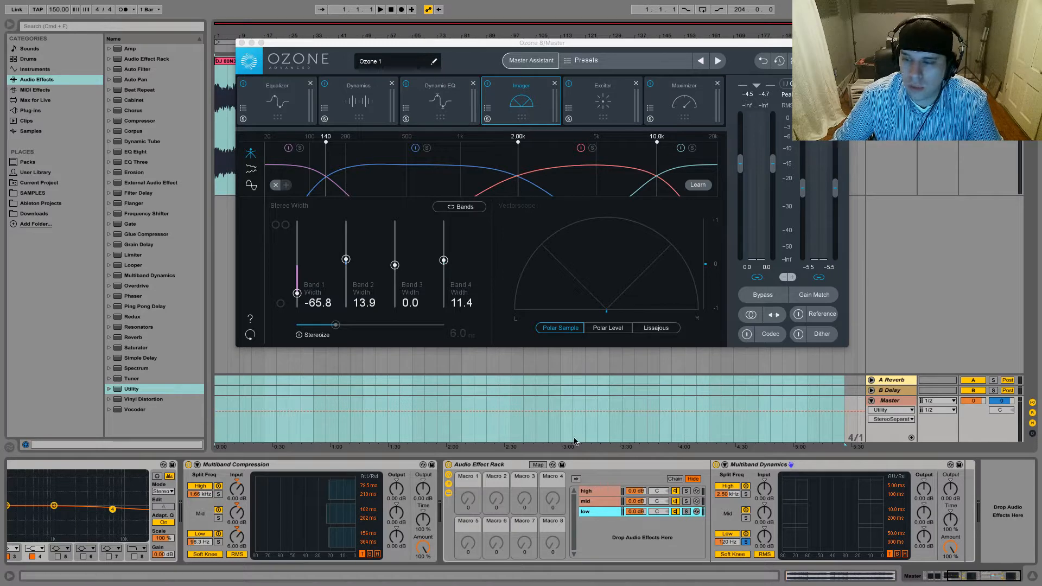
pyautogui.moveTo(121, 391); pyautogui.dragTo(602, 508)
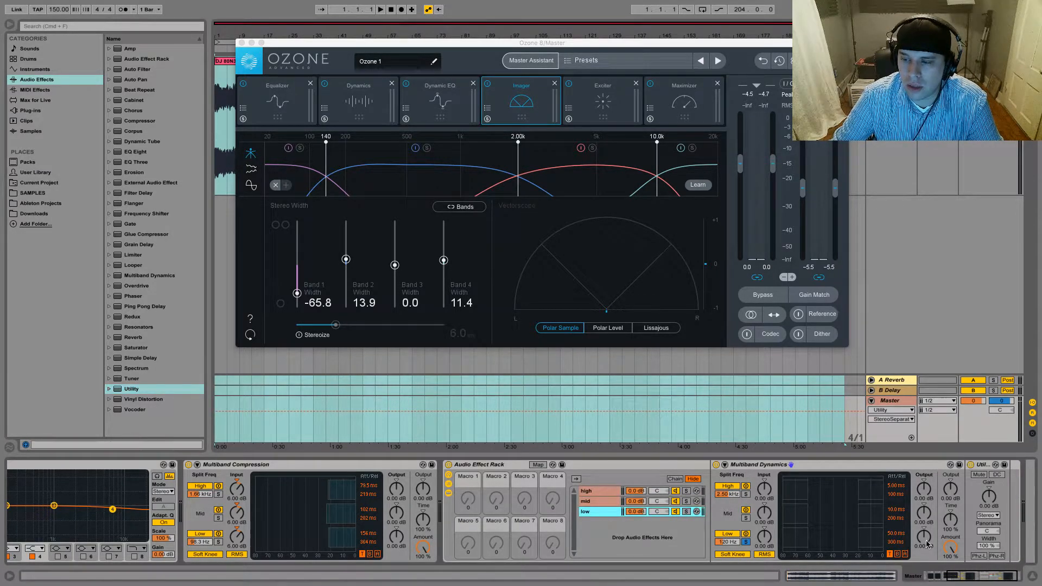
pyautogui.moveTo(988, 545); pyautogui.dragTo(988, 582)
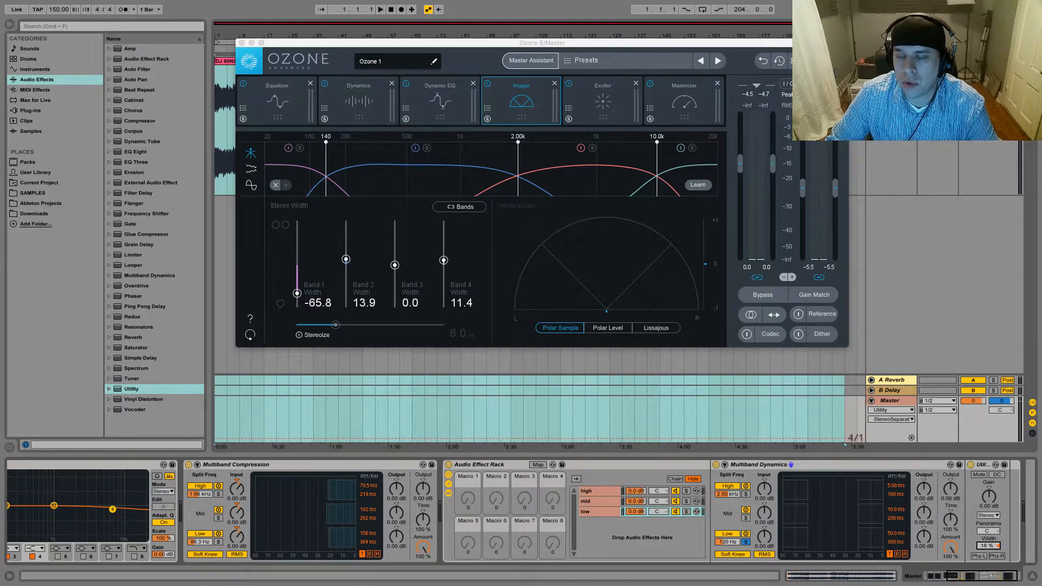
# Review the device chain alongside Ozone's Exciter module, and list the presets of the Amp effect.
pyautogui.click(476, 465)
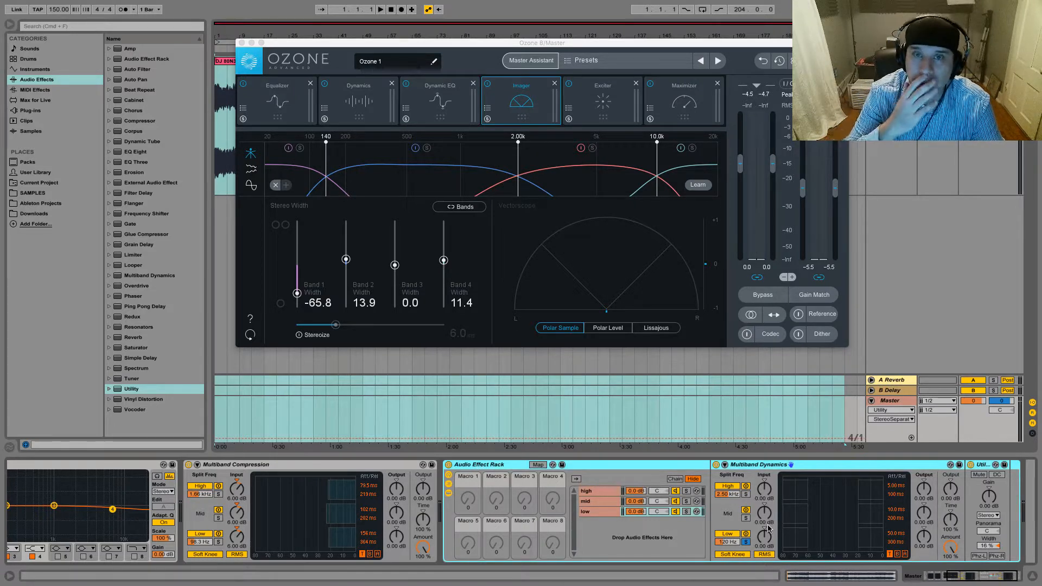
pyautogui.click(942, 579)
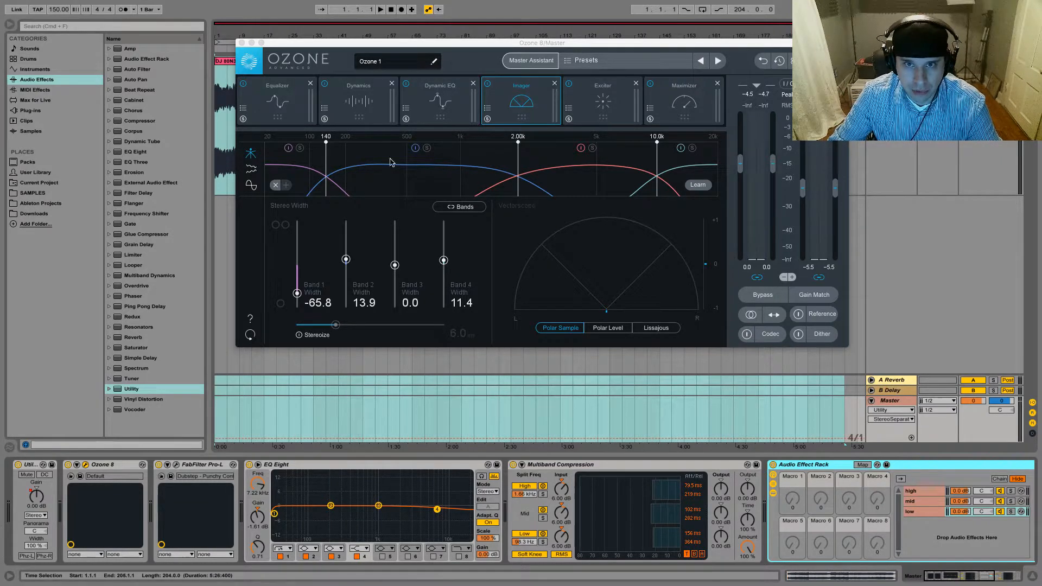
pyautogui.moveTo(421, 43); pyautogui.dragTo(398, 65)
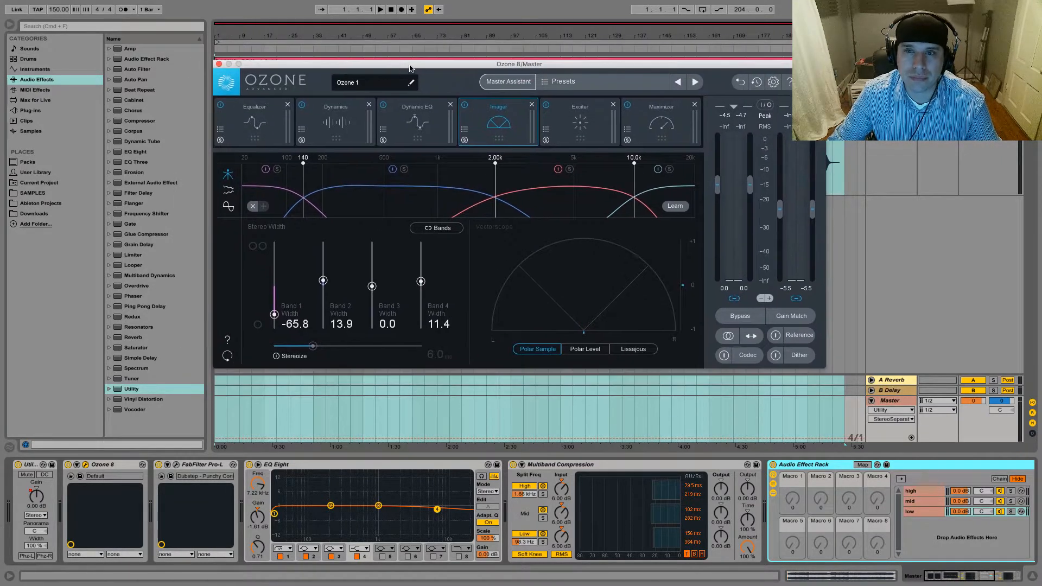
pyautogui.click(599, 117)
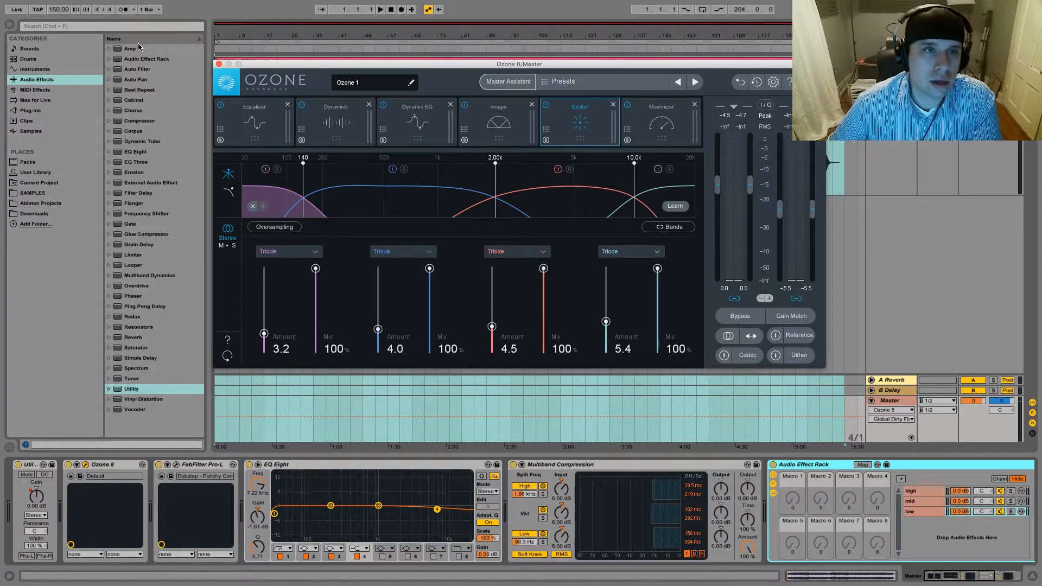
pyautogui.click(109, 49)
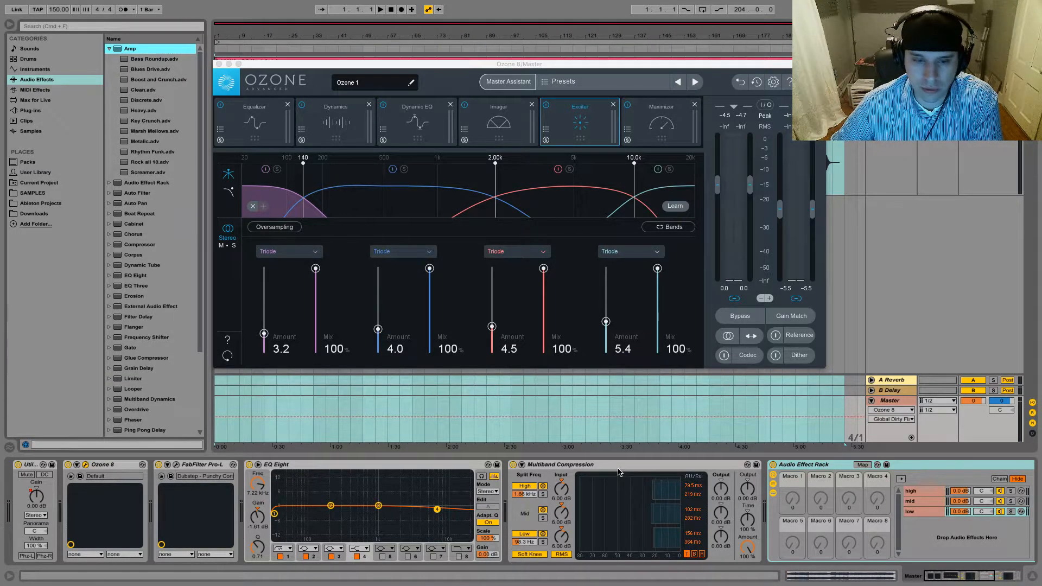
# Delete EQ Eight, Multiband Compression and the Audio Effect Rack from the master, keeping Utility, Ozone 8 and FabFilter Pro-L.
pyautogui.click(413, 470)
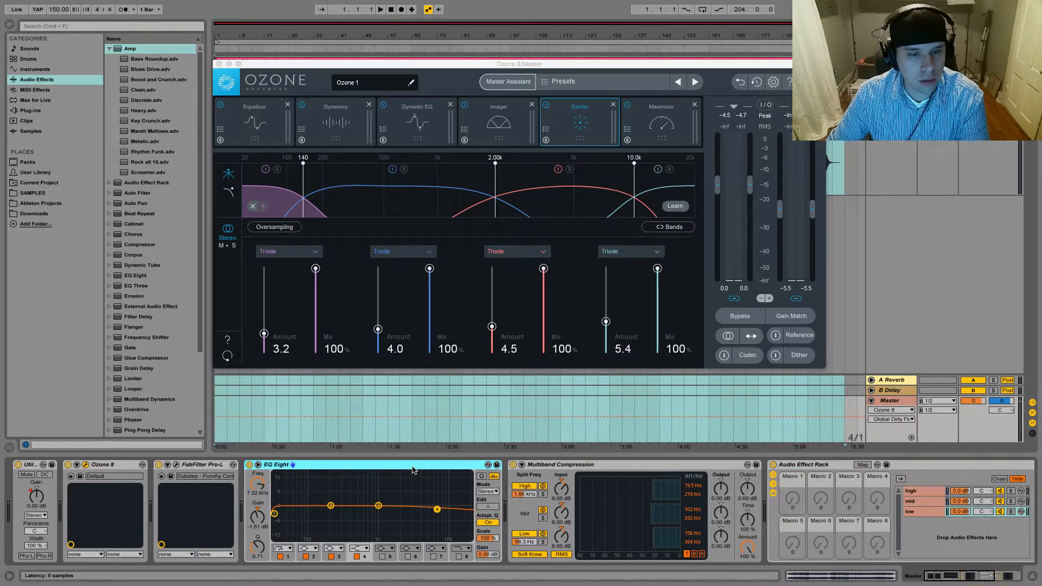
pyautogui.press('Delete')
pyautogui.press('Delete')
pyautogui.press('Delete')
pyautogui.press('Delete')
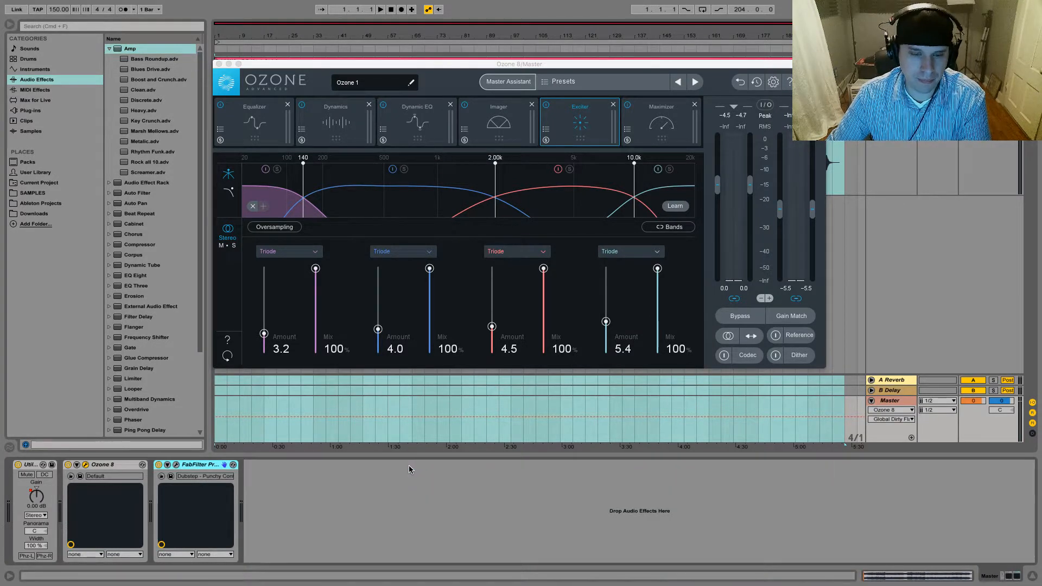
# Add an Amp after FabFilter Pro-L, set it to Clean, and try its Dual output before returning to Mono.
pyautogui.moveTo(130, 49); pyautogui.dragTo(284, 504)
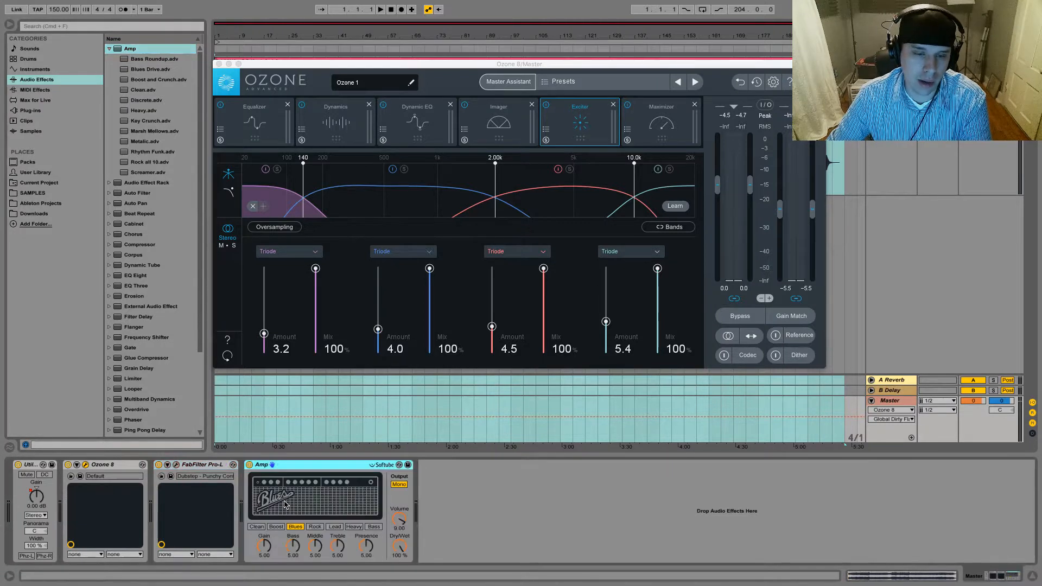
pyautogui.click(260, 526)
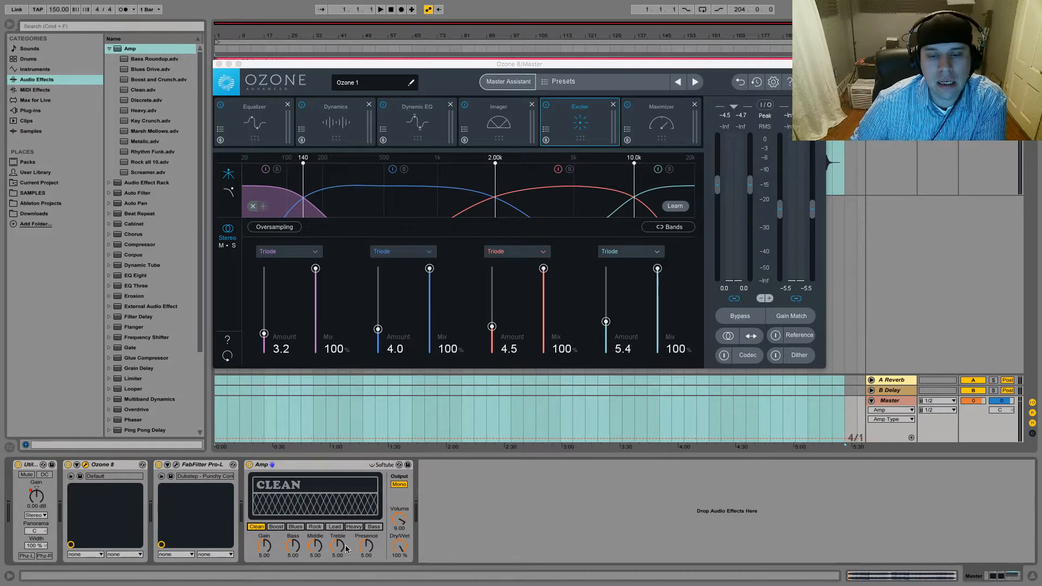
pyautogui.click(399, 546)
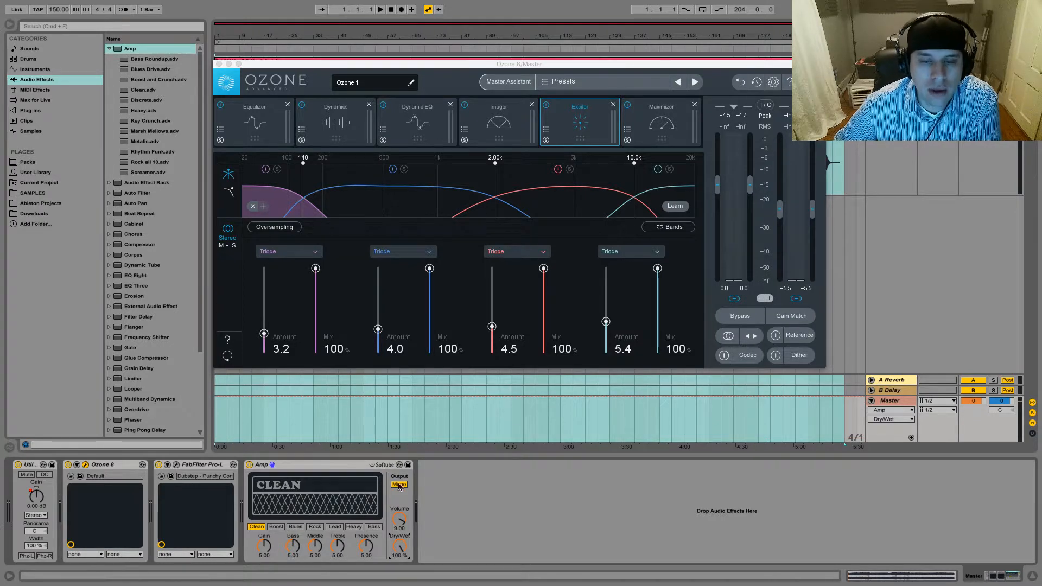
pyautogui.click(376, 475)
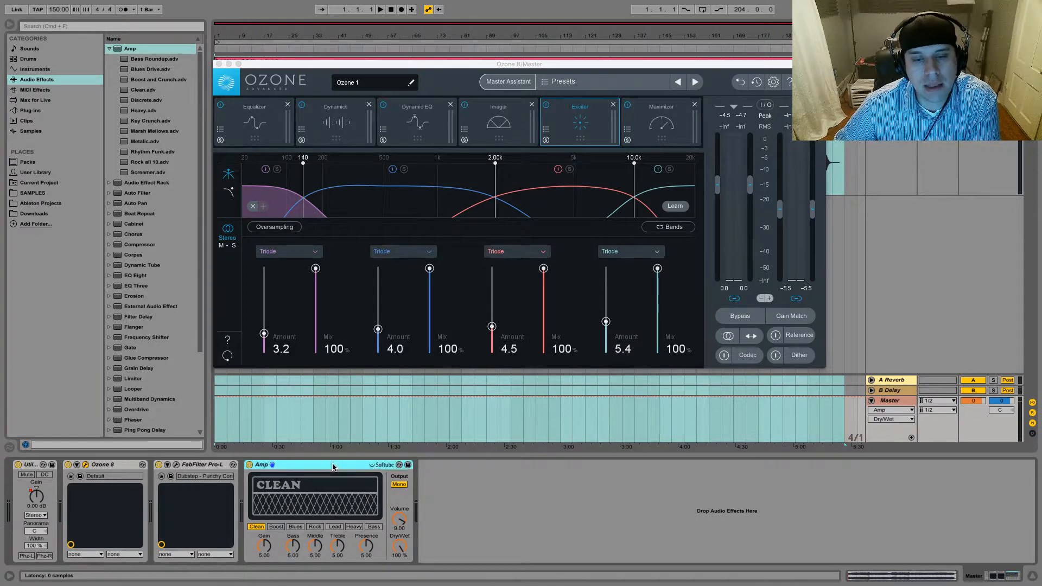
pyautogui.click(400, 484)
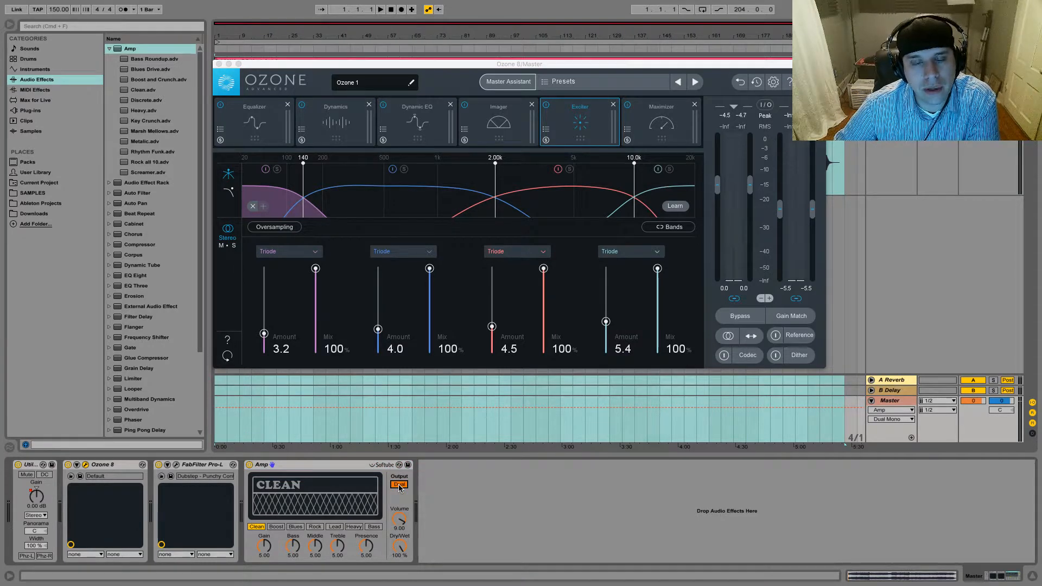
pyautogui.click(400, 484)
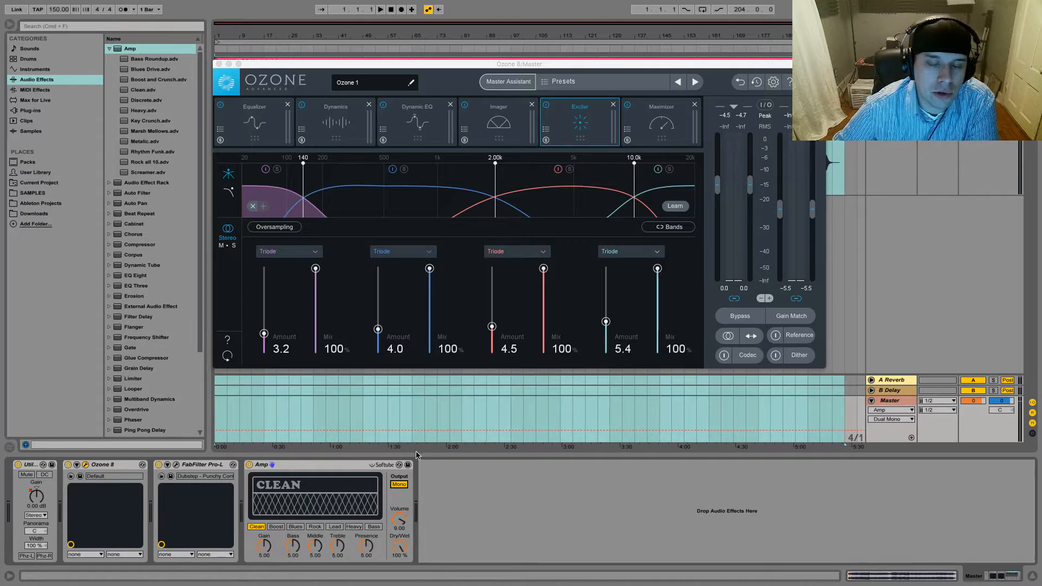
# Delete the Amp from the master's device chain.
pyautogui.moveTo(314, 65); pyautogui.dragTo(314, 95)
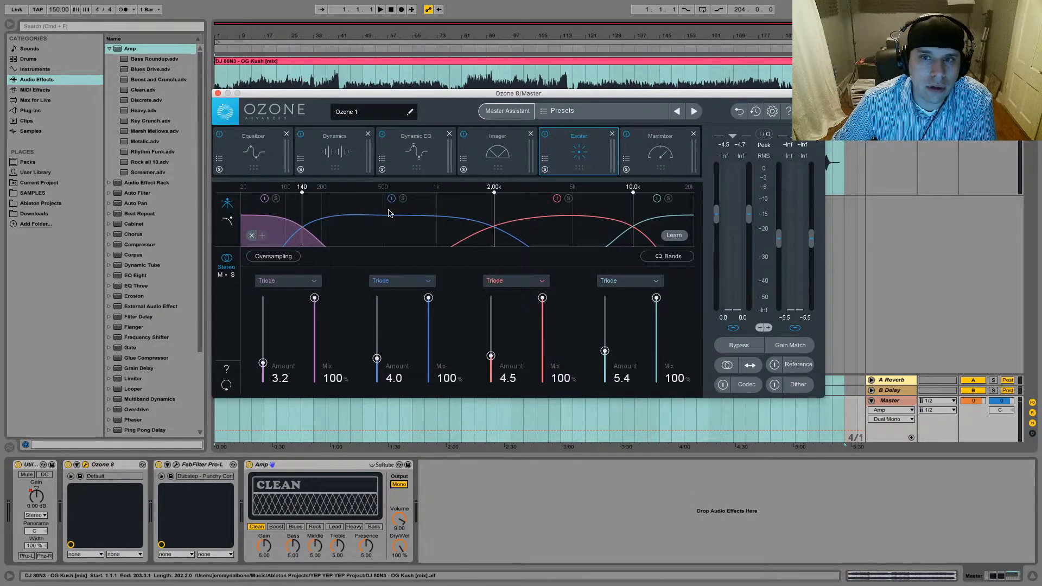
pyautogui.click(361, 468)
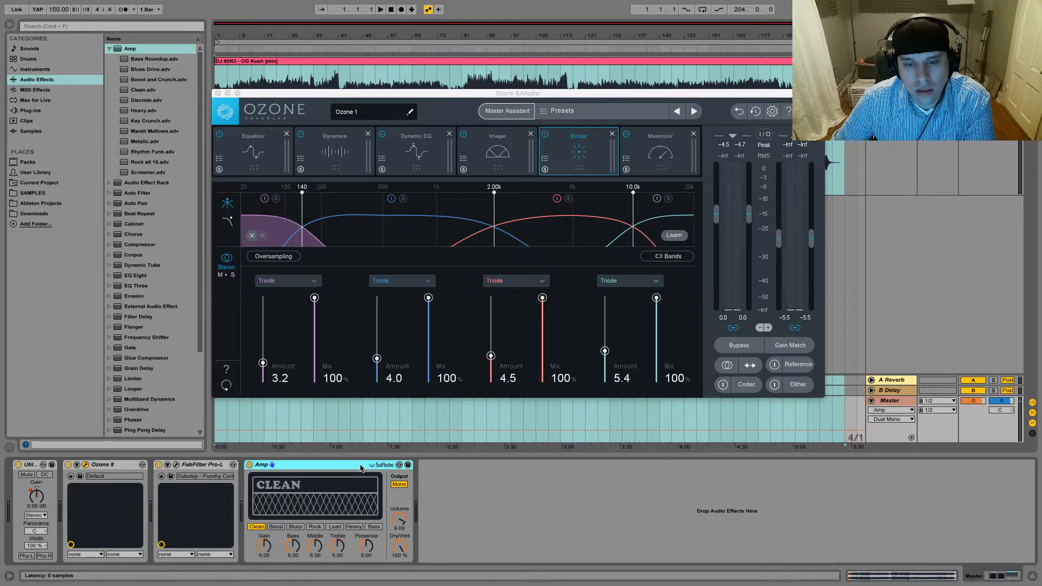
pyautogui.press('Delete')
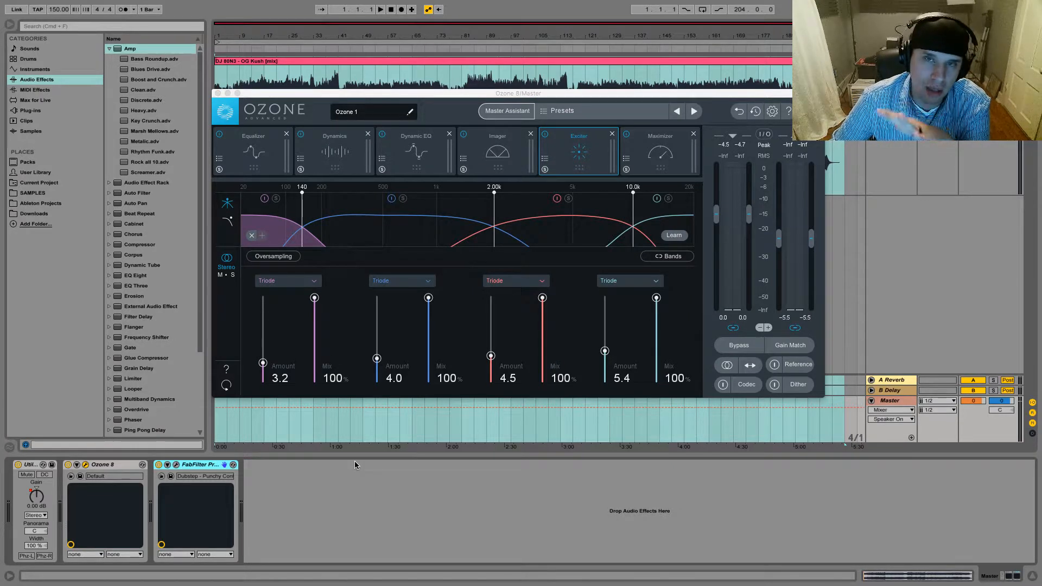
# Show Ozone's Maximizer module and add a Limiter after FabFilter Pro-L on the master as its stock counterpart.
pyautogui.moveTo(450, 97); pyautogui.dragTo(452, 133)
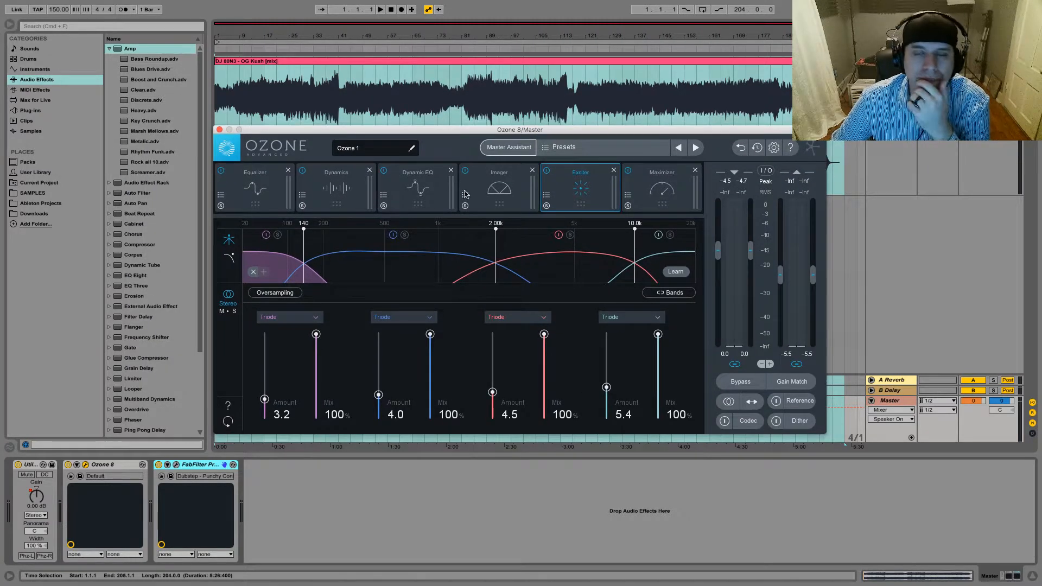
pyautogui.click(656, 200)
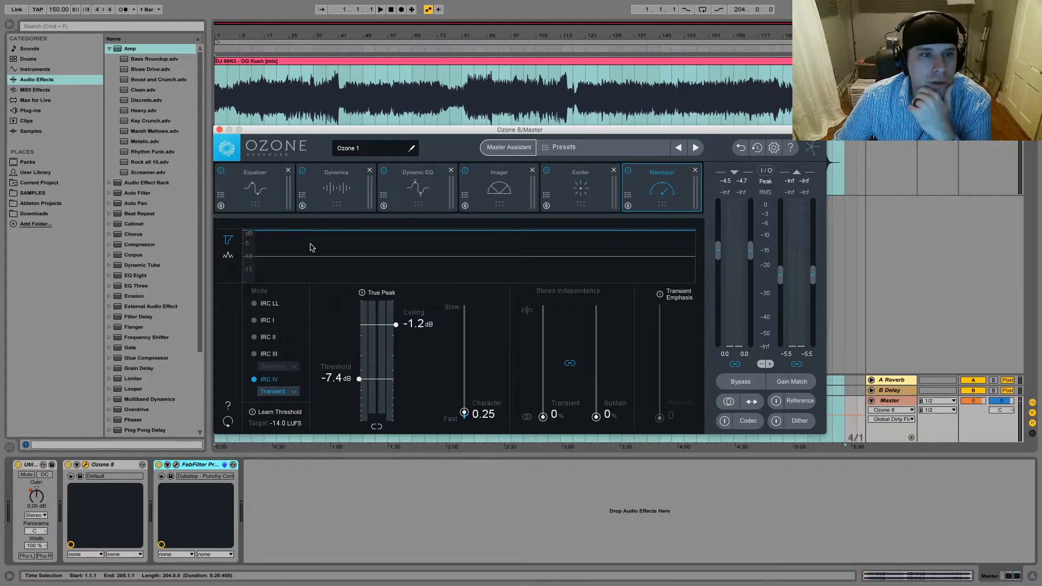
pyautogui.click(106, 51)
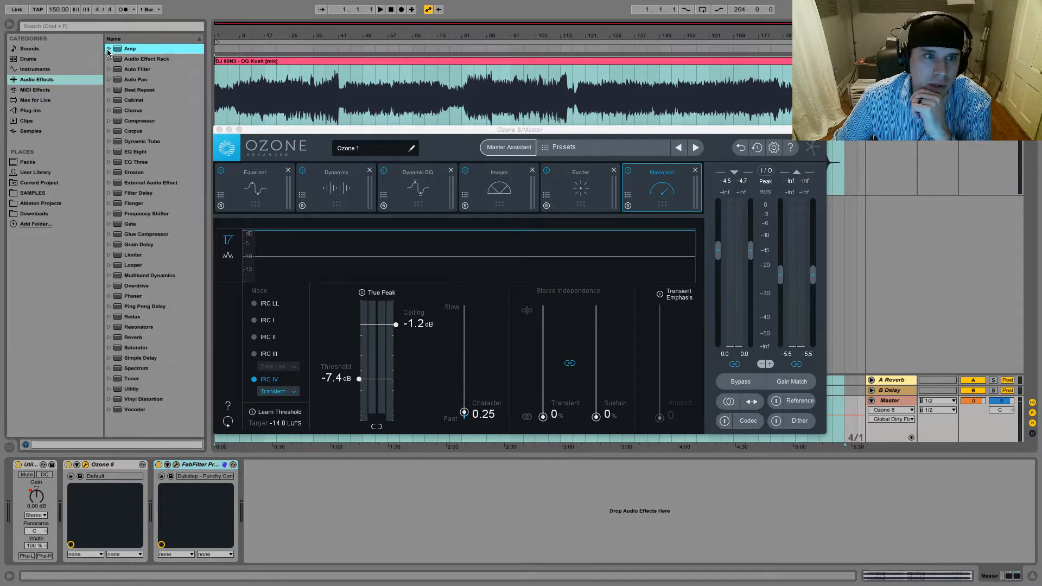
pyautogui.click(118, 256)
pyautogui.moveTo(118, 256); pyautogui.dragTo(263, 506)
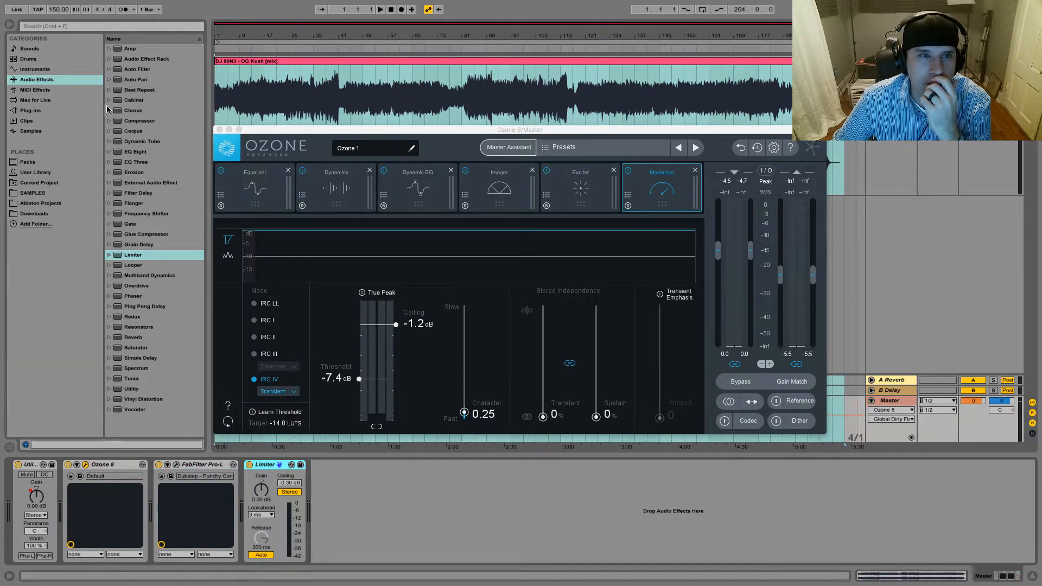
# Browse the presets supplied with Amp and the Drums presets of EQ Eight.
pyautogui.click(109, 49)
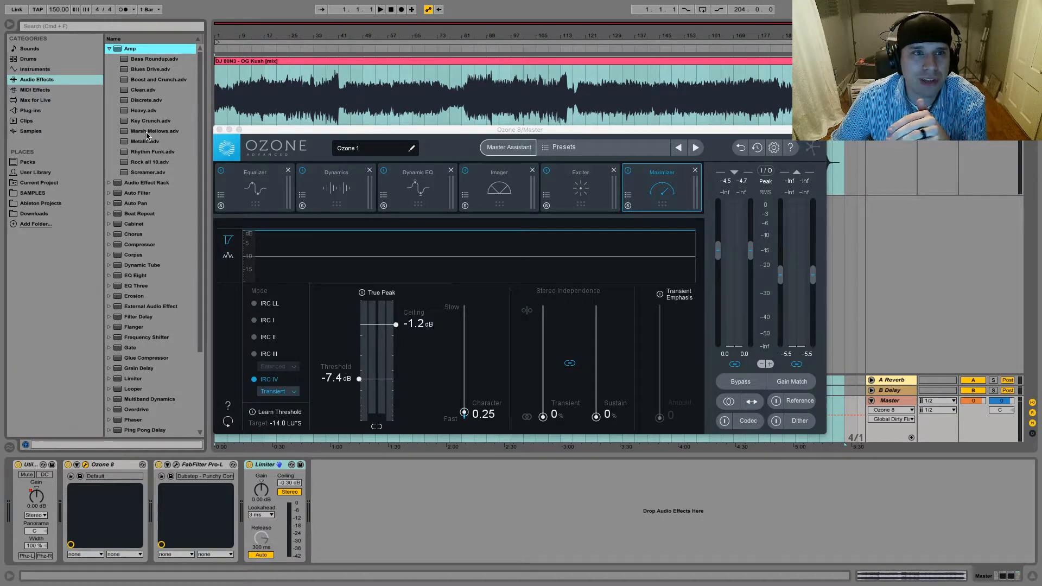
pyautogui.click(109, 49)
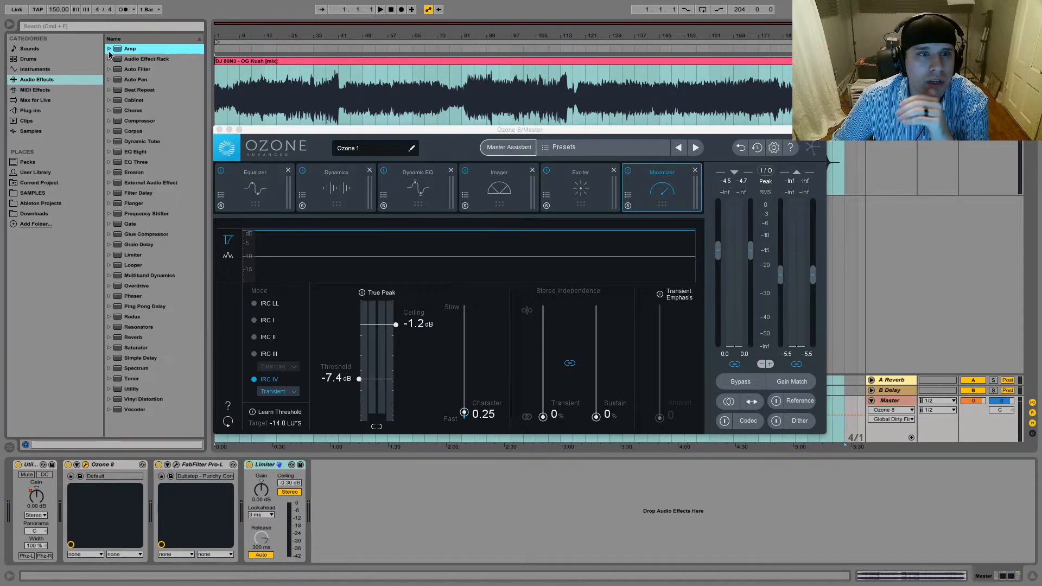
pyautogui.click(109, 152)
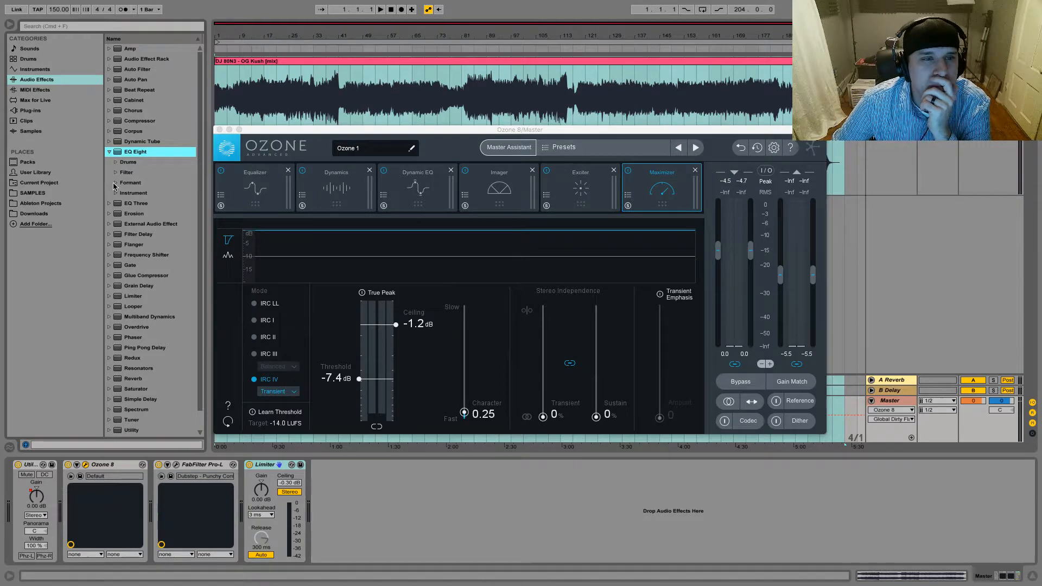
pyautogui.click(115, 163)
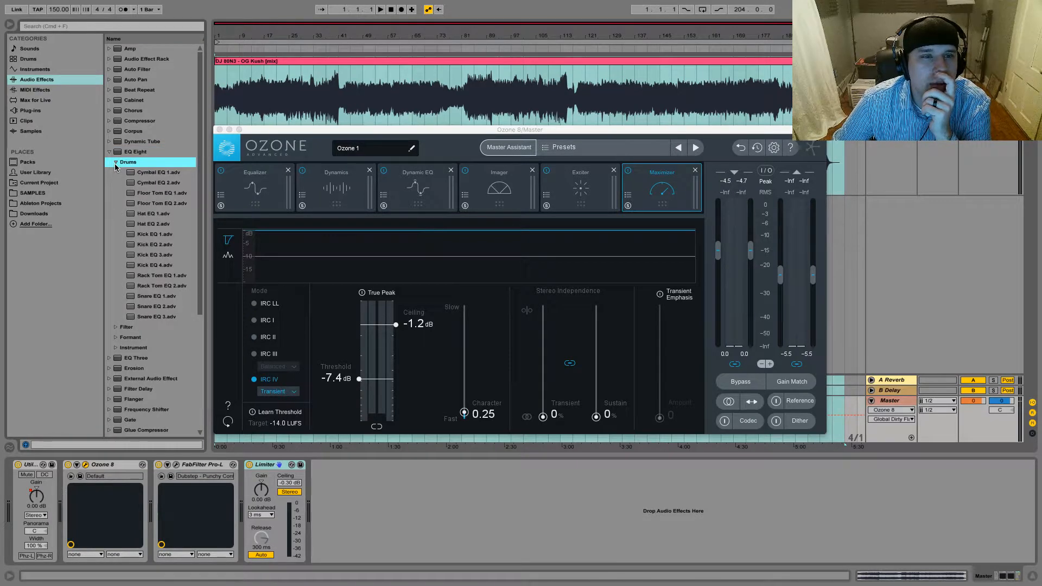
pyautogui.click(115, 163)
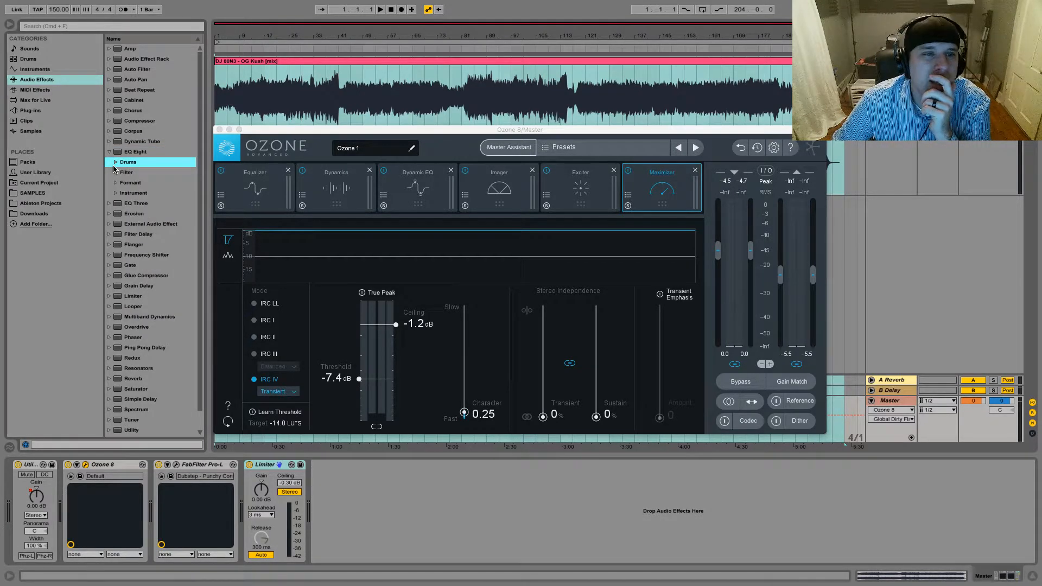
# Browse the presets supplied with Limiter, Grain Delay and Frequency Shifter.
pyautogui.click(109, 151)
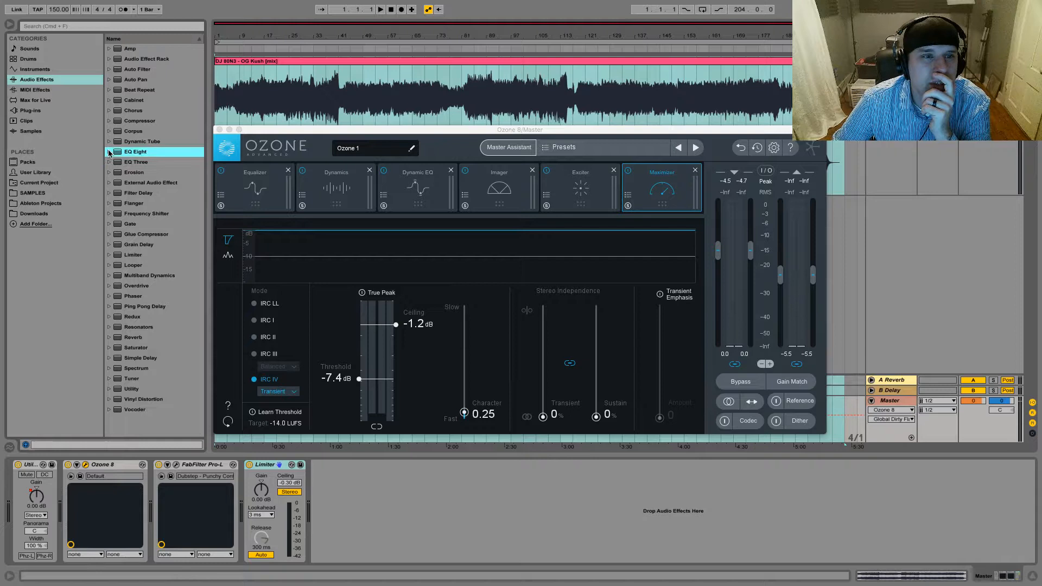
pyautogui.click(109, 255)
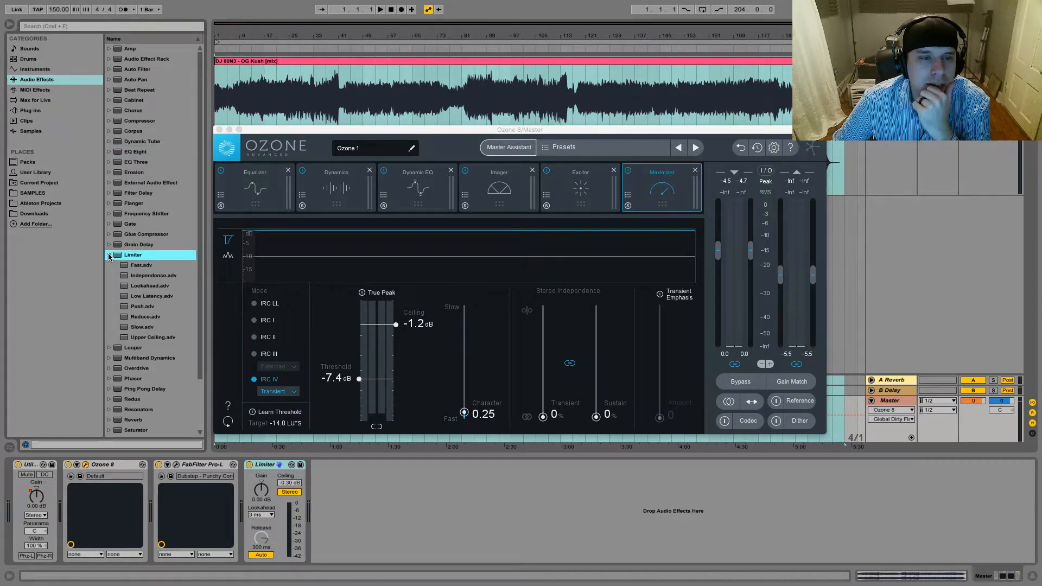
pyautogui.click(109, 252)
pyautogui.click(108, 246)
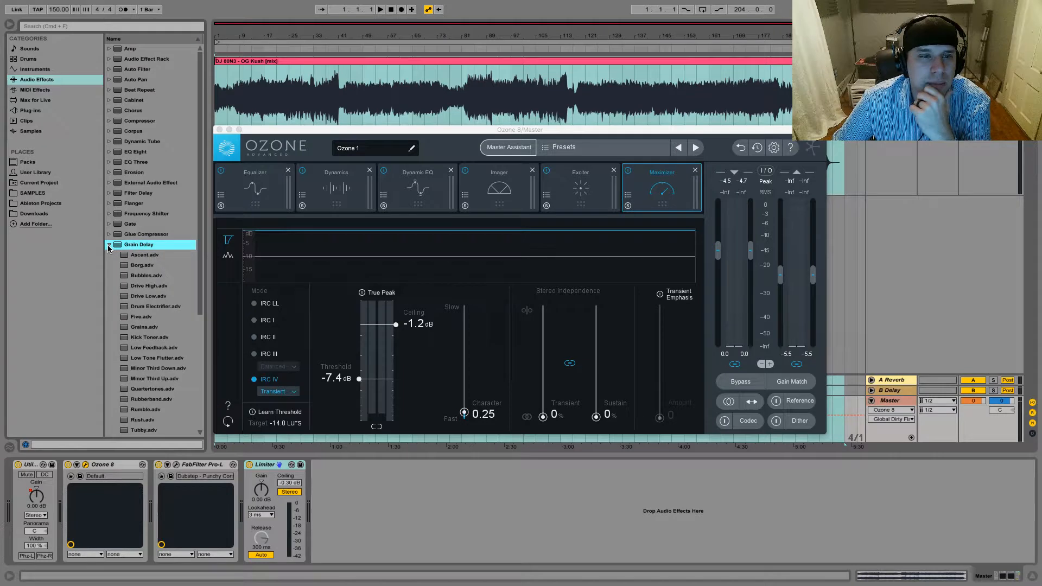
pyautogui.click(107, 245)
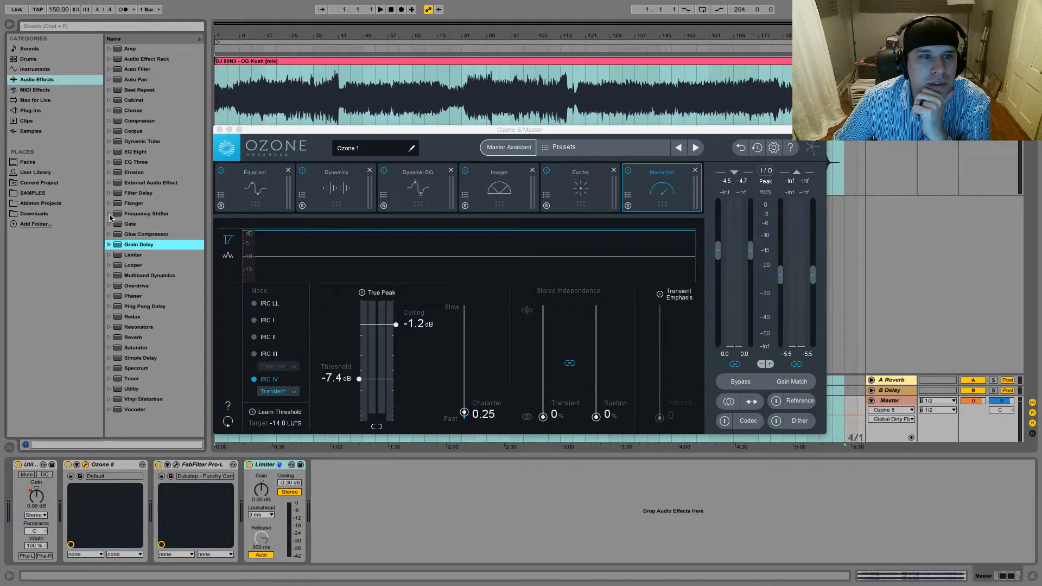
pyautogui.click(109, 214)
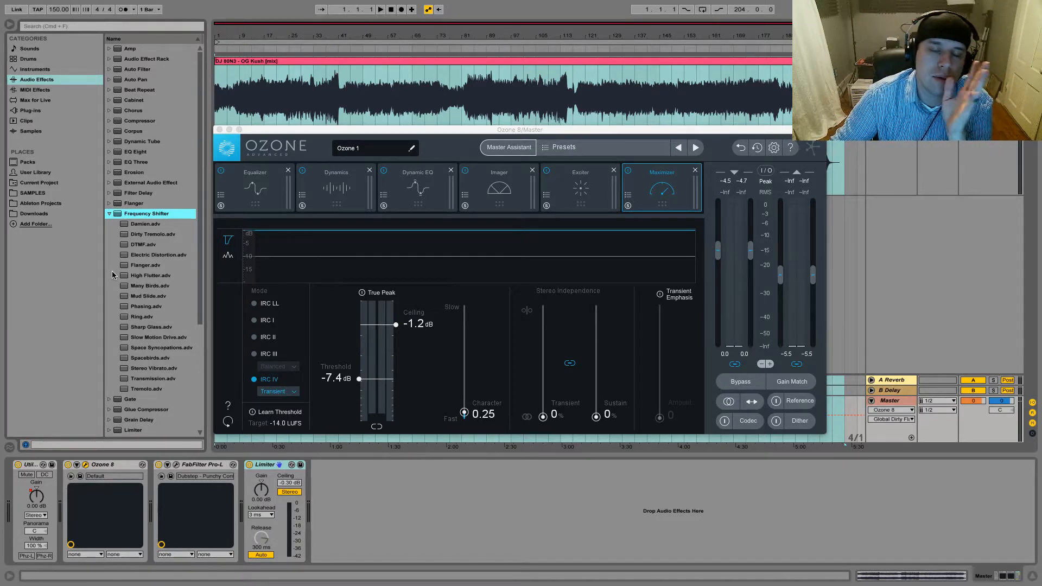
pyautogui.click(108, 216)
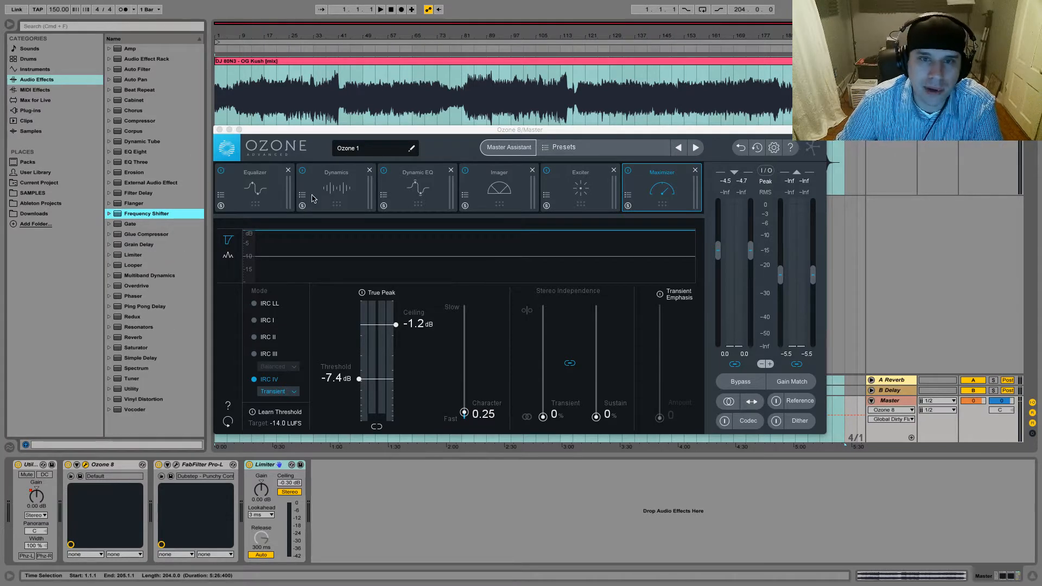
# Move the Ozone window clear of the effects list and add a Compressor before the Limiter on the master.
pyautogui.moveTo(373, 131); pyautogui.dragTo(355, 95)
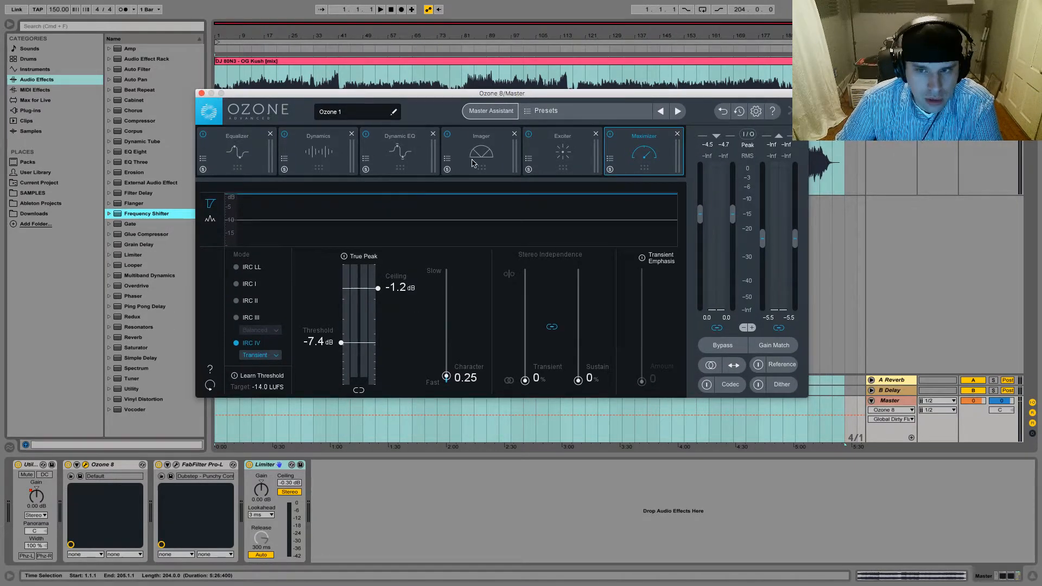
pyautogui.moveTo(492, 96); pyautogui.dragTo(438, 30)
pyautogui.click(269, 468)
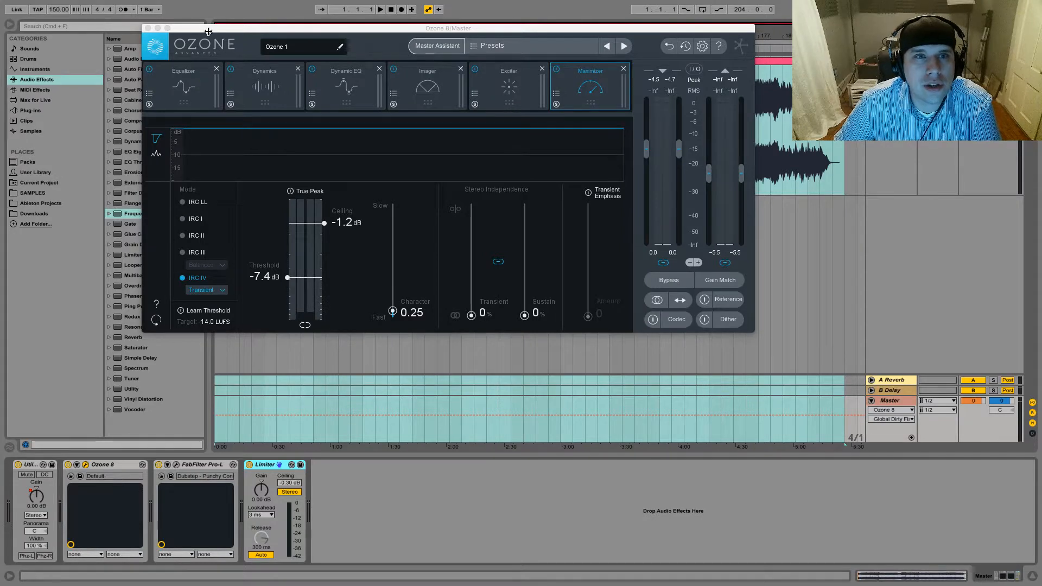
pyautogui.moveTo(209, 28); pyautogui.dragTo(332, 31)
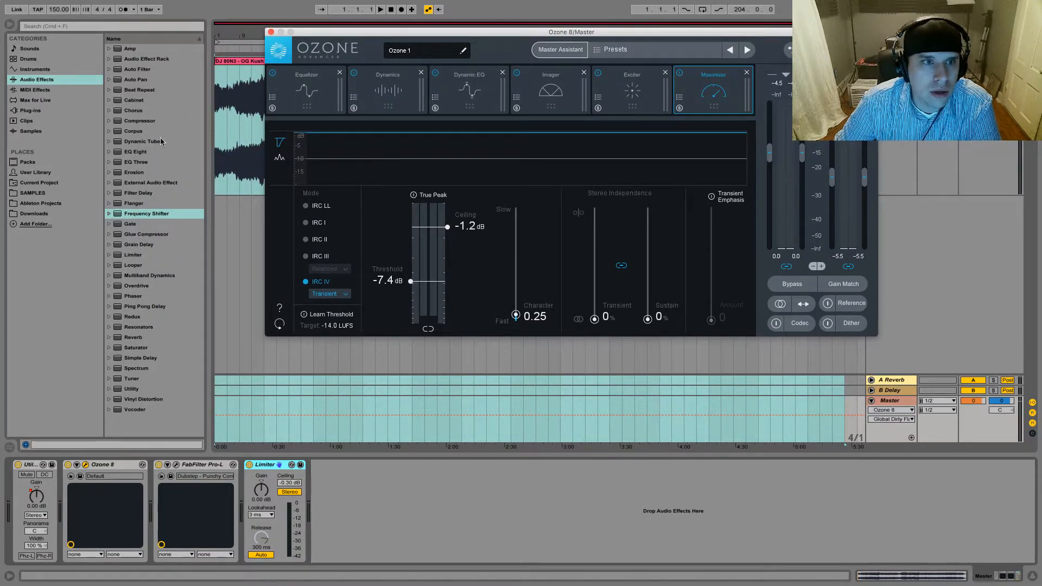
pyautogui.moveTo(127, 119)
pyautogui.mouseDown()
pyautogui.moveTo(240, 486)
pyautogui.moveTo(123, 123)
pyautogui.mouseUp()
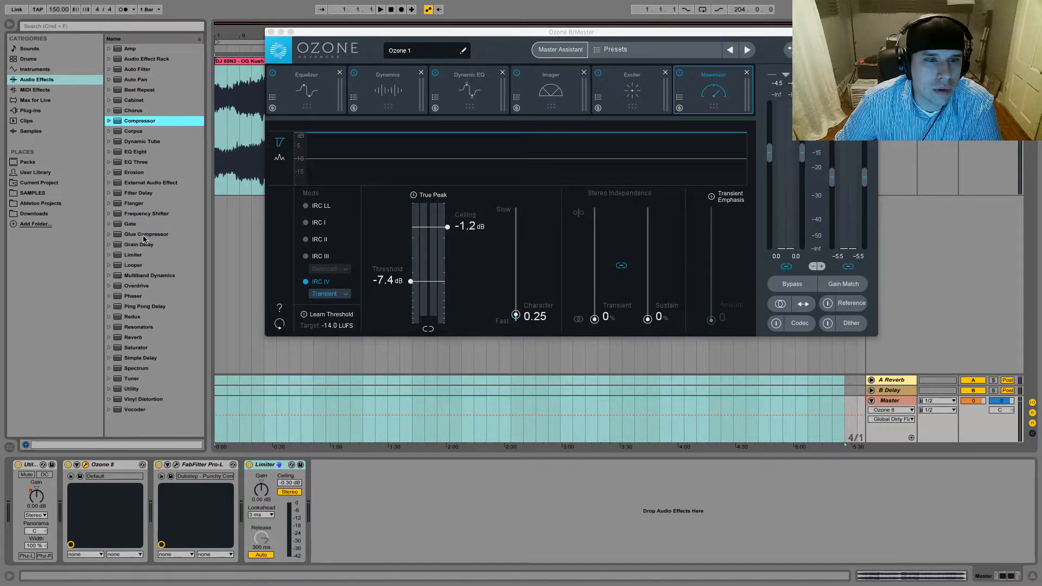
pyautogui.moveTo(132, 123); pyautogui.dragTo(248, 476)
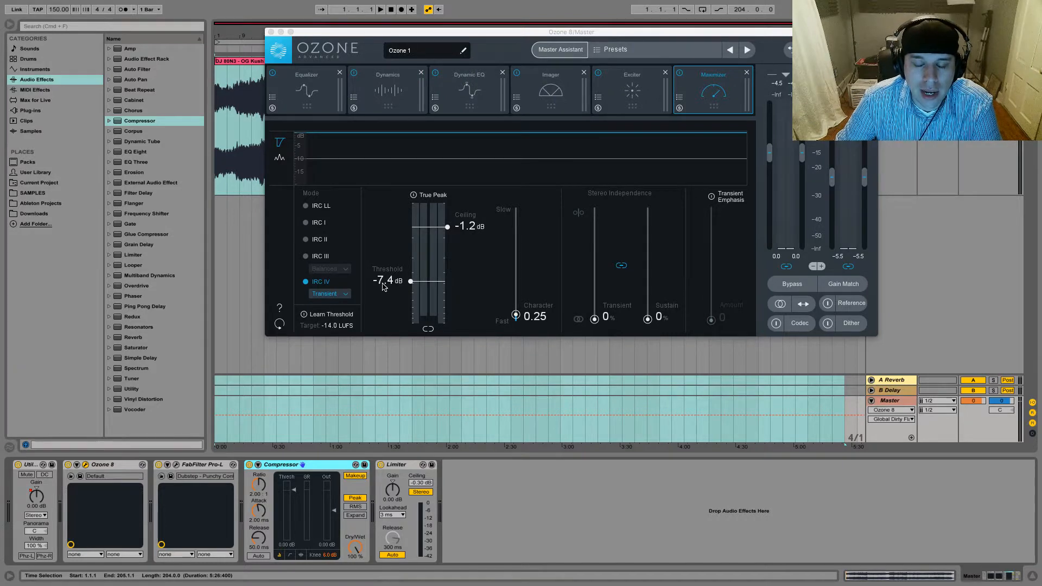
# Set the Compressor's threshold to -7.4 dB to match Ozone's Maximizer, and toggle Makeup off and back on.
pyautogui.click(286, 543)
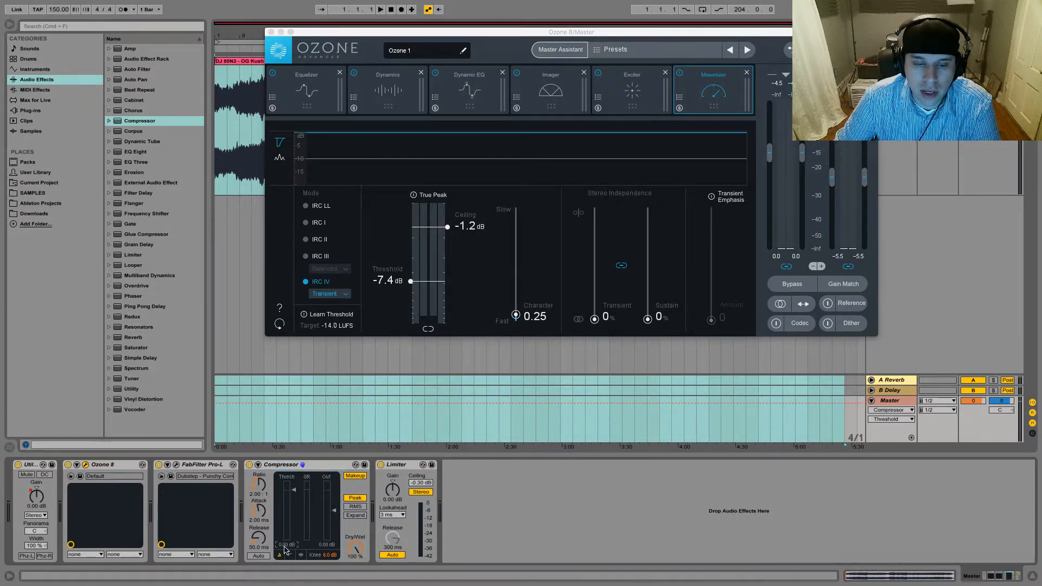
pyautogui.press('Return')
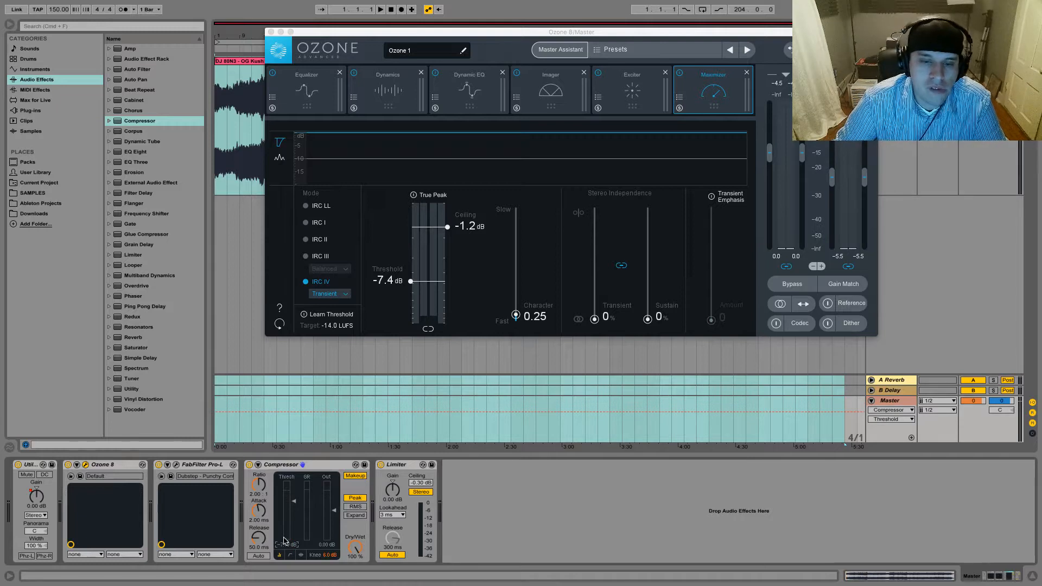
pyautogui.click(354, 498)
pyautogui.click(355, 476)
pyautogui.click(353, 478)
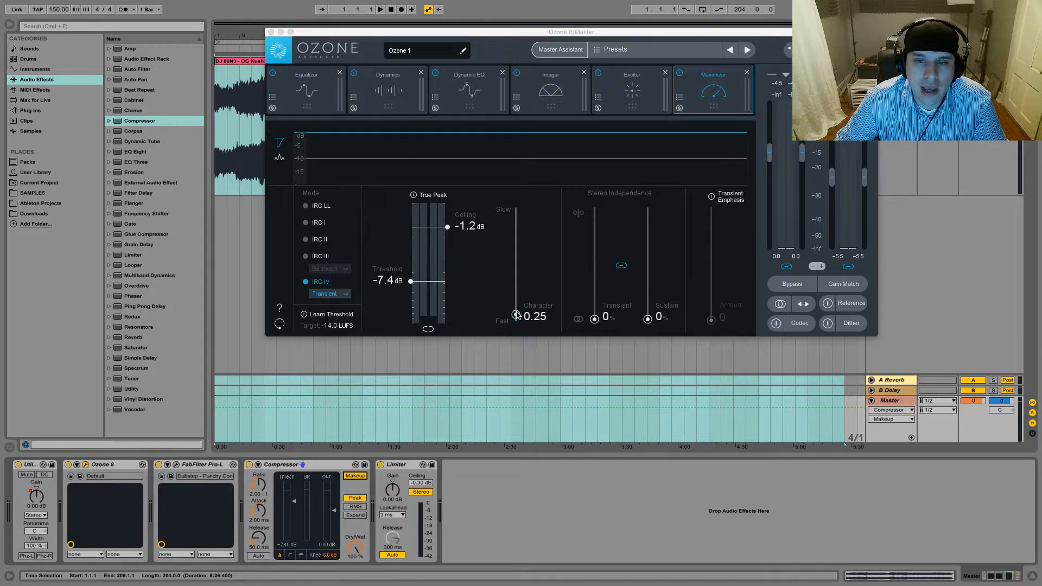
# Shorten the Compressor's release to 7.52 ms and set the Limiter's ceiling to -1.2 dB.
pyautogui.moveTo(261, 533); pyautogui.dragTo(262, 559)
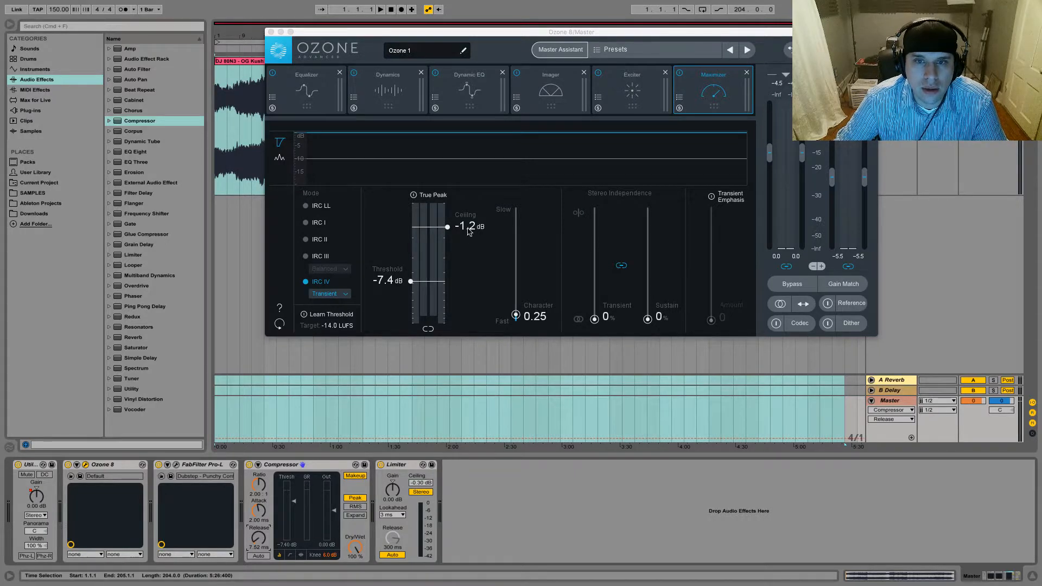
pyautogui.click(415, 481)
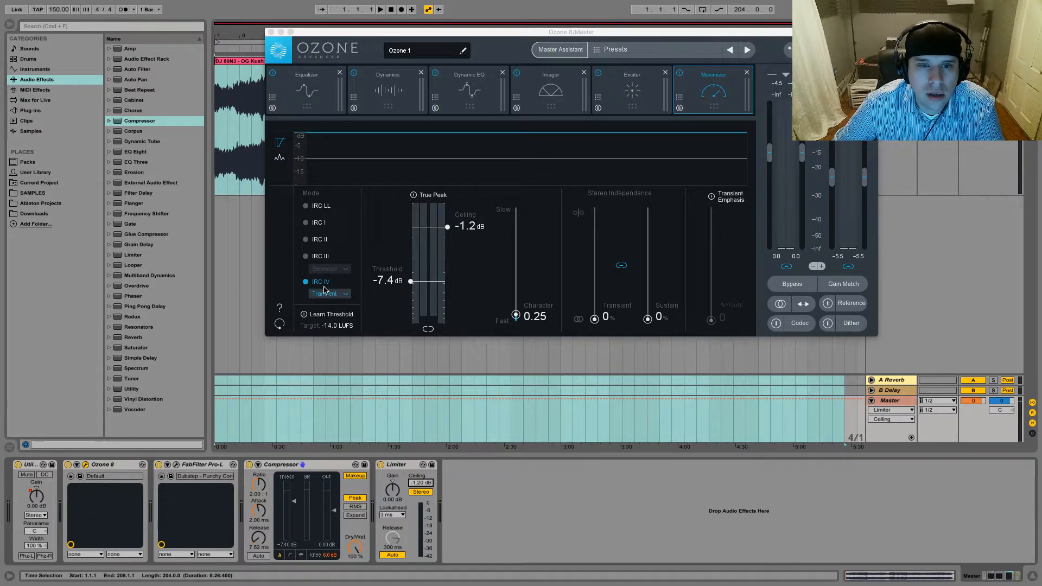
# Show the Maximizer's IRC IV style options, and briefly switch Transient Emphasis on and off.
pyautogui.click(343, 295)
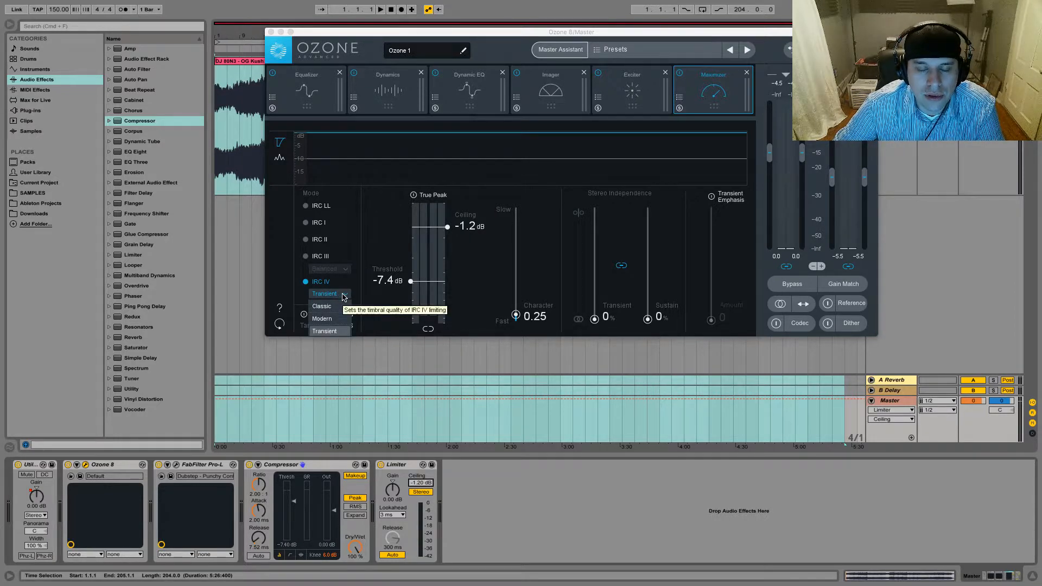
pyautogui.click(356, 271)
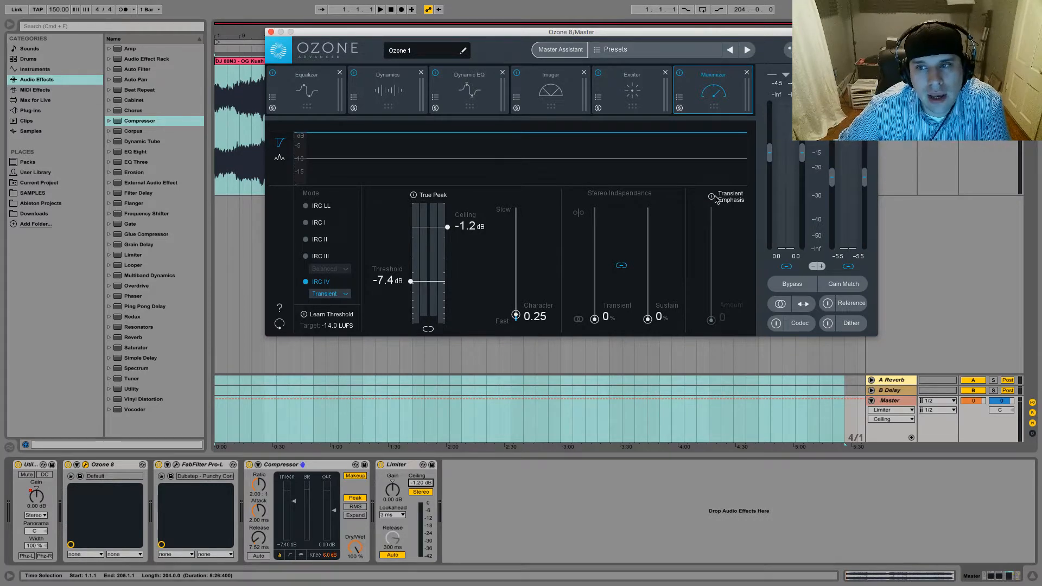
pyautogui.click(711, 197)
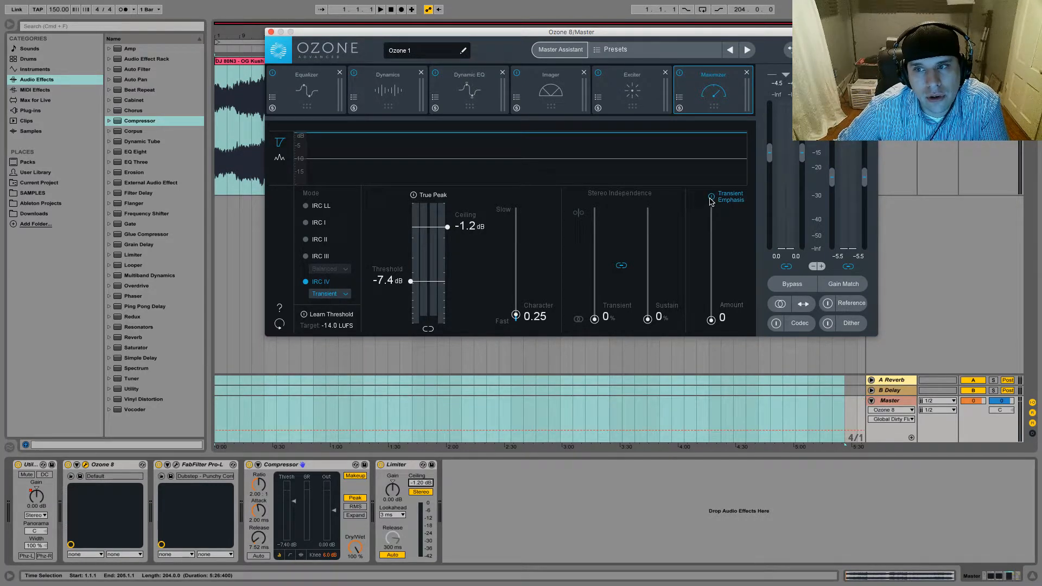
pyautogui.click(711, 197)
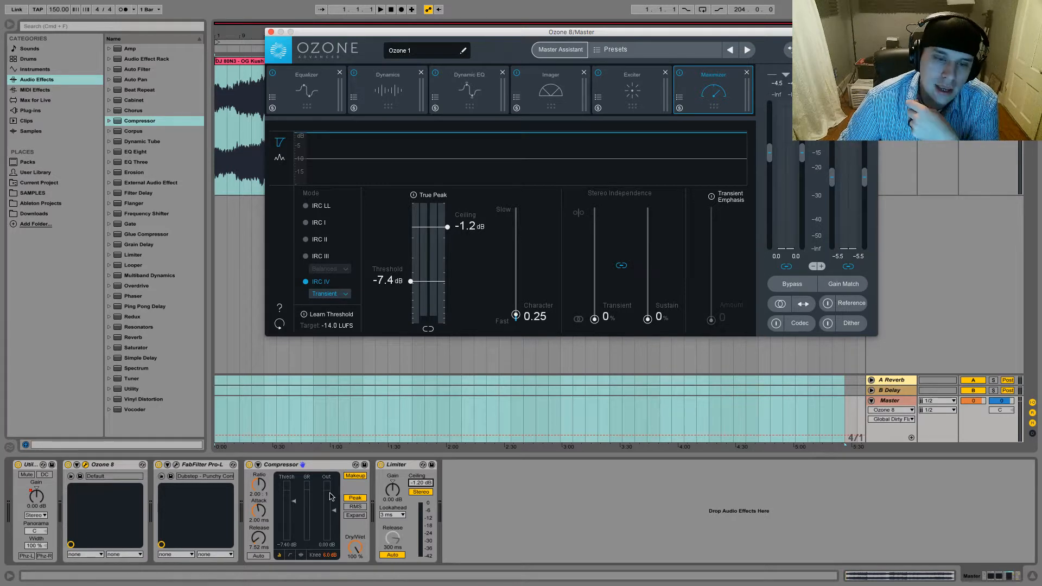
# Delete the Limiter and the Compressor from the master's device chain.
pyautogui.click(327, 475)
pyautogui.click(399, 469)
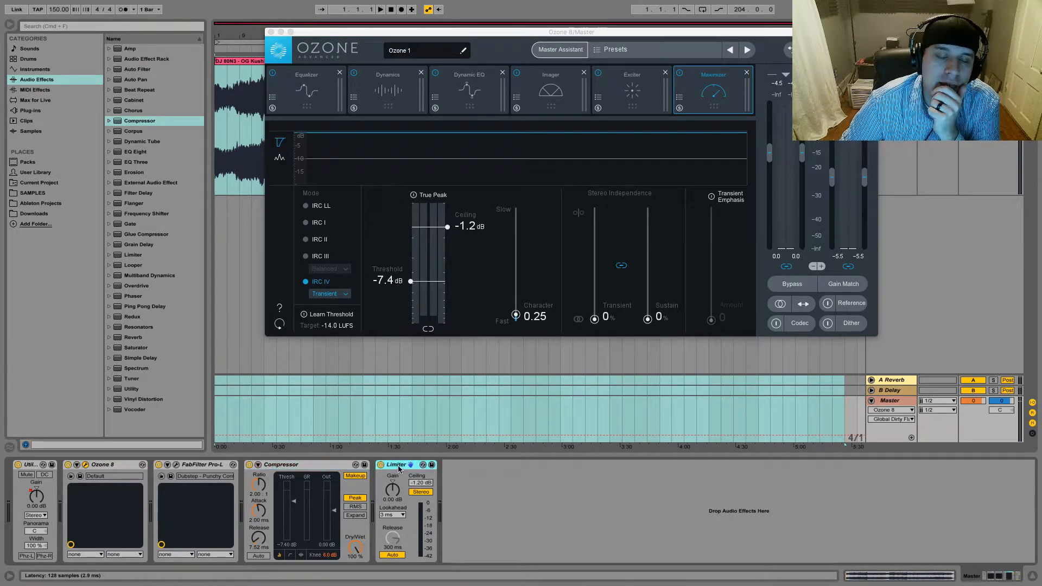
pyautogui.press('Delete')
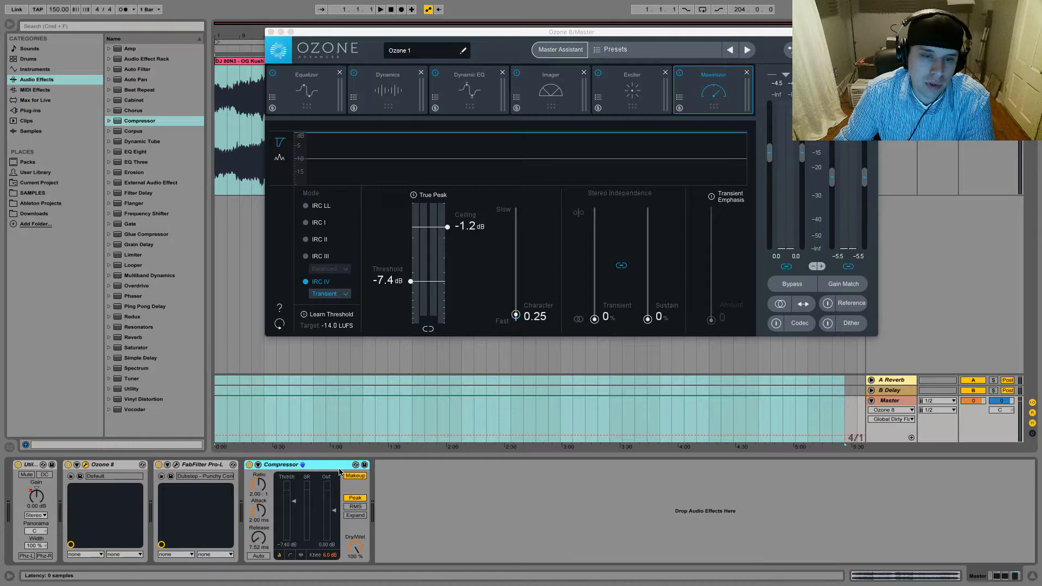
pyautogui.press('Delete')
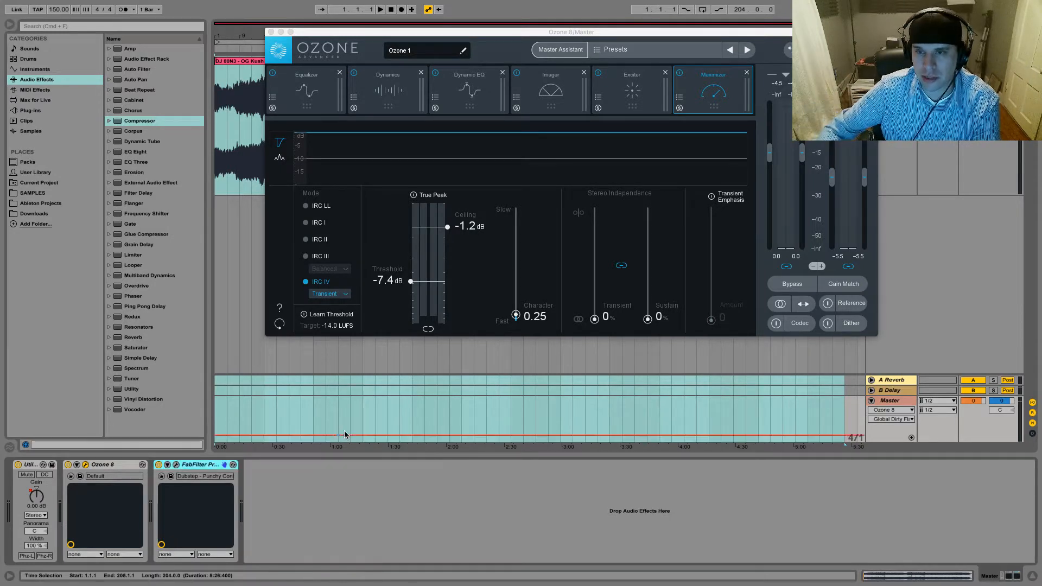
# Close the Ozone 8 window and return the transport to the start of the track.
pyautogui.moveTo(456, 36); pyautogui.dragTo(437, 101)
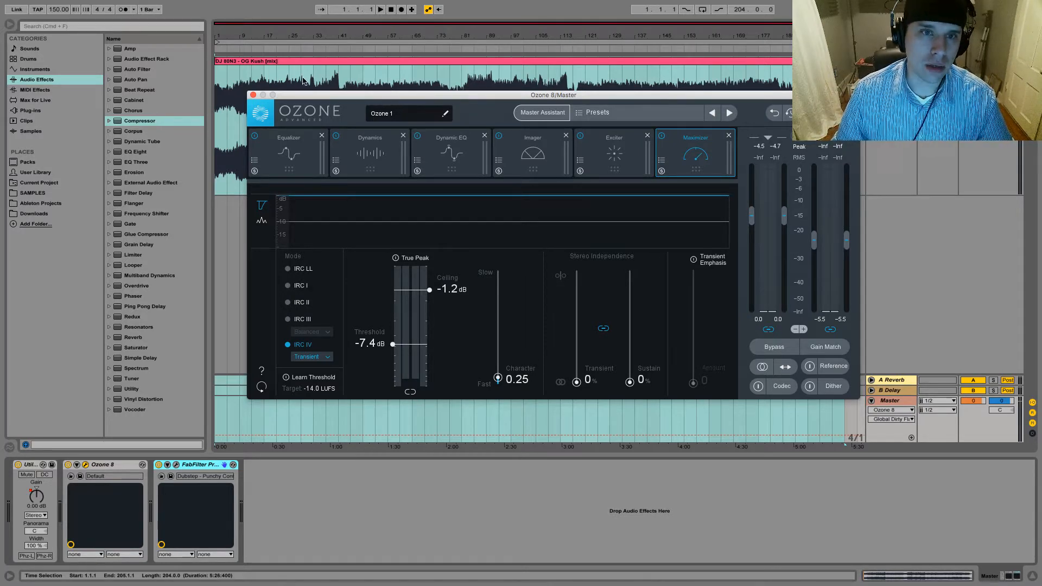
pyautogui.moveTo(312, 95); pyautogui.dragTo(310, 95)
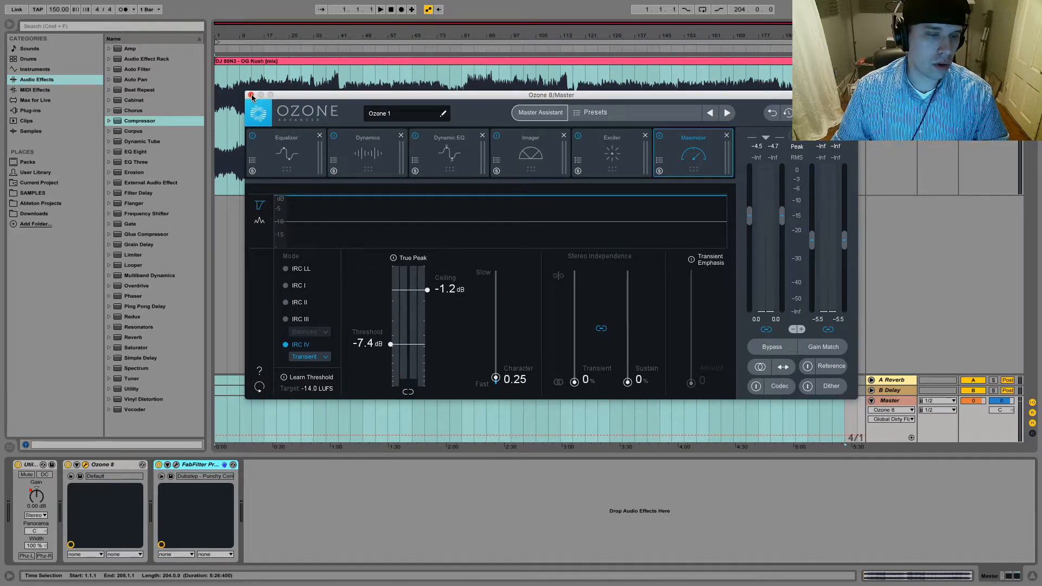
pyautogui.click(251, 95)
pyautogui.click(391, 10)
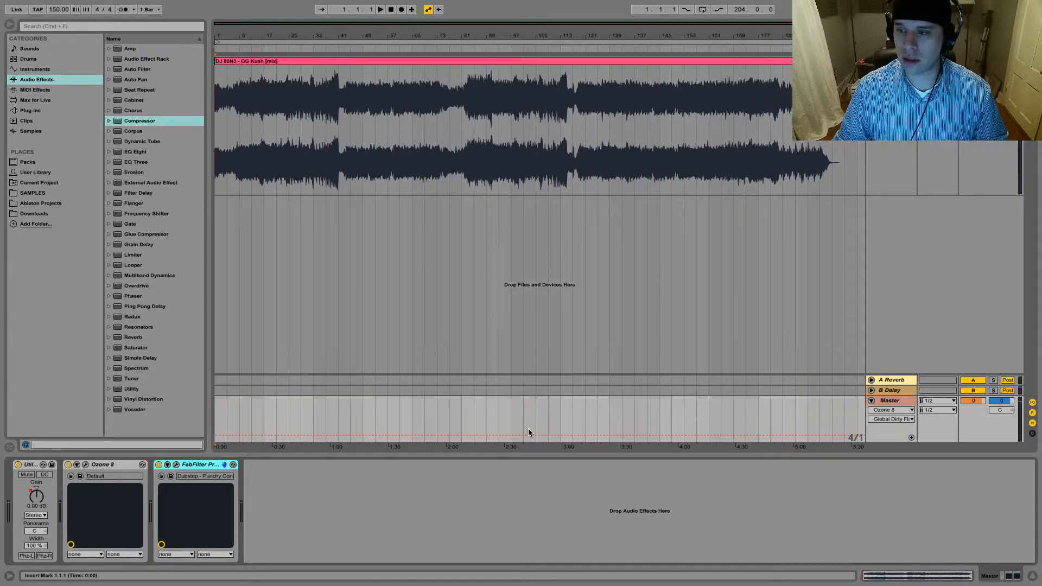
# Take Live out of full screen, move its window aside, and bring OBS forward to check the mixer levels.
pyautogui.moveTo(46, 7)
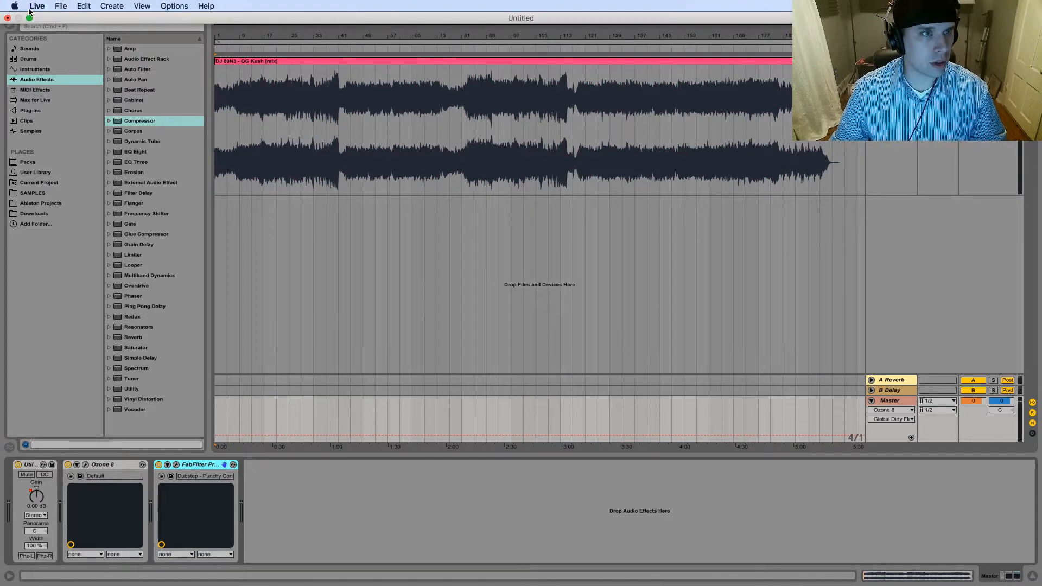
pyautogui.click(30, 22)
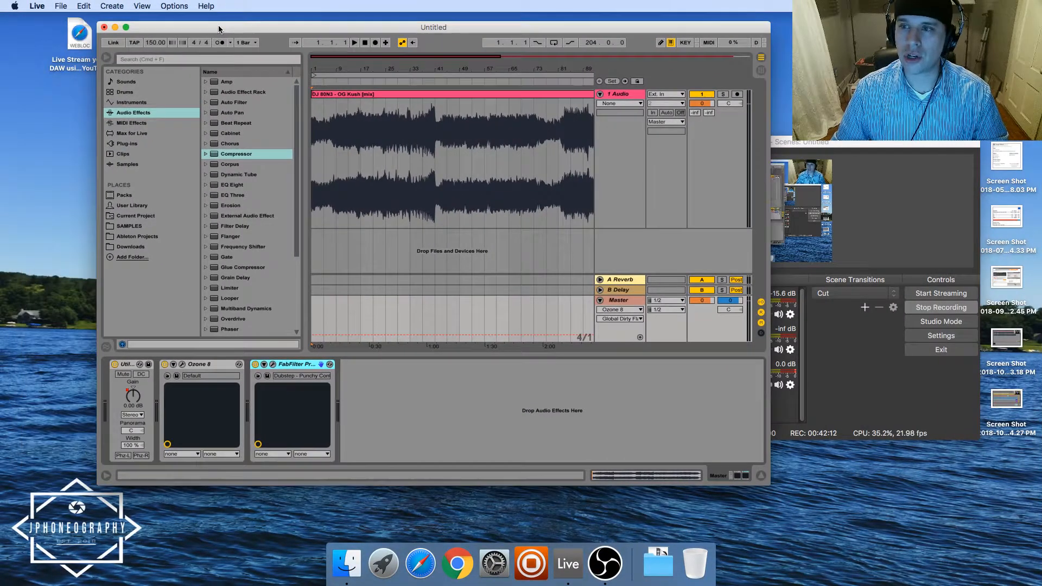
pyautogui.moveTo(219, 29); pyautogui.dragTo(306, 33)
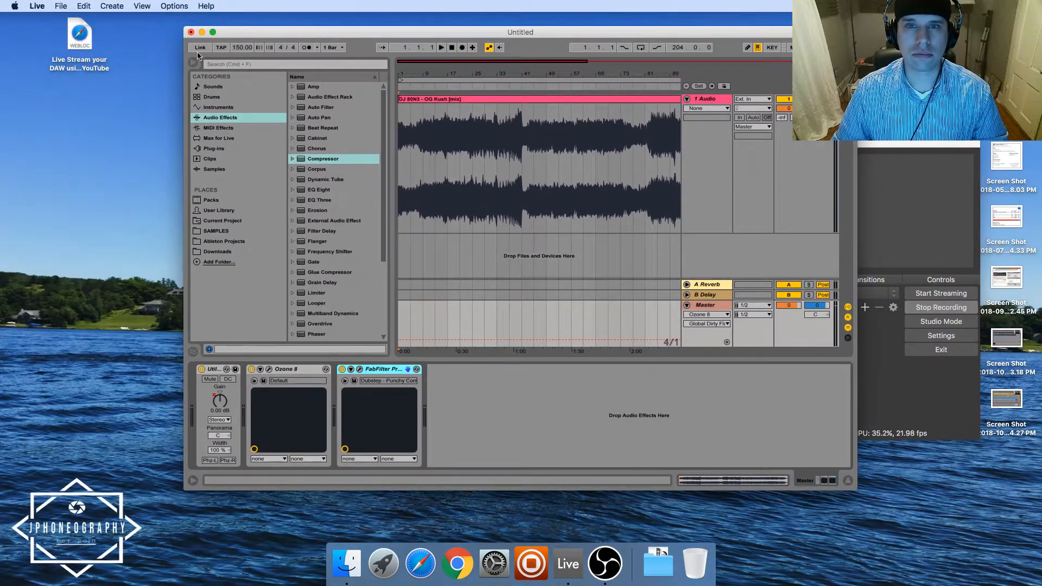
pyautogui.moveTo(369, 36); pyautogui.dragTo(251, 23)
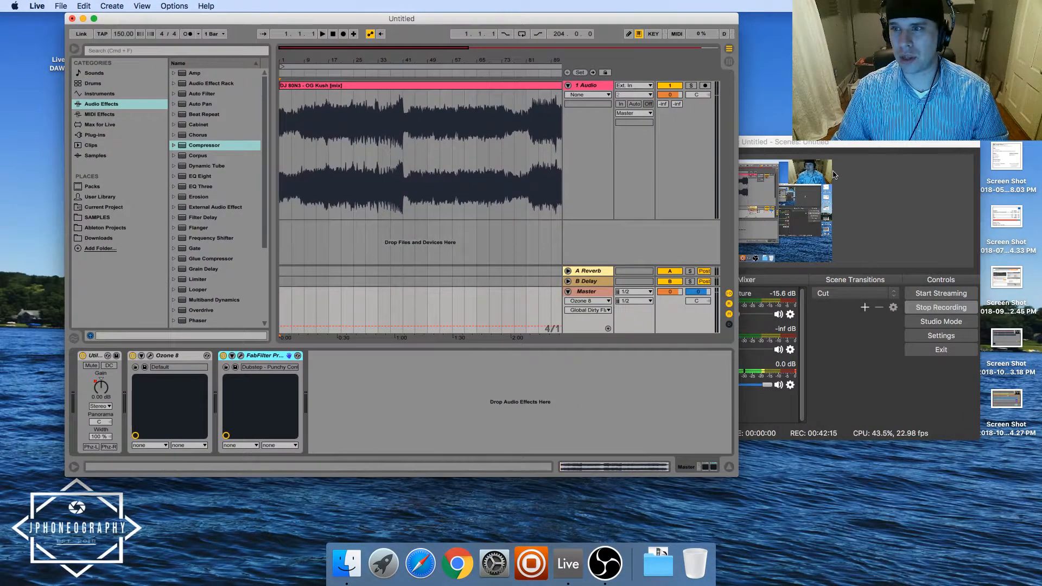
pyautogui.click(775, 305)
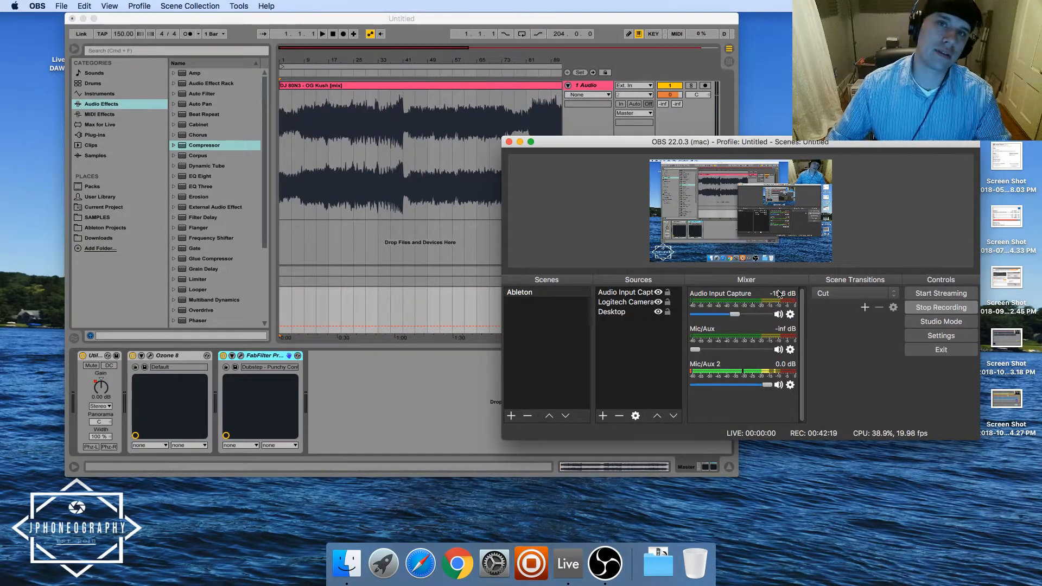
# Switch back to Ableton Live and play the track from the start, zooming the arrangement out and repositioning the OBS window during playback.
pyautogui.click(365, 18)
pyautogui.press('space')
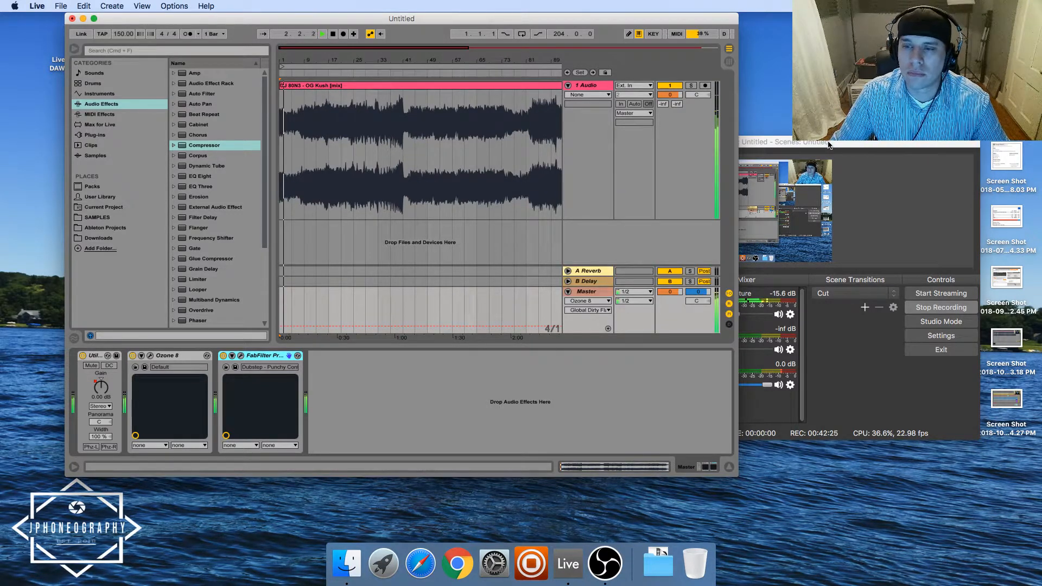
pyautogui.moveTo(828, 146); pyautogui.dragTo(858, 230)
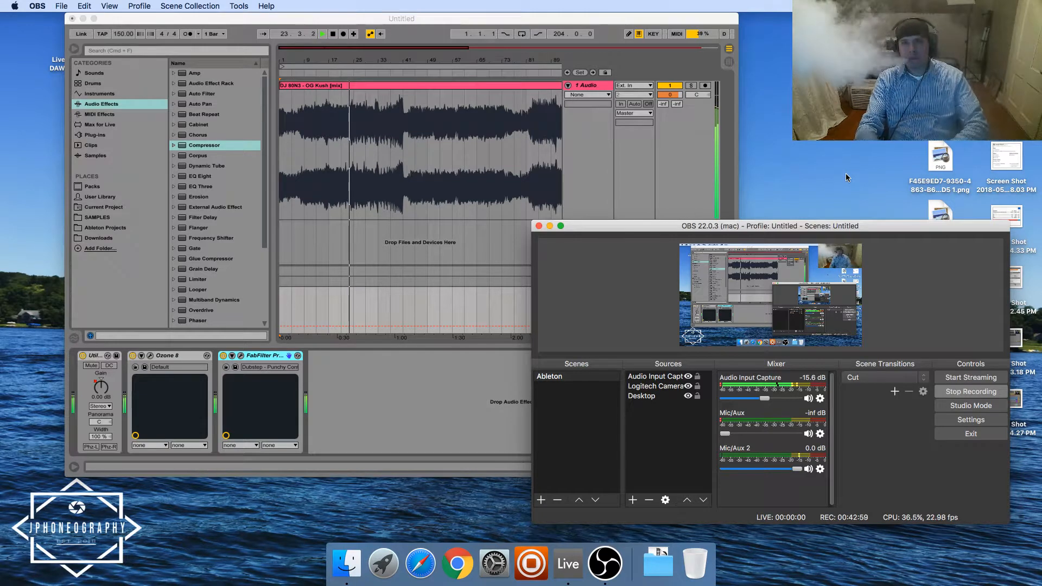
pyautogui.click(439, 19)
pyautogui.moveTo(411, 50); pyautogui.dragTo(577, 51)
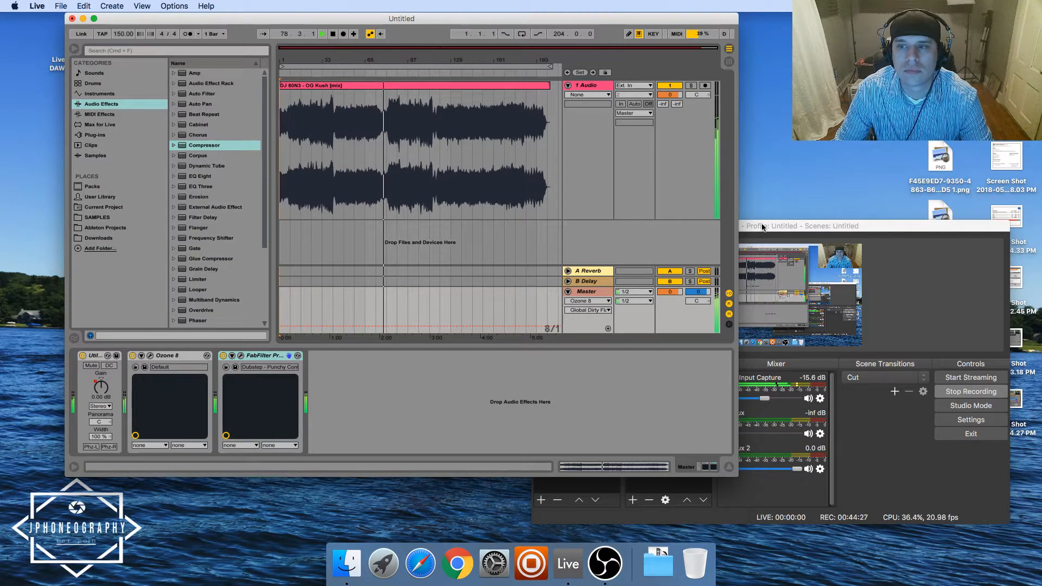
pyautogui.moveTo(766, 229); pyautogui.dragTo(794, 121)
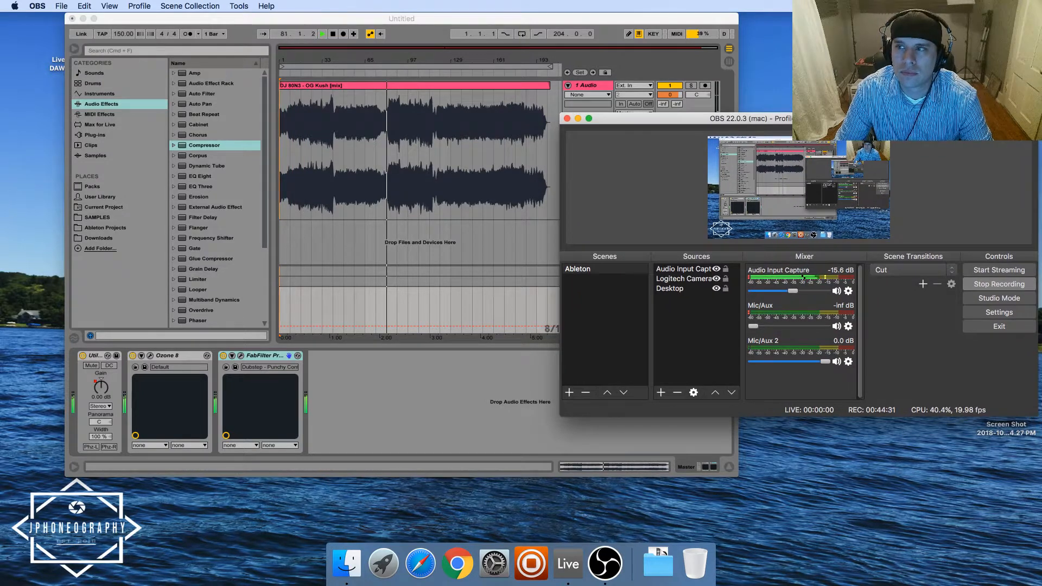
# Return Live to full screen and make the zoomed-in arrangement follow the playback position.
pyautogui.click(494, 20)
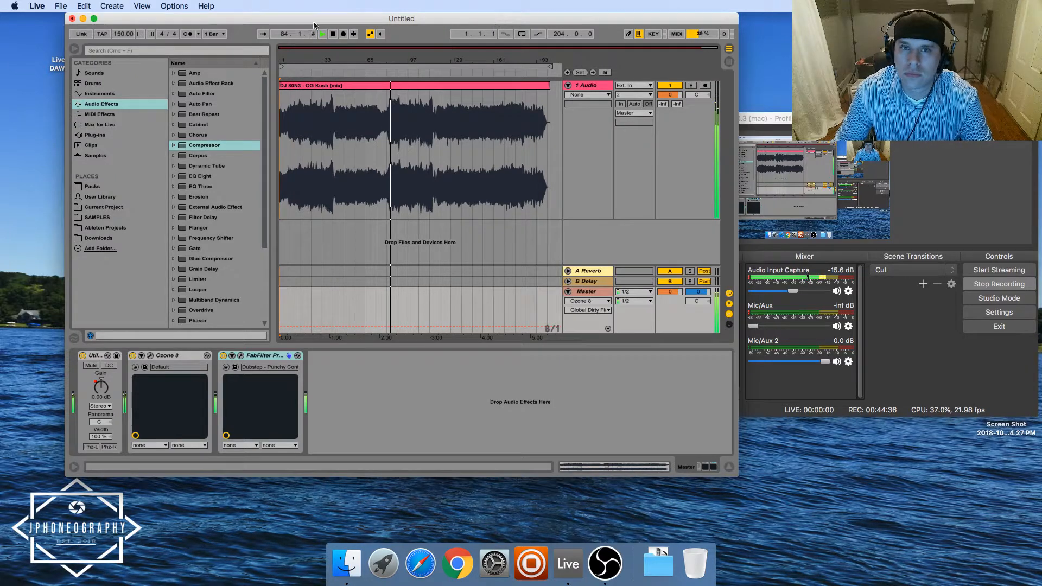
pyautogui.click(95, 20)
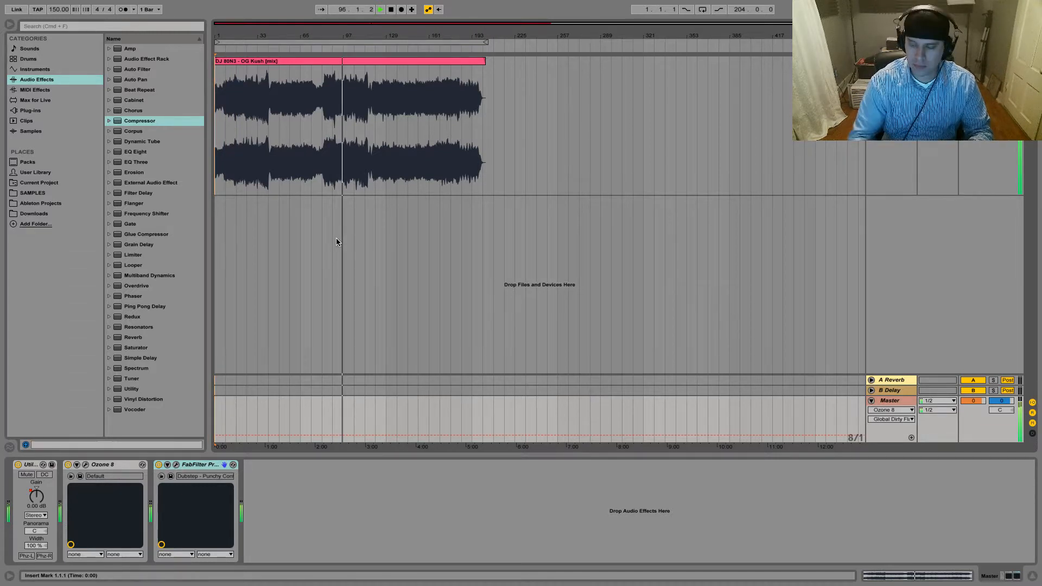
pyautogui.moveTo(381, 24); pyautogui.dragTo(382, 141)
pyautogui.click(321, 9)
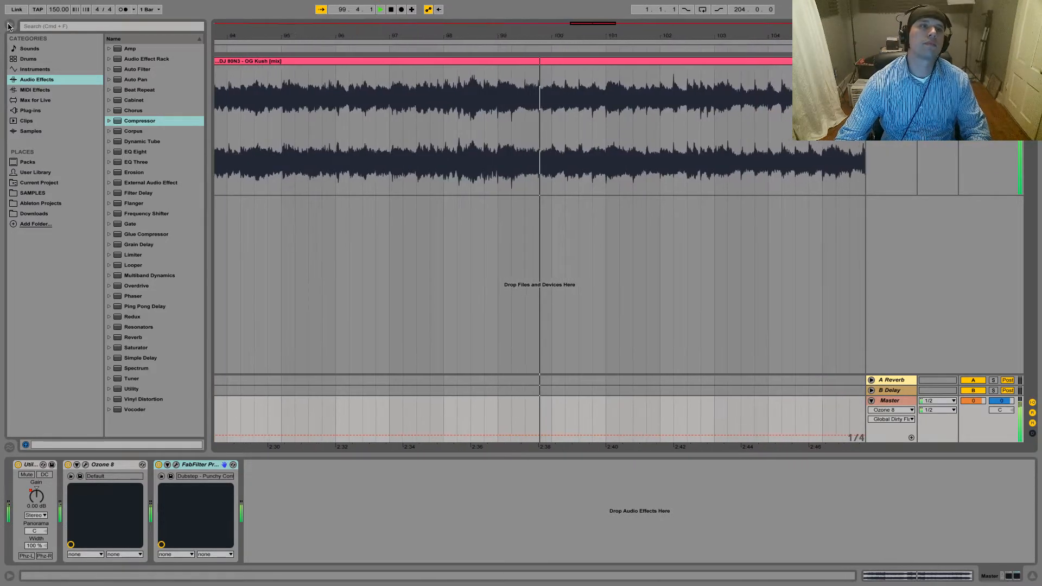
# Hide the browser and the return tracks, and increase the Master track's height.
pyautogui.click(10, 25)
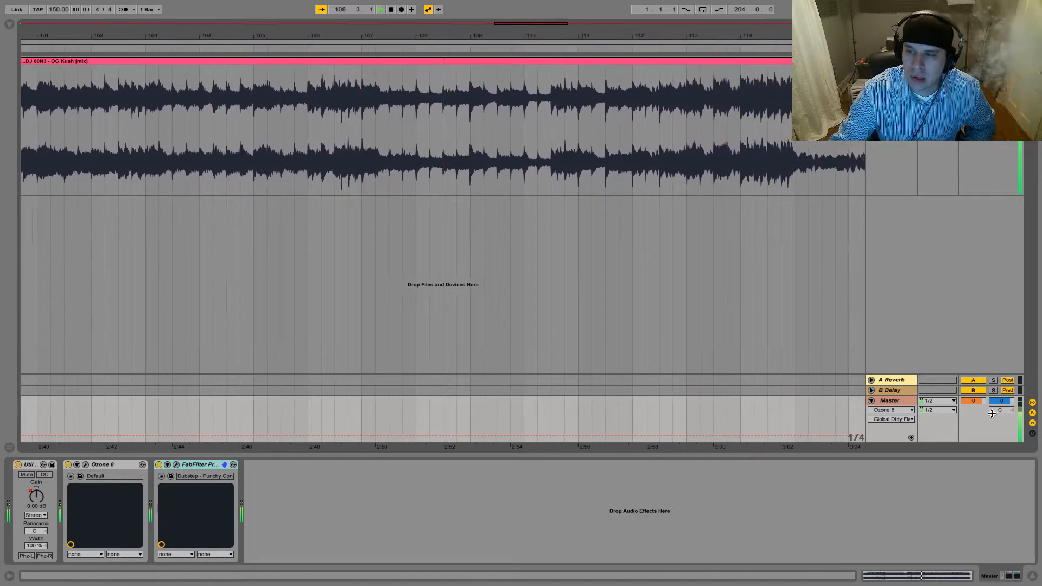
pyautogui.click(1032, 413)
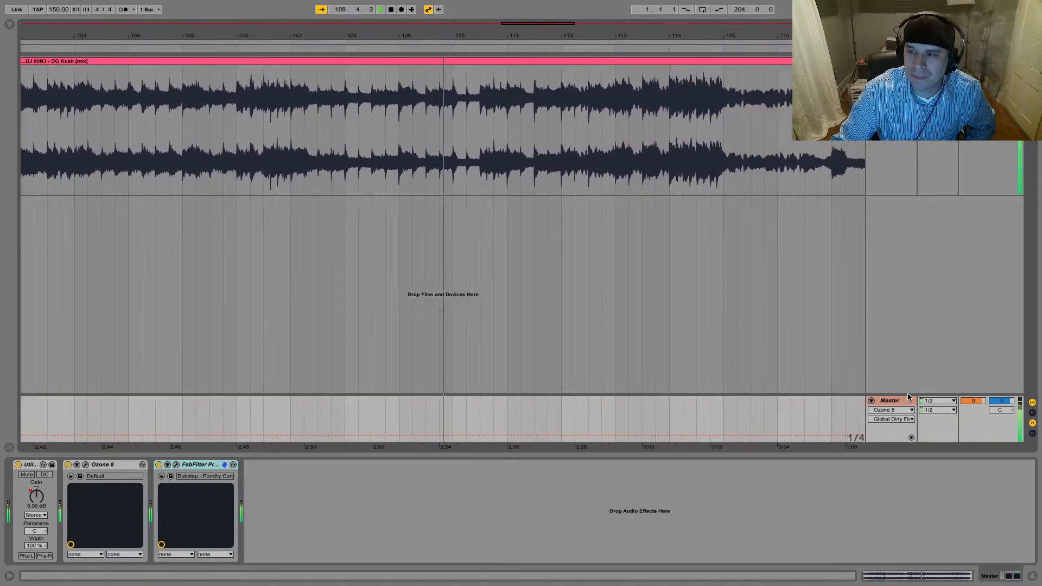
pyautogui.moveTo(895, 395); pyautogui.dragTo(896, 314)
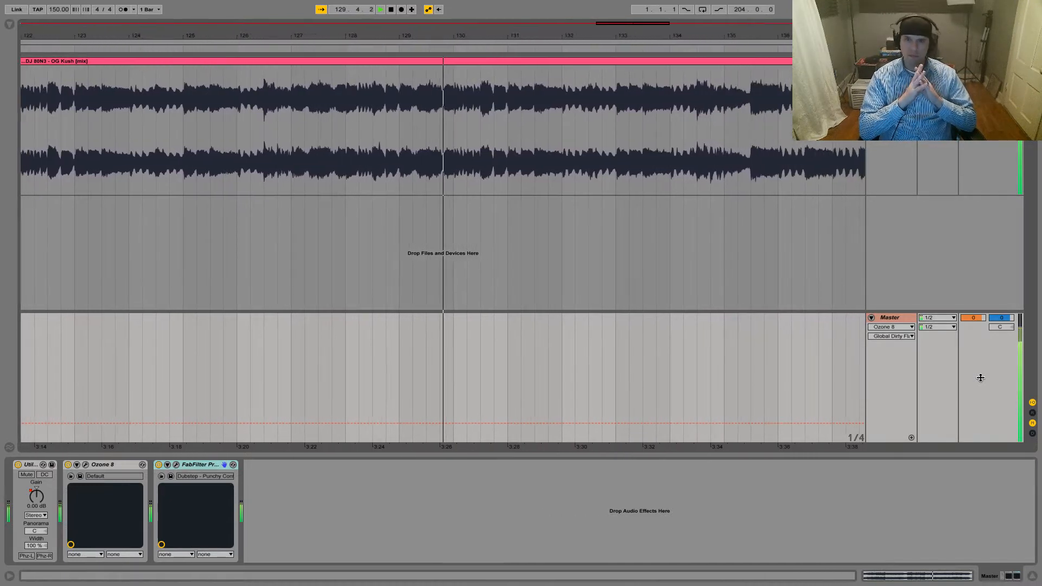
# Show the browser again with the Plug-ins category and stop playback.
pyautogui.click(9, 24)
pyautogui.click(25, 110)
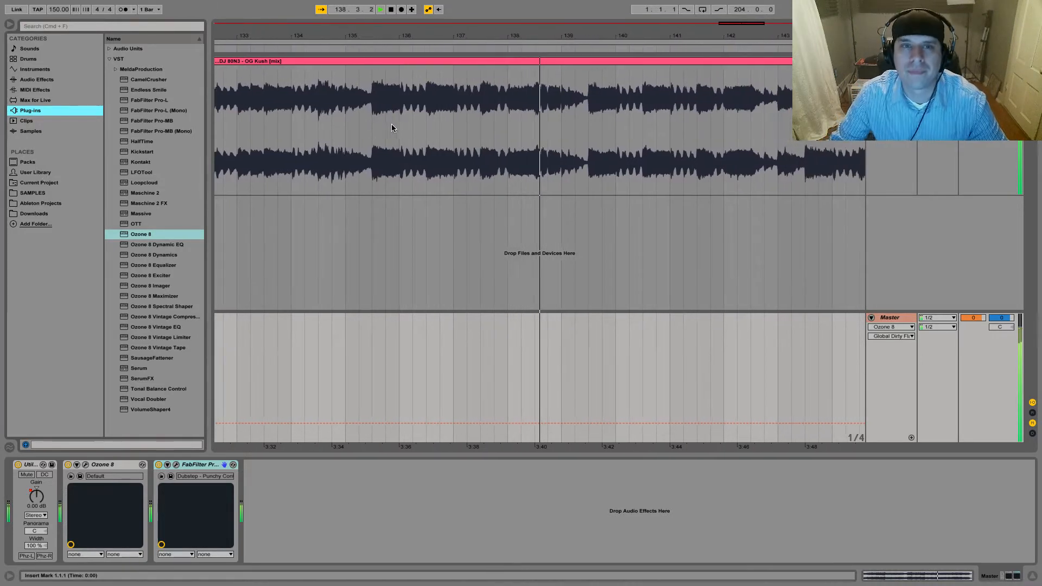
pyautogui.press('space')
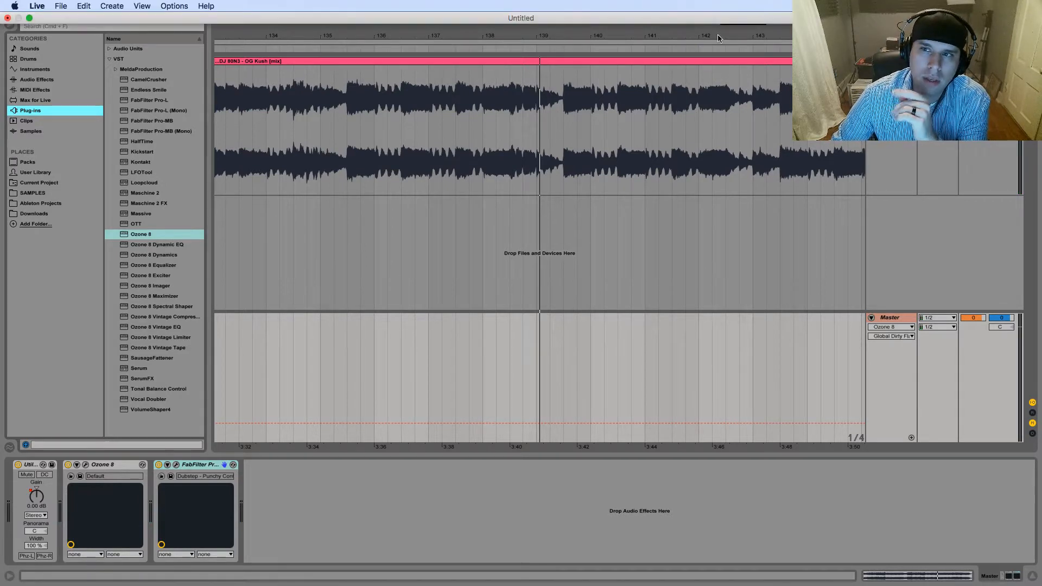
# Zoom out to the whole track and insert Ozone 8 Spectral Shaper between Ozone 8 and FabFilter Pro-L on the master.
pyautogui.moveTo(739, 27); pyautogui.dragTo(511, 26)
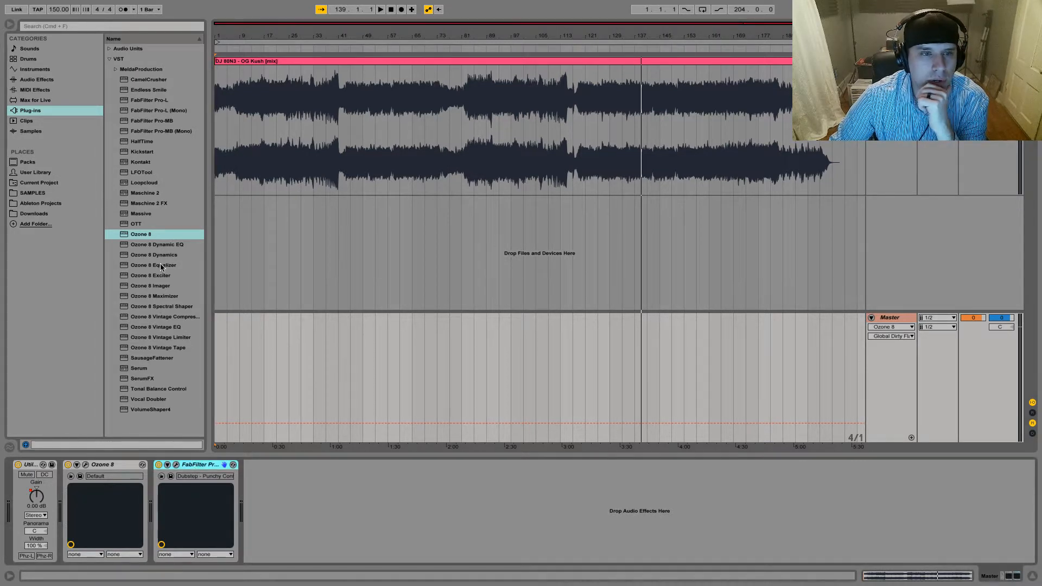
pyautogui.click(158, 307)
pyautogui.moveTo(157, 397); pyautogui.dragTo(157, 482)
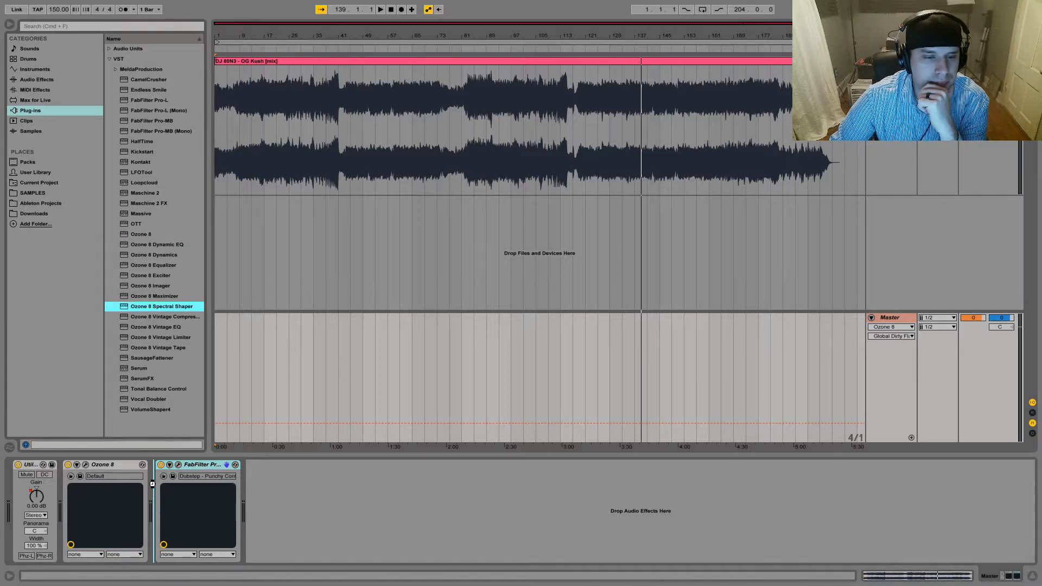
pyautogui.moveTo(152, 483); pyautogui.dragTo(153, 483)
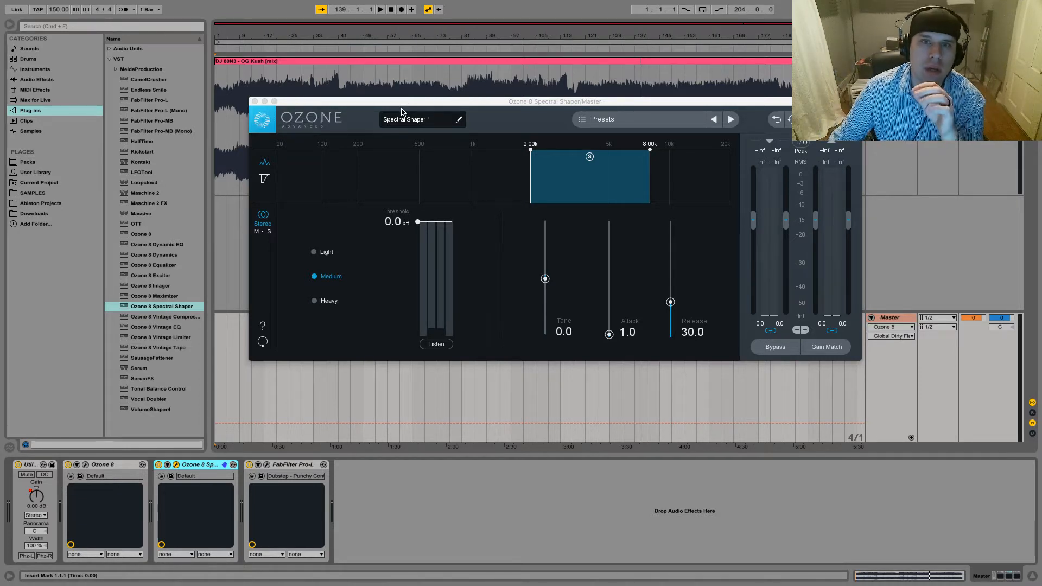
pyautogui.moveTo(401, 104); pyautogui.dragTo(334, 110)
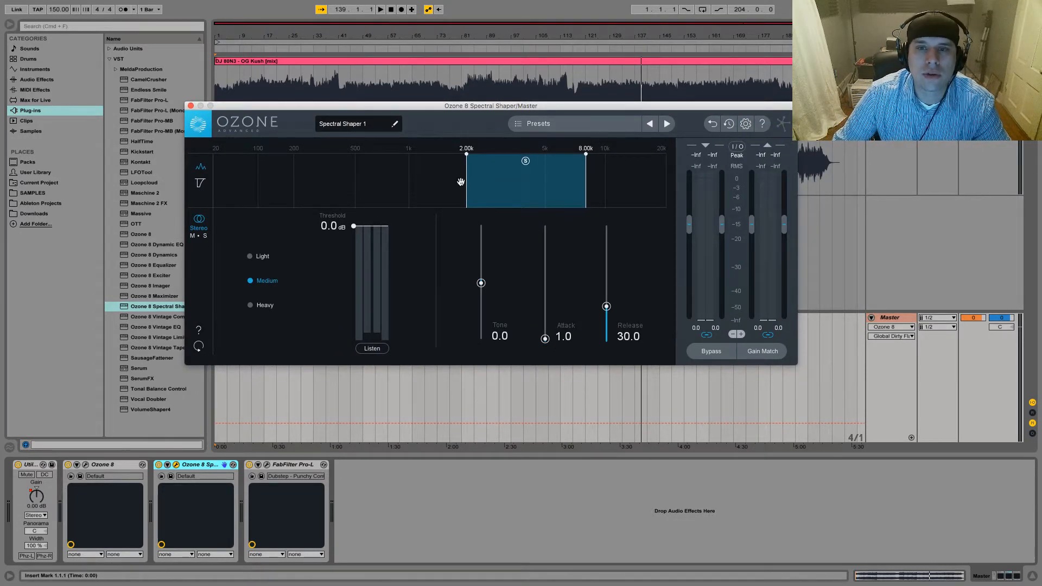
# Narrow and solo the Spectral Shaper's action region, and move it to about 7.93k–12.5k Hz while listening from the track's start.
pyautogui.moveTo(467, 181); pyautogui.dragTo(545, 180)
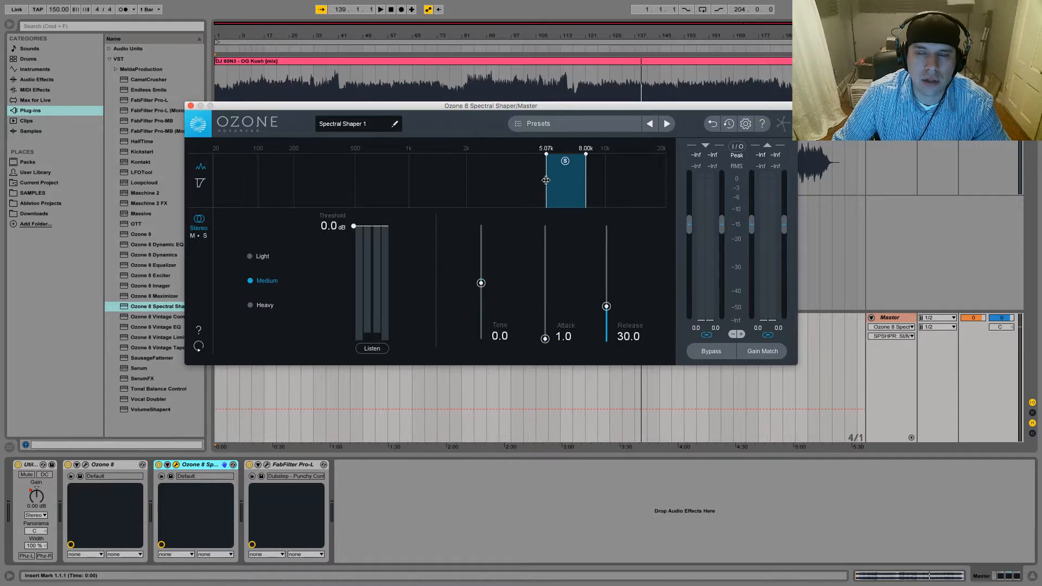
pyautogui.click(566, 162)
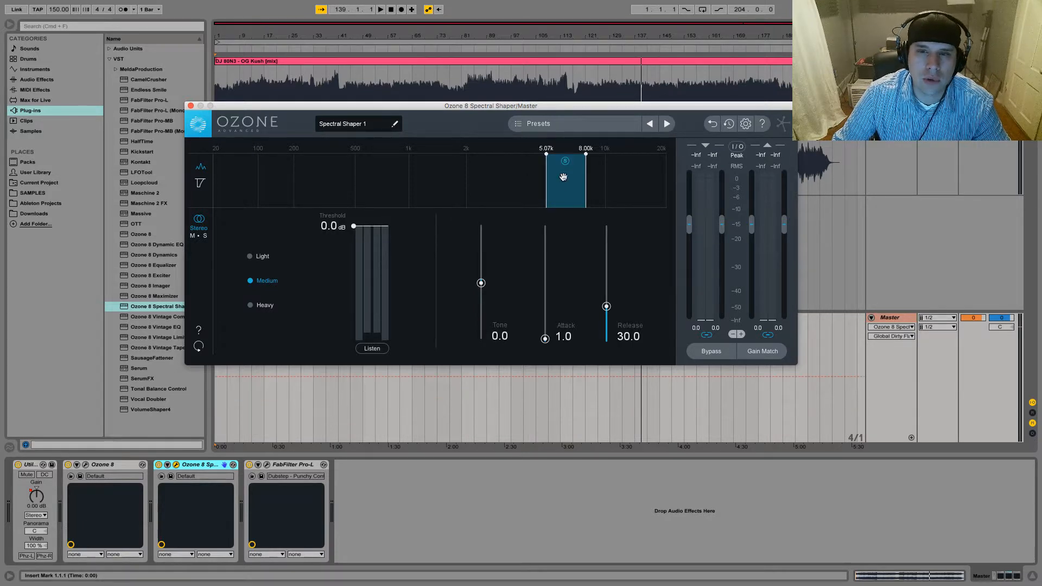
pyautogui.press('space')
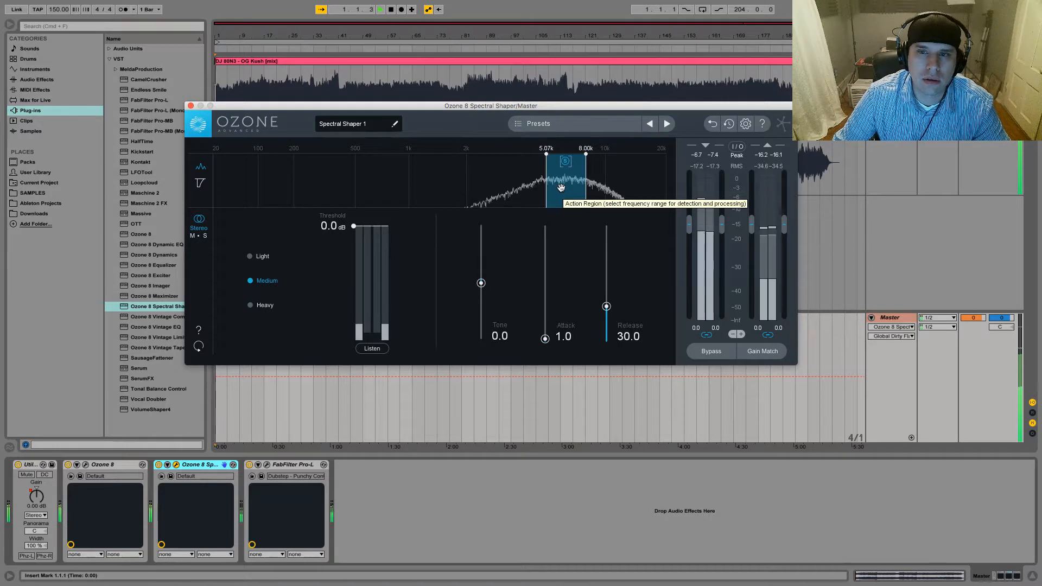
pyautogui.moveTo(562, 188); pyautogui.dragTo(602, 191)
pyautogui.moveTo(504, 106); pyautogui.dragTo(434, 205)
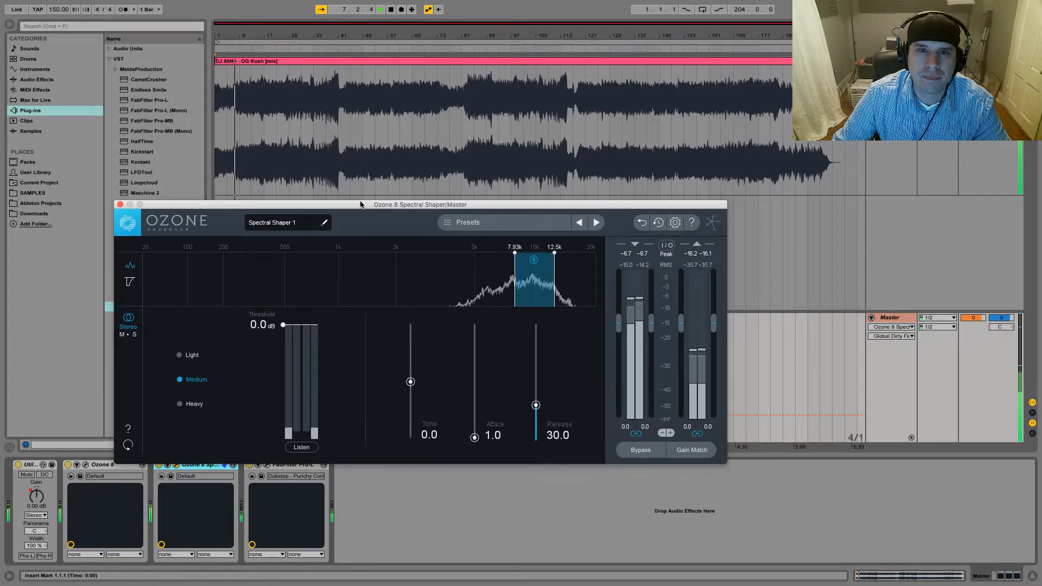
pyautogui.moveTo(354, 204); pyautogui.dragTo(355, 94)
pyautogui.press('space')
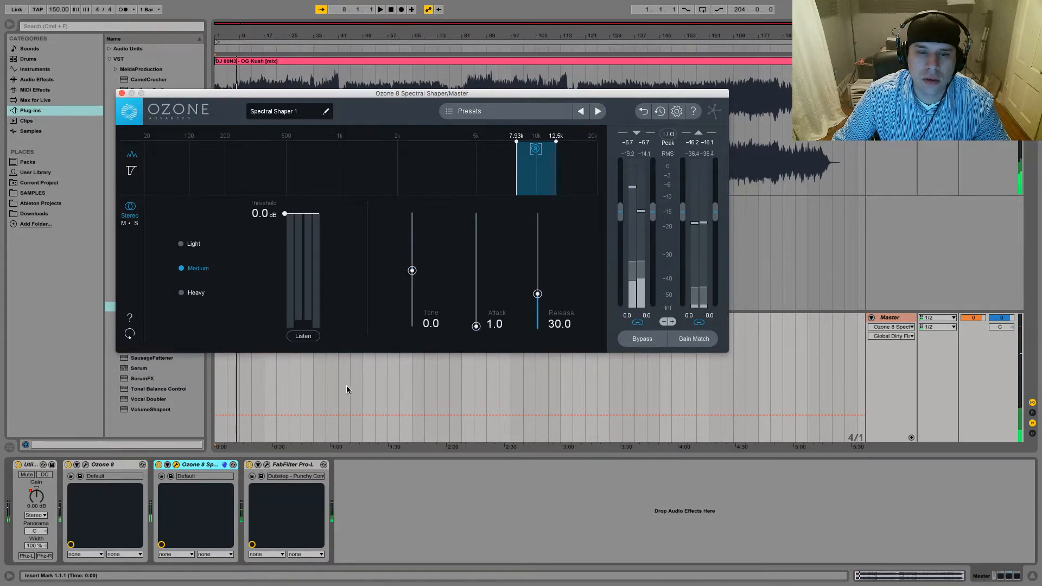
# Play from bar 45 and narrow the Spectral Shaper's soloed action region to 8.61k–11.7k Hz.
pyautogui.click(350, 389)
pyautogui.press('space')
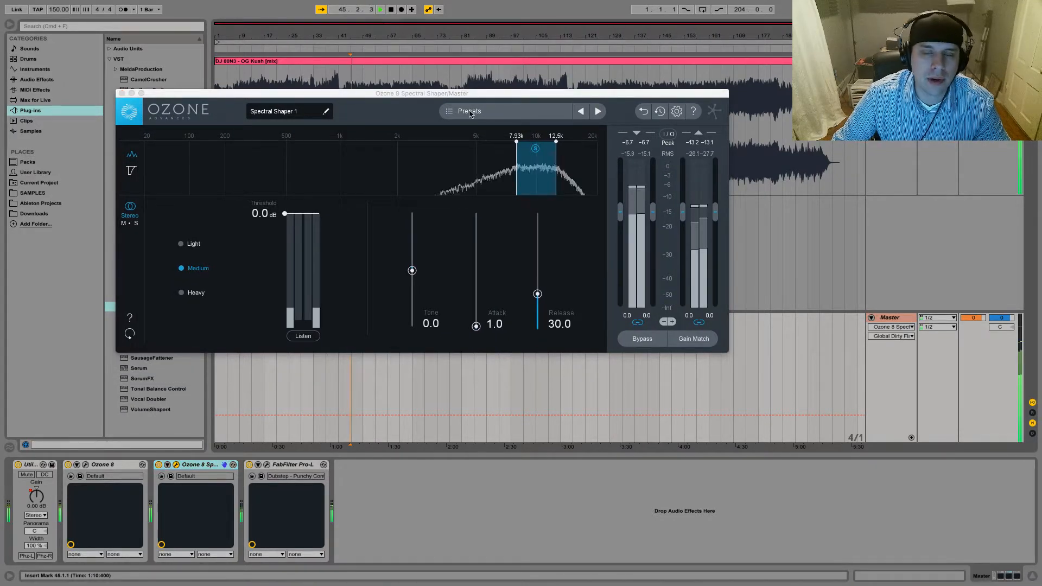
pyautogui.moveTo(535, 179); pyautogui.dragTo(523, 143)
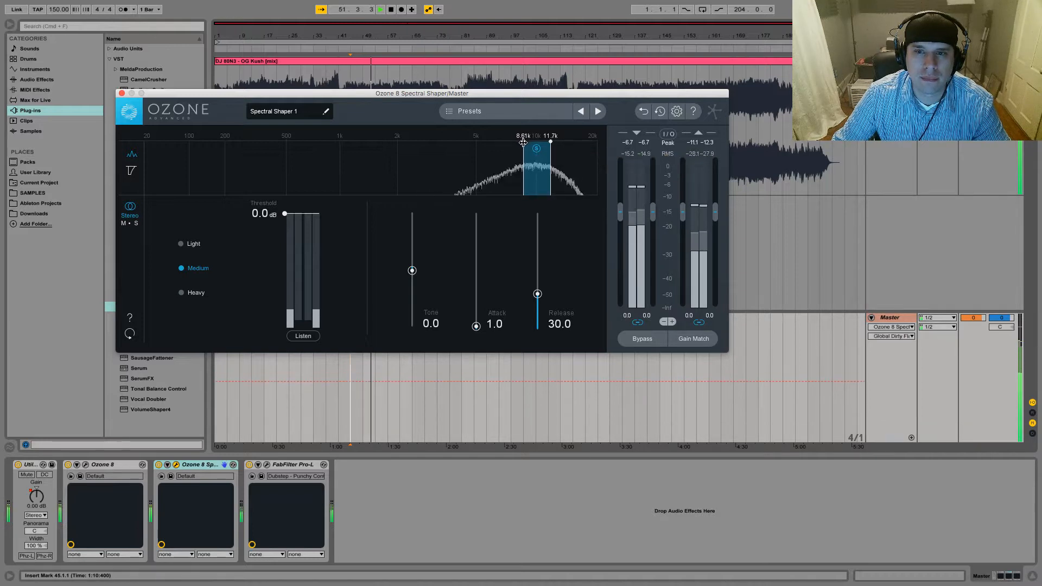
pyautogui.press('space')
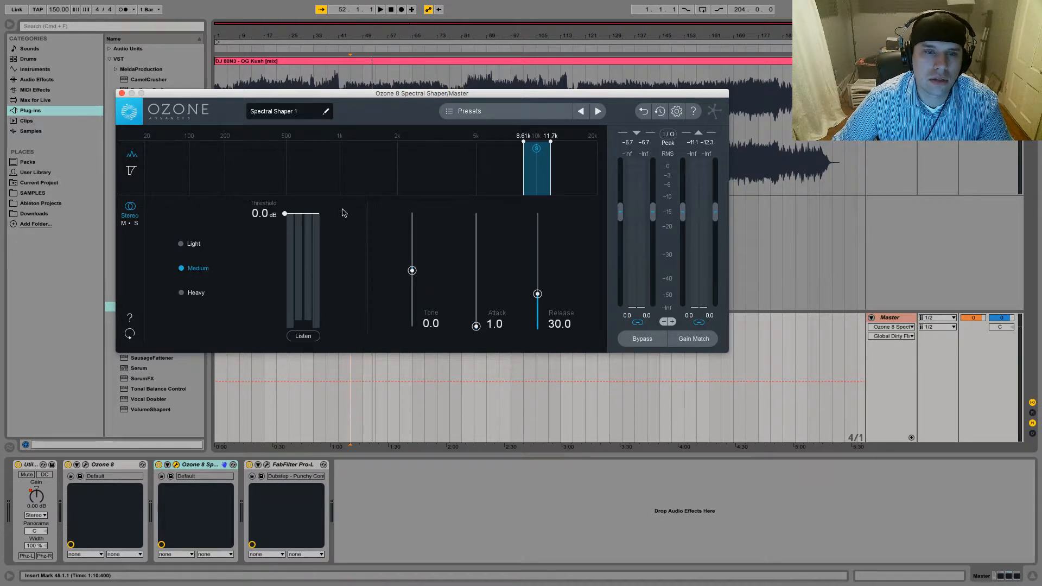
# Compare the Spectral Shaper's Listen mode with its soloed action region by playing the track from bar 45.
pyautogui.click(305, 337)
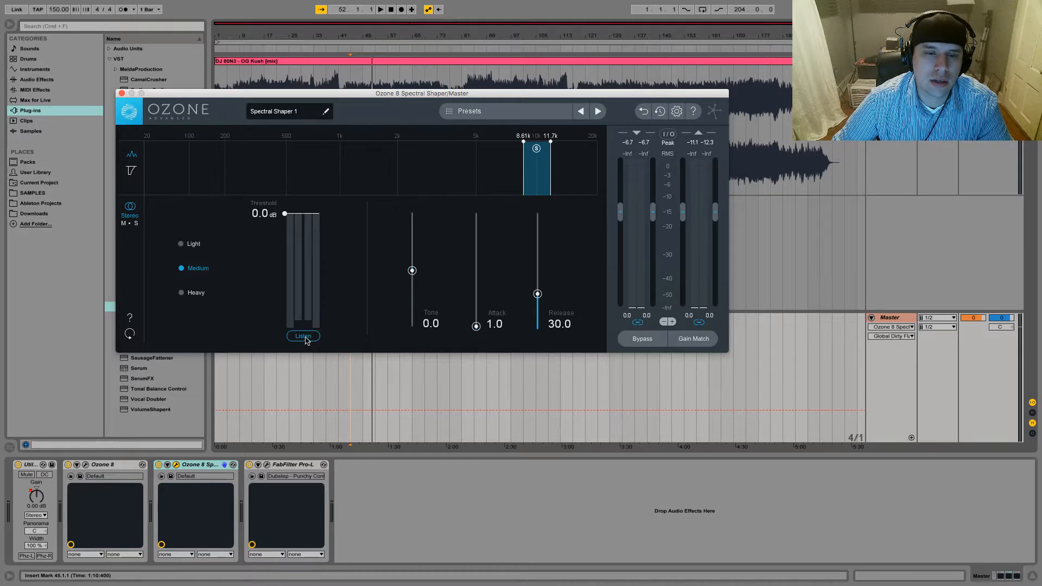
pyautogui.press('space')
pyautogui.press('space')
pyautogui.click(536, 149)
pyautogui.press('space')
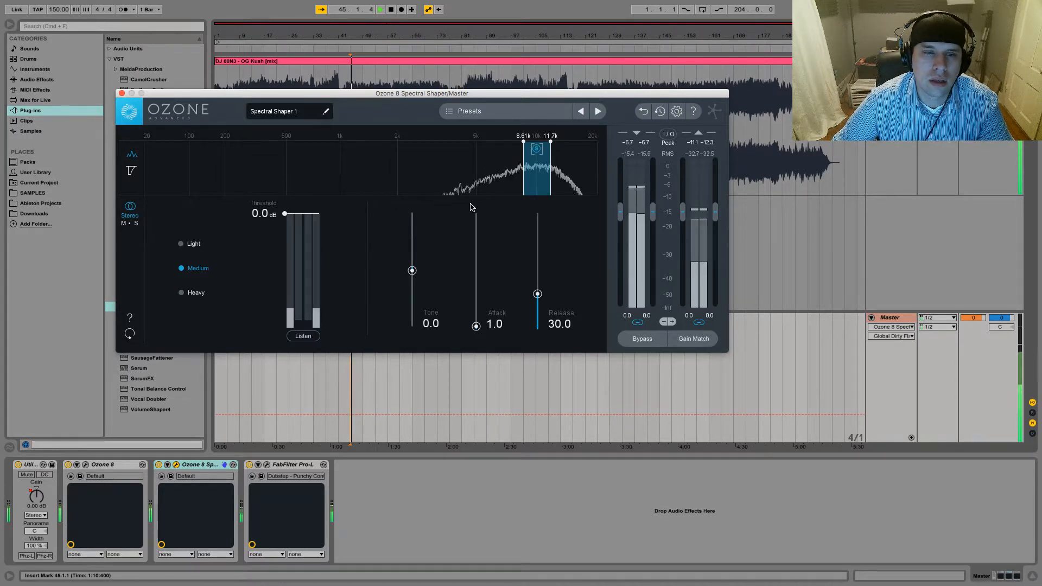
pyautogui.press('space')
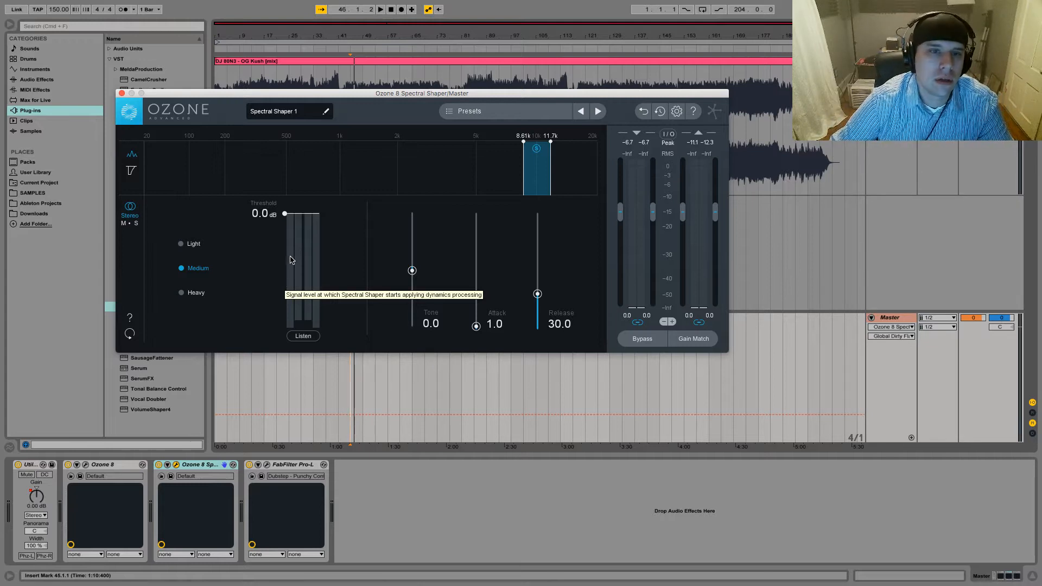
# Lower the Spectral Shaper's threshold to -38.8 dB while playing the soloed region.
pyautogui.press('space')
pyautogui.moveTo(285, 214); pyautogui.dragTo(287, 310)
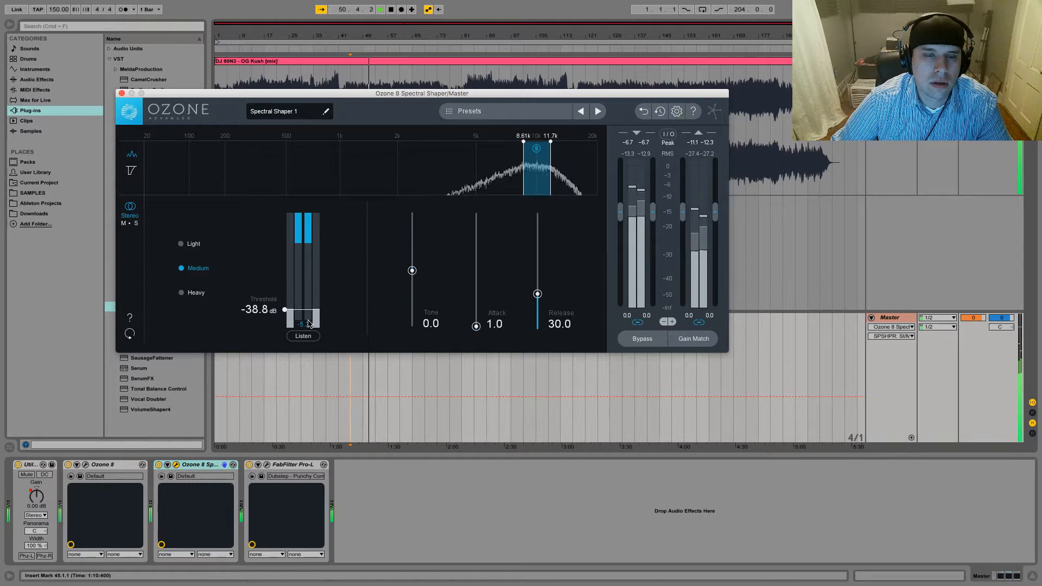
pyautogui.press('space')
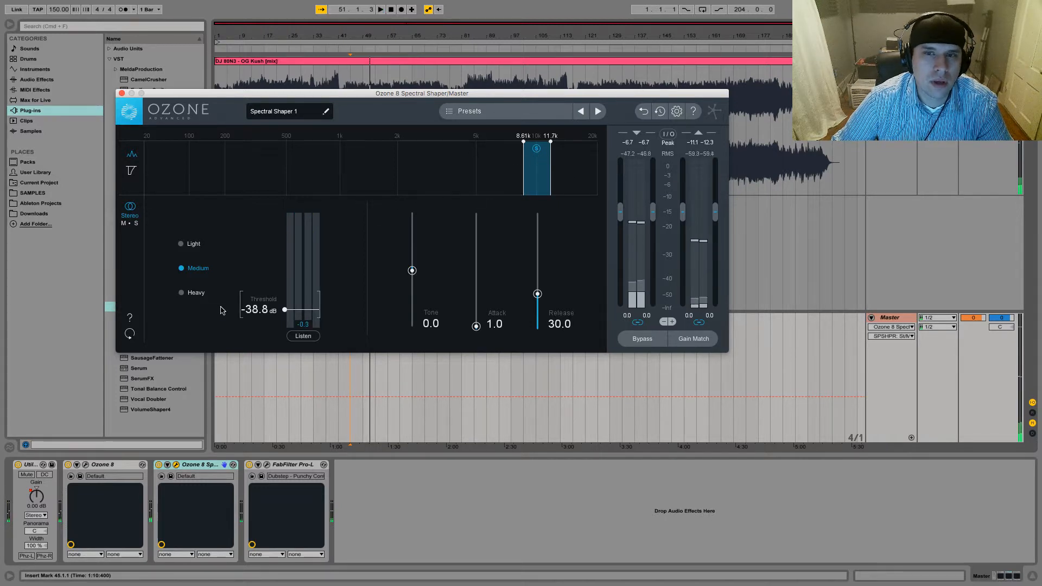
# Play the full mix with the action region unsoloed and raise the Spectral Shaper's threshold to -23.1 dB.
pyautogui.press('space')
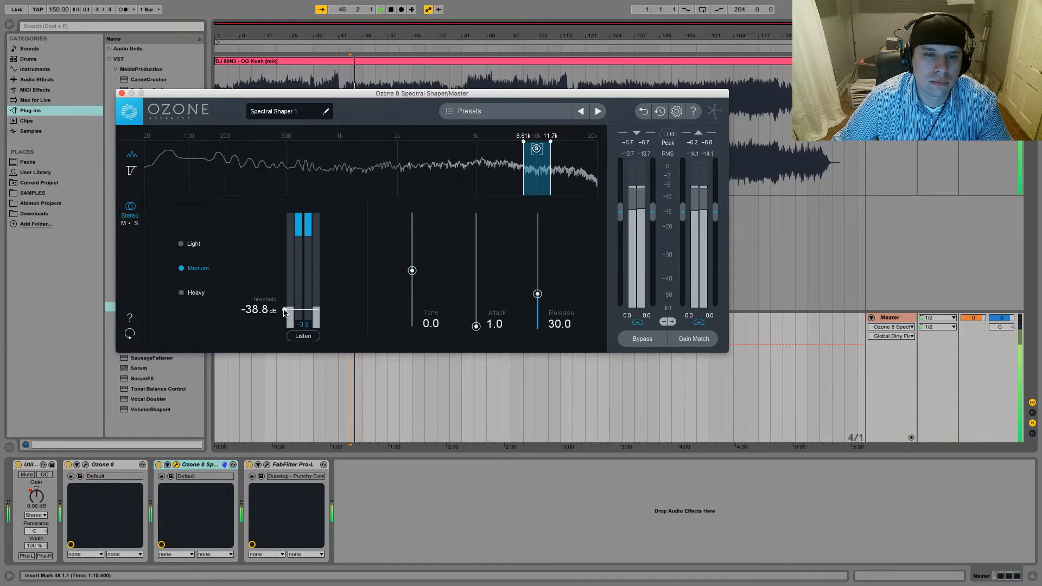
pyautogui.moveTo(284, 311)
pyautogui.mouseDown()
pyautogui.moveTo(285, 242)
pyautogui.moveTo(287, 294)
pyautogui.mouseUp()
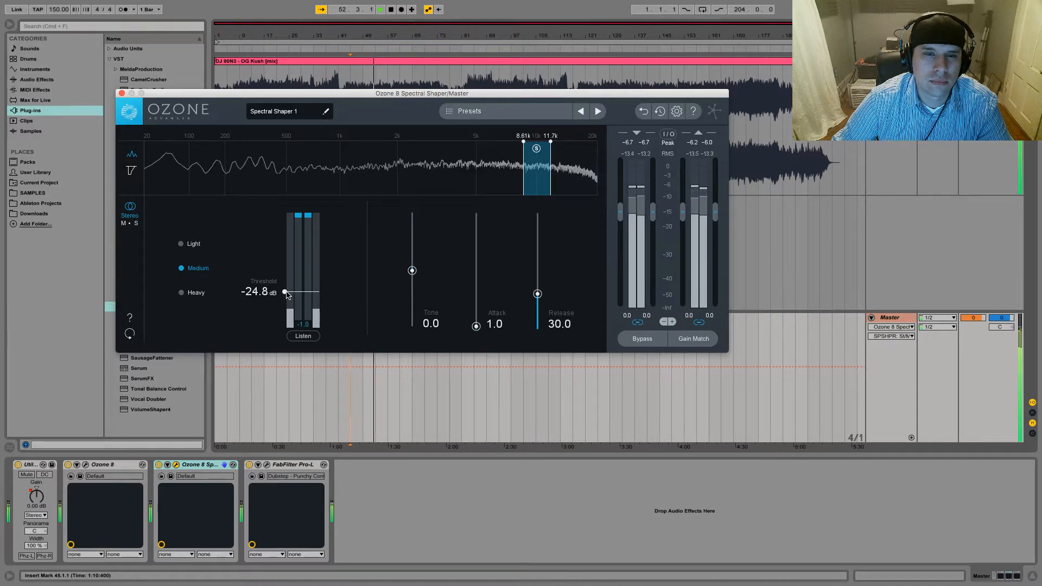
pyautogui.moveTo(289, 294); pyautogui.dragTo(286, 291)
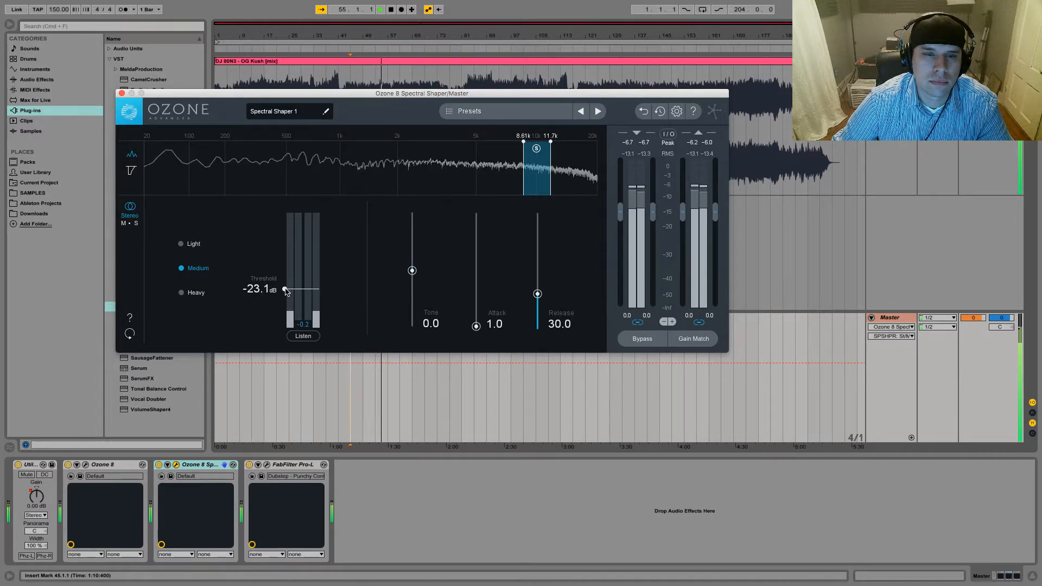
pyautogui.press('space')
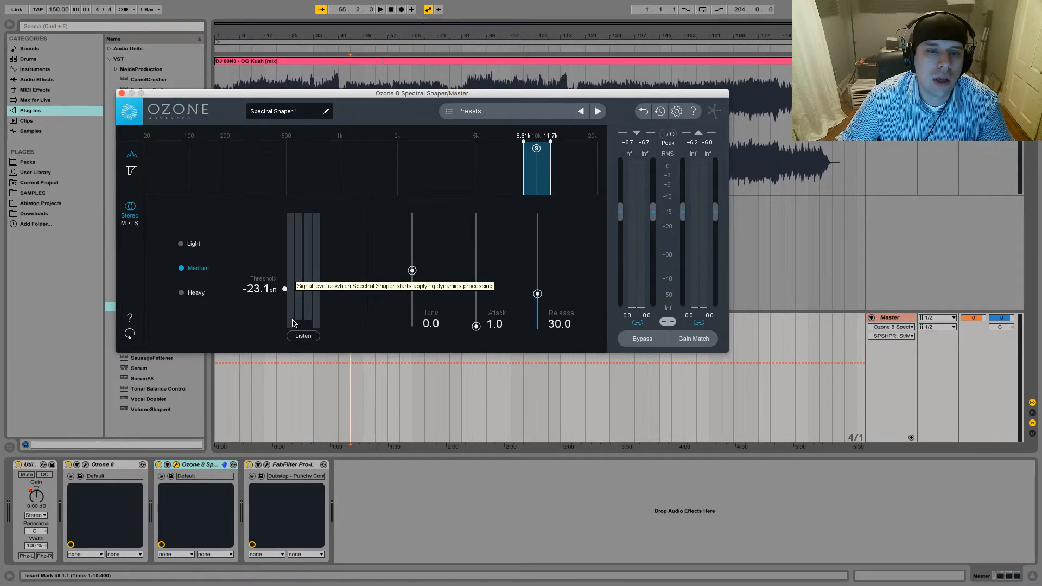
# Audition the Spectral Shaper's effect on the full mix by checking Listen mode and replaying from bar 45.
pyautogui.click(301, 336)
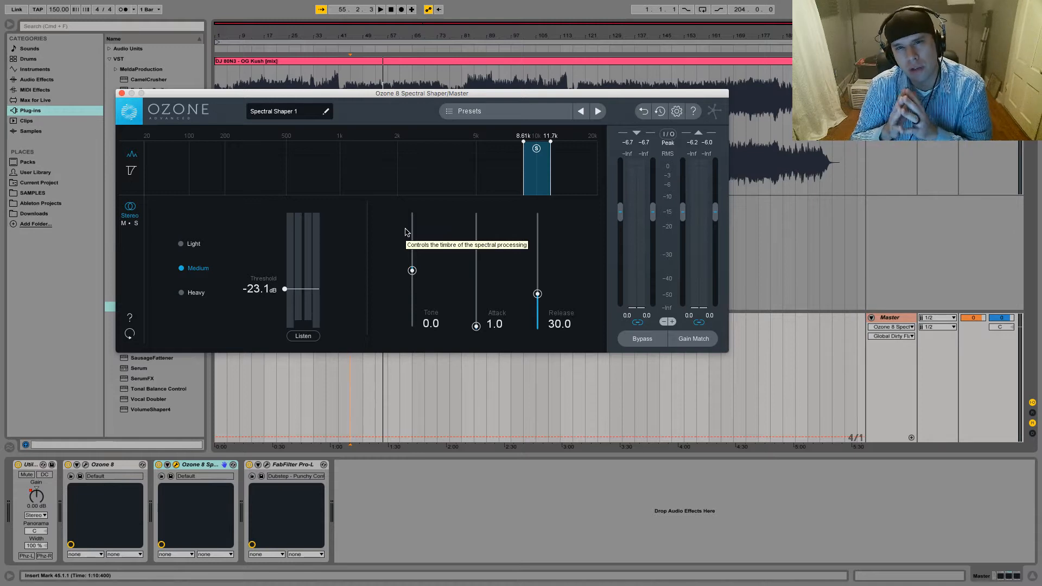
pyautogui.press('space')
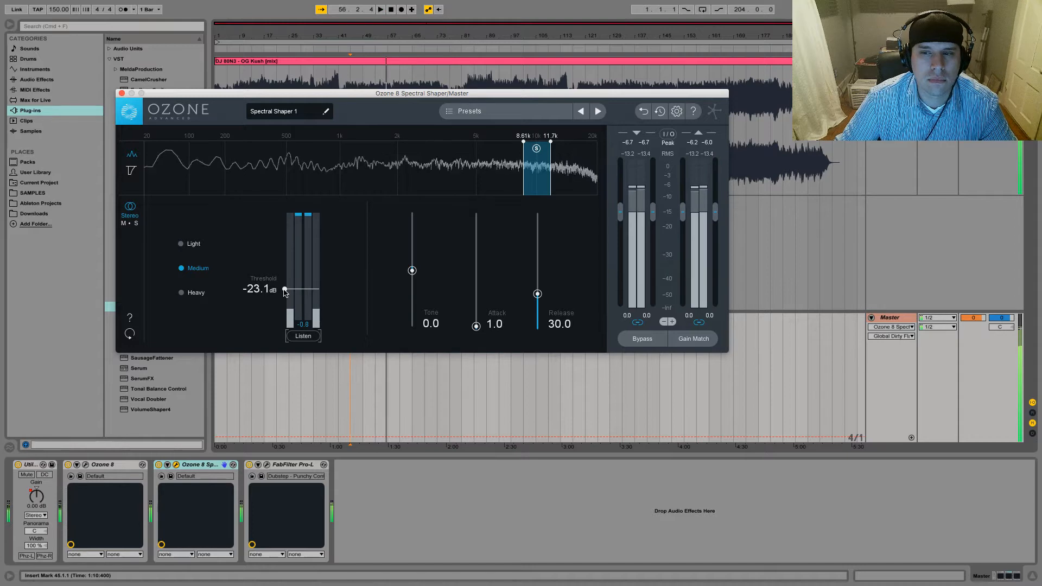
pyautogui.press('space')
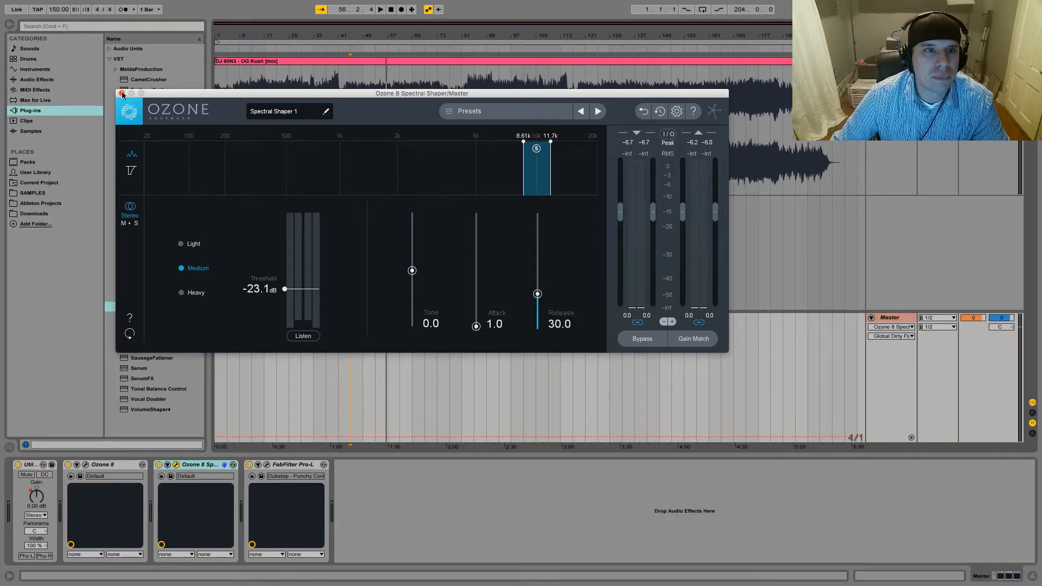
pyautogui.press('space')
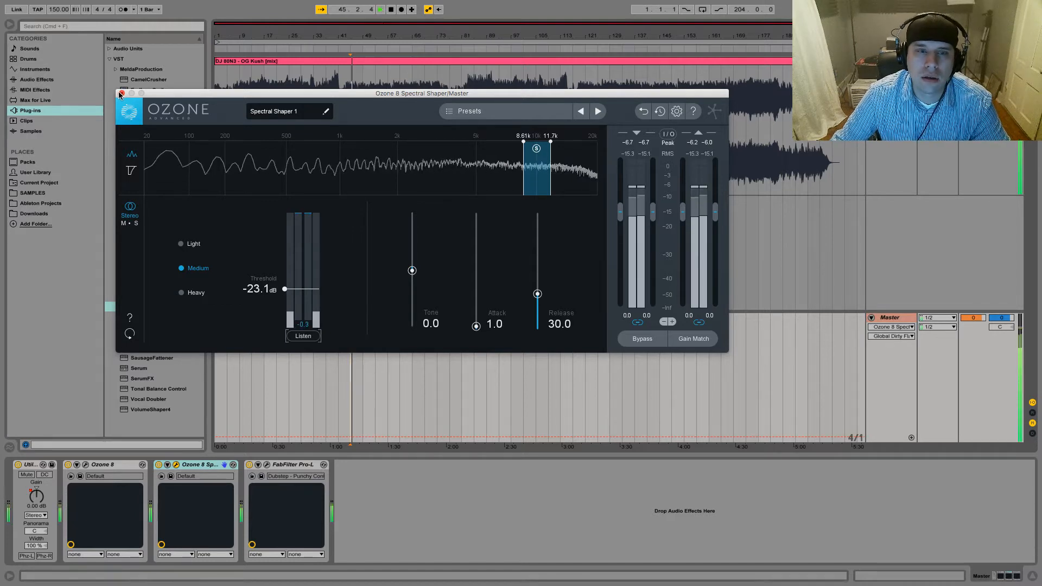
# Close the Spectral Shaper window, stop playback, and select the entire arrangement.
pyautogui.click(121, 94)
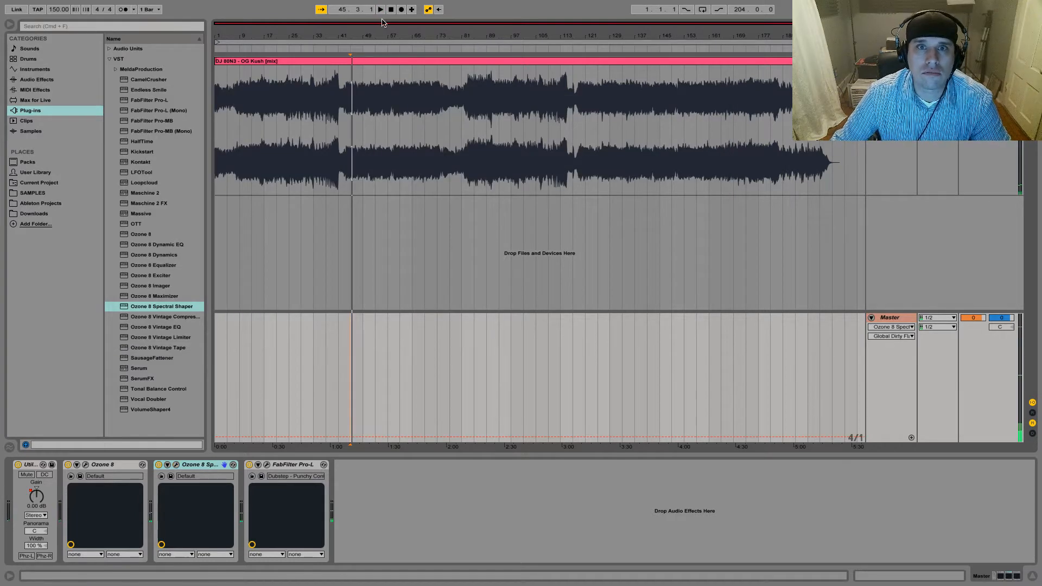
pyautogui.press('space')
pyautogui.press('super+a')
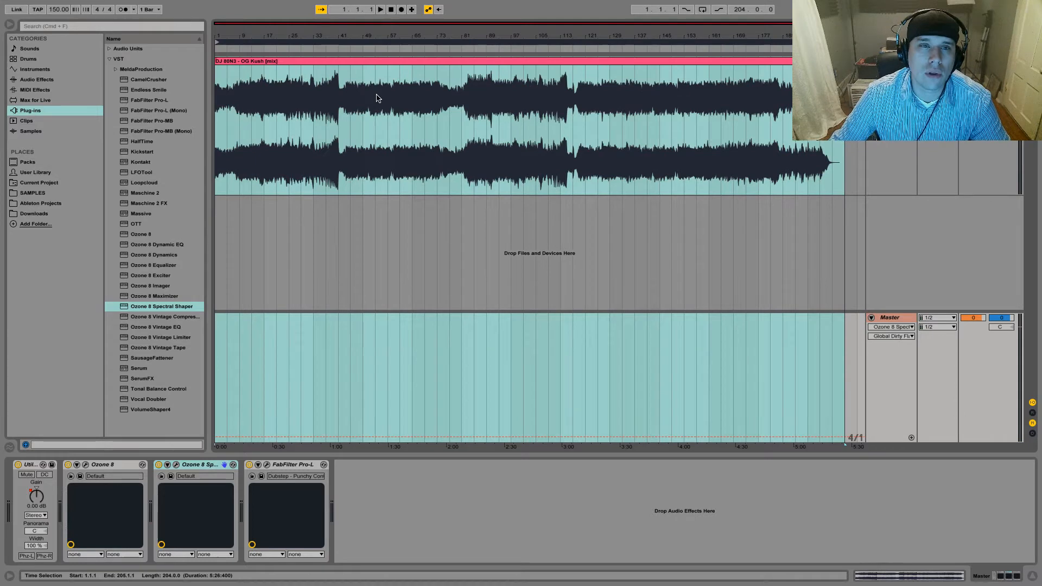
# Exit full-screen mode and fit the whole arrangement into the smaller window, with the audio track filling its height.
pyautogui.moveTo(103, 3)
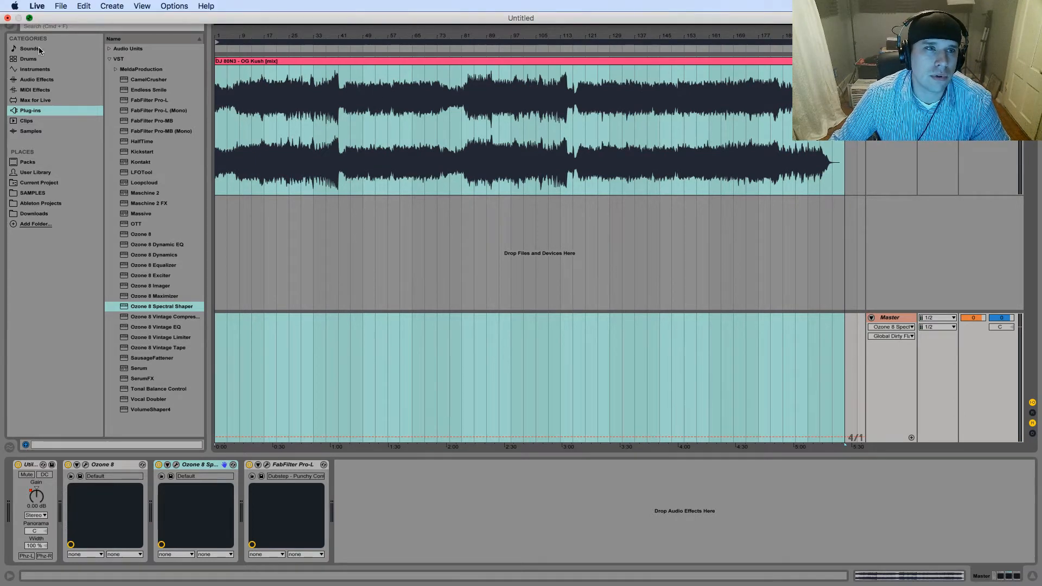
pyautogui.click(30, 18)
pyautogui.moveTo(161, 20); pyautogui.dragTo(140, 21)
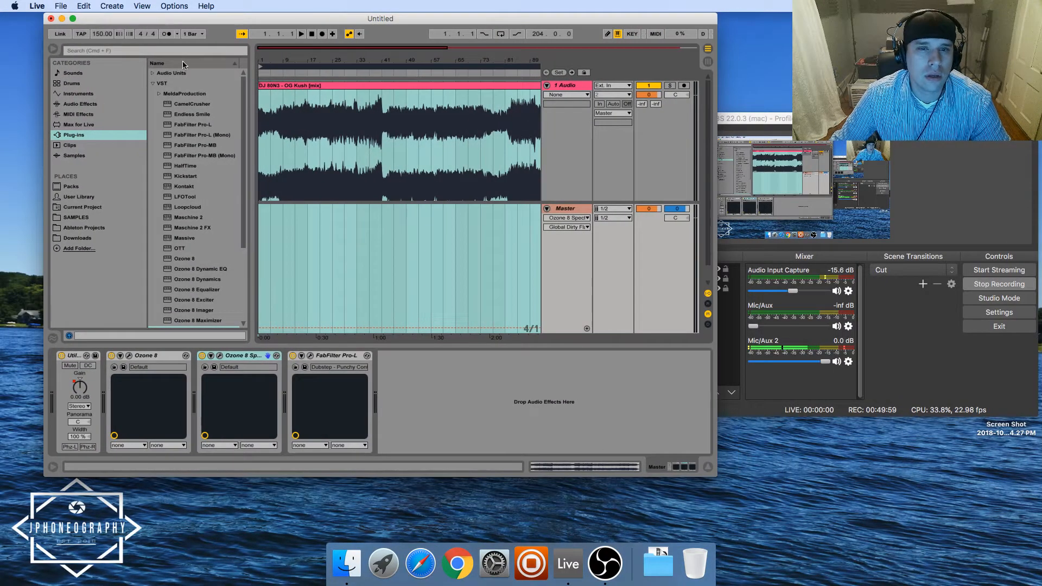
pyautogui.moveTo(559, 202); pyautogui.dragTo(555, 313)
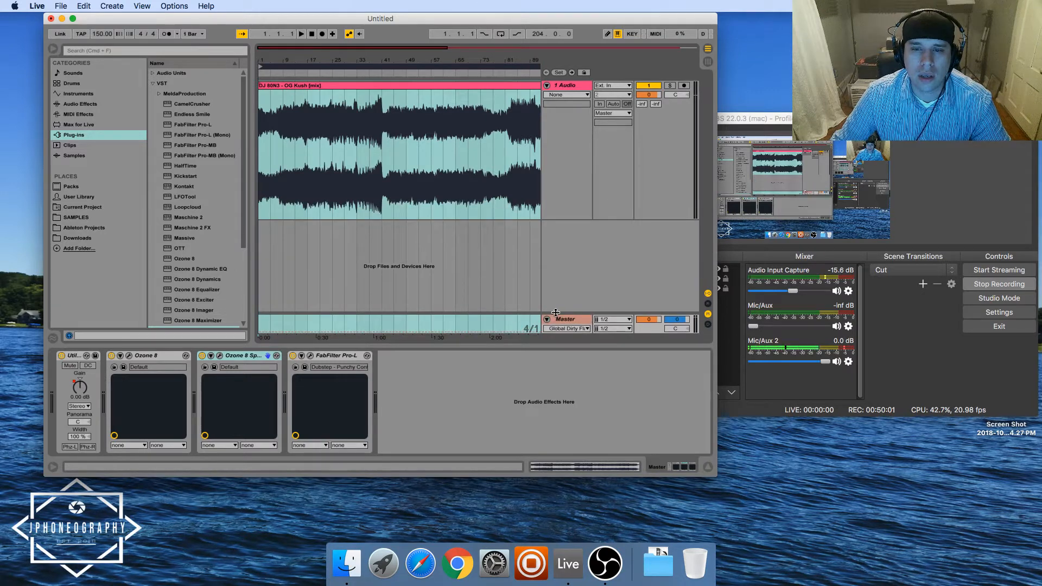
pyautogui.moveTo(402, 49); pyautogui.dragTo(405, 26)
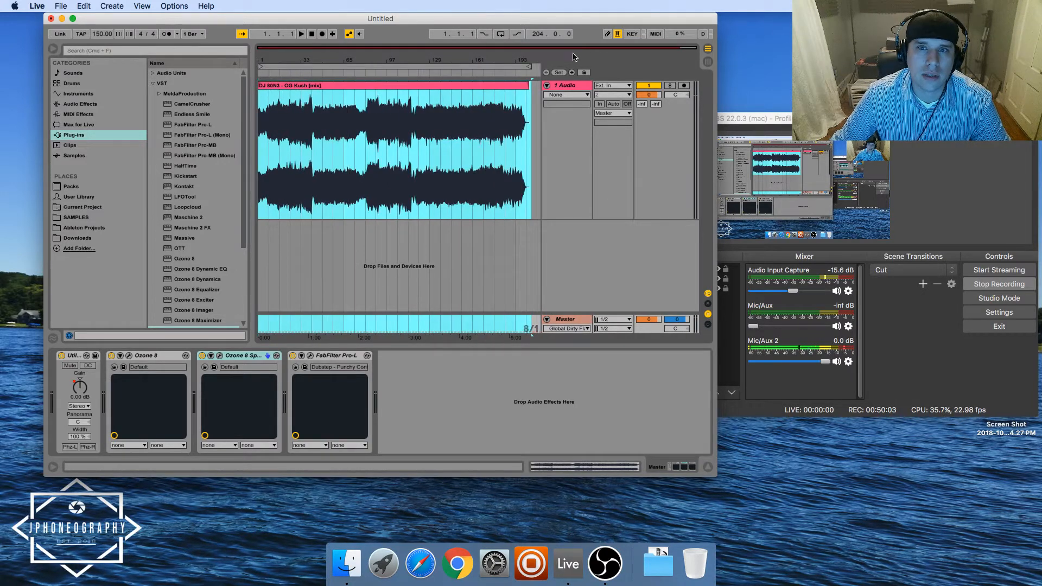
pyautogui.click(431, 66)
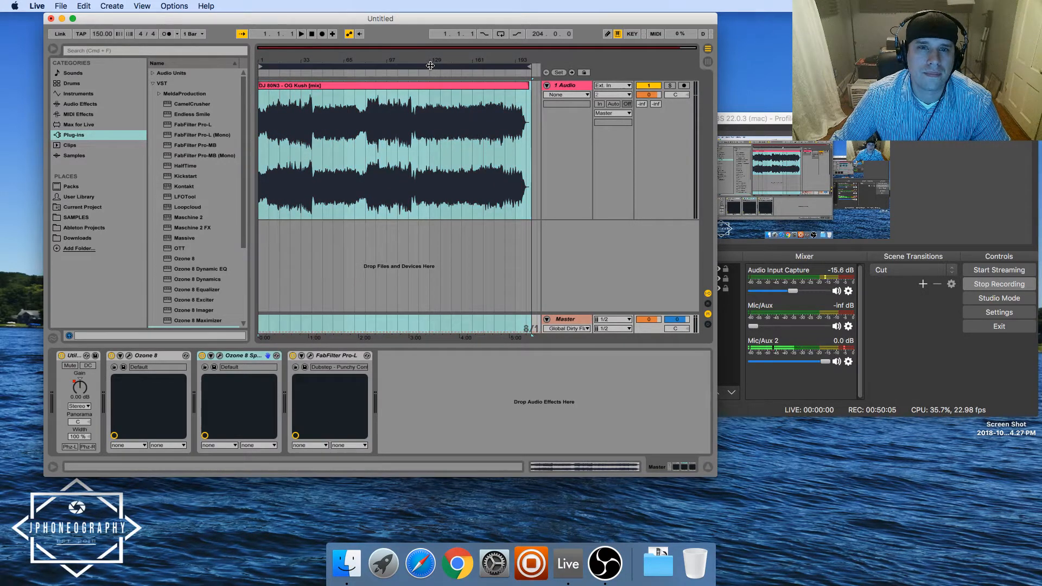
pyautogui.click(61, 6)
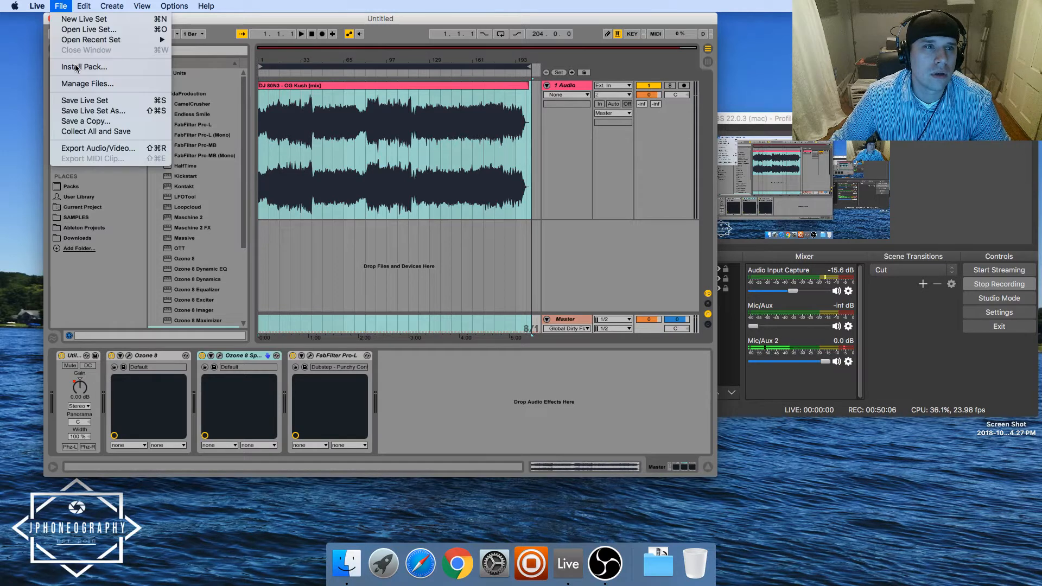
pyautogui.click(96, 148)
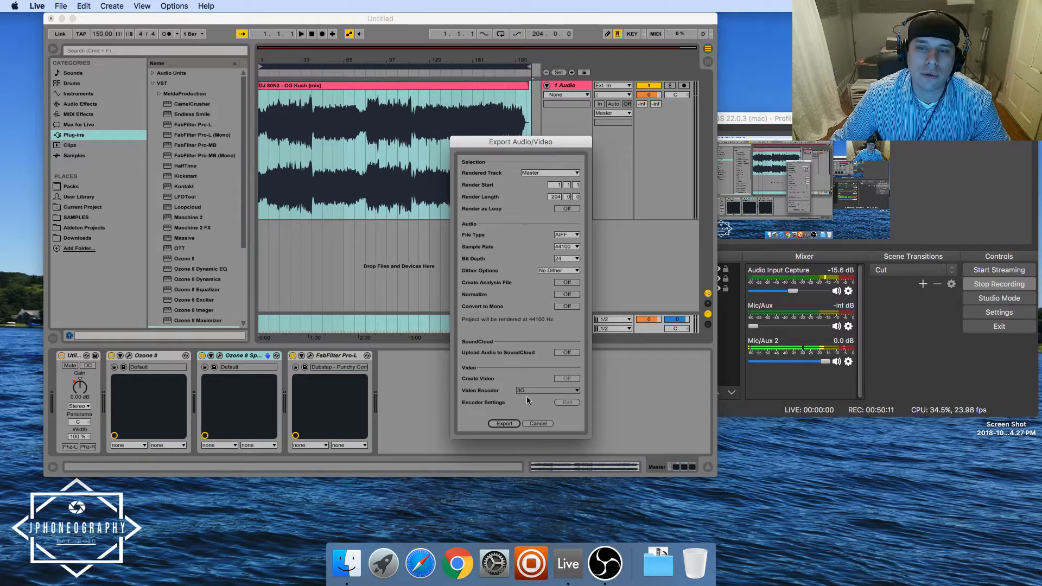
pyautogui.click(550, 271)
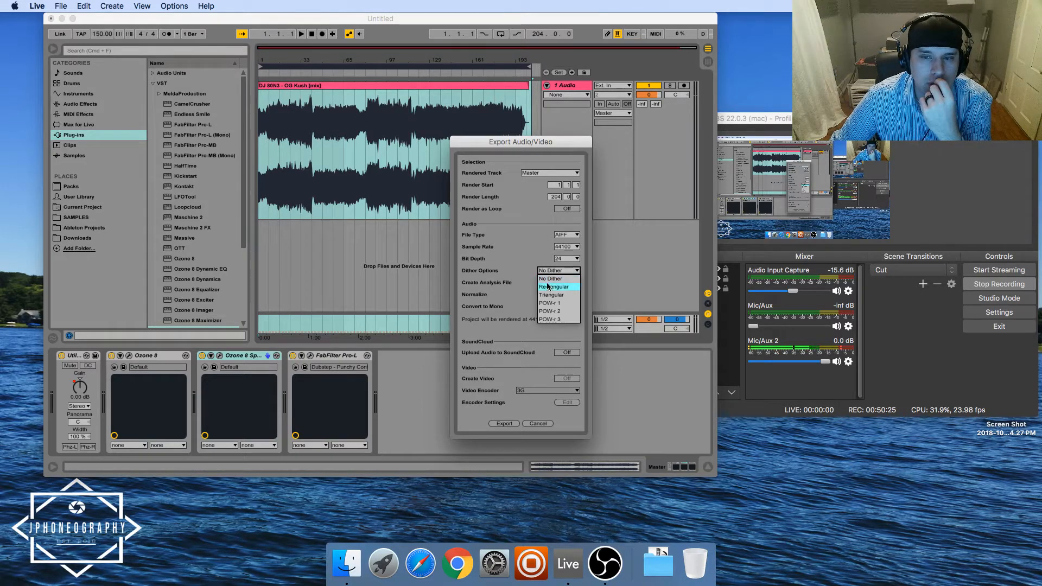
pyautogui.click(549, 286)
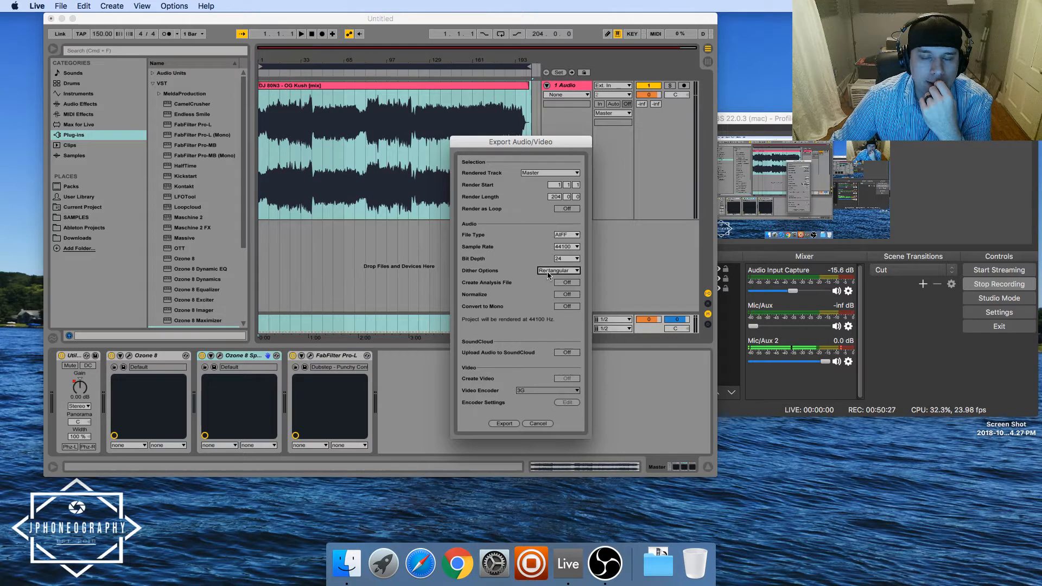
pyautogui.click(547, 271)
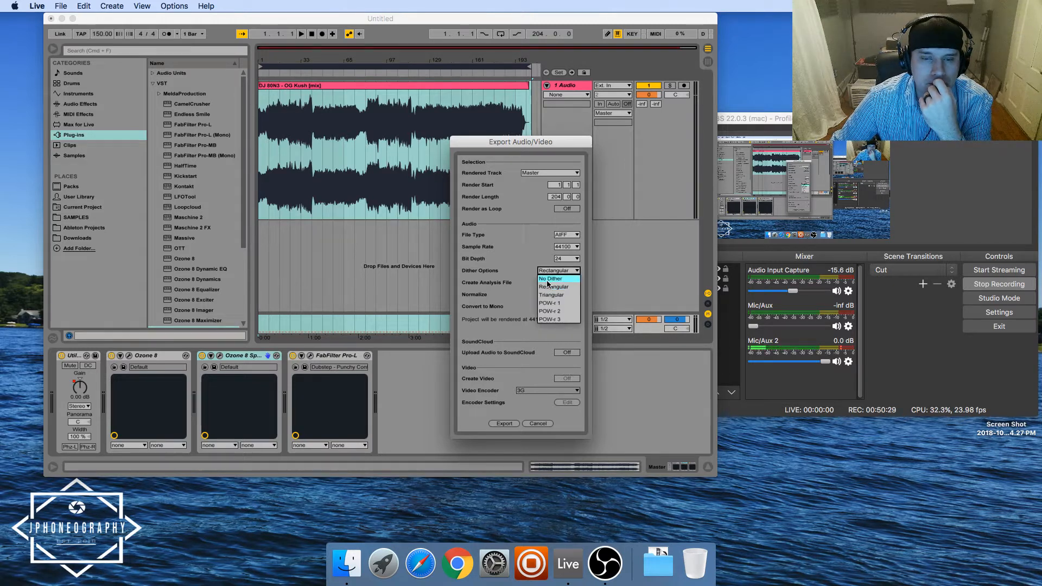
pyautogui.click(547, 280)
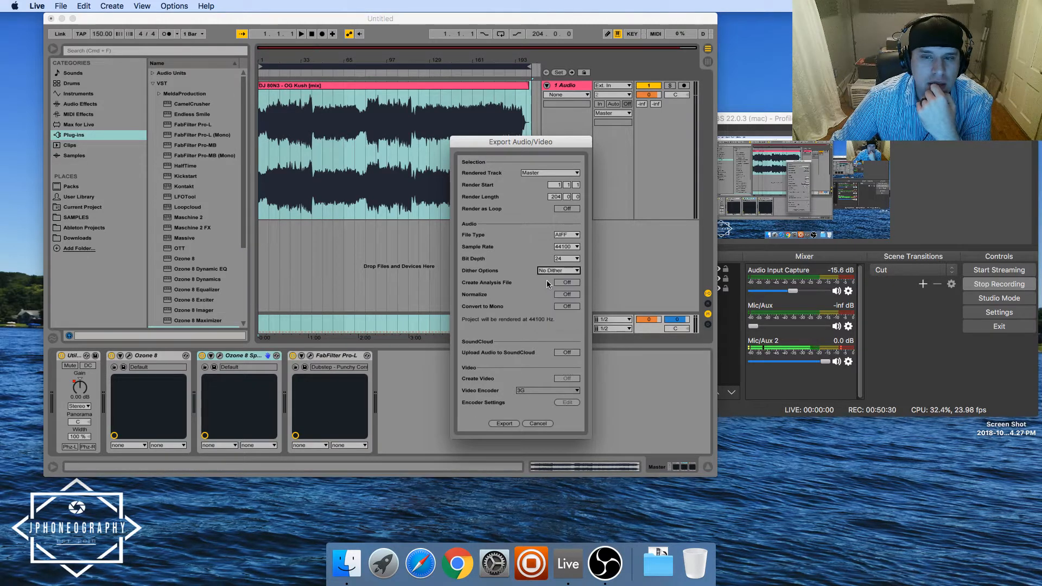
pyautogui.click(537, 423)
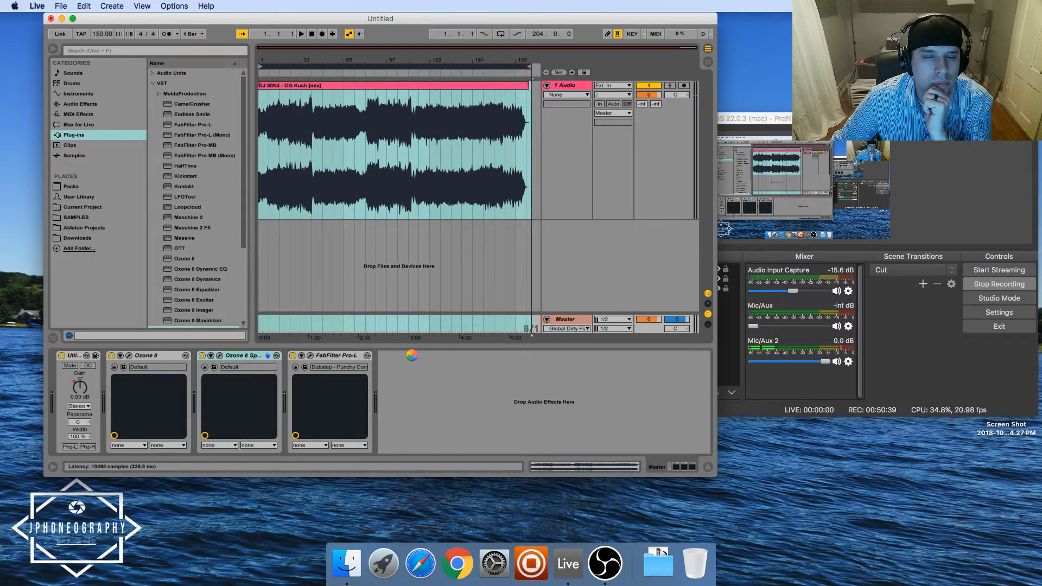
# Inspect the dither settings of Ozone 8 on the master and close the plug-in window.
pyautogui.click(830, 385)
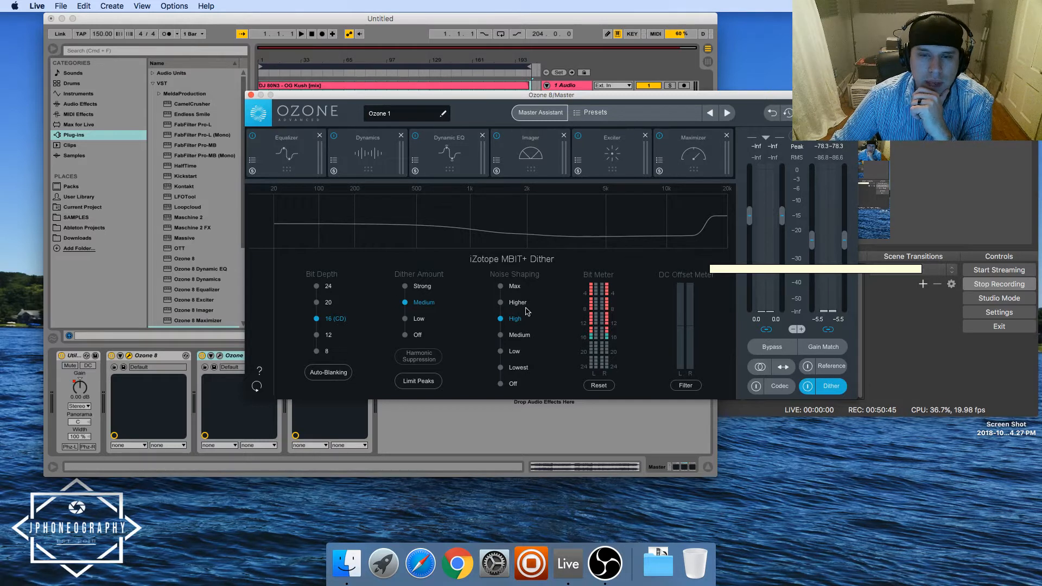
pyautogui.moveTo(591, 95); pyautogui.dragTo(498, 95)
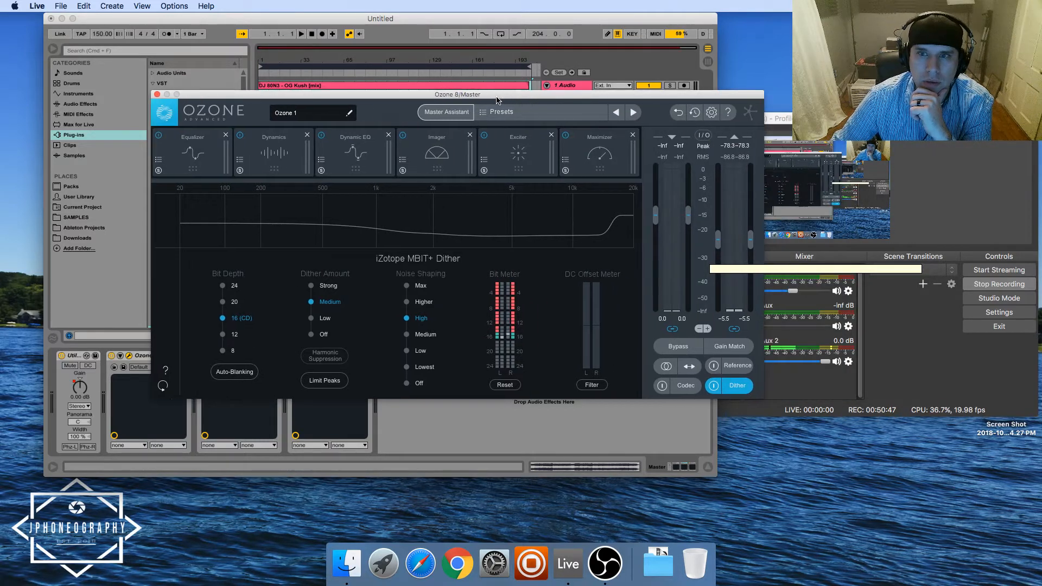
pyautogui.click(727, 386)
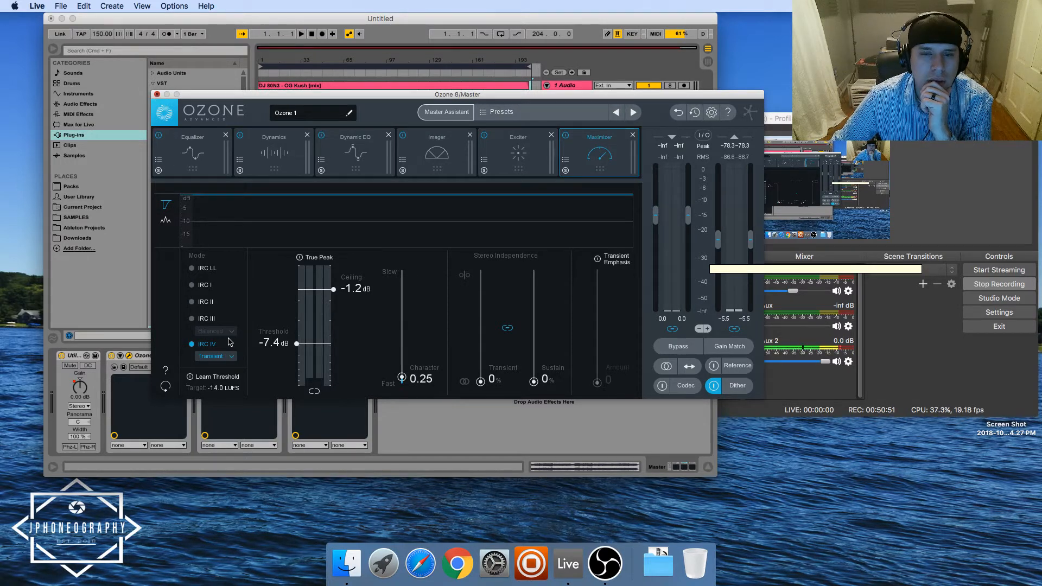
pyautogui.click(157, 95)
# Play the mastered track from bar 89, stop it, and select FabFilter Pro-L in the master's device chain.
pyautogui.click(372, 209)
pyautogui.click(376, 210)
pyautogui.press('space')
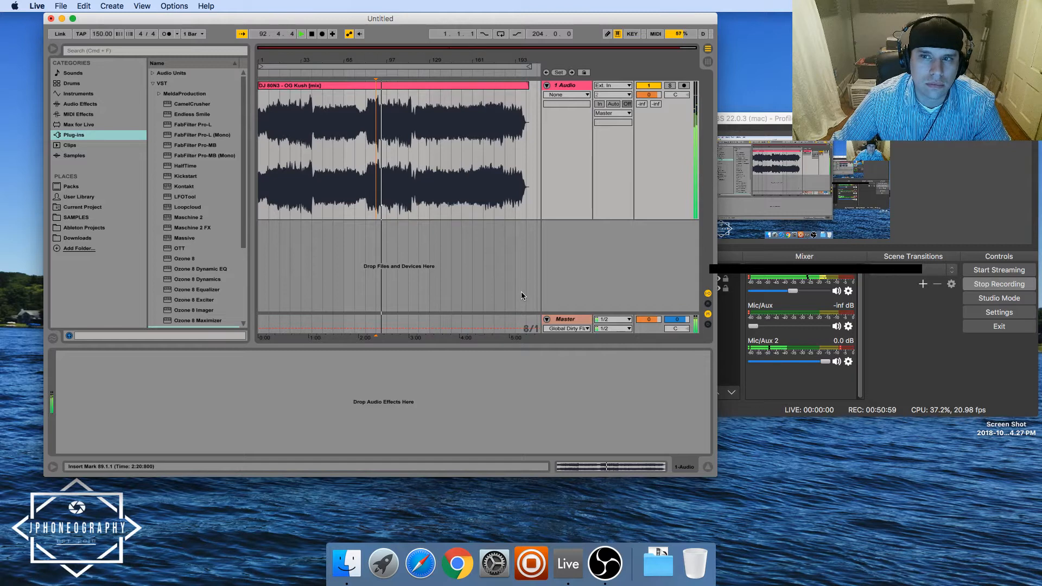
pyautogui.press('space')
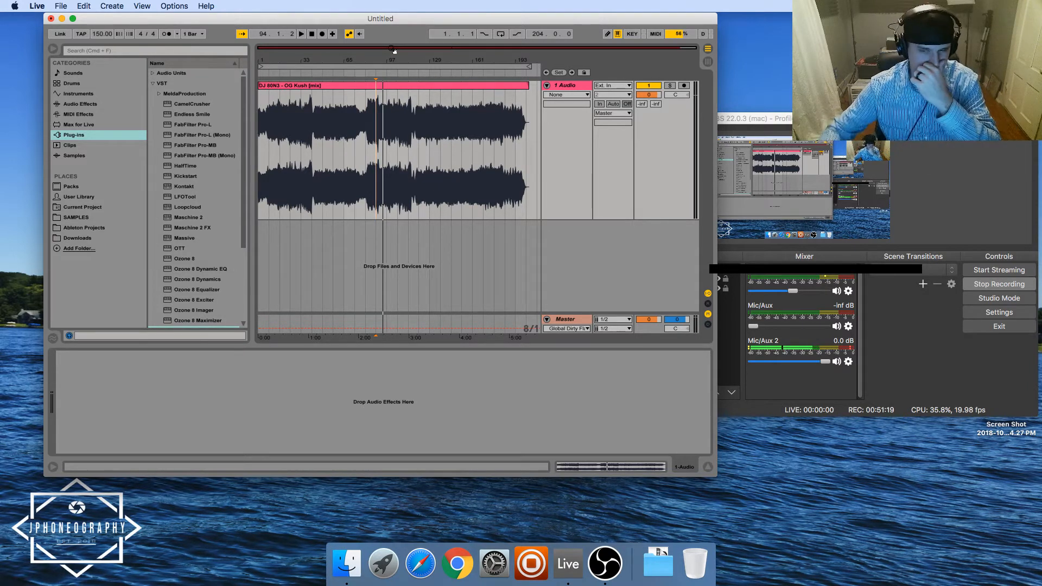
pyautogui.click(564, 320)
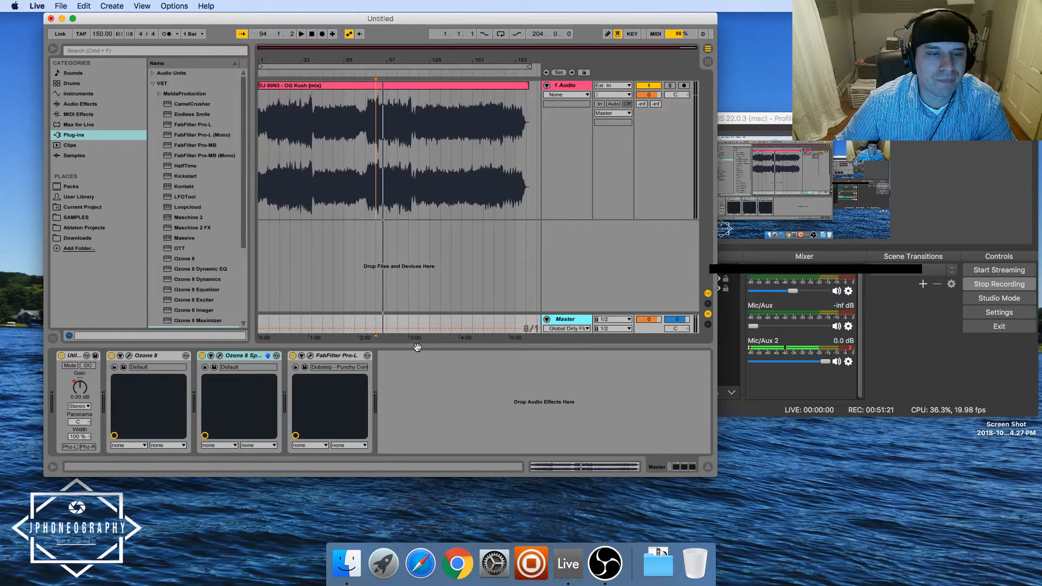
pyautogui.click(326, 356)
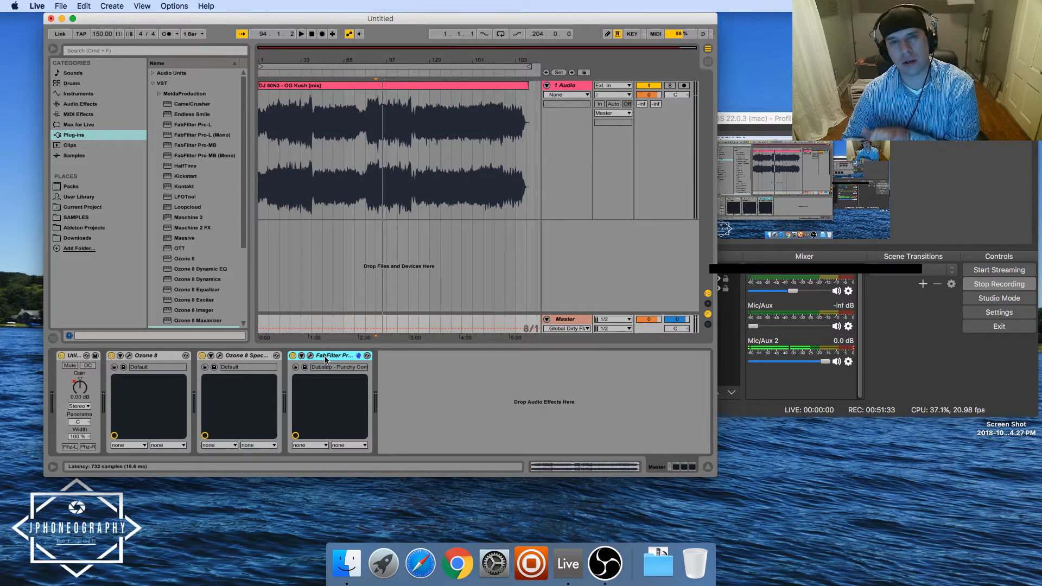
# Select the track's full length and start exporting the Master as a 24-bit, 44100 Hz AIFF with no dither.
pyautogui.click(326, 66)
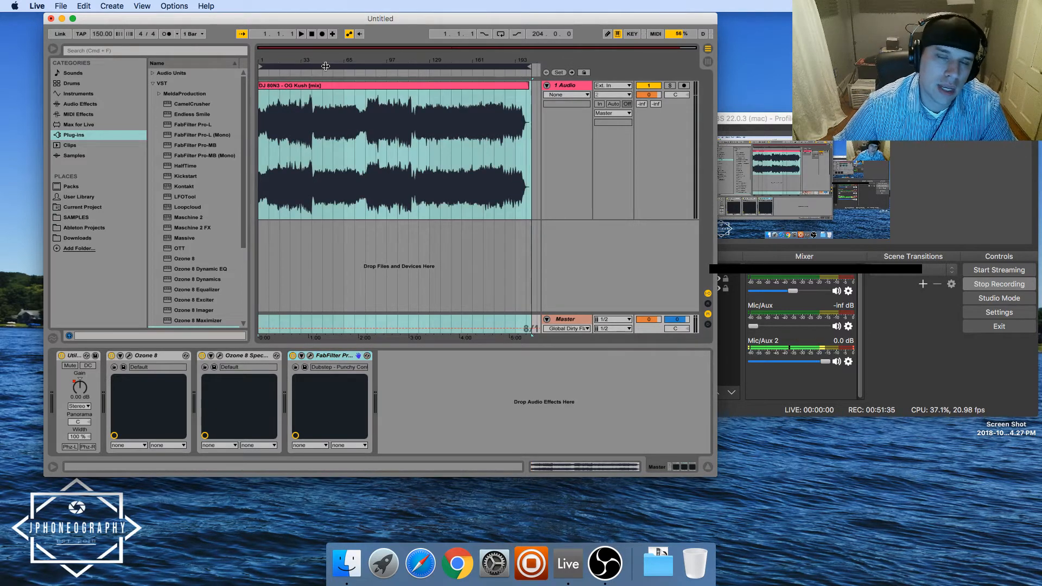
pyautogui.click(65, 6)
pyautogui.click(93, 148)
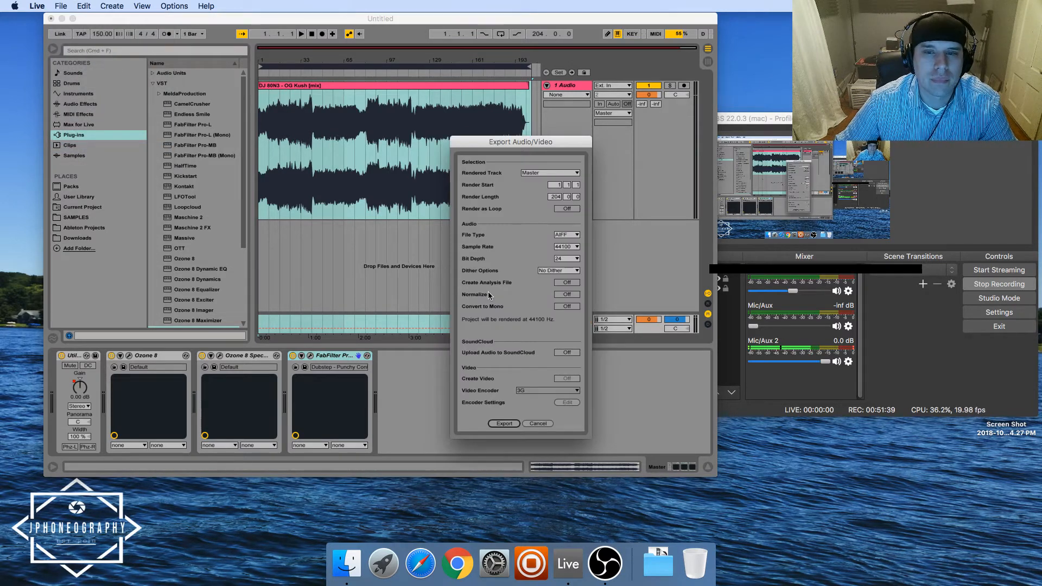
pyautogui.click(503, 424)
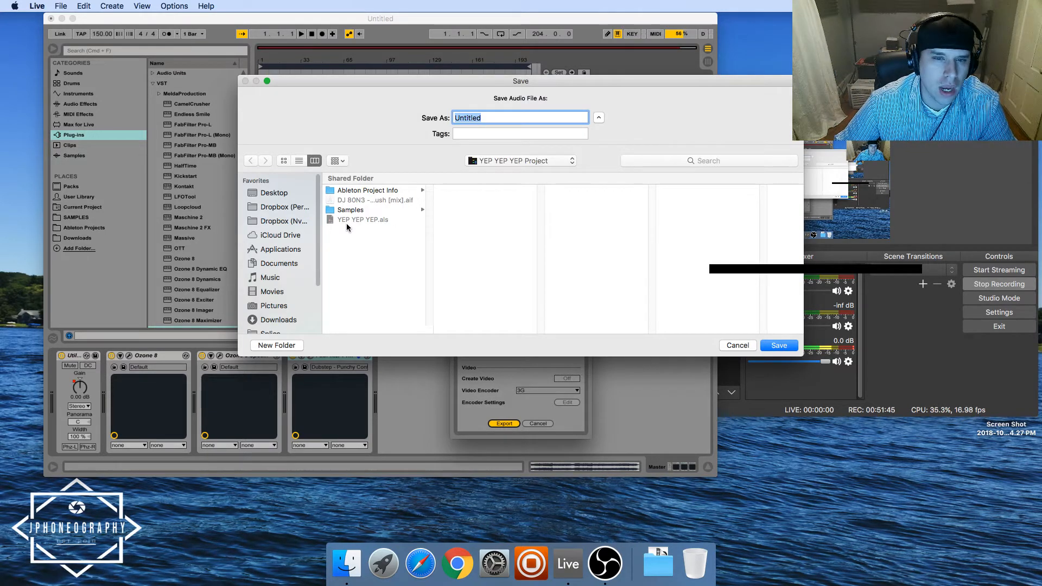
# Choose the YEP YEP YEP Project folder inside Music > Ableton Projects as the export destination.
pyautogui.click(279, 277)
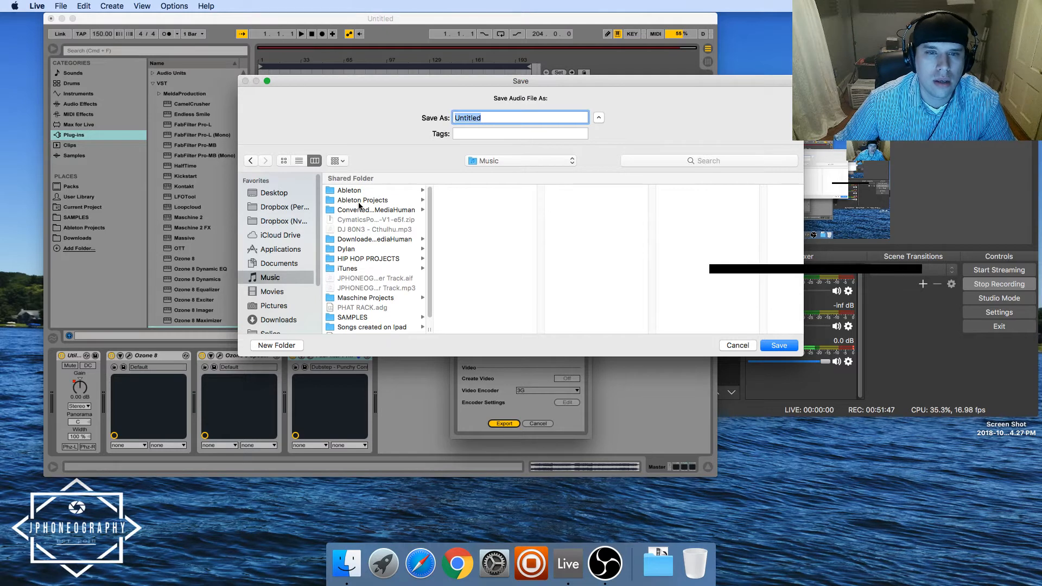
pyautogui.click(363, 200)
pyautogui.scroll(-3, 480, 268)
pyautogui.click(475, 329)
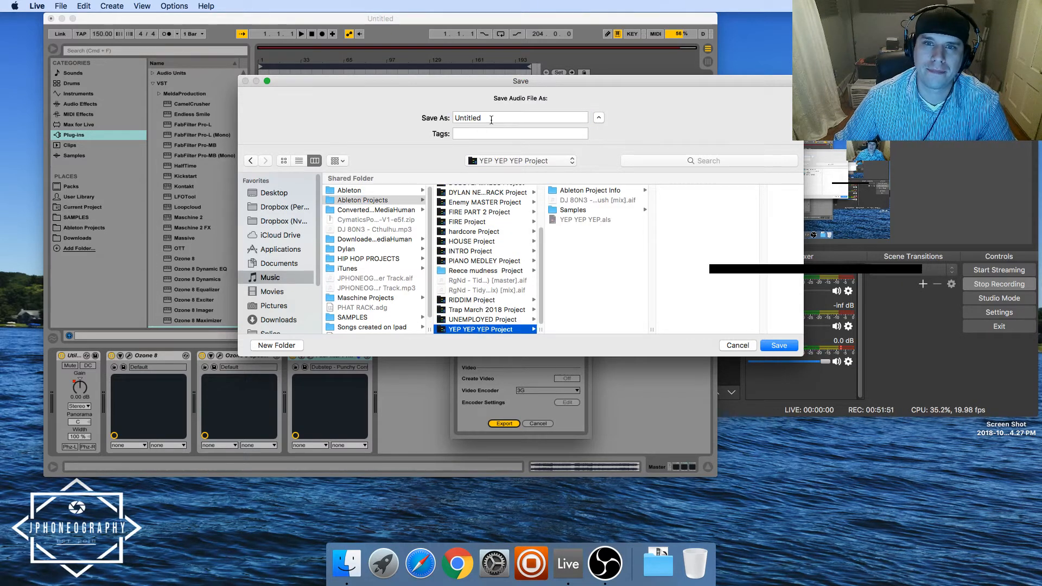
# Name the exported file "DJ 80N3 - OG Kush [master]" and save it to start rendering.
pyautogui.doubleClick(465, 118)
pyautogui.write('DJ')
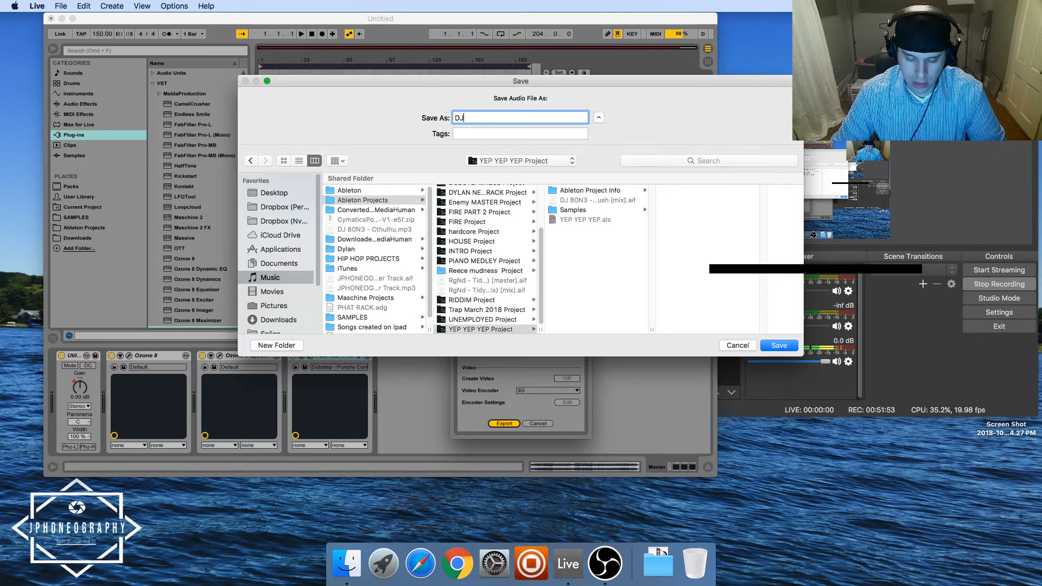
pyautogui.write(' 80N3 - OG Kush [maste')
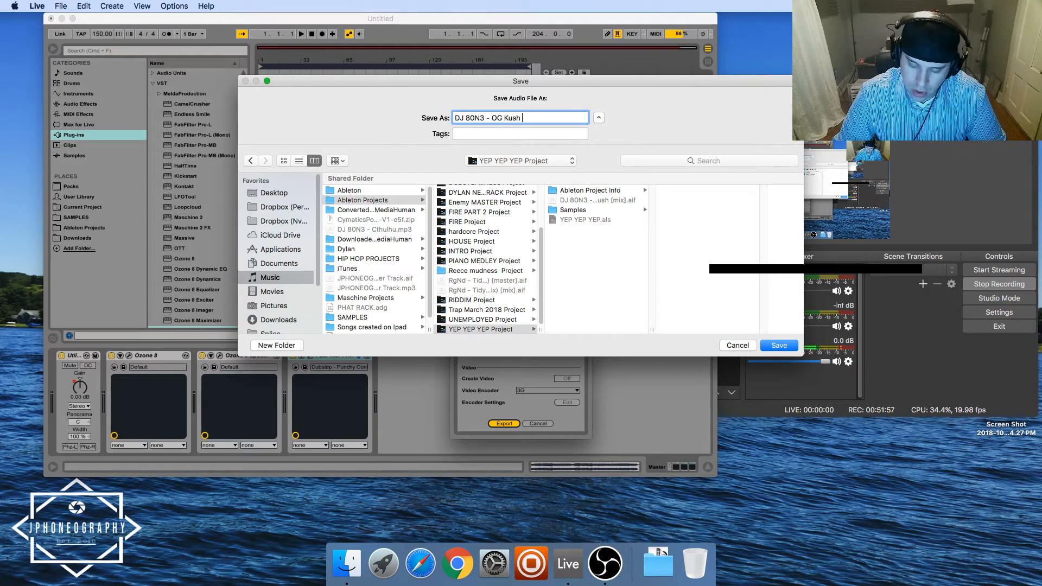
pyautogui.write('r]')
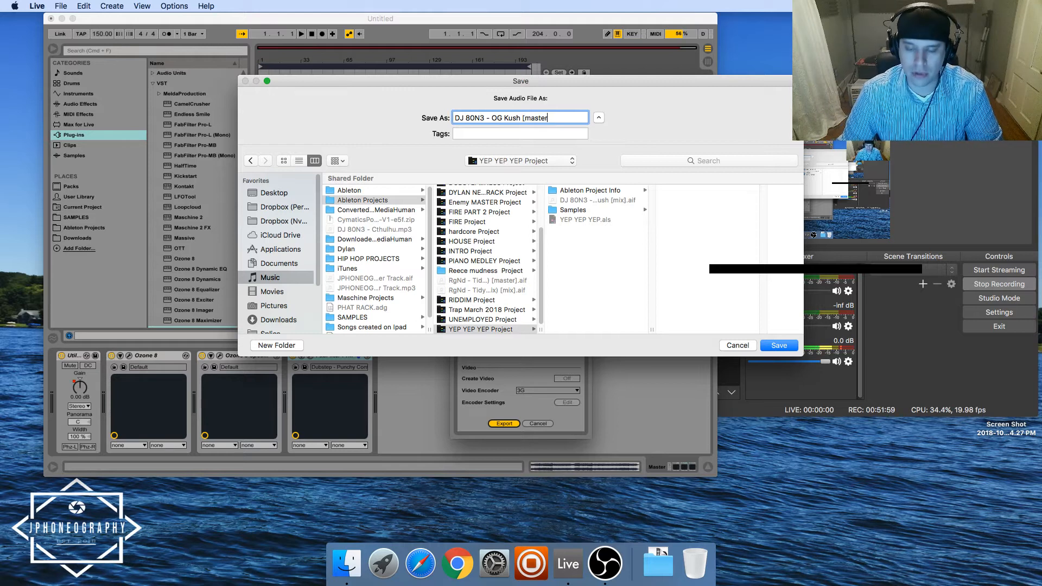
pyautogui.click(777, 346)
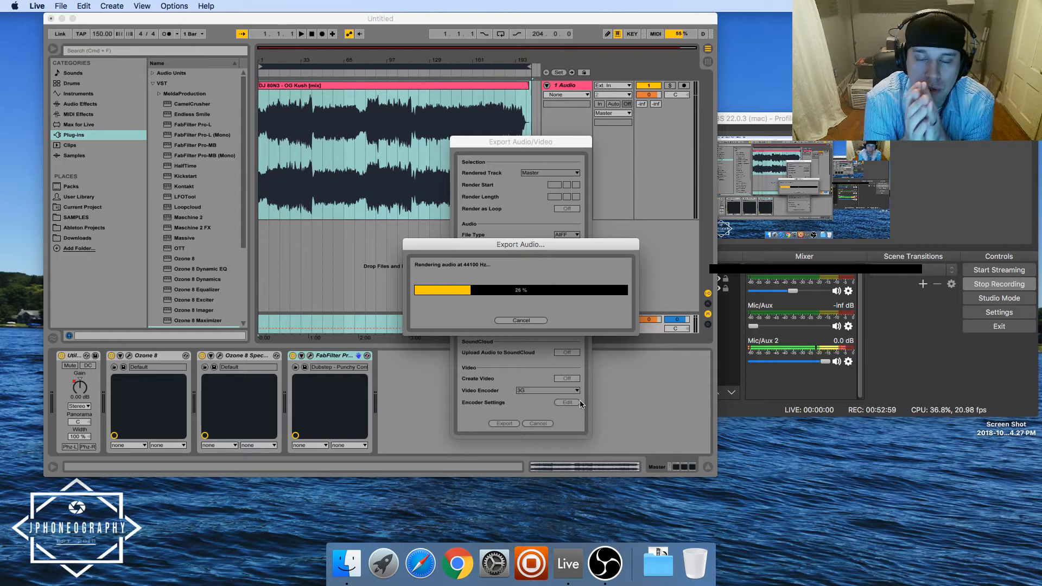
# Switch to the OBS window while the audio renders.
pyautogui.click(759, 123)
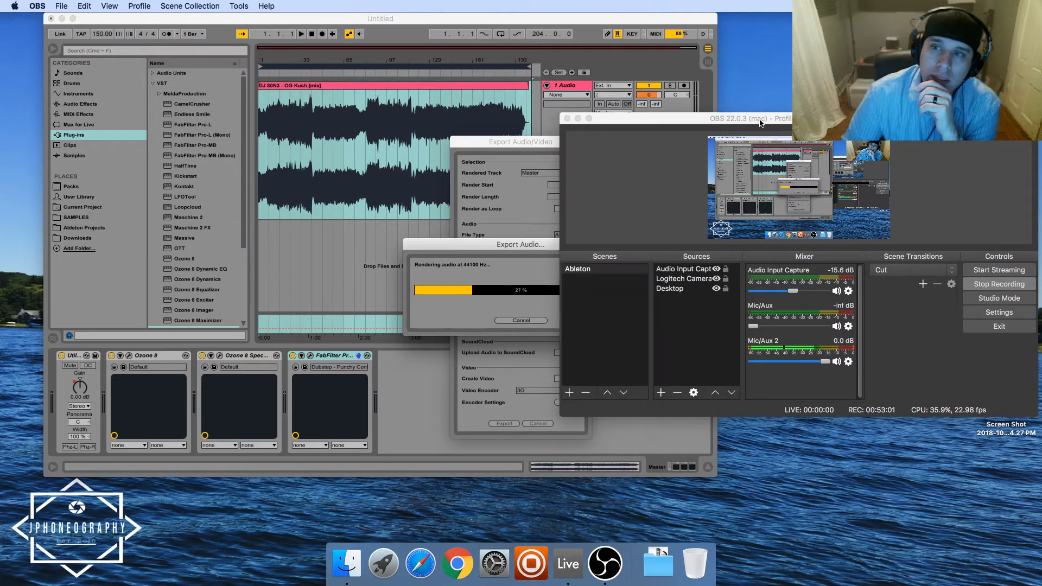